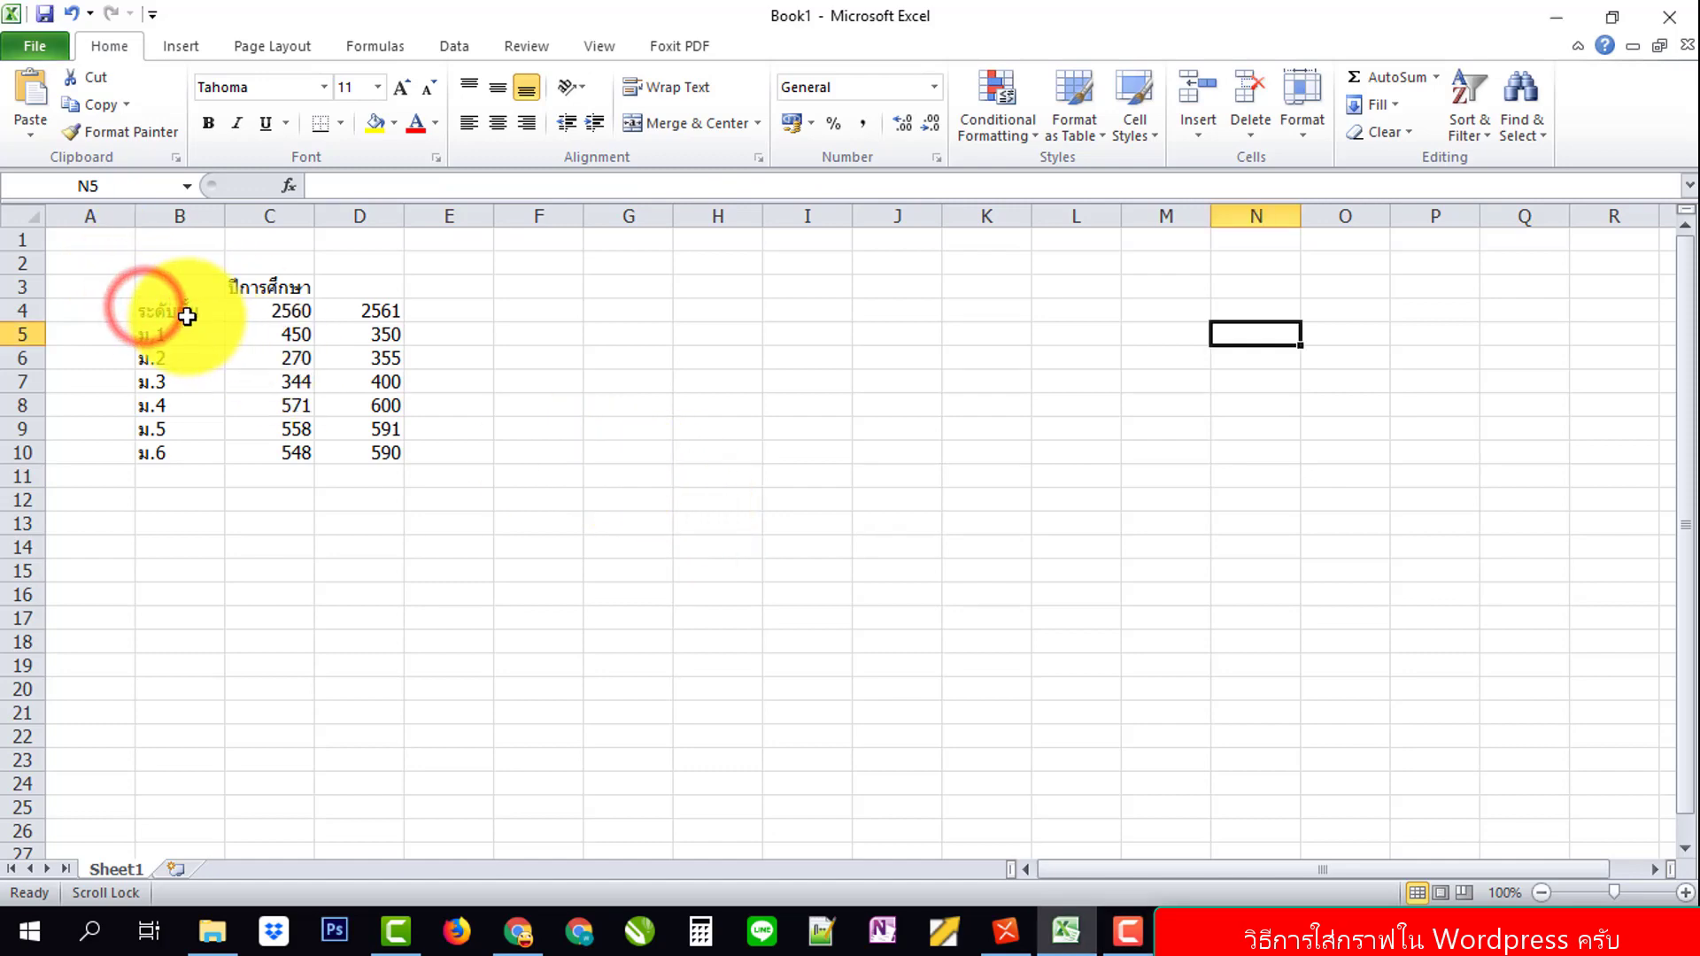
Insert a clustered column chart from the student data in cells B4:D10.
drag(174, 306, 395, 453)
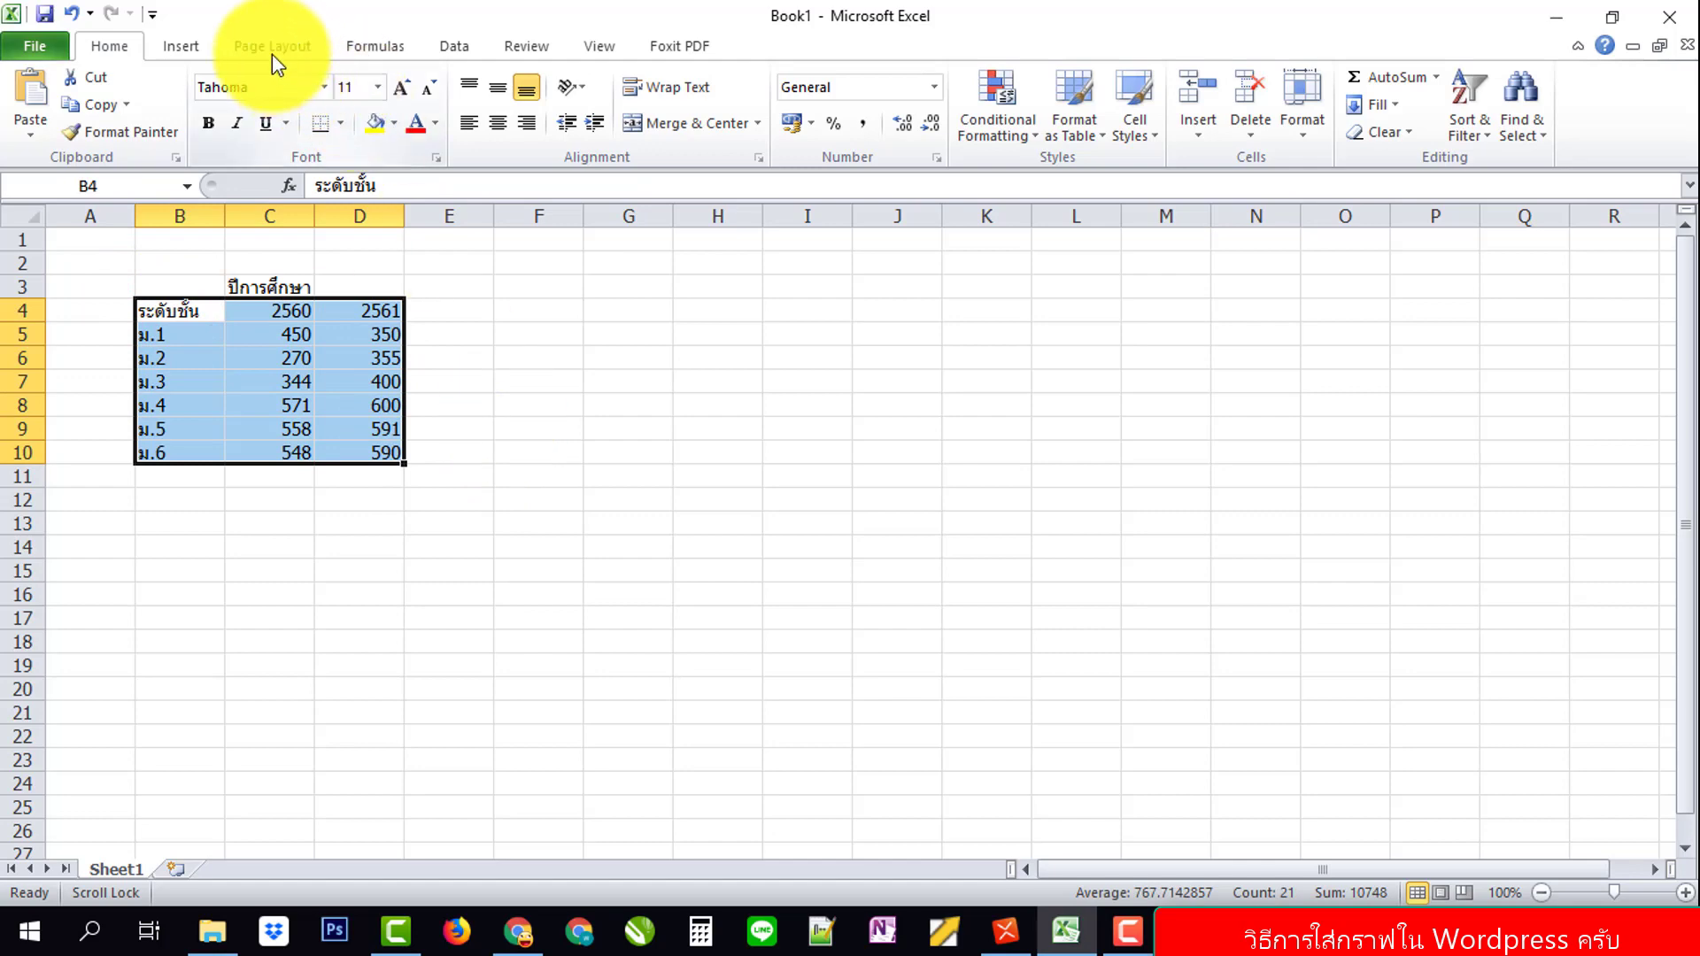
click(177, 45)
click(464, 108)
click(471, 195)
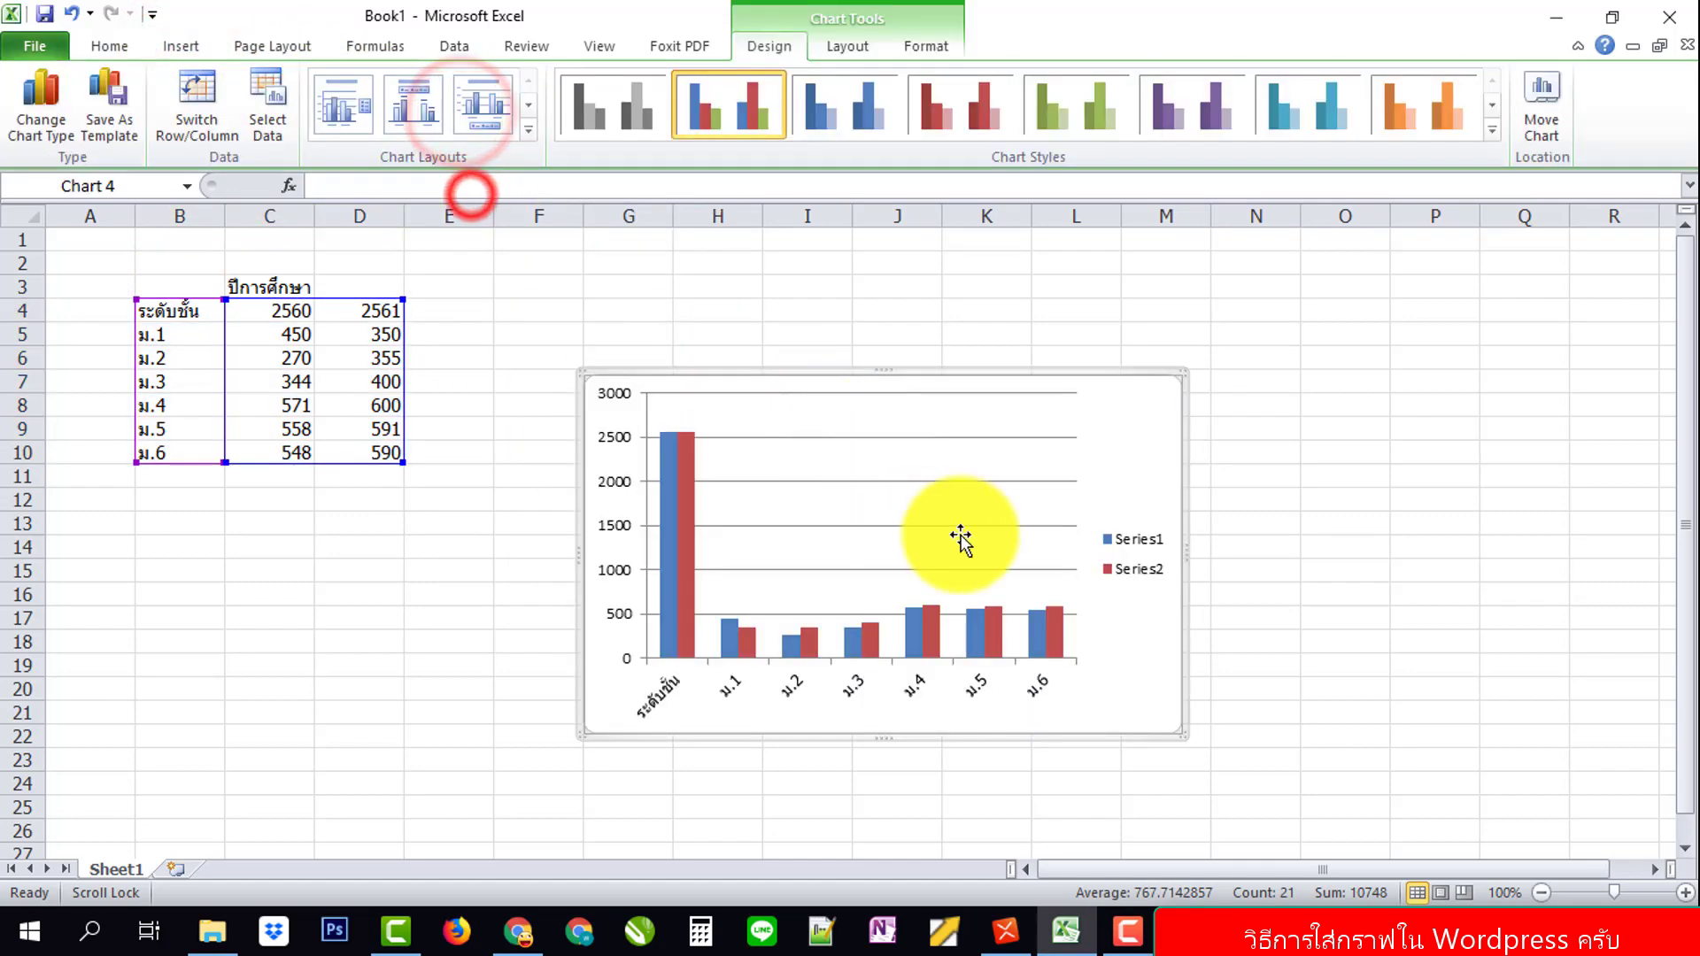
click(839, 402)
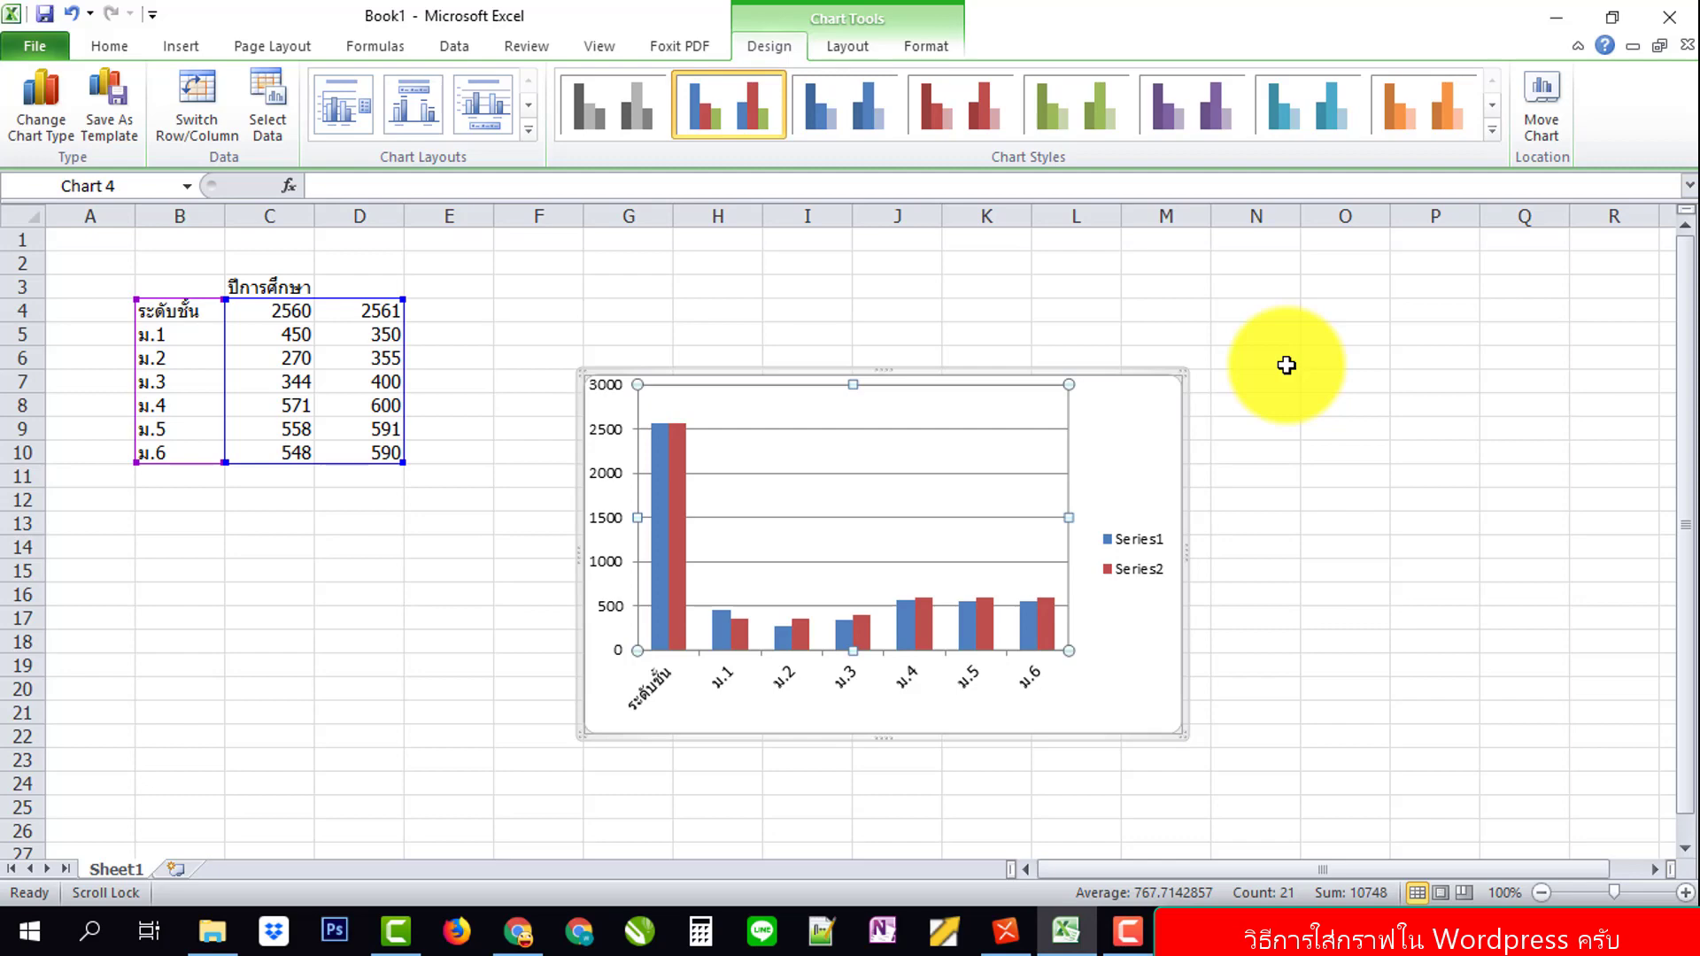
Delete the column chart from the worksheet.
click(1359, 334)
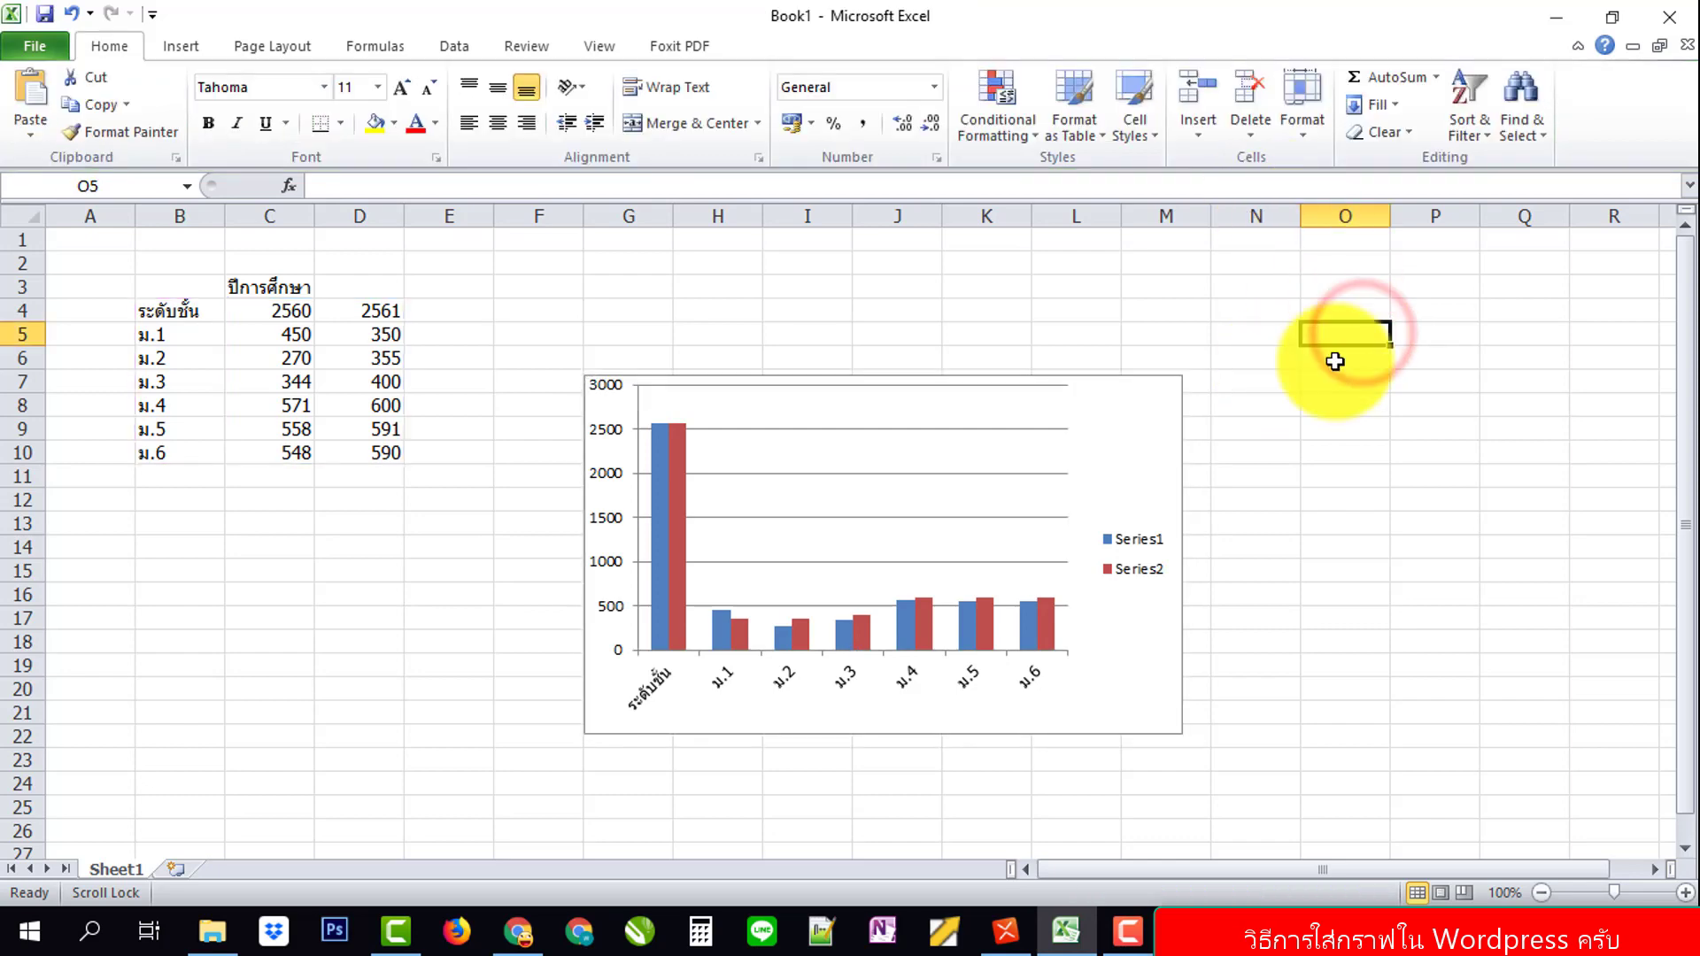
click(1145, 434)
key(Delete)
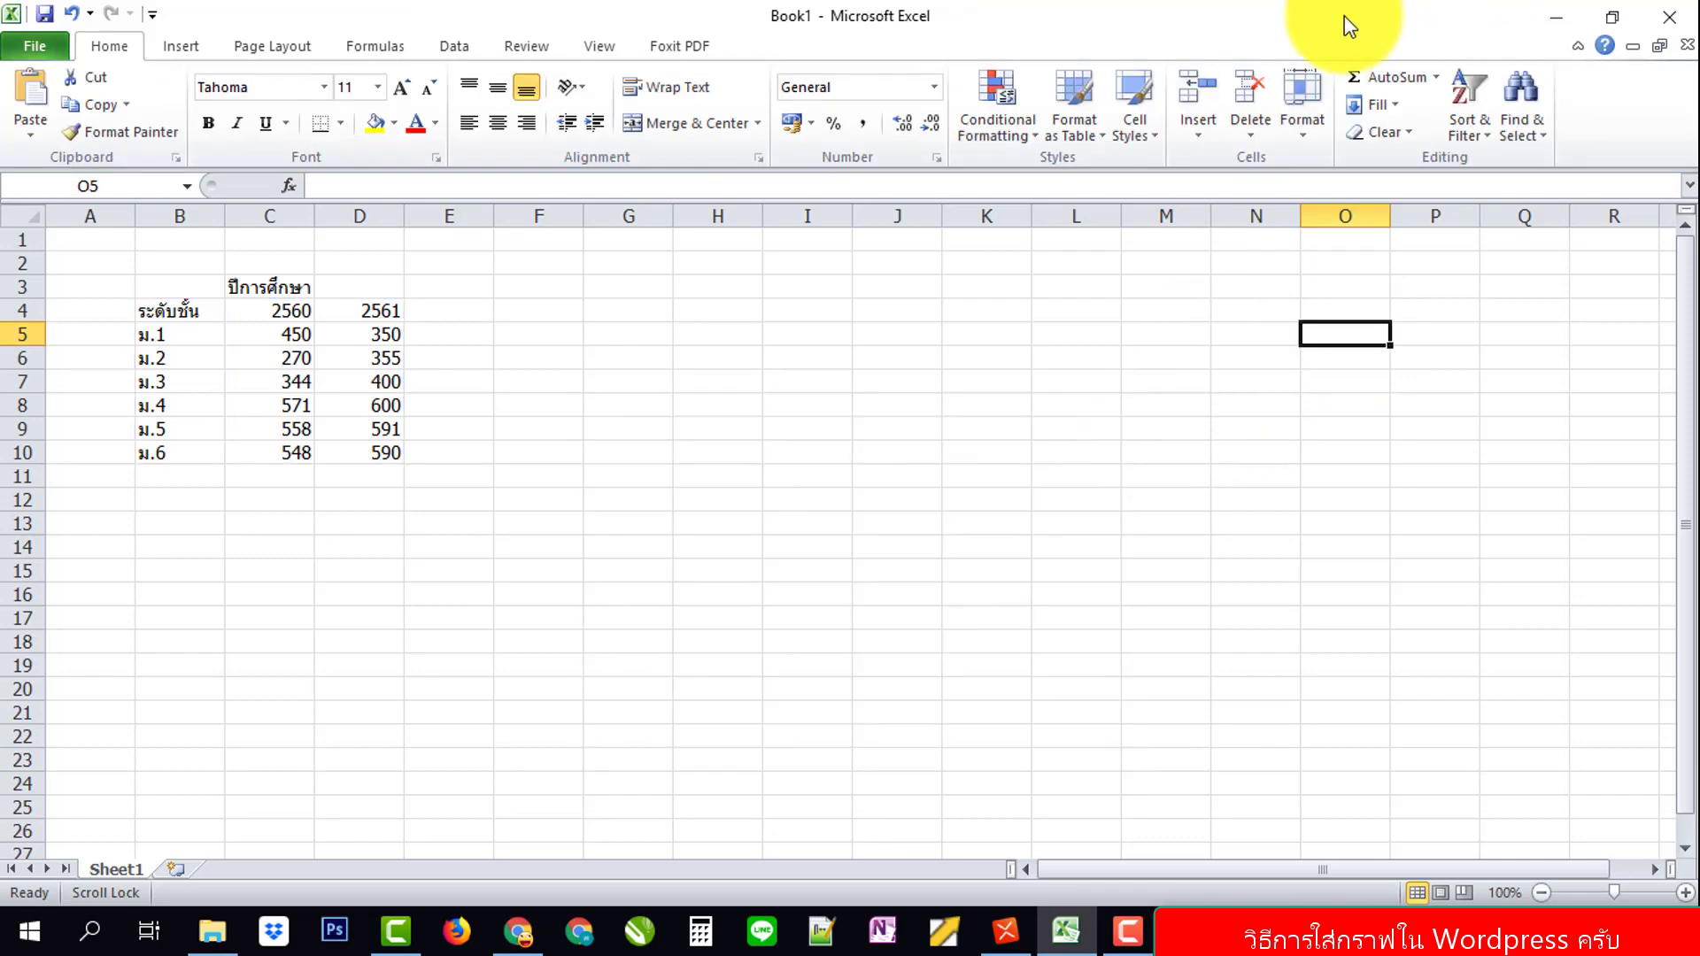
Switch to the Chart Type post in Chrome and open its content in Fusion Builder.
click(1559, 18)
click(518, 929)
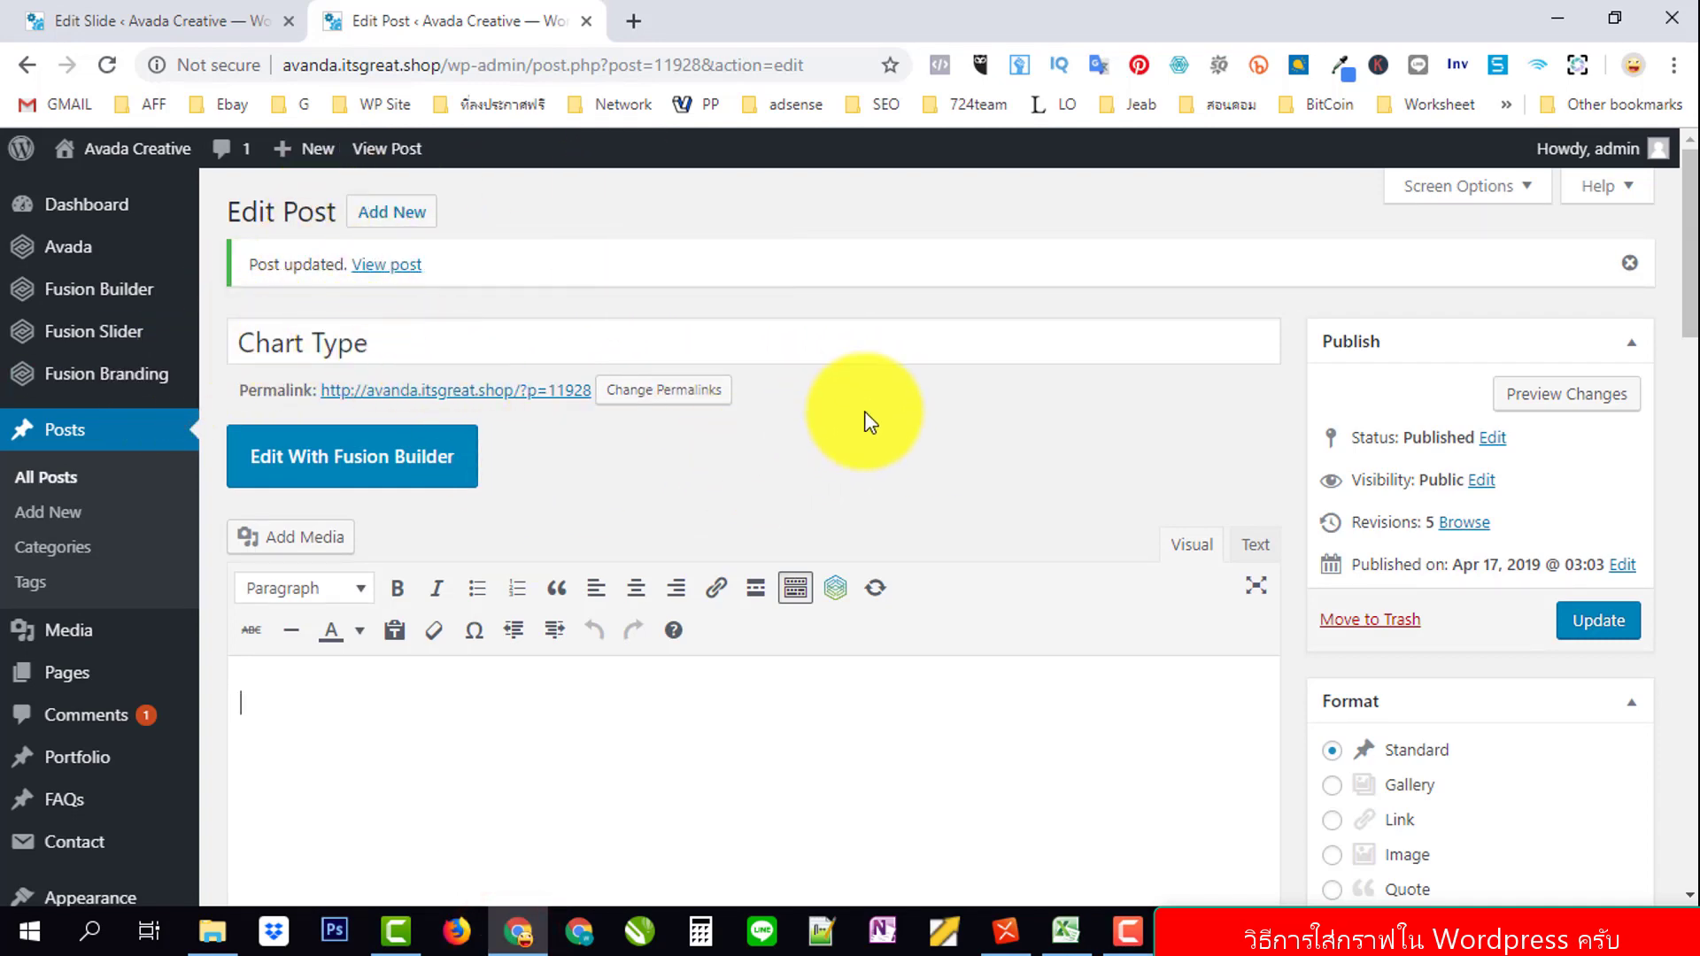
scroll(903, 437, down, 1)
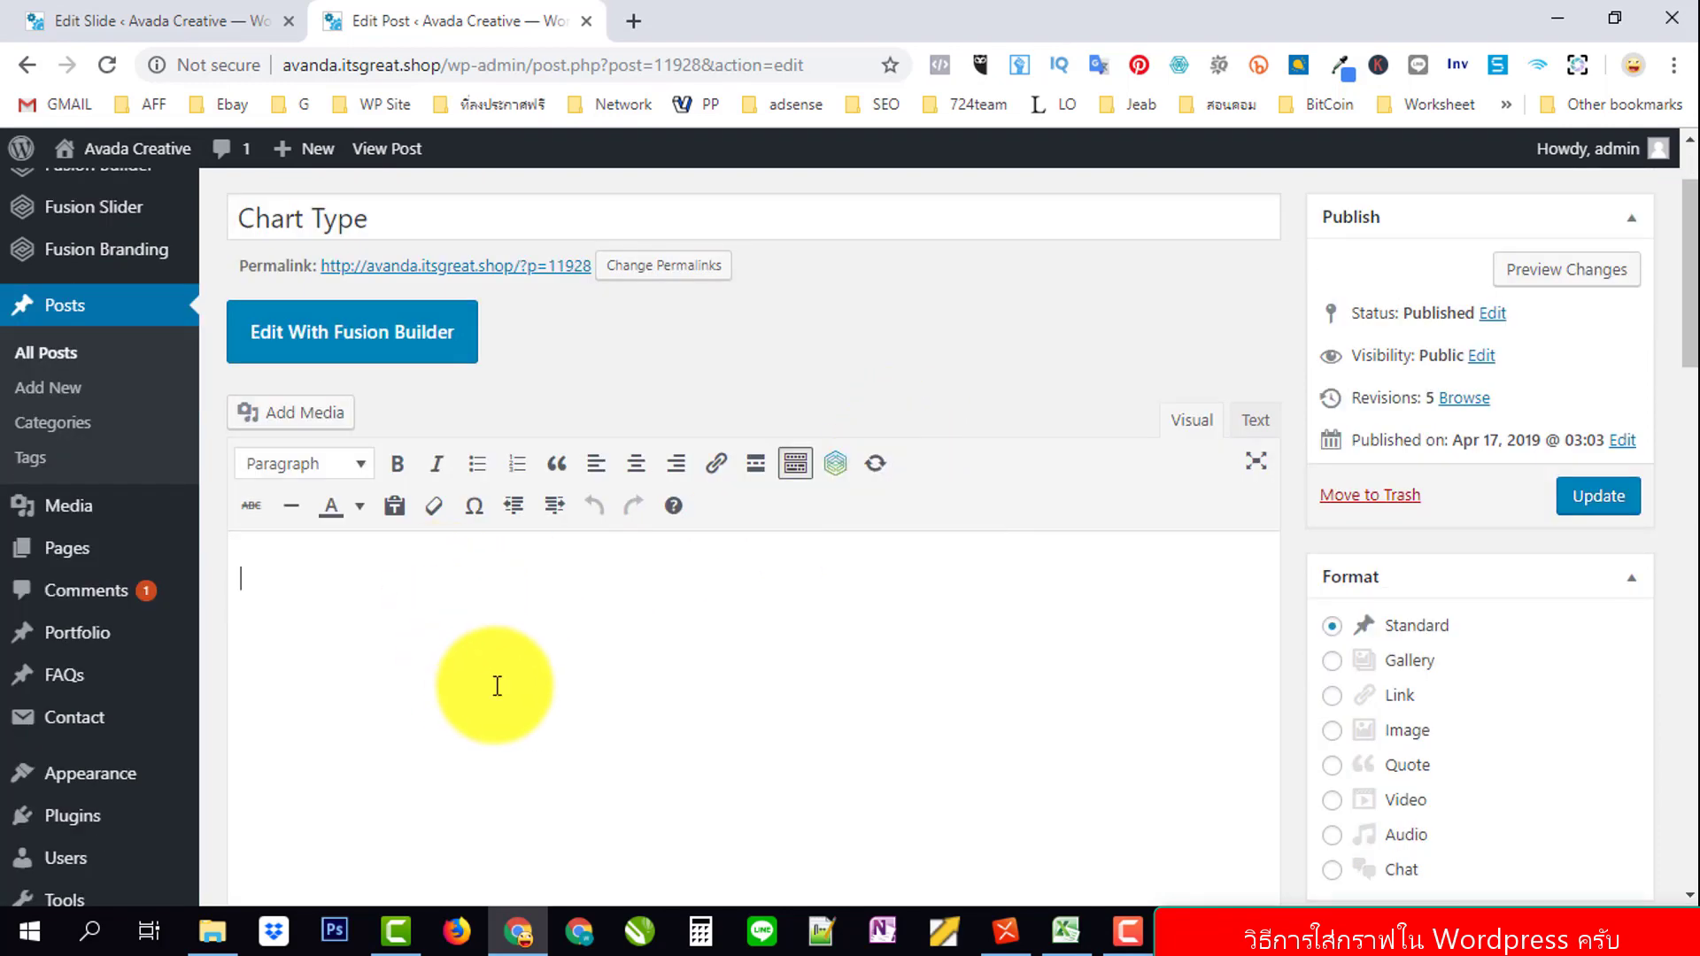
click(292, 576)
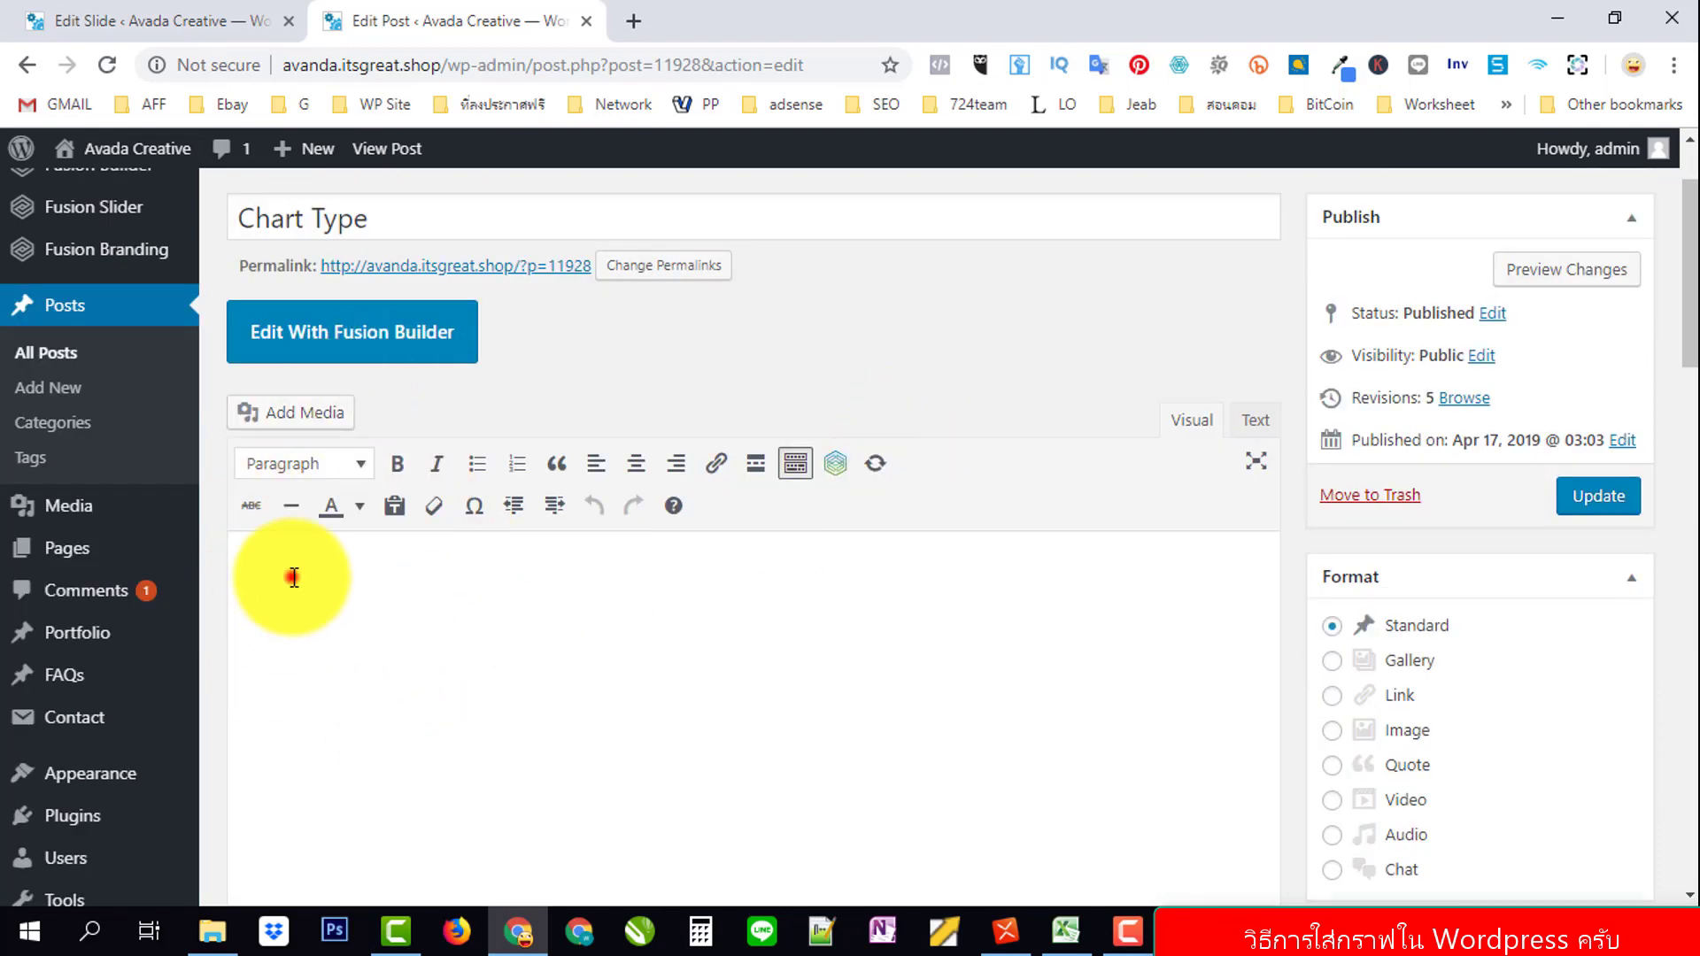
click(409, 332)
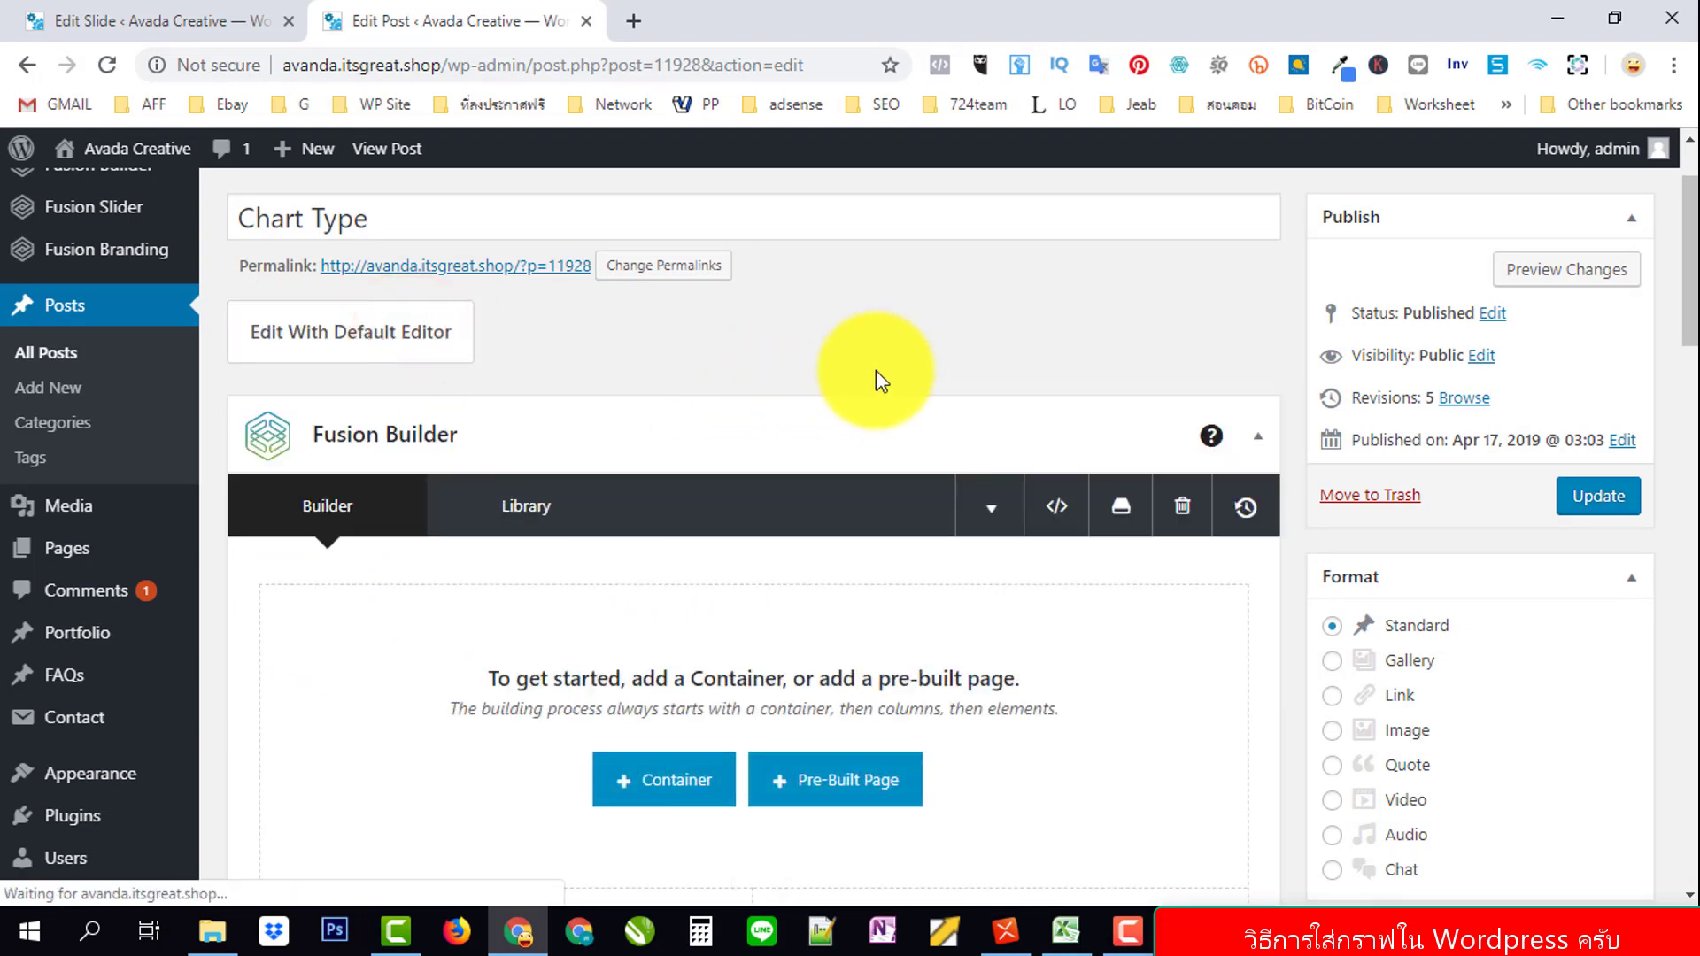
Add a container with a single 1/1 column to the post.
scroll(875, 372, down, 1)
click(657, 676)
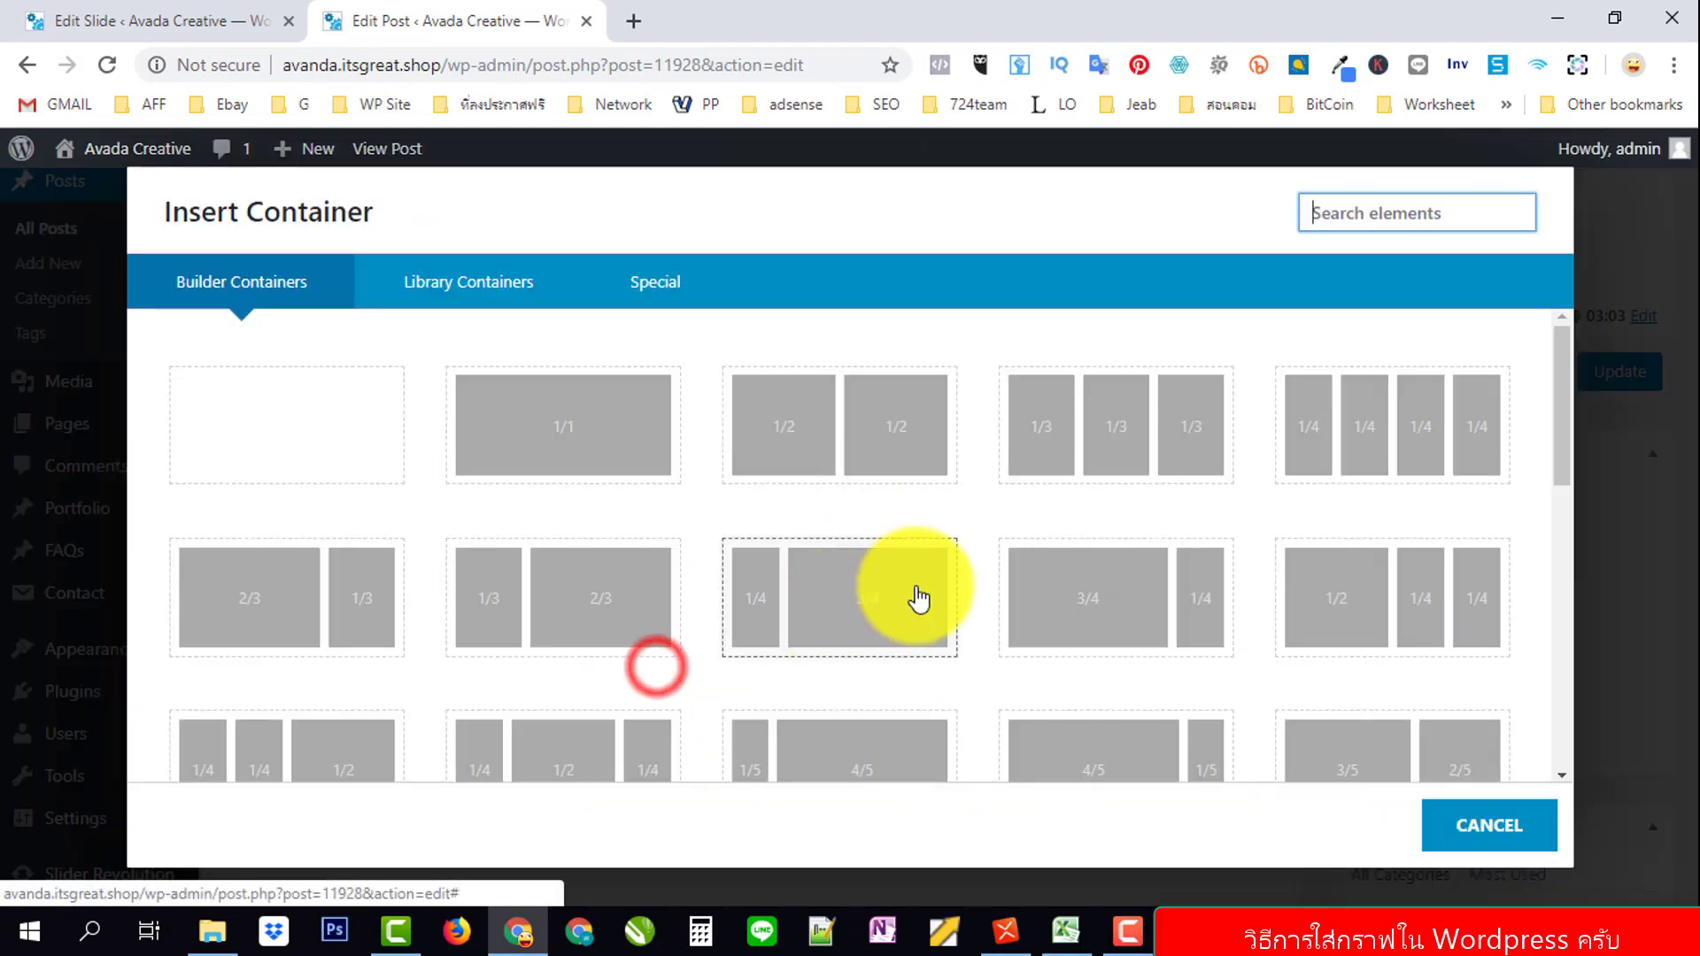
click(479, 421)
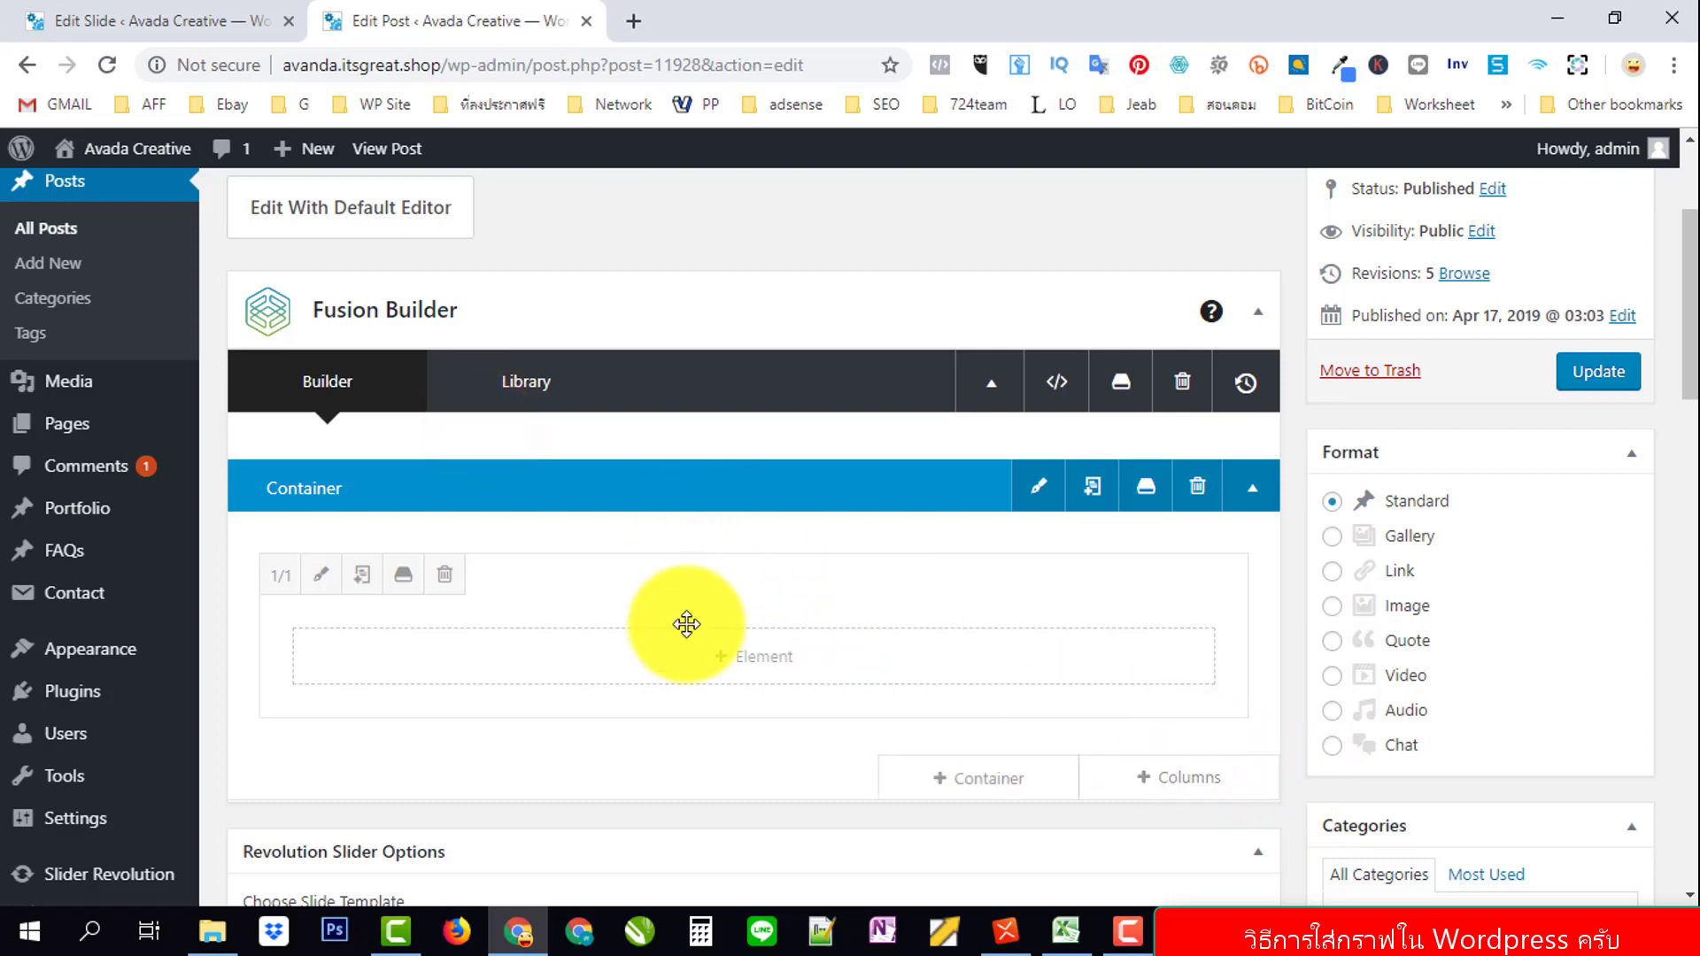
Add a Chart element inside the 1/1 column.
click(748, 659)
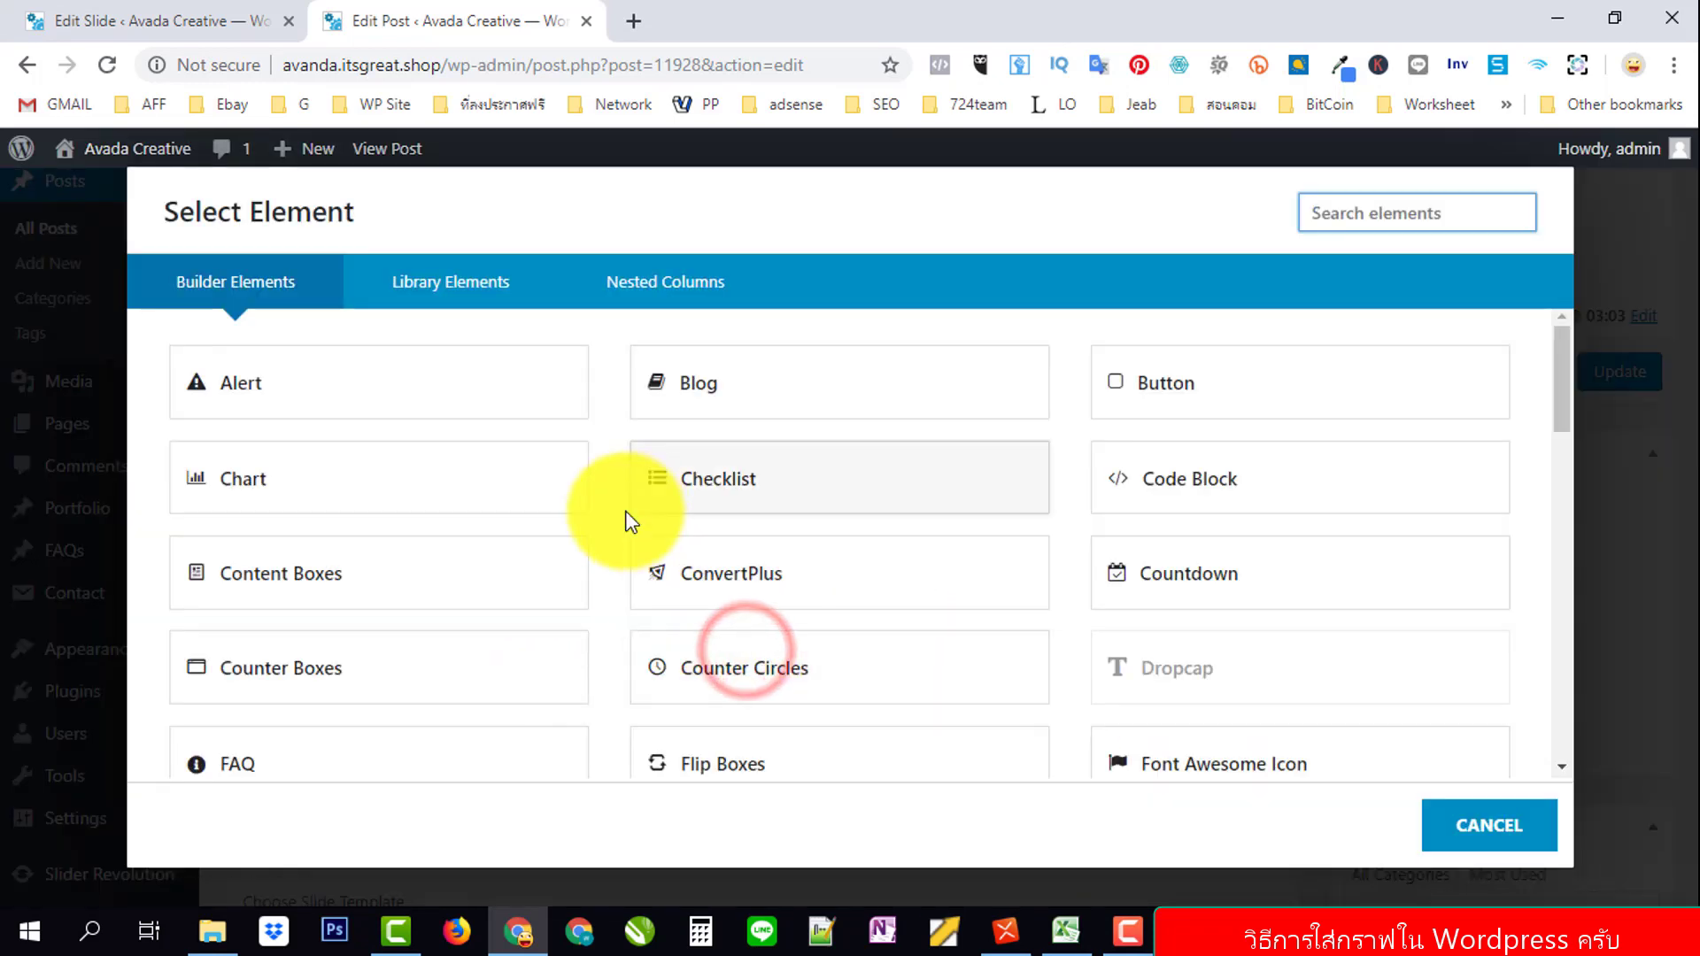
scroll(1362, 421, down, 10)
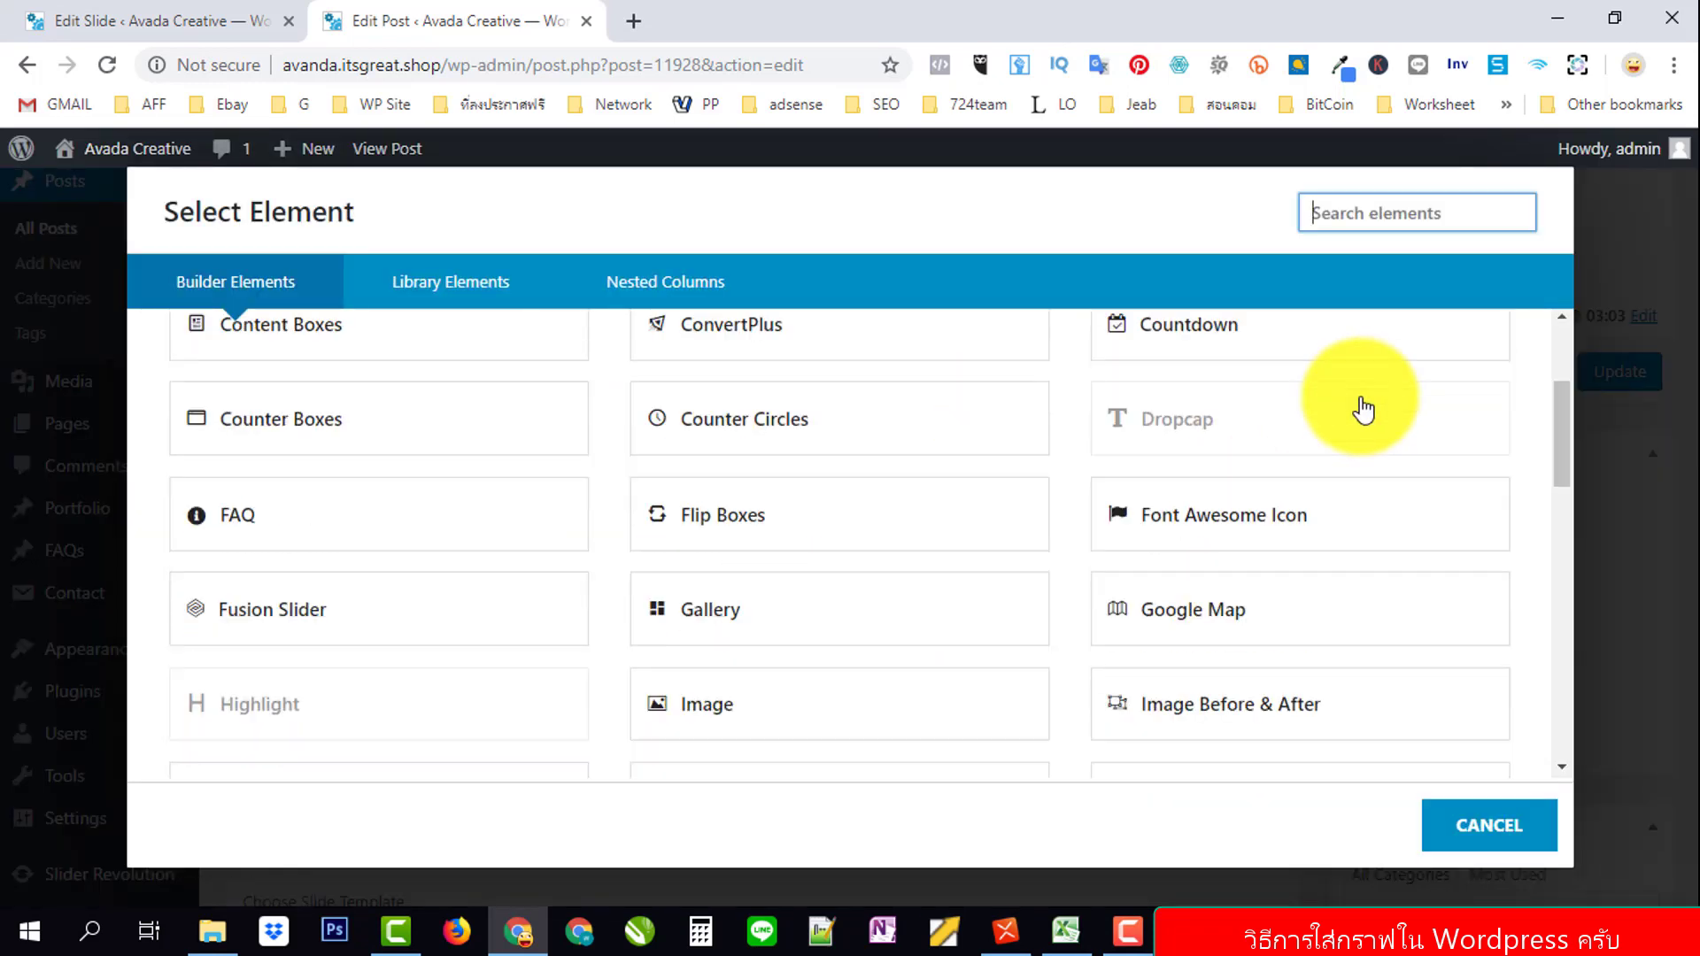
scroll(1358, 402, down, 6)
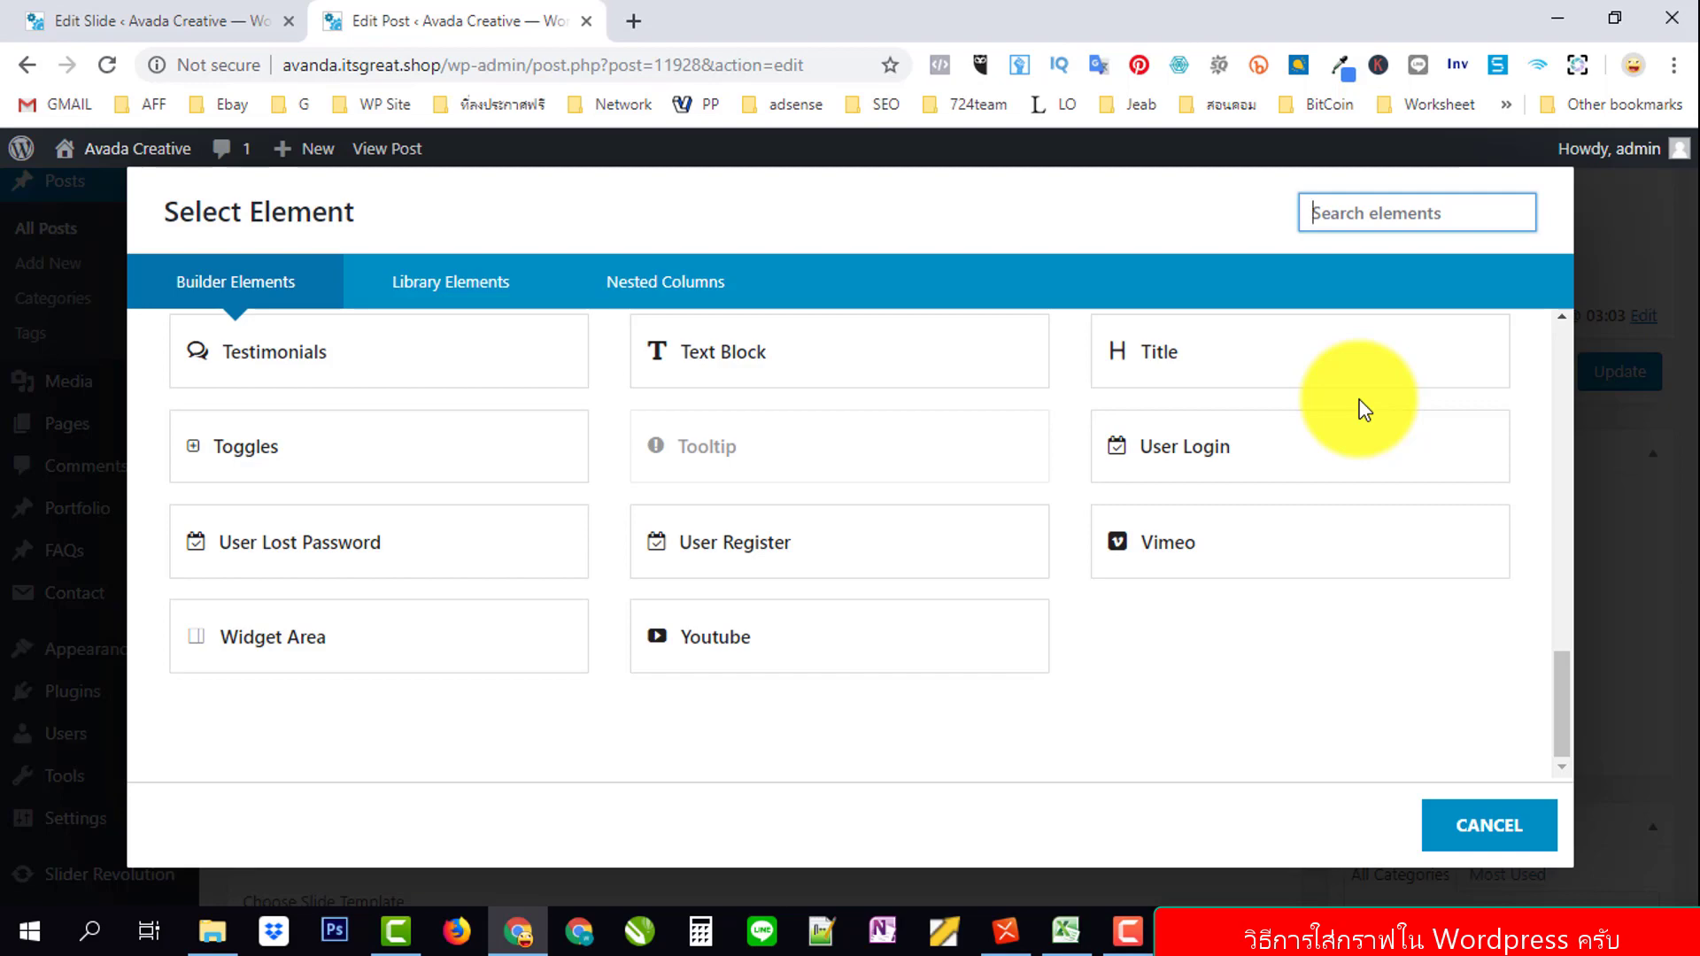
scroll(1363, 409, up, 8)
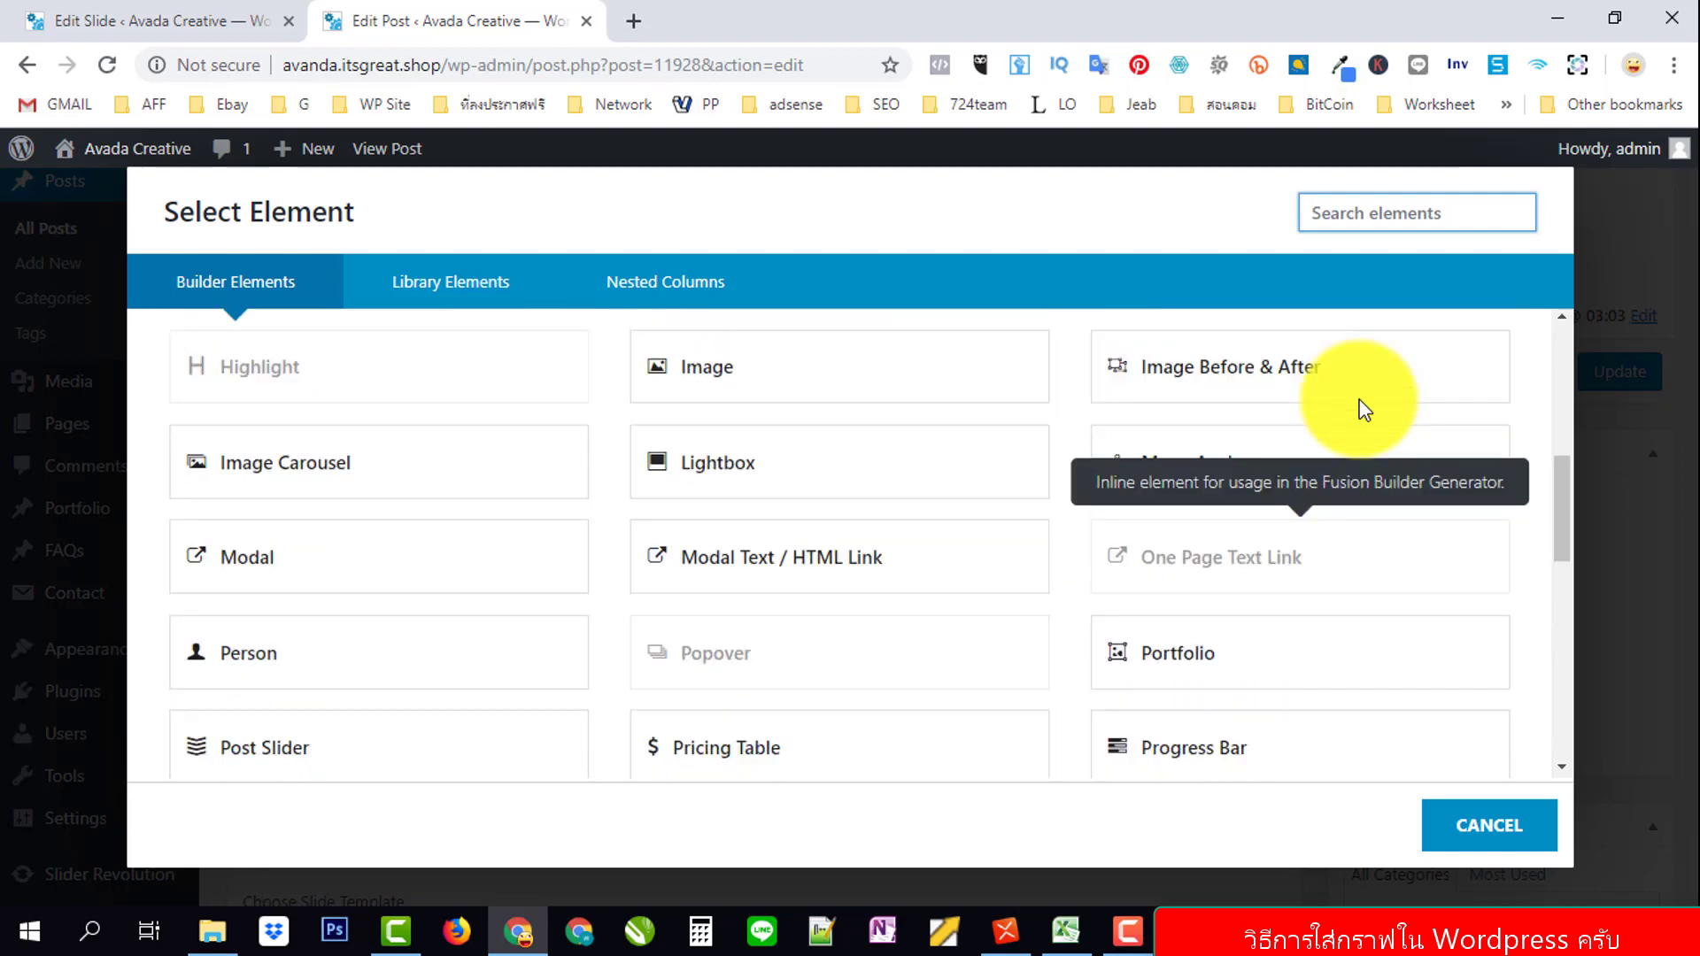
scroll(1363, 409, up, 8)
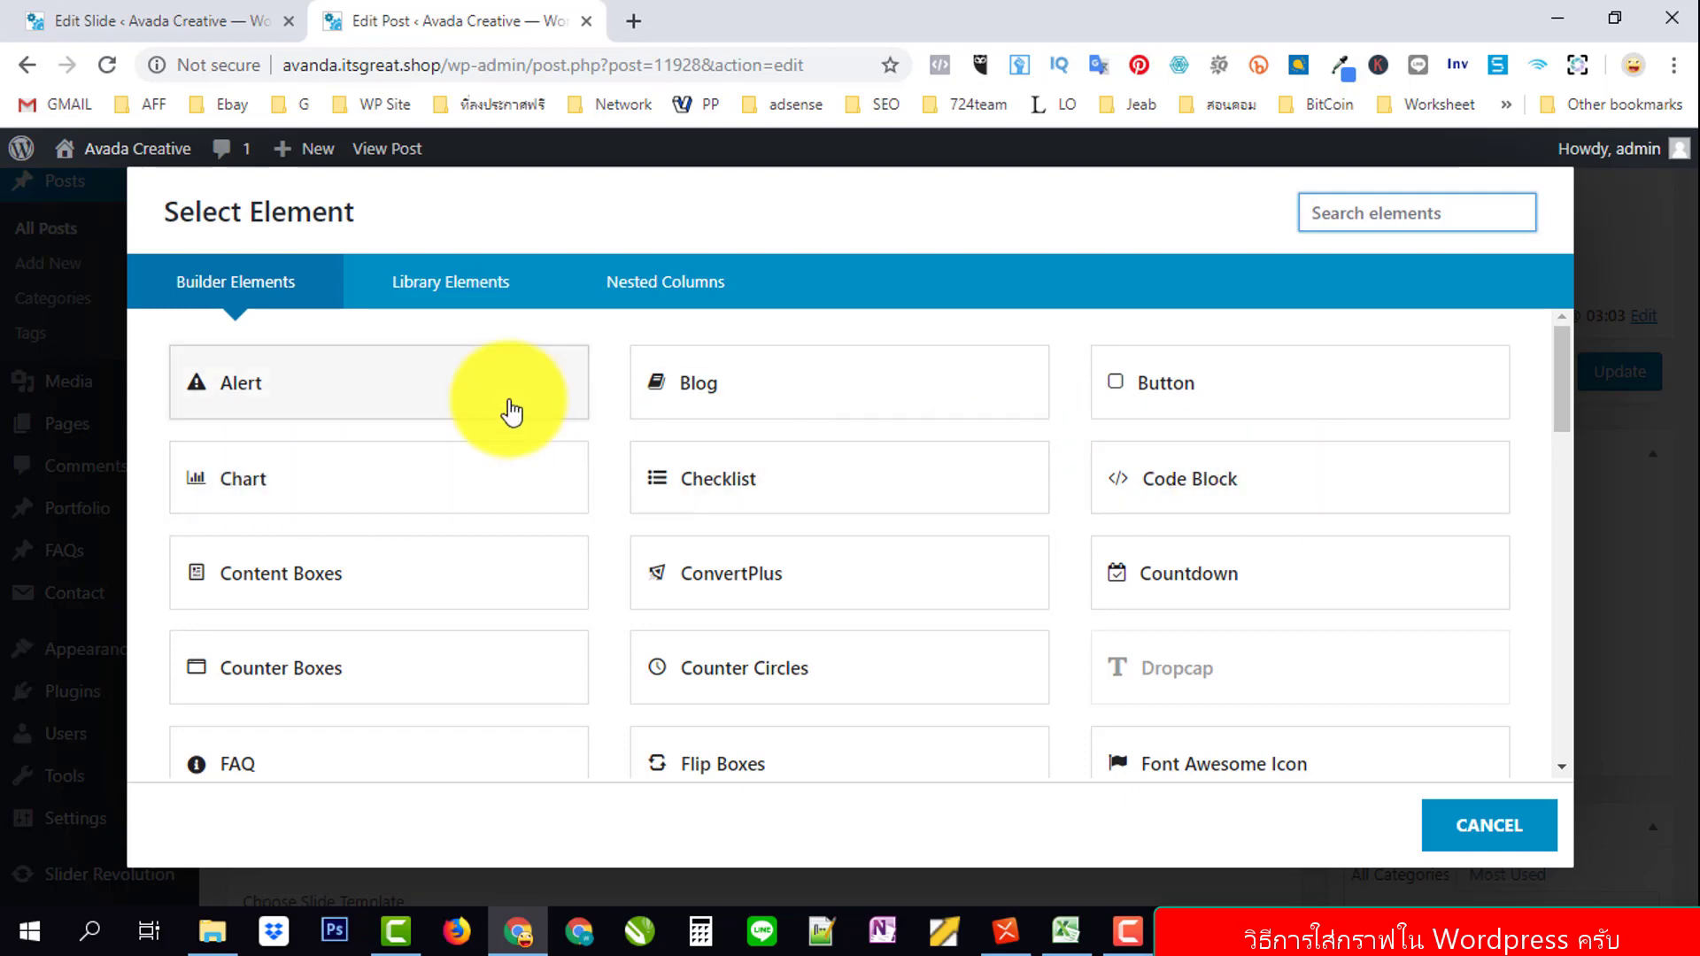
click(287, 482)
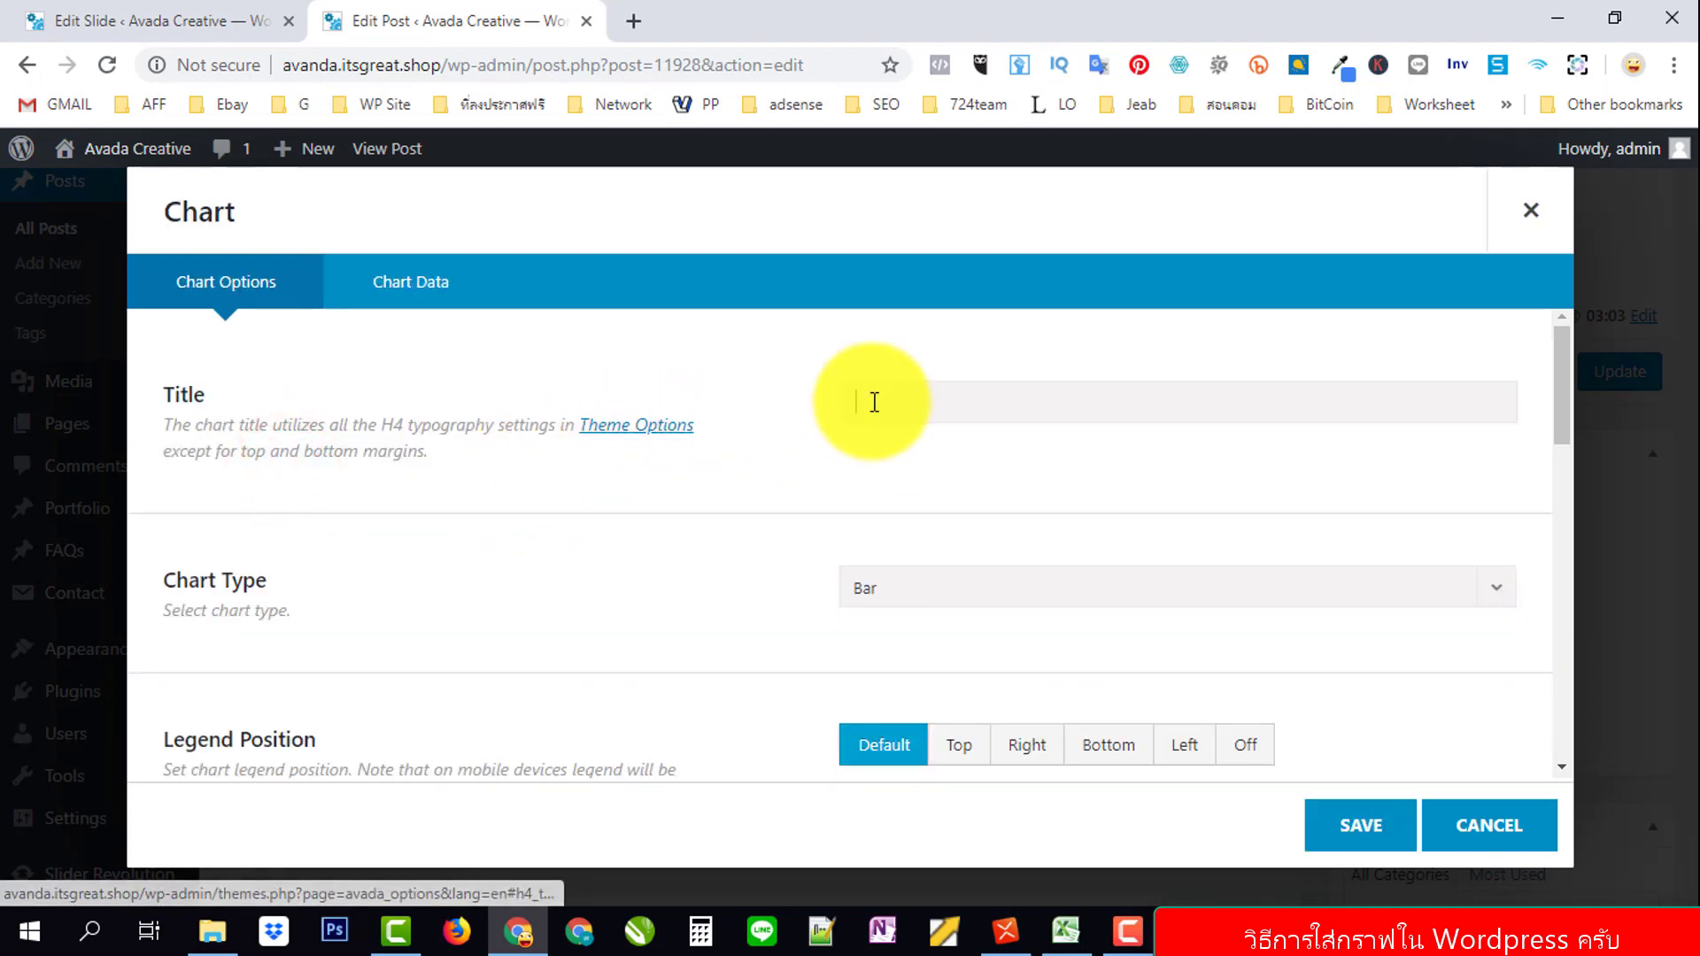
Set the chart title to "จำนวนนักเรียนปีการศึกษา 2560 - 2560".
click(874, 401)
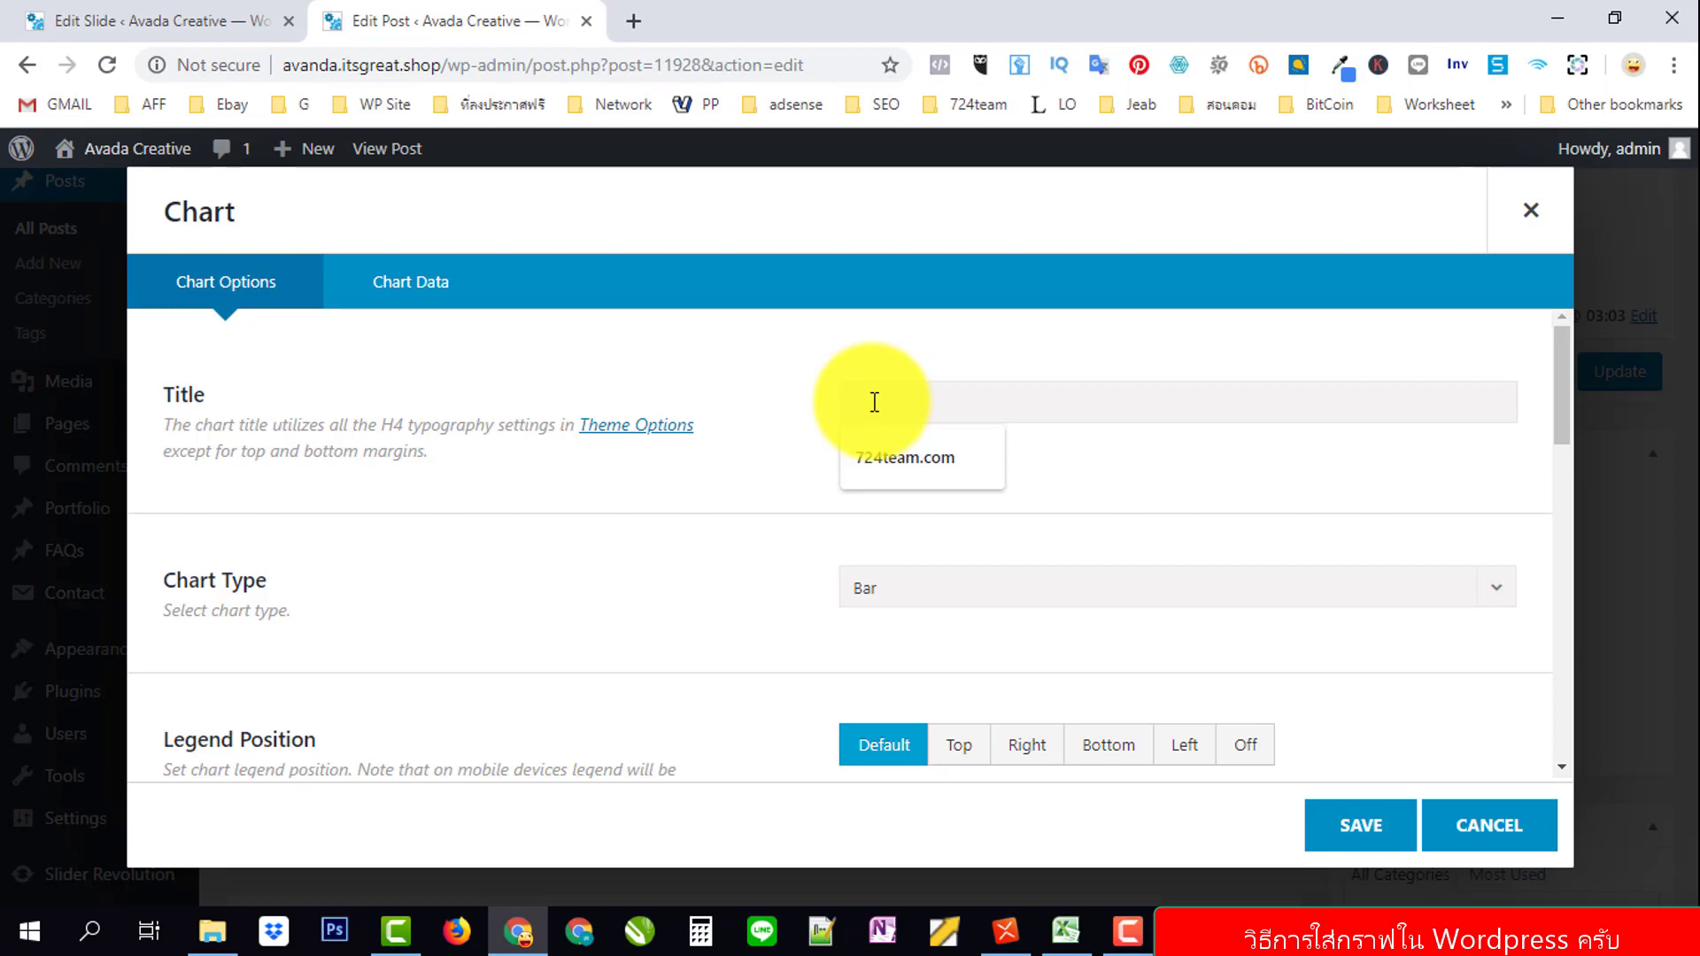
text(0e)
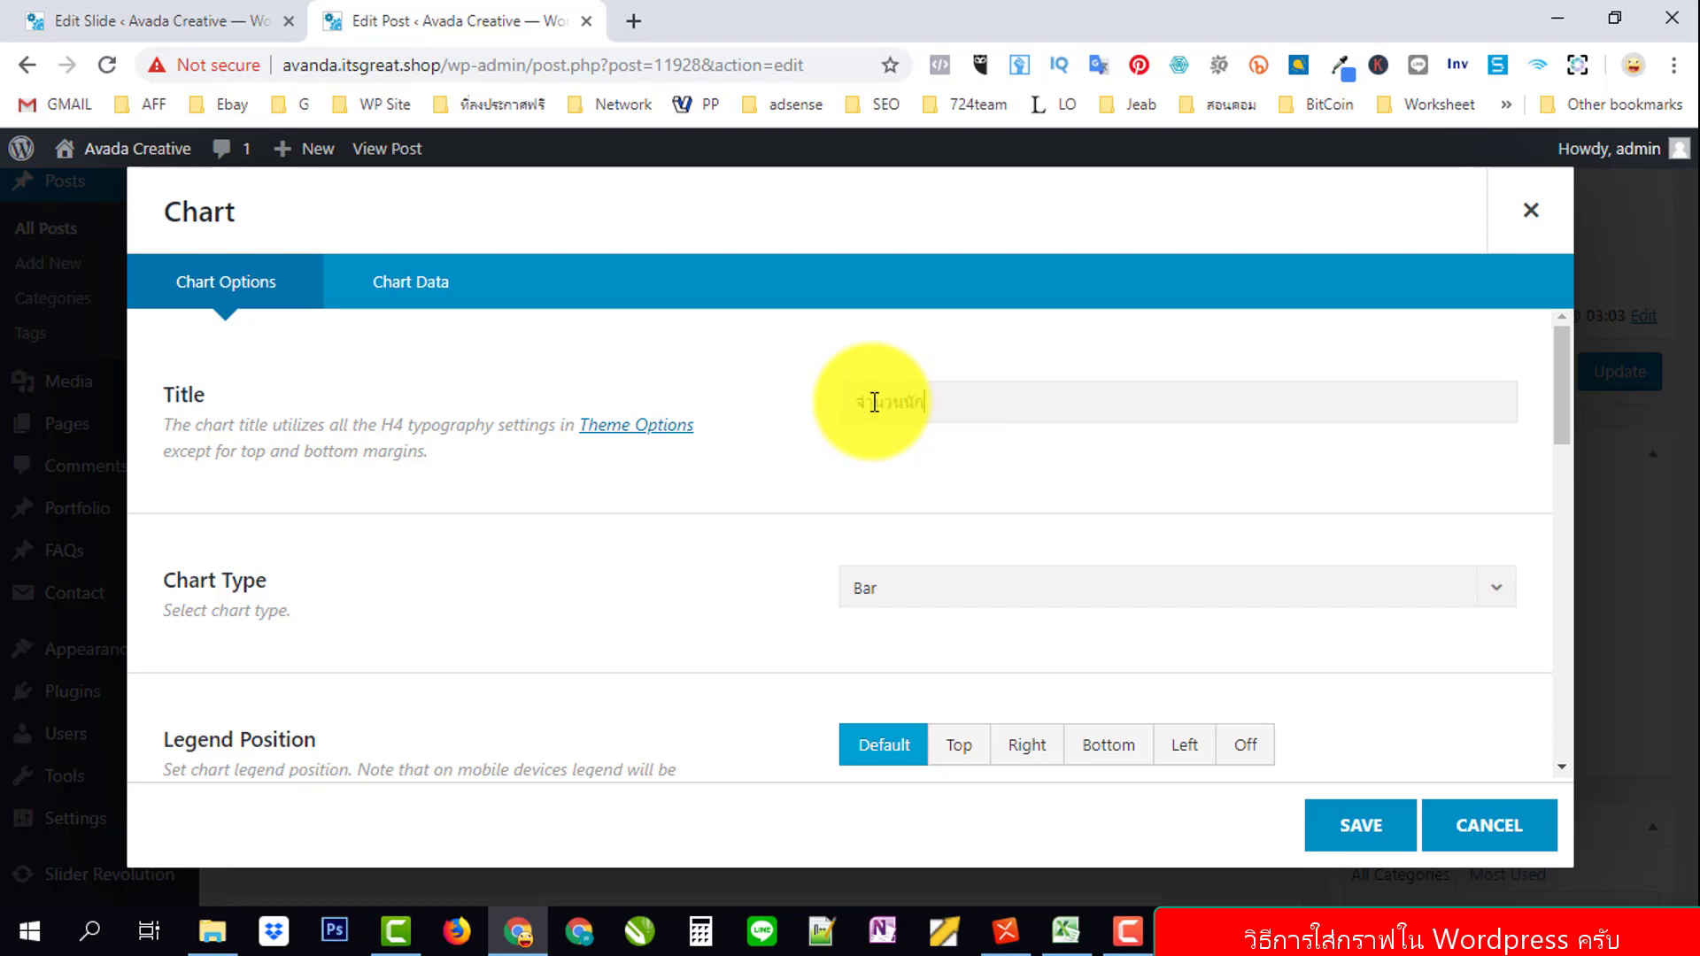
text(นวนนักเรียน)
text(ปีการศ)
text(ึฏ)
text(฿ก)
text(&)
text(฿)
text(กษา)
text( 2560)
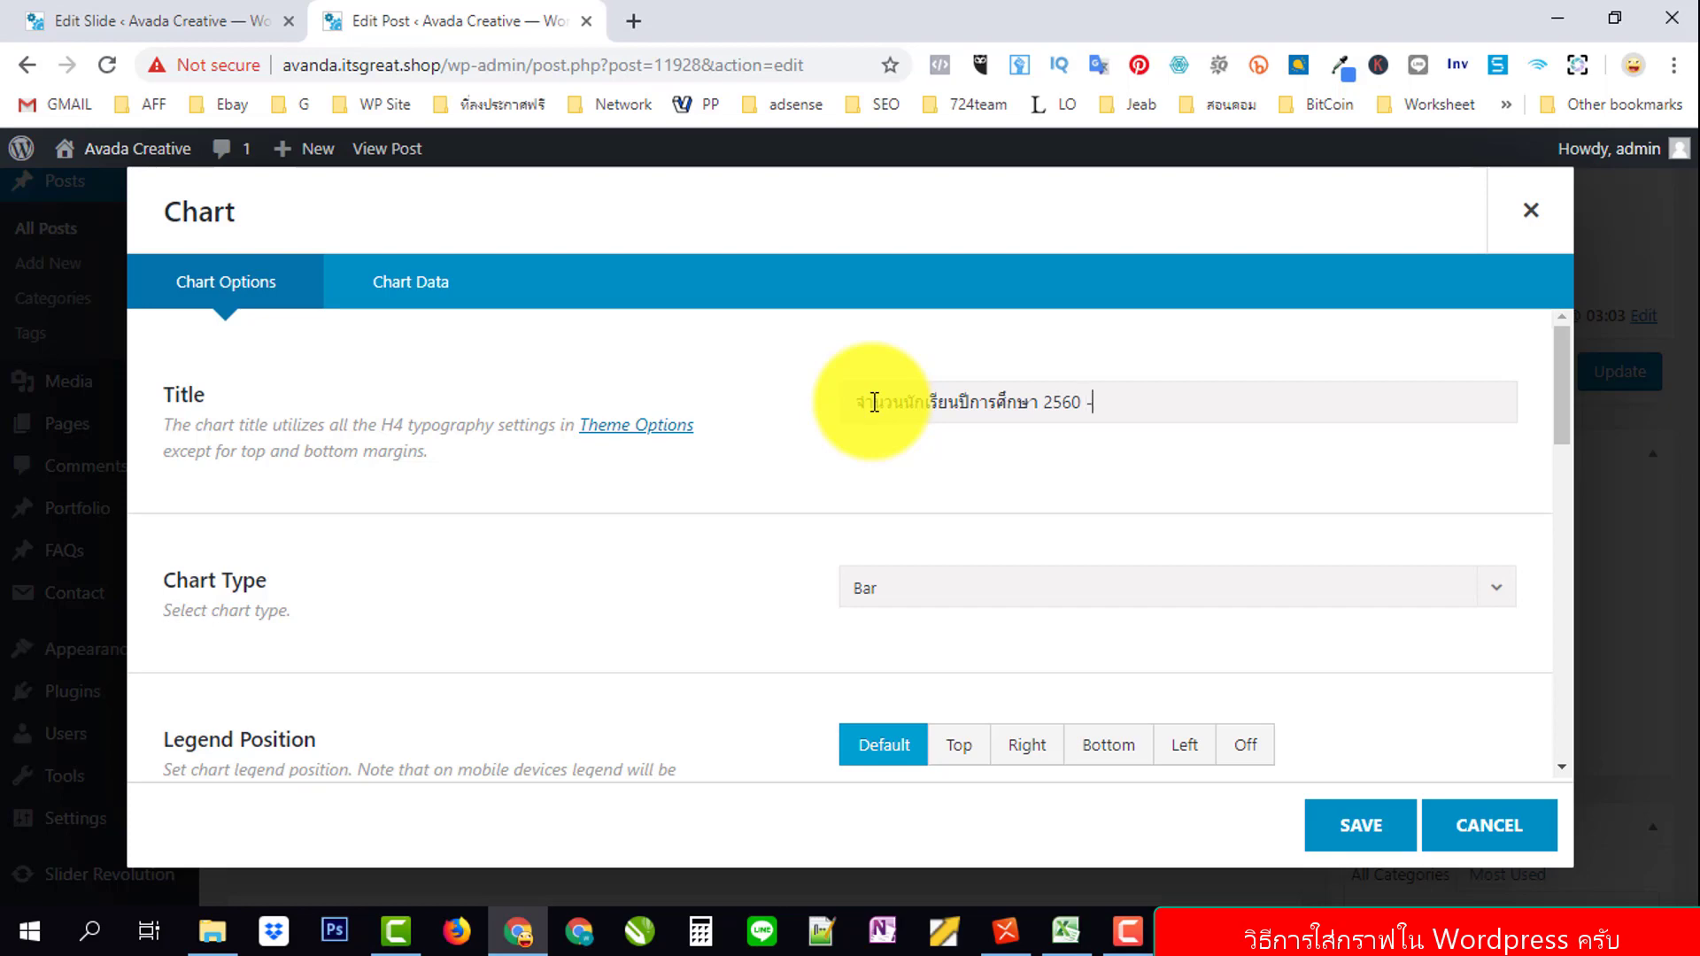
text( - 2560)
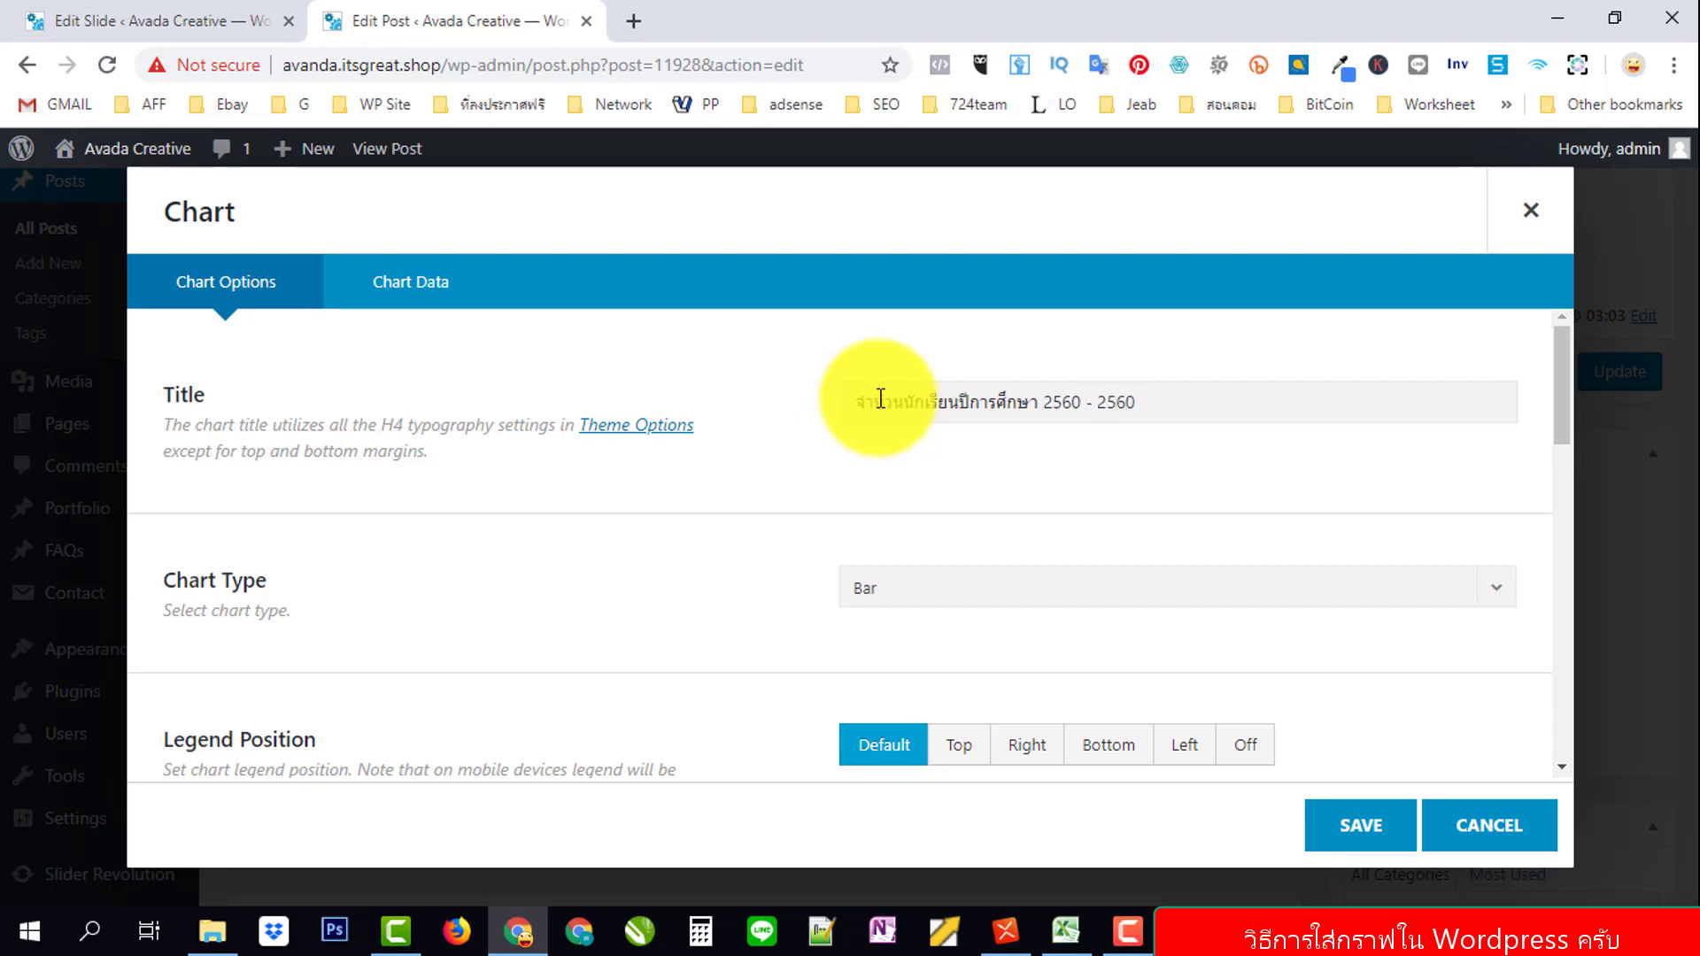
Choose Bar as the chart type.
click(1087, 575)
scroll(1100, 532, down, 1)
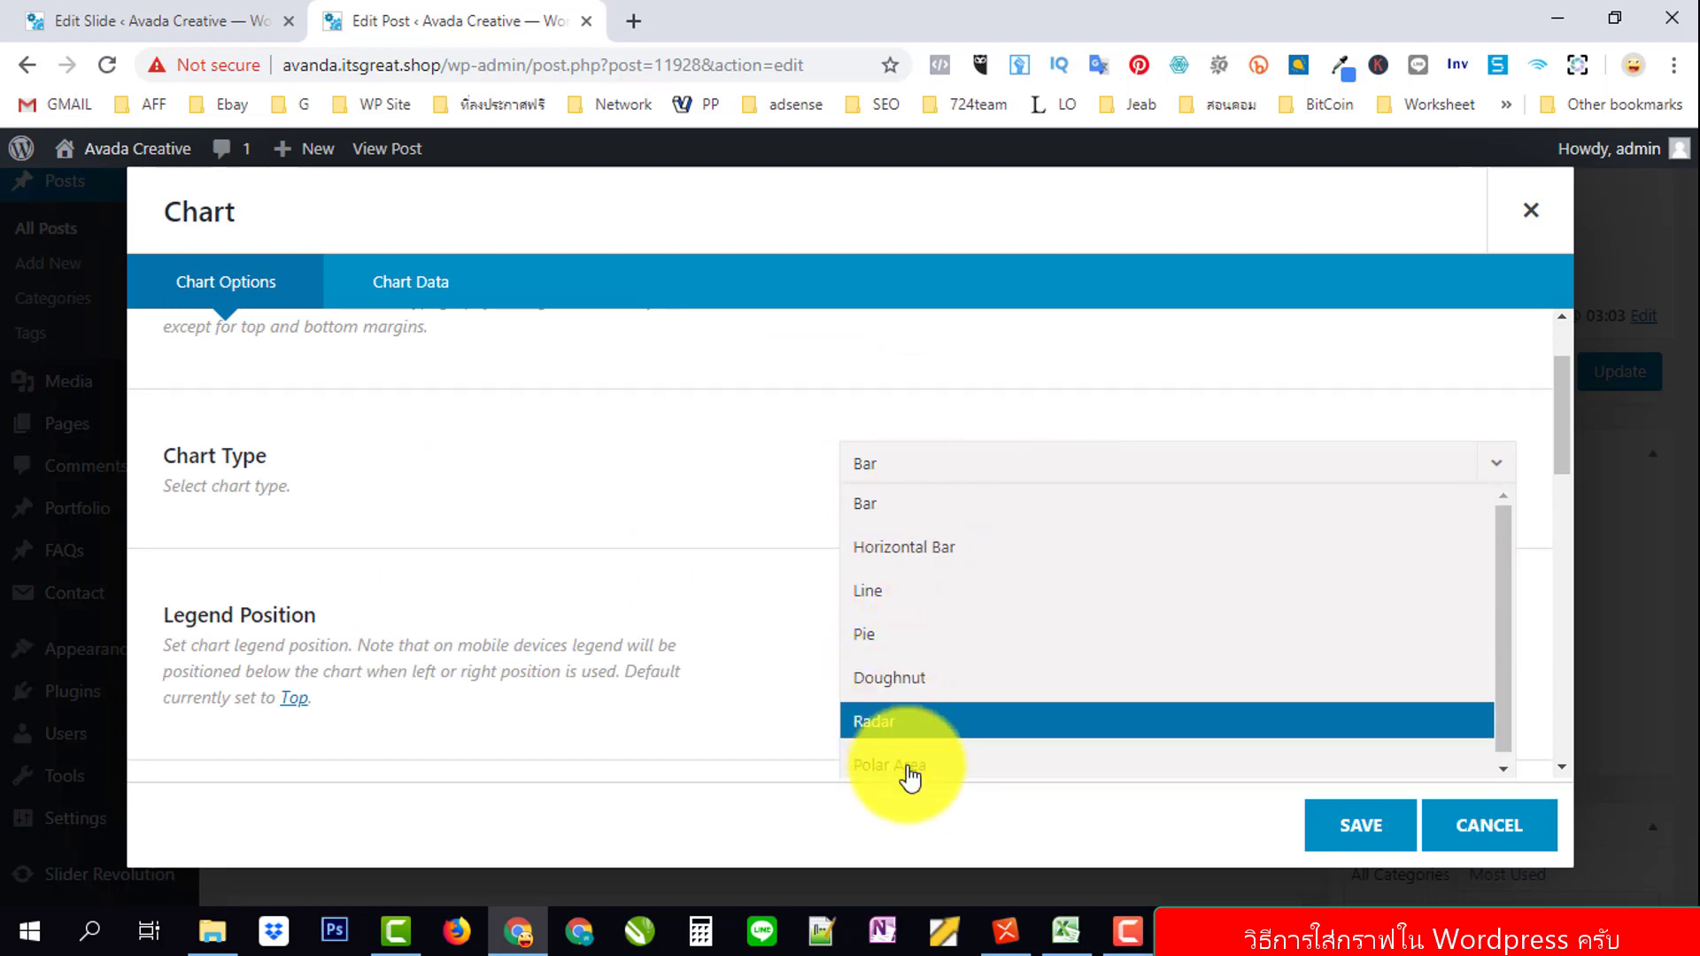
click(897, 501)
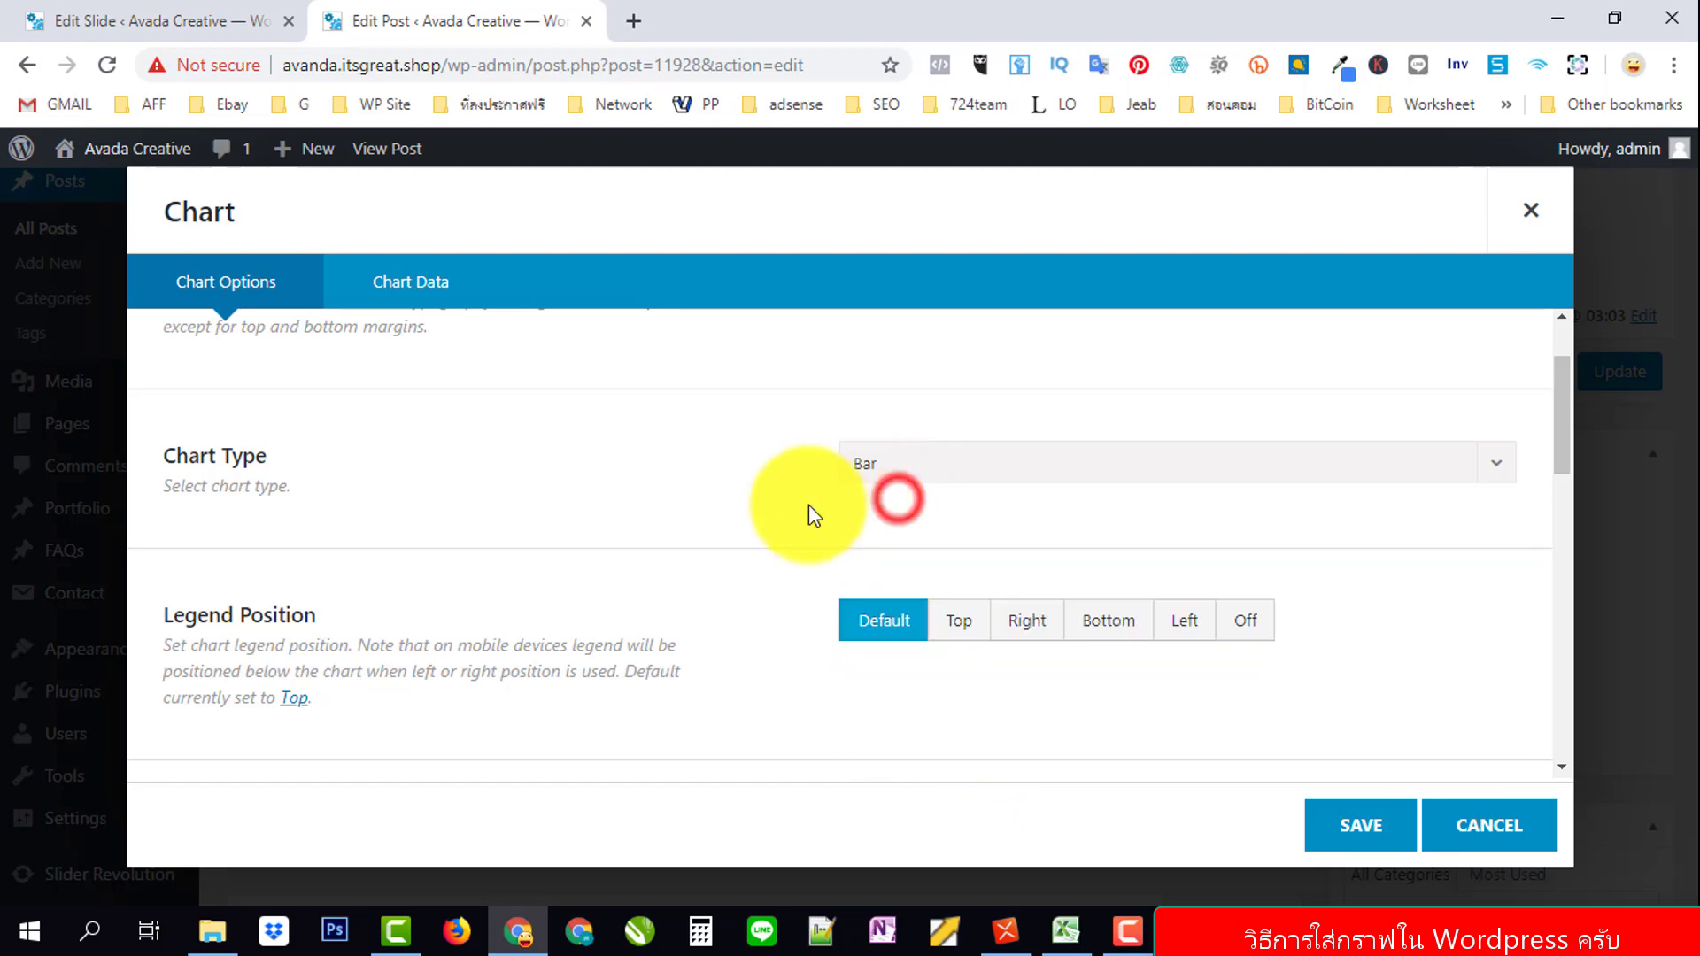
click(742, 476)
Set the X axis label to "ปีการศึกษา" and the Y axis label to "ระดับชั้น".
scroll(469, 496, down, 4)
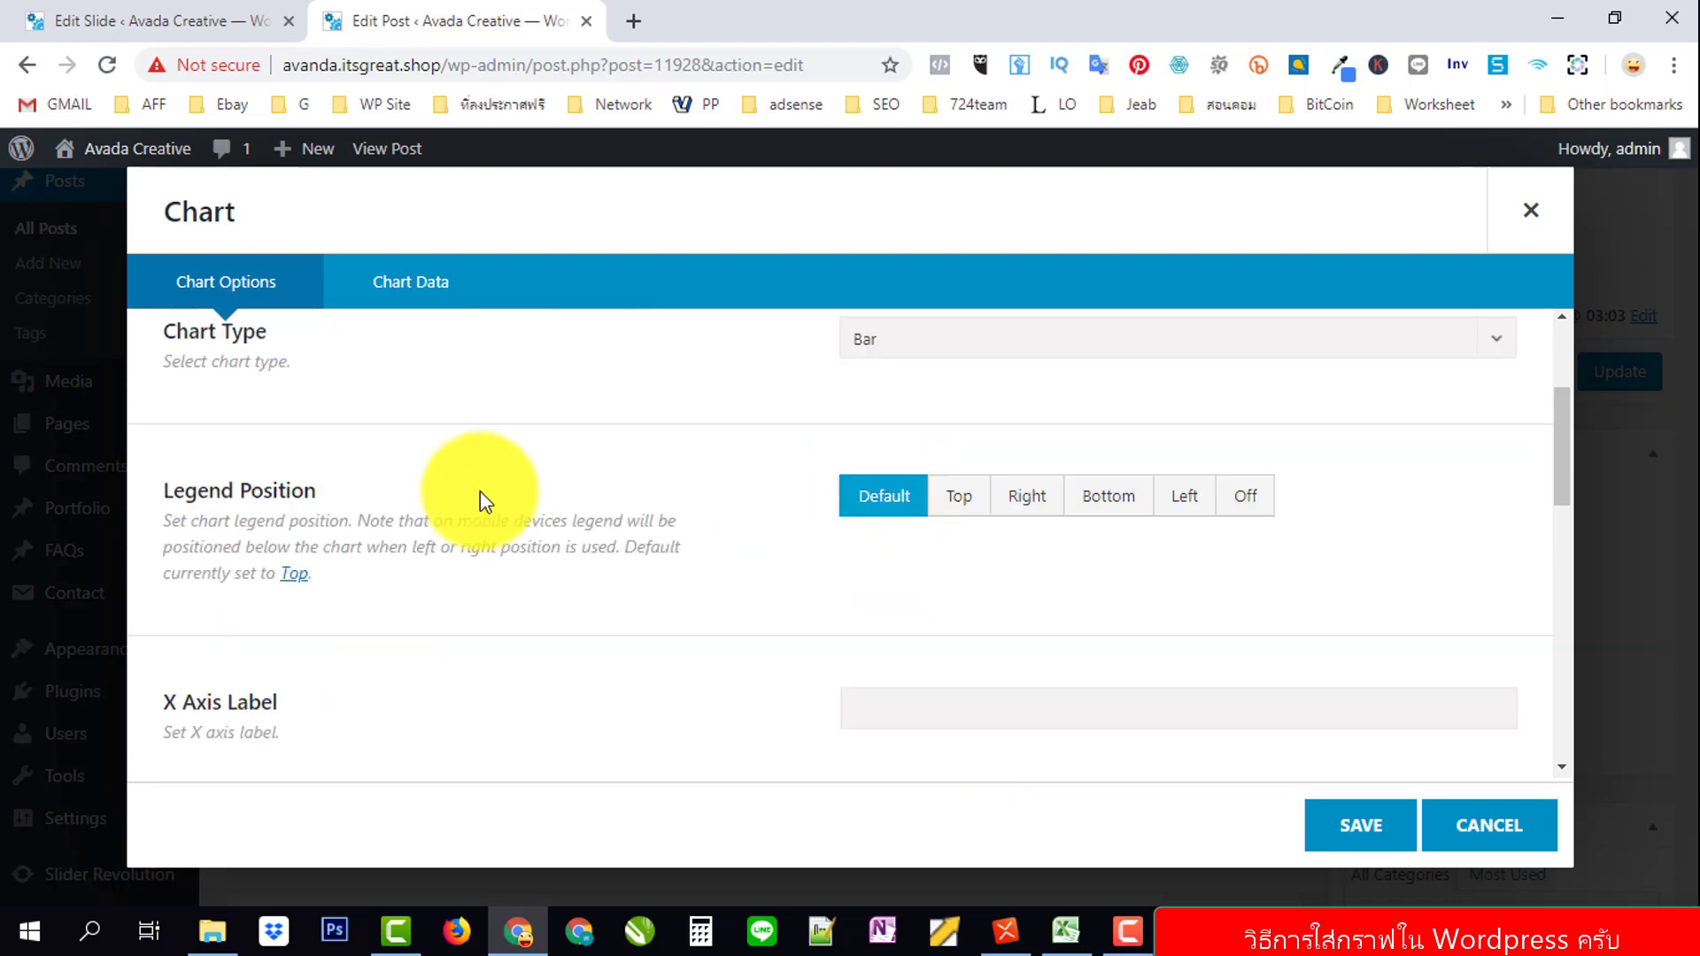
scroll(832, 594, down, 1)
scroll(793, 637, up, 2)
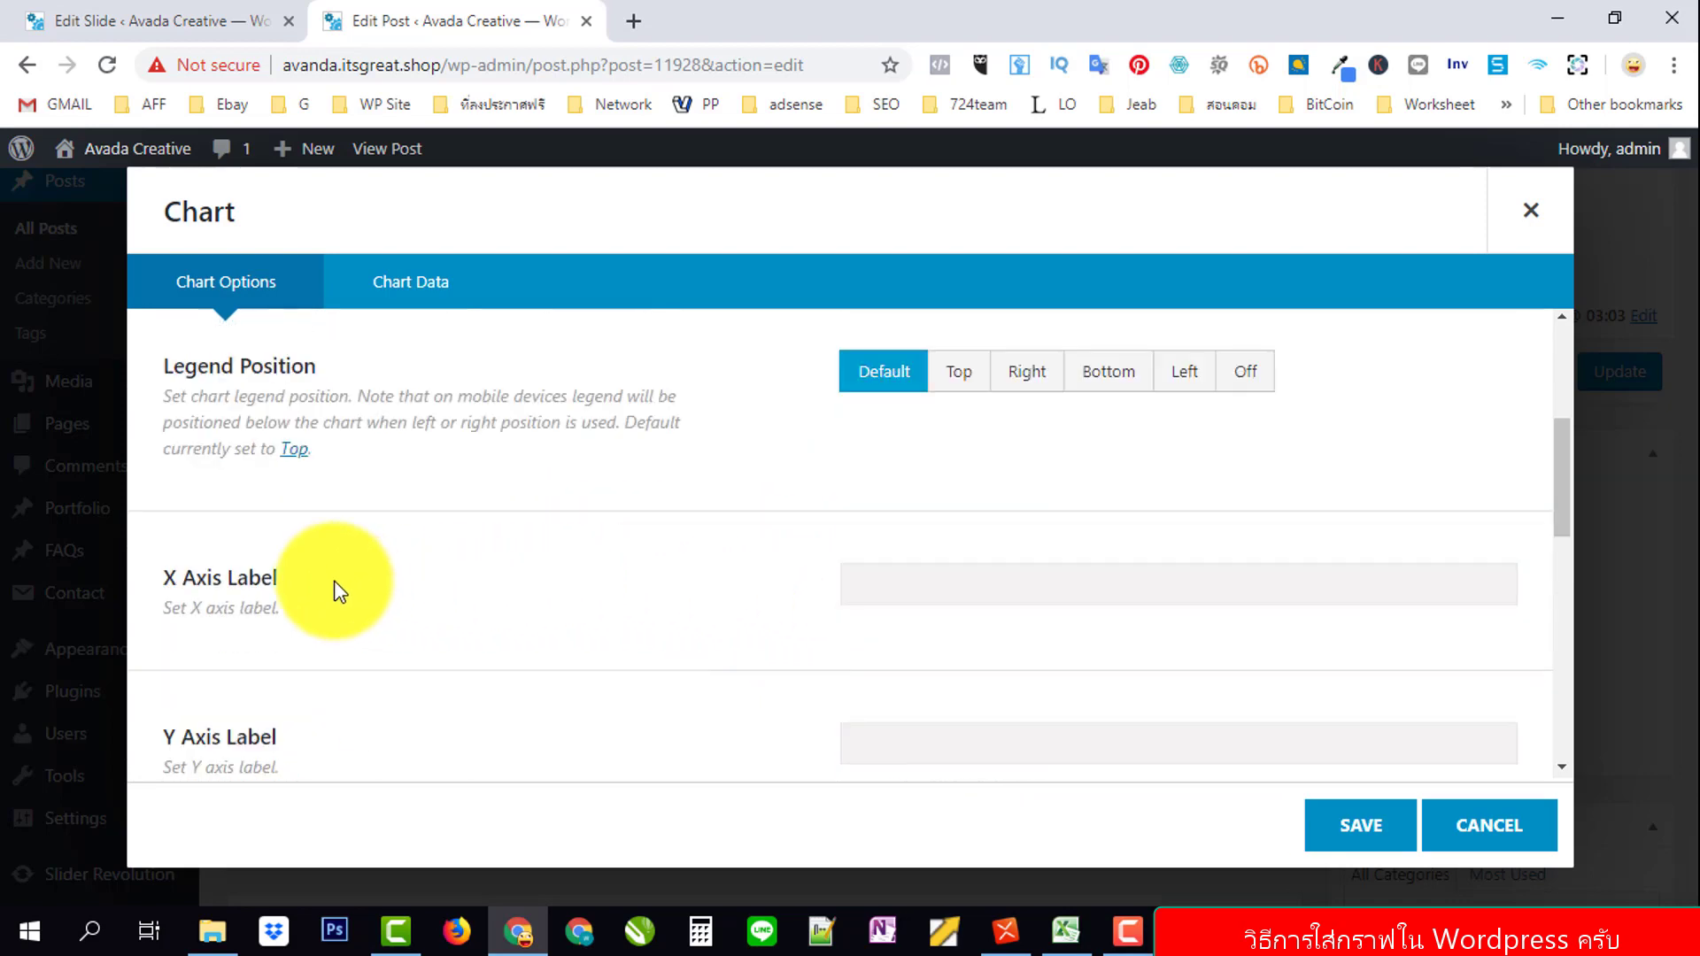
click(885, 571)
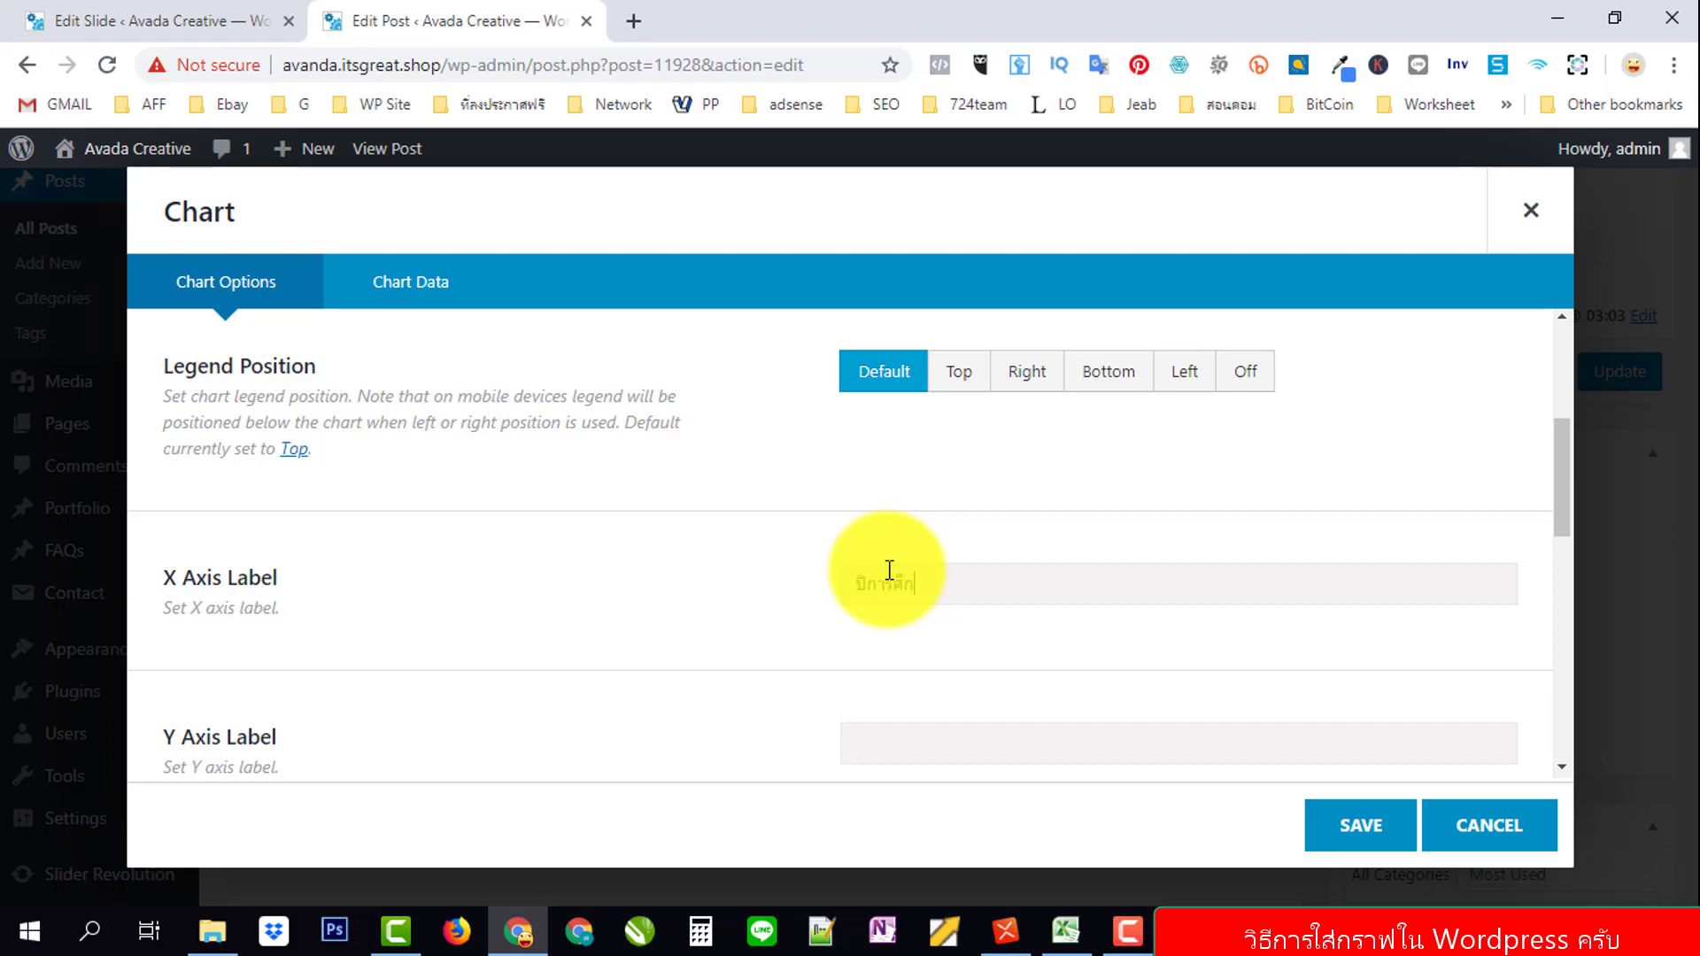
click(1036, 721)
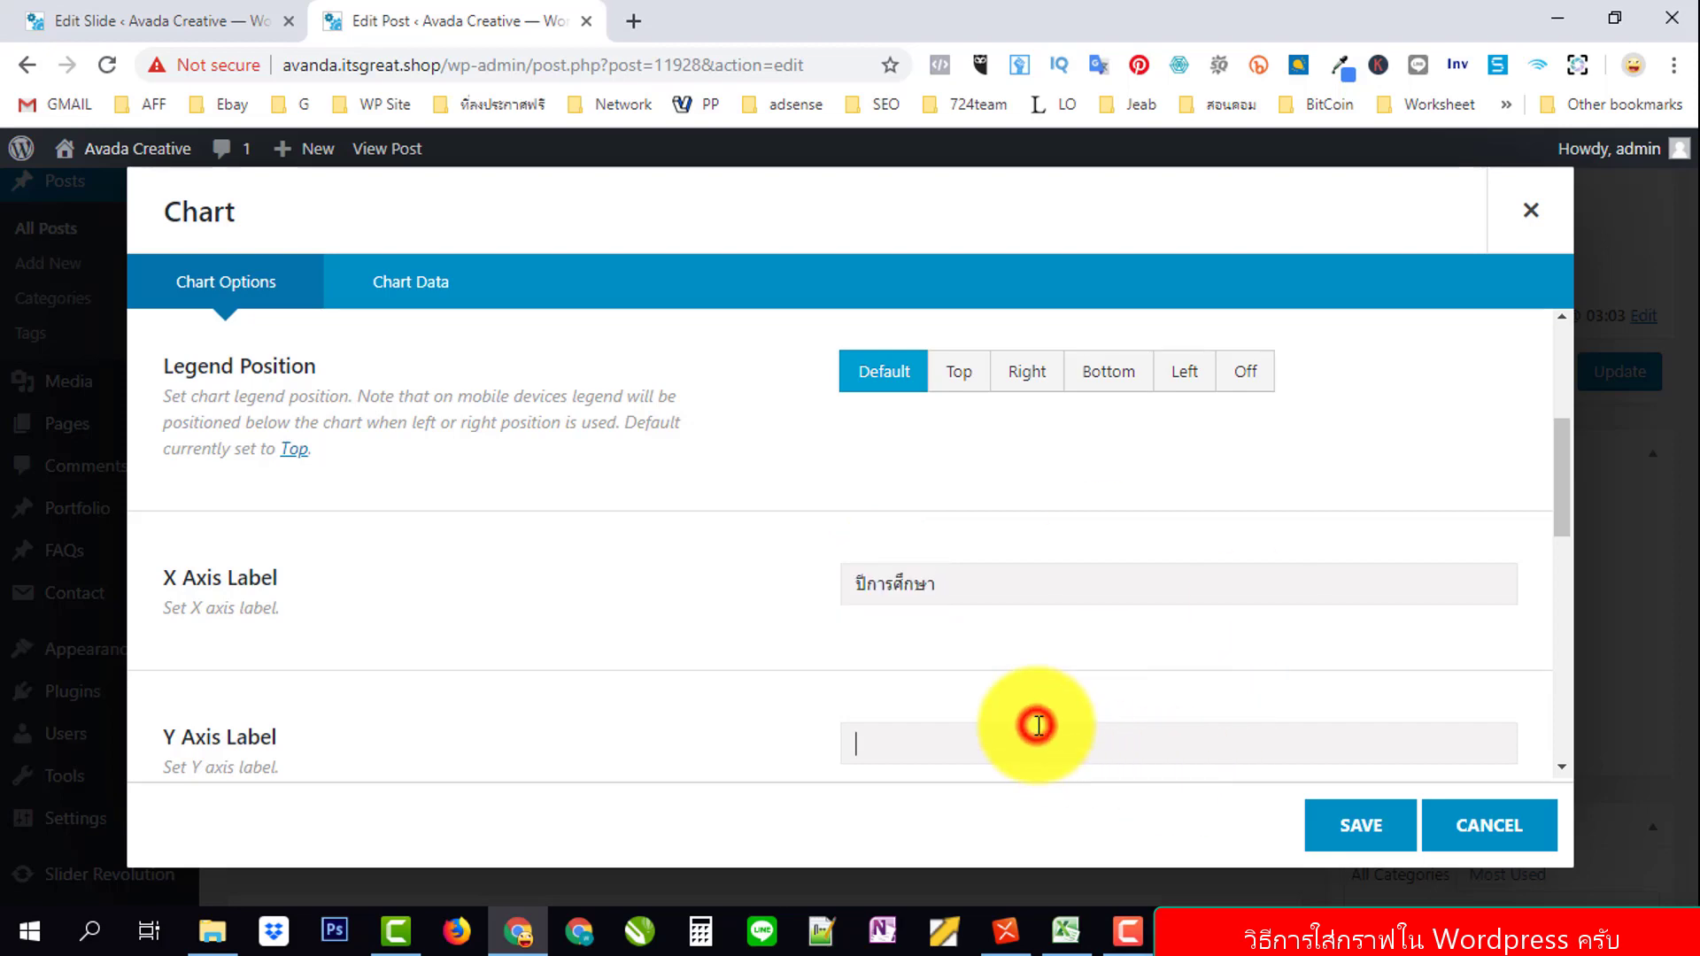
text(ระดับชั้น)
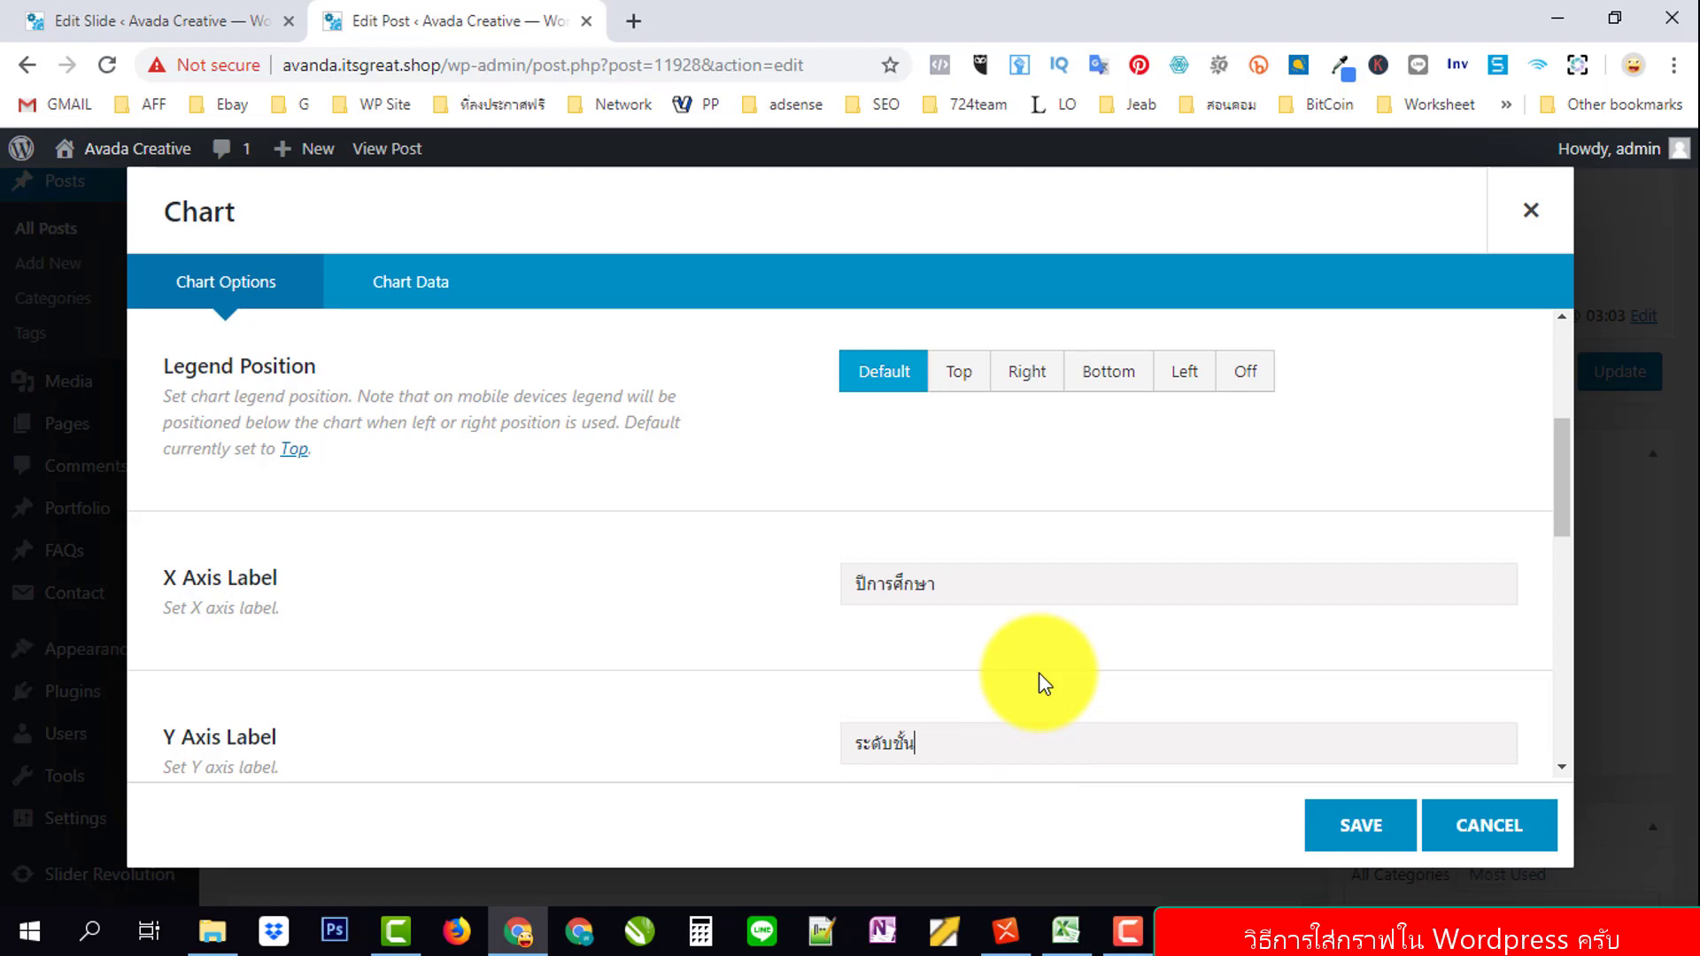
Remove the Val 1 column from the chart data table.
scroll(1041, 681, down, 3)
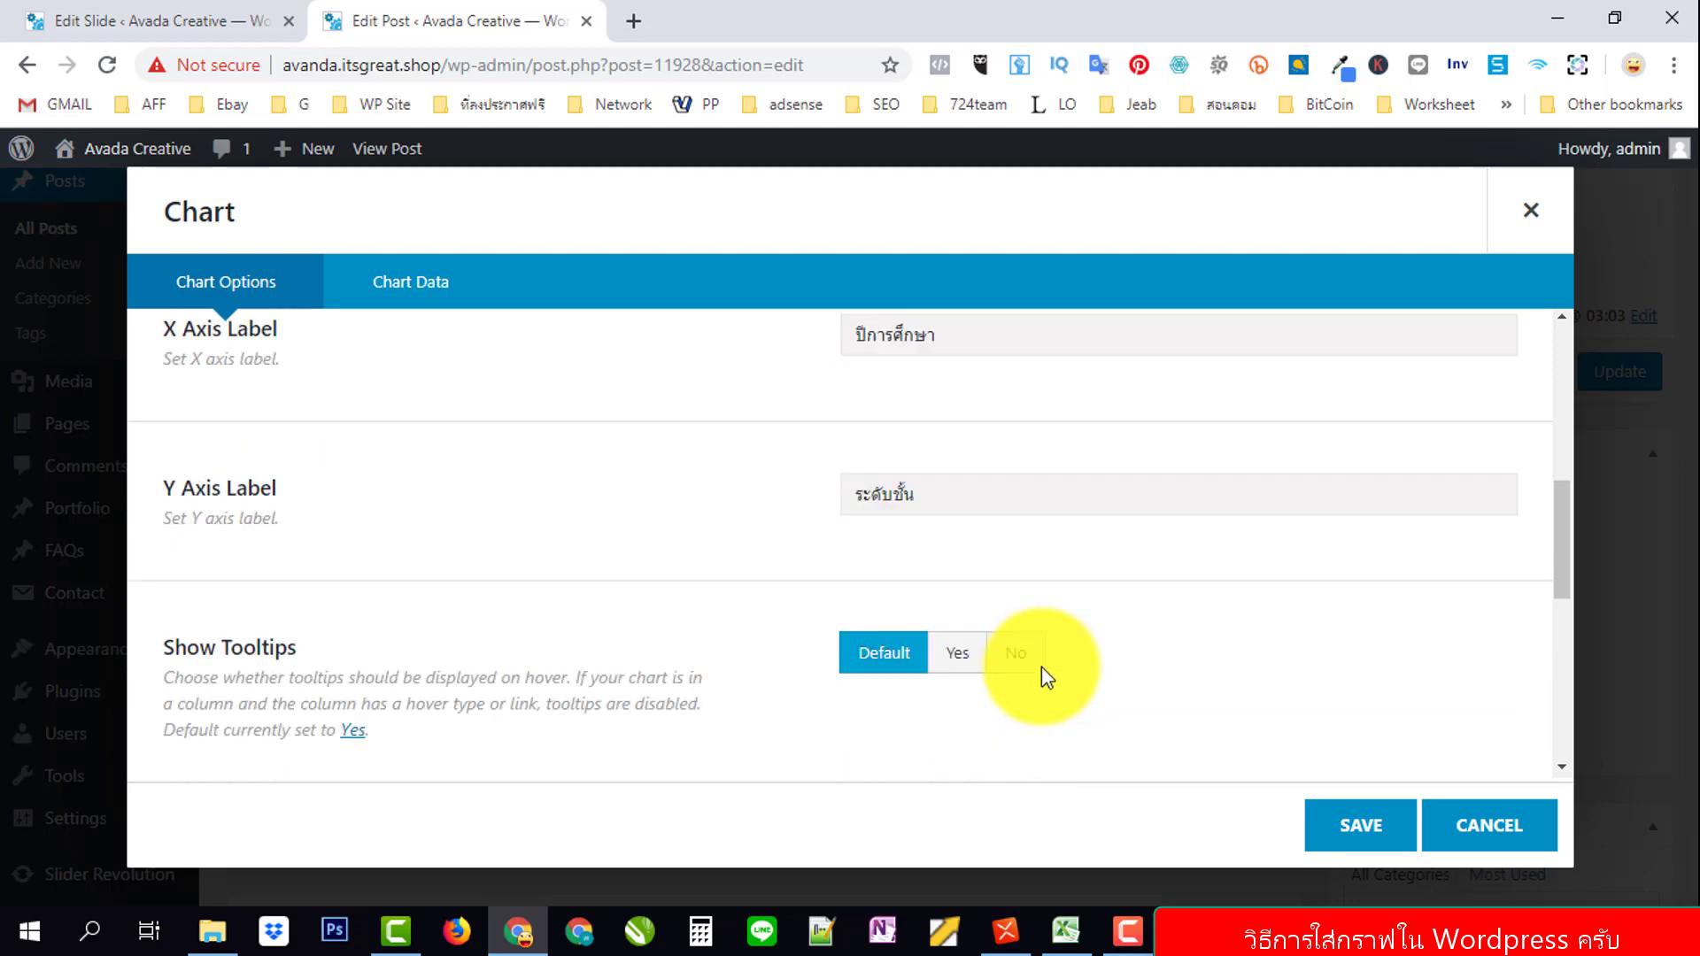
scroll(1107, 609, down, 3)
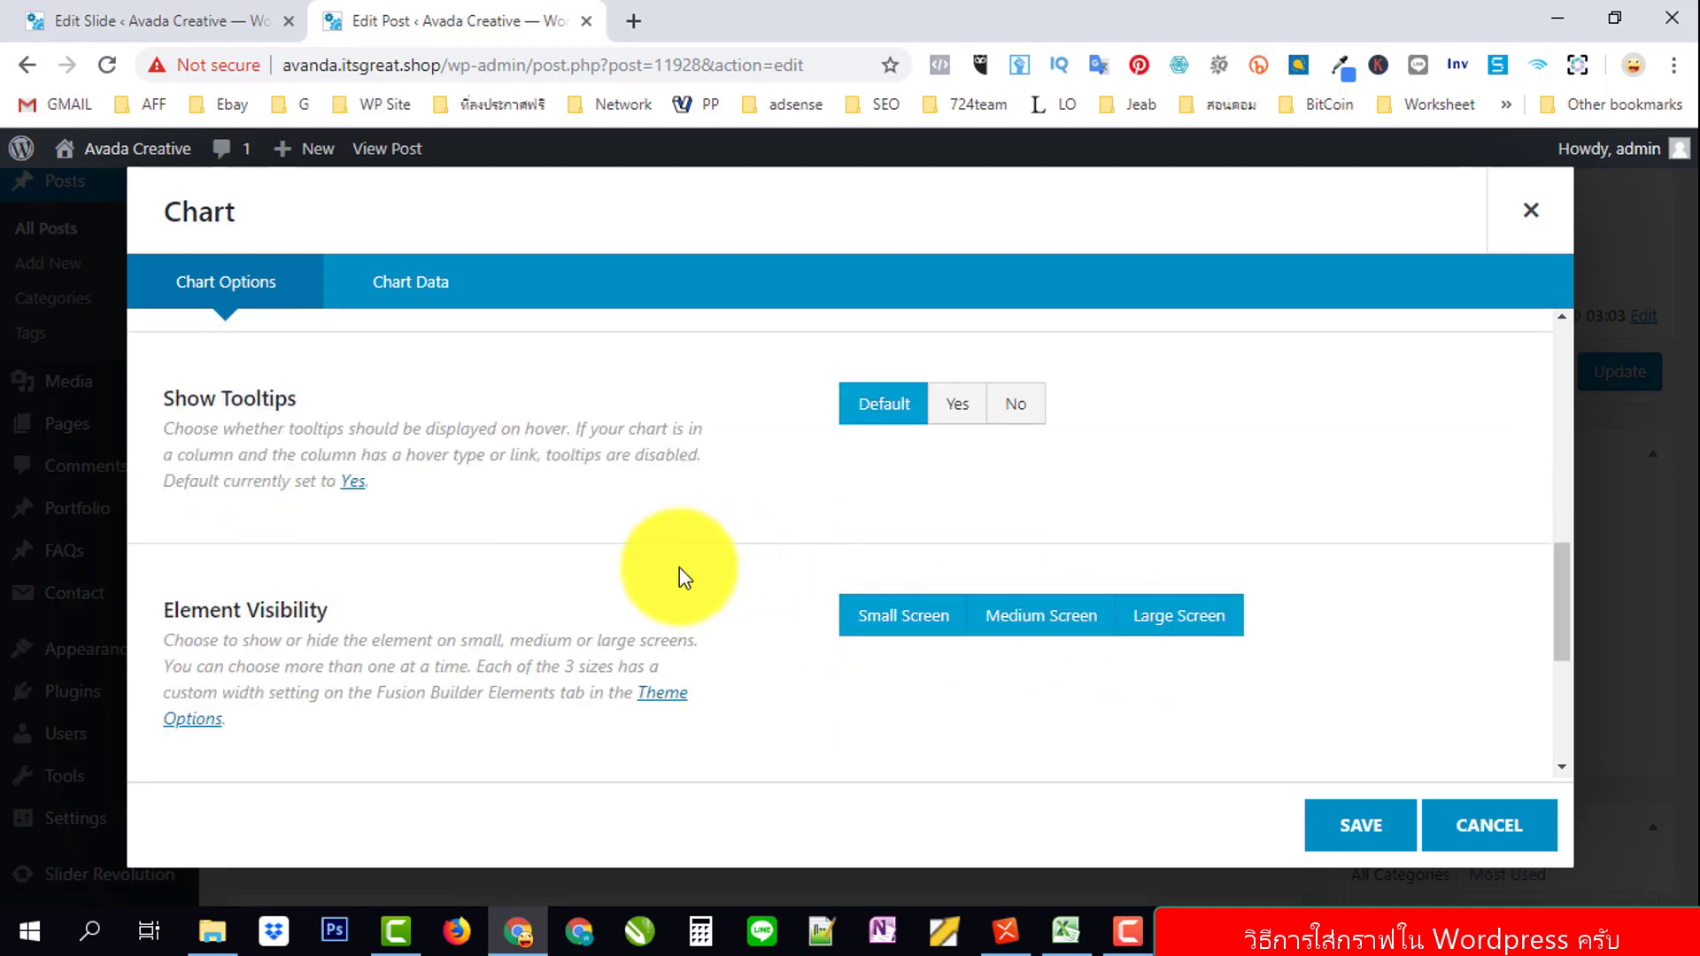
scroll(700, 619, down, 3)
scroll(983, 613, up, 6)
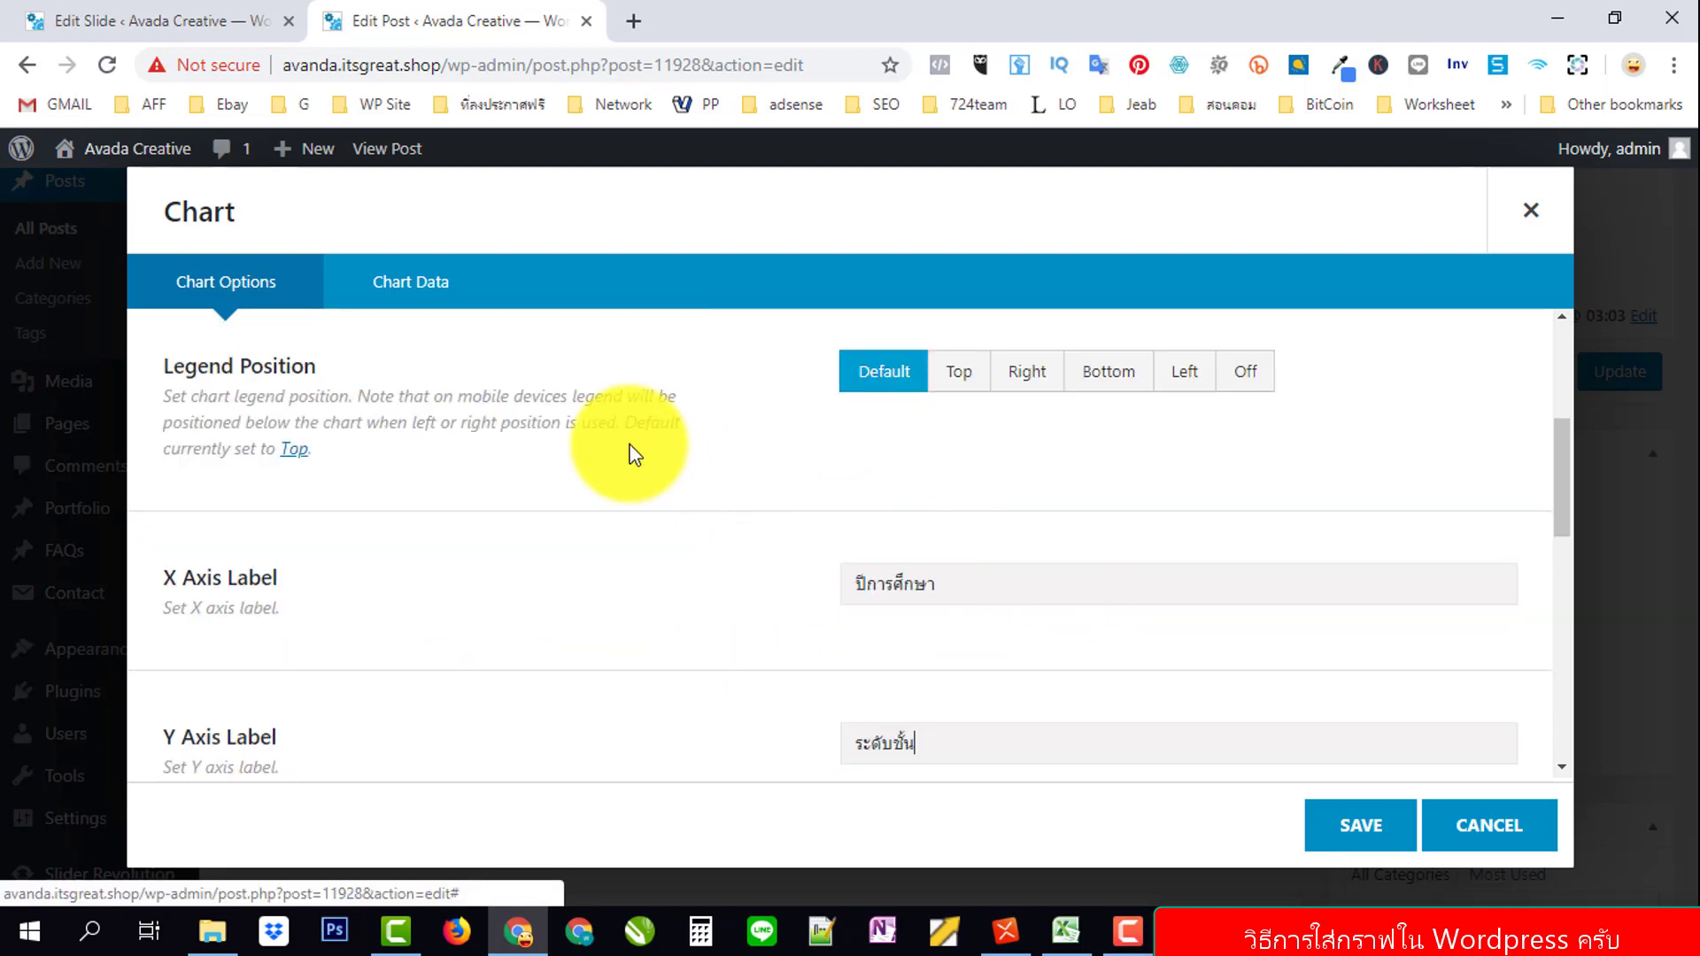
click(407, 275)
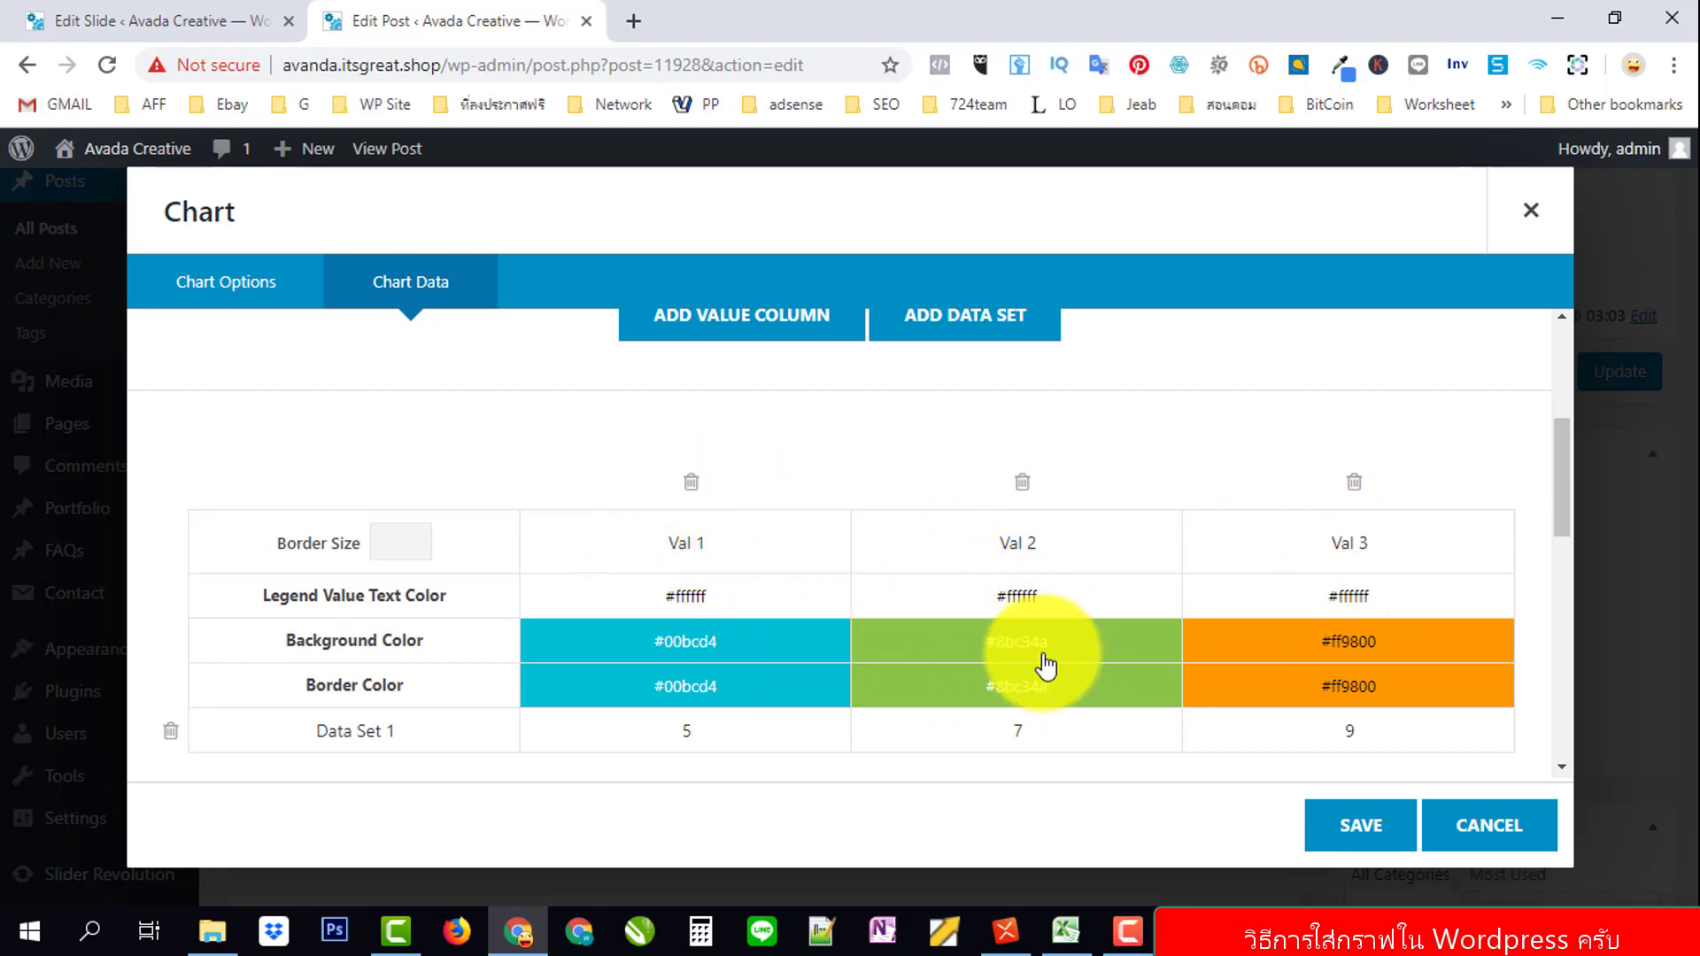
click(690, 481)
Rename the Val 2 column to 2560 and the Val 3 column to 2560 in the chart data table.
triple_click(854, 544)
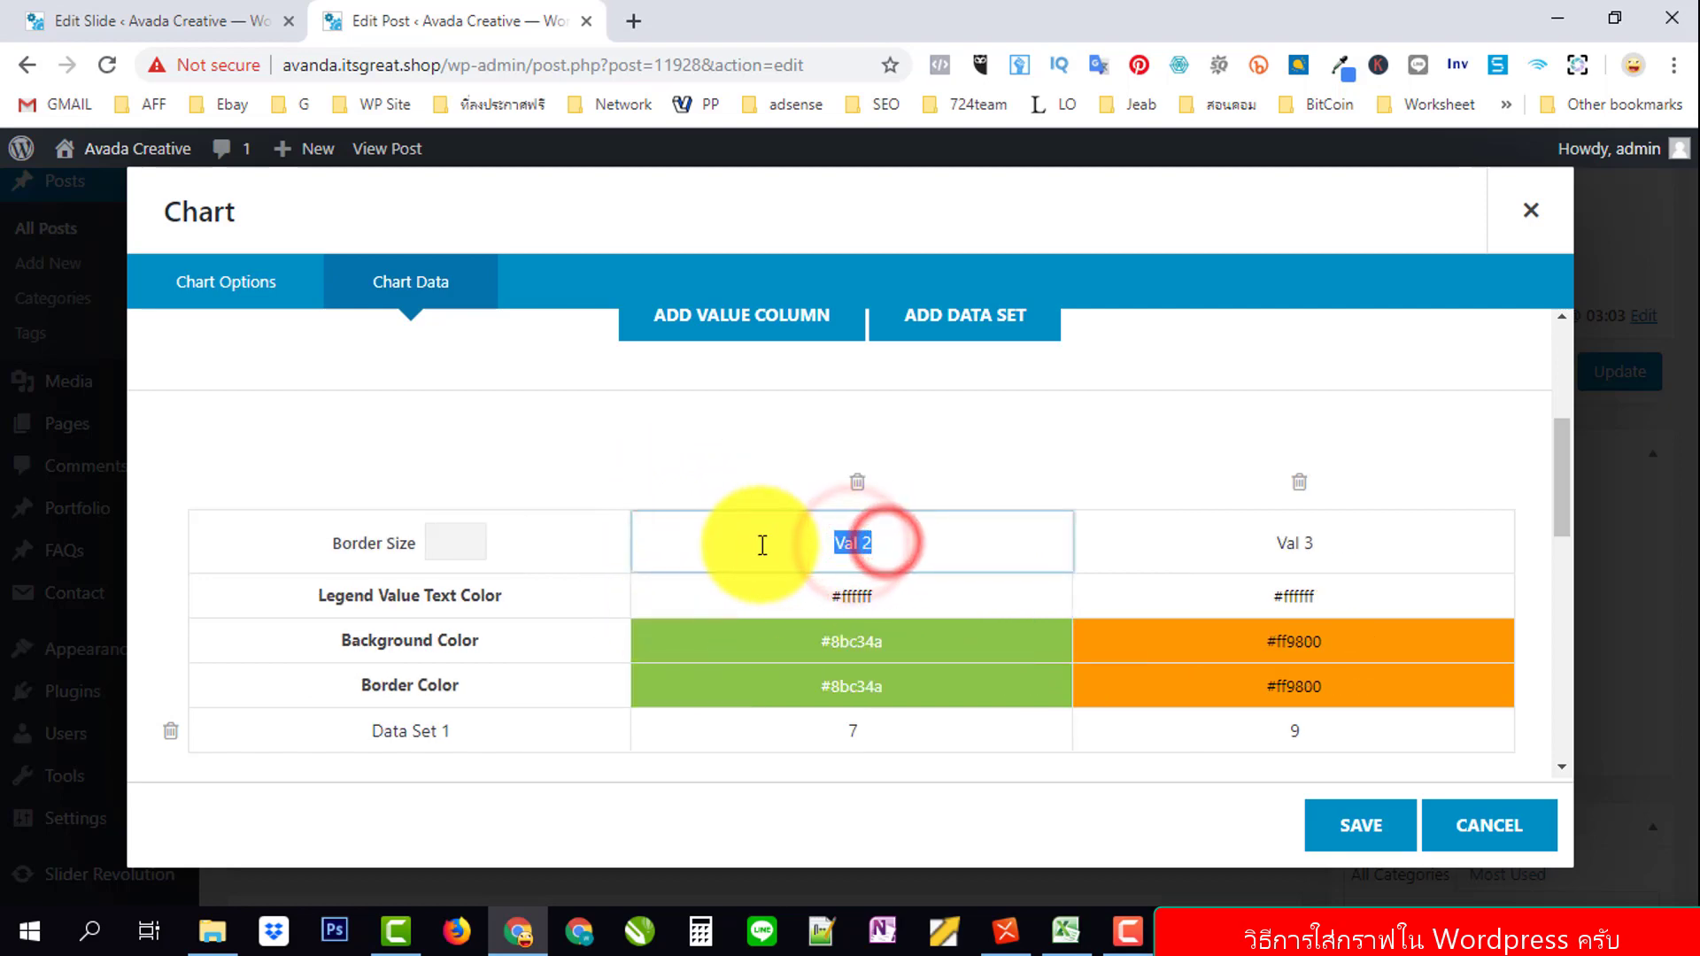
text(2560)
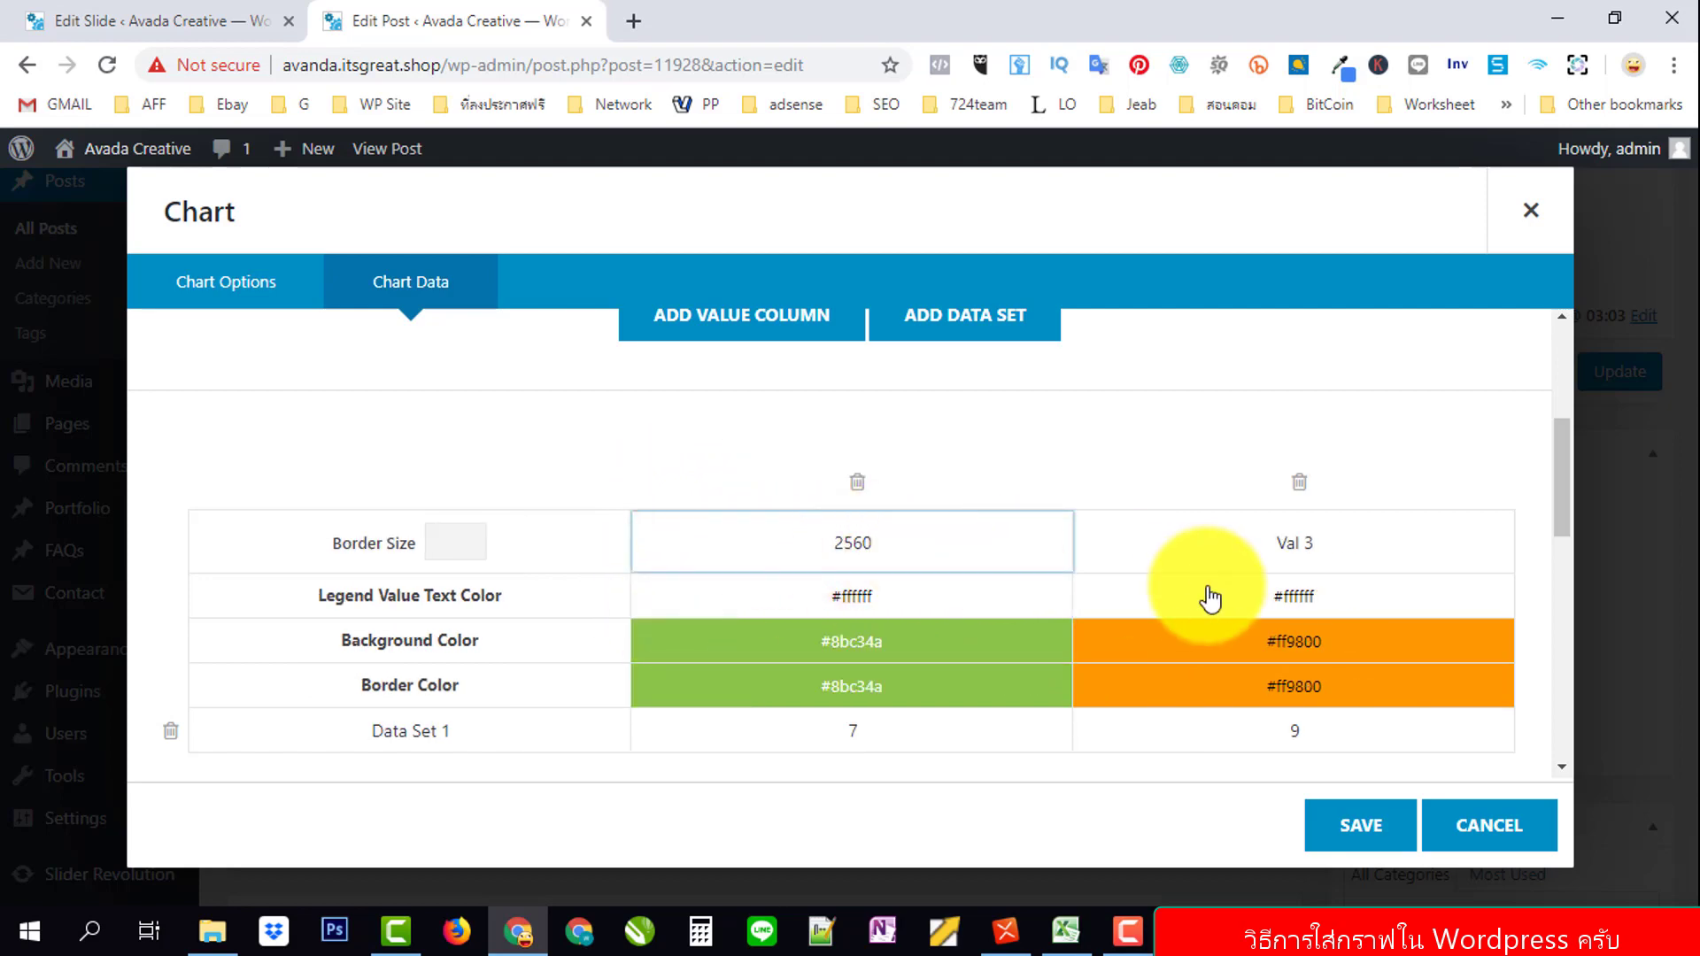
double_click(1309, 542)
key(ctrl+a)
text(2560)
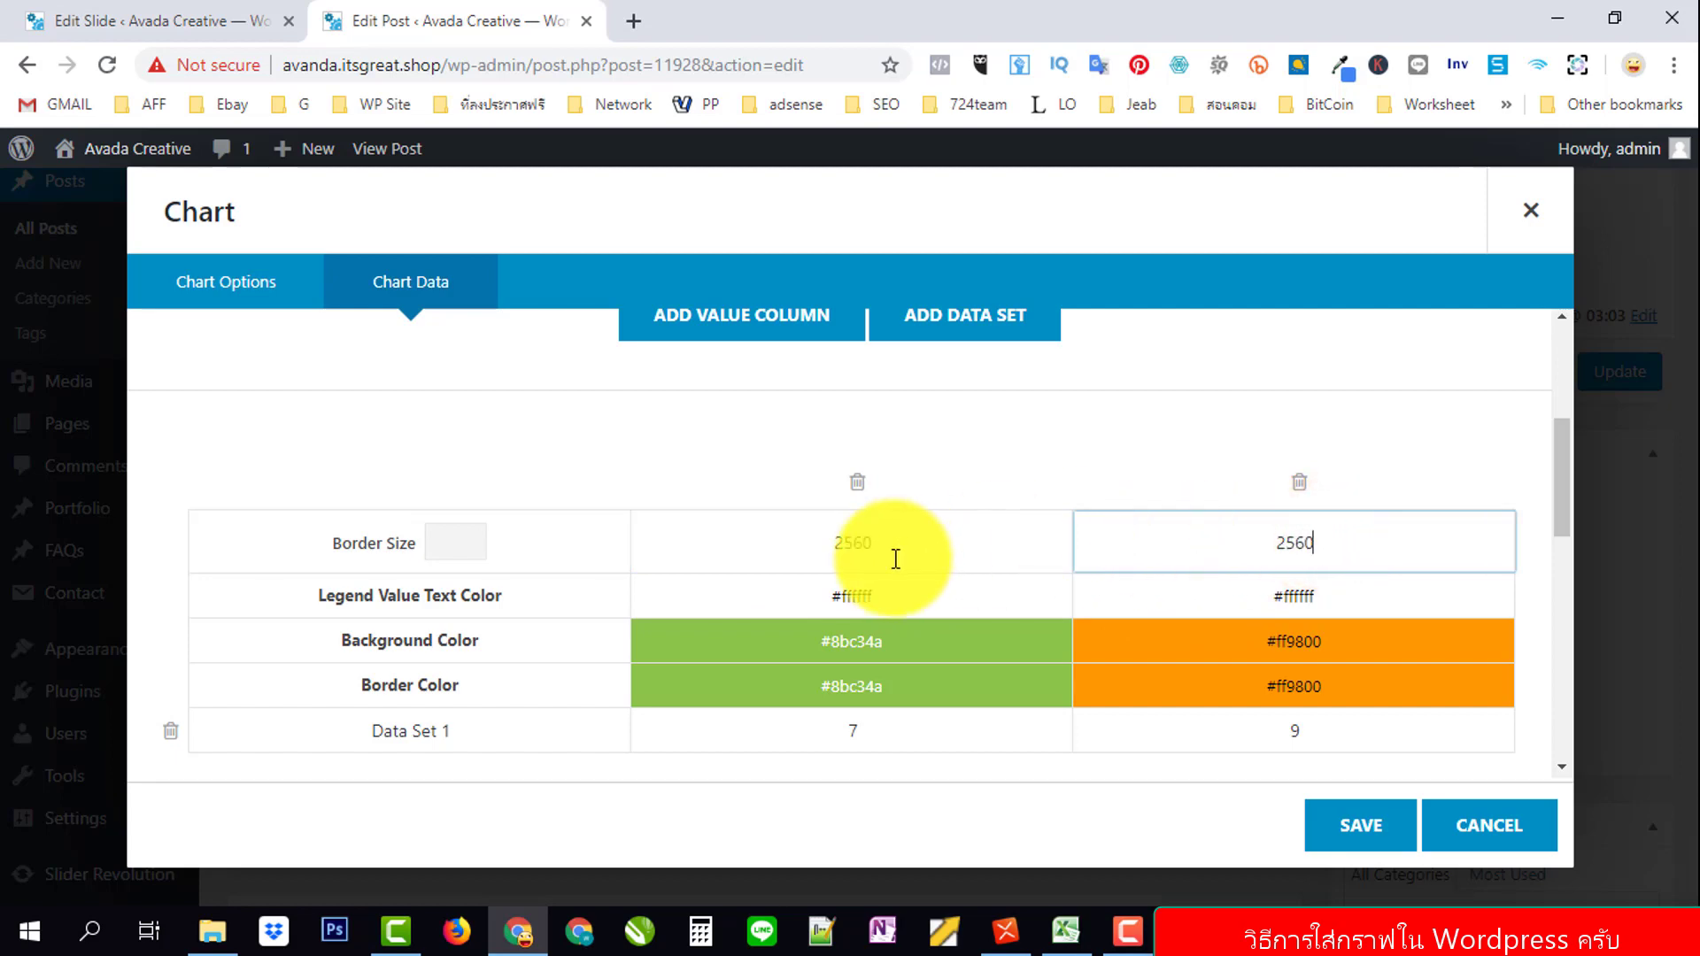
Rename Data Set 1 to ม.1 and set its value in the first value column to 890.
click(471, 738)
drag(517, 733, 265, 710)
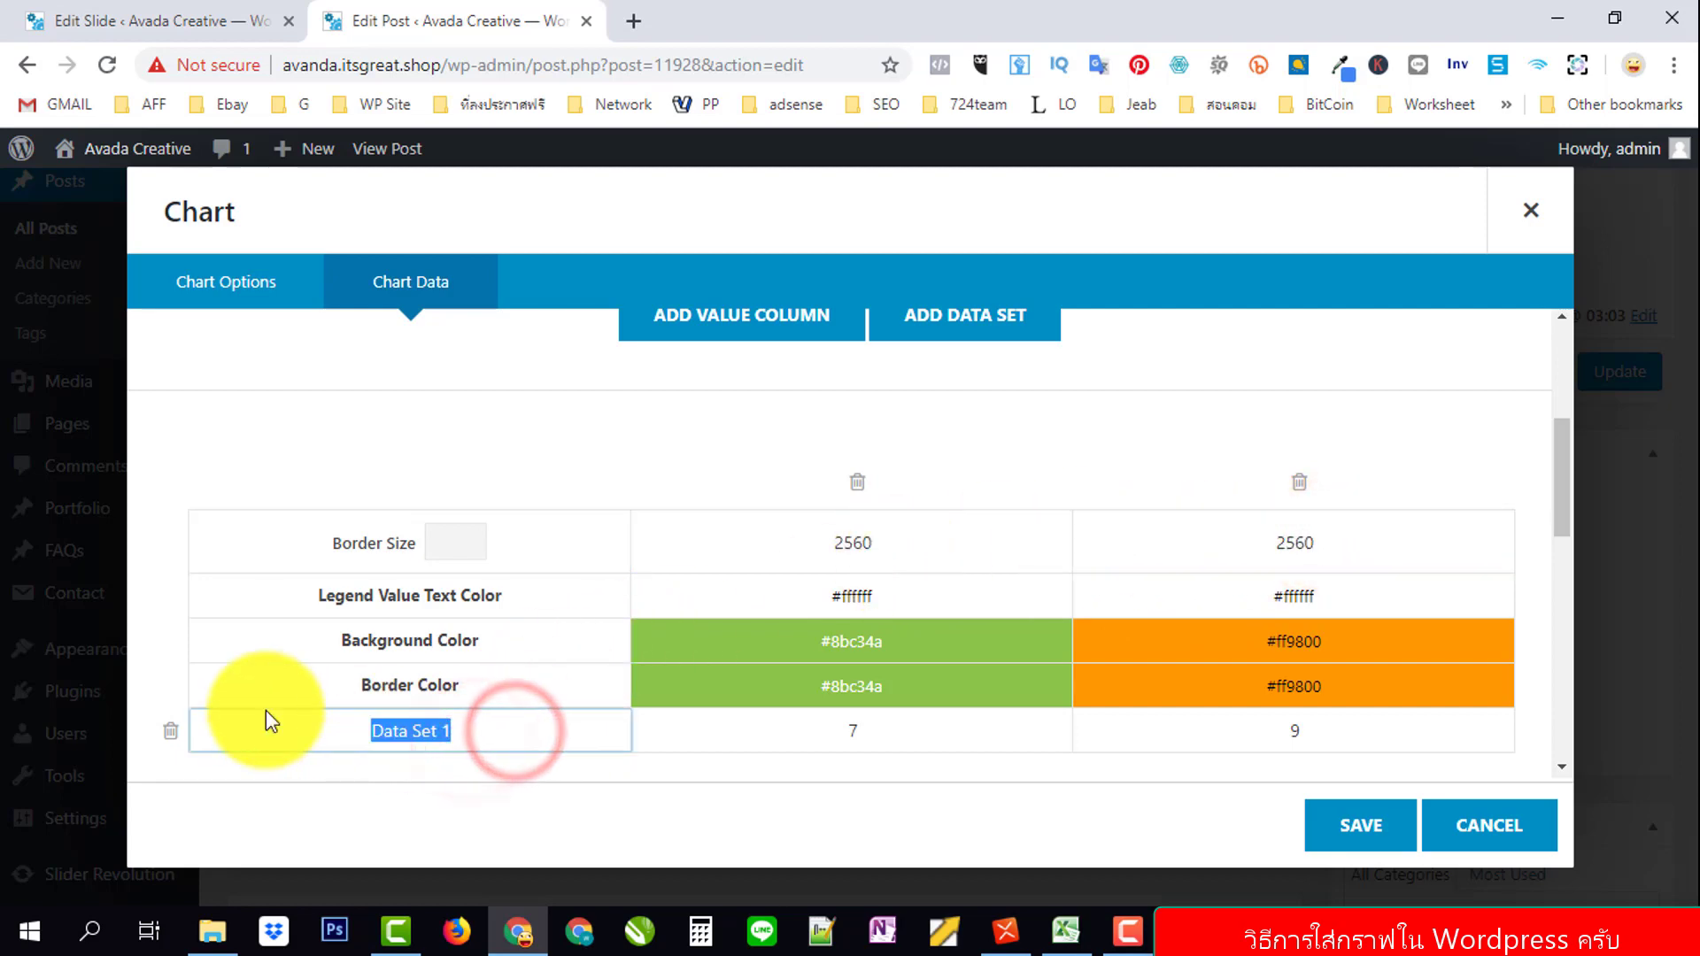
text(ม)
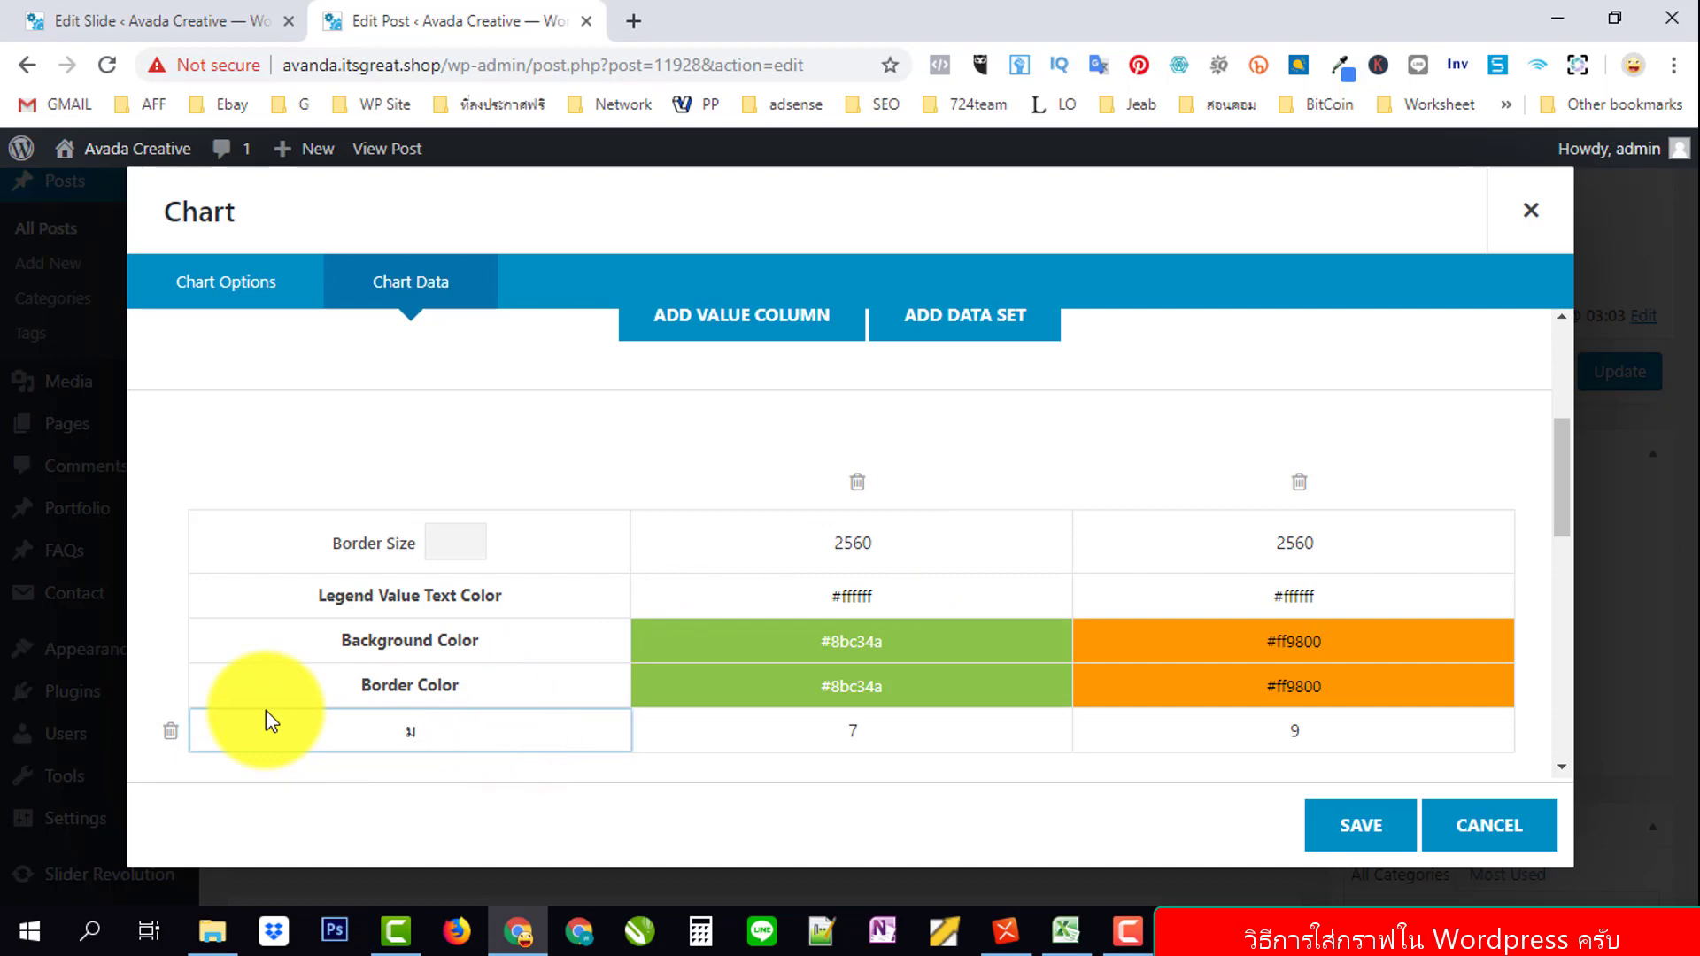
text(.1)
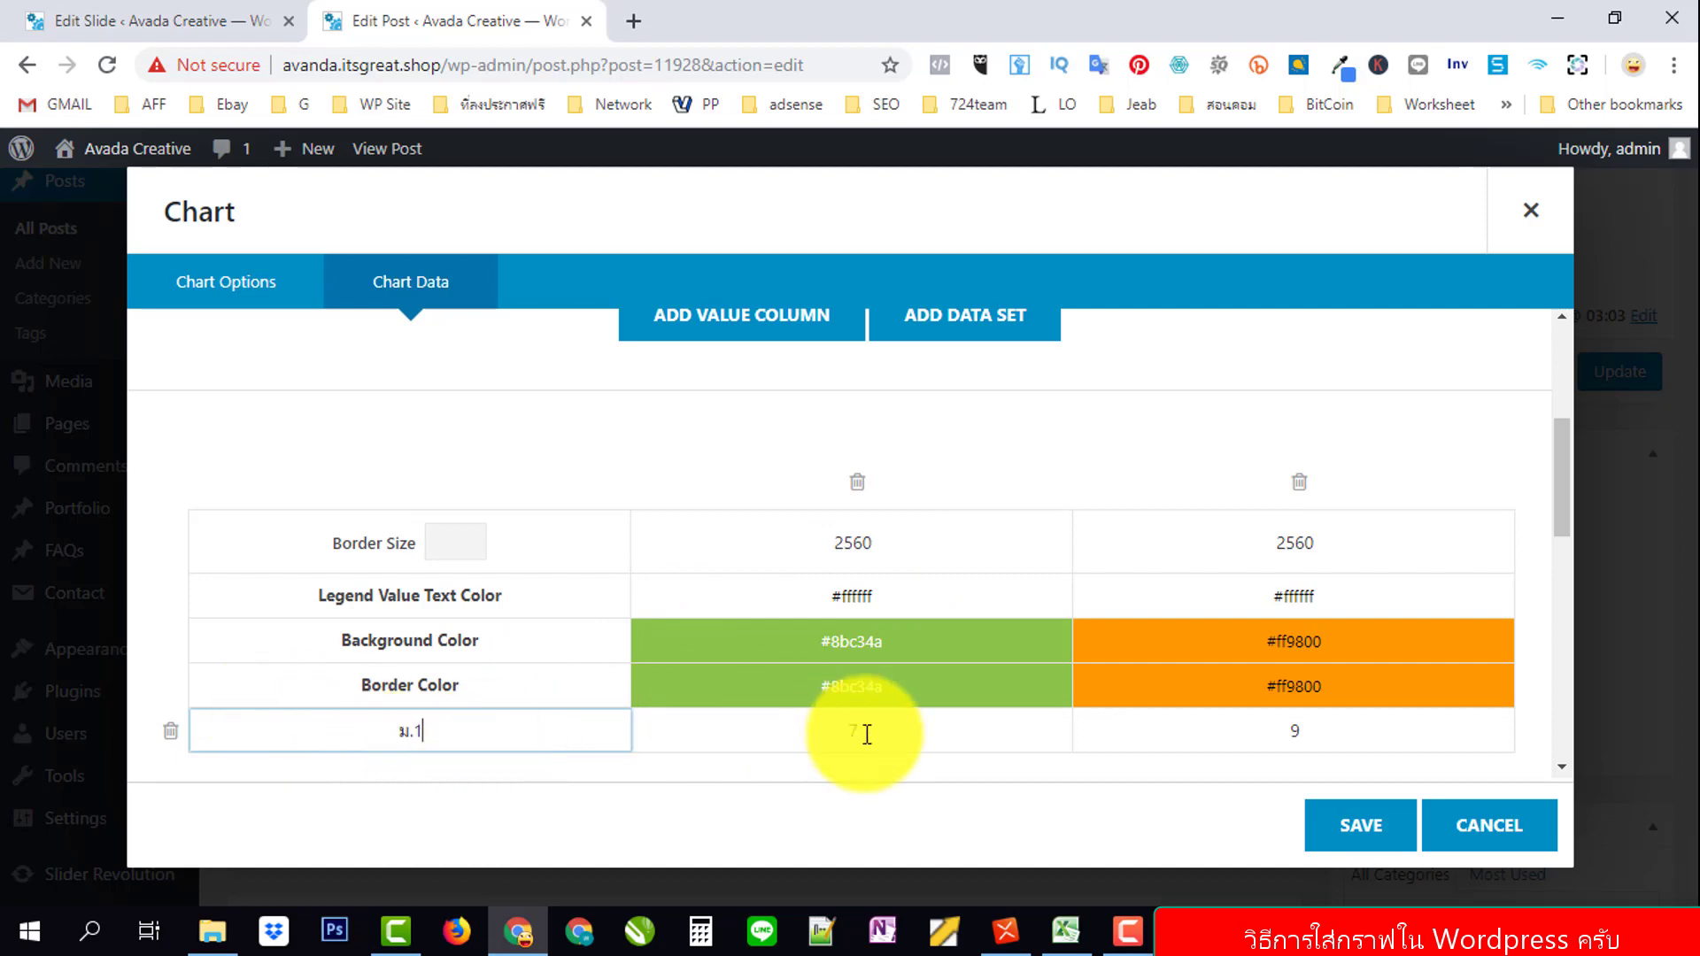
double_click(867, 734)
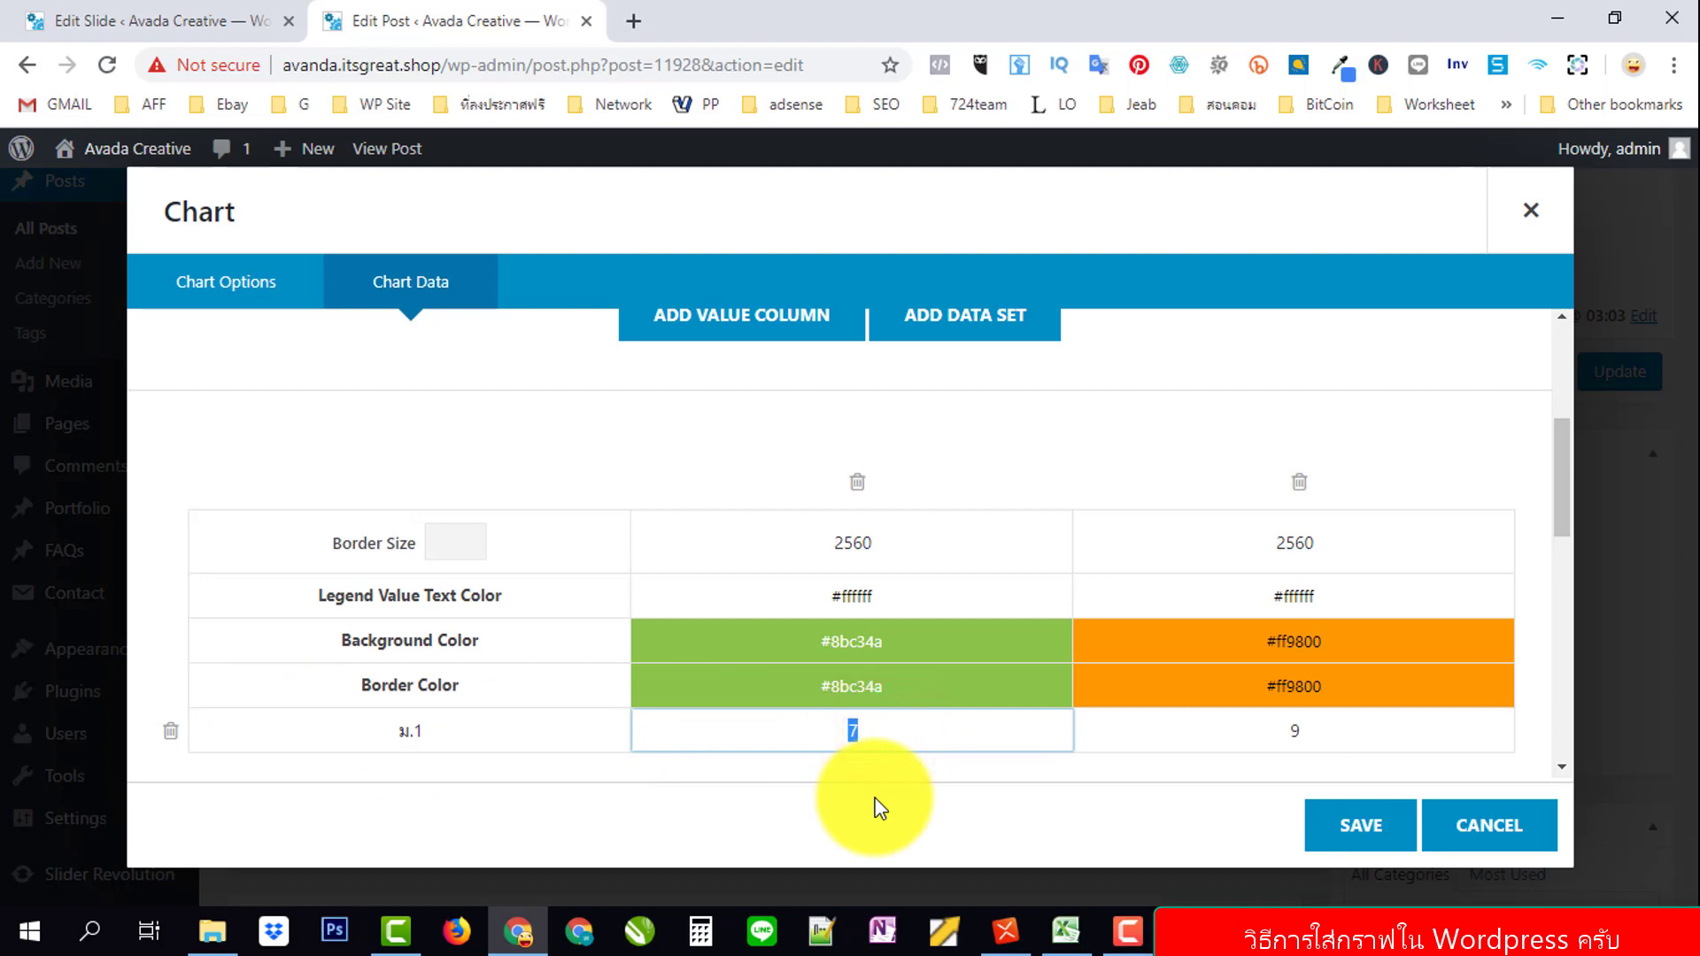
text(890)
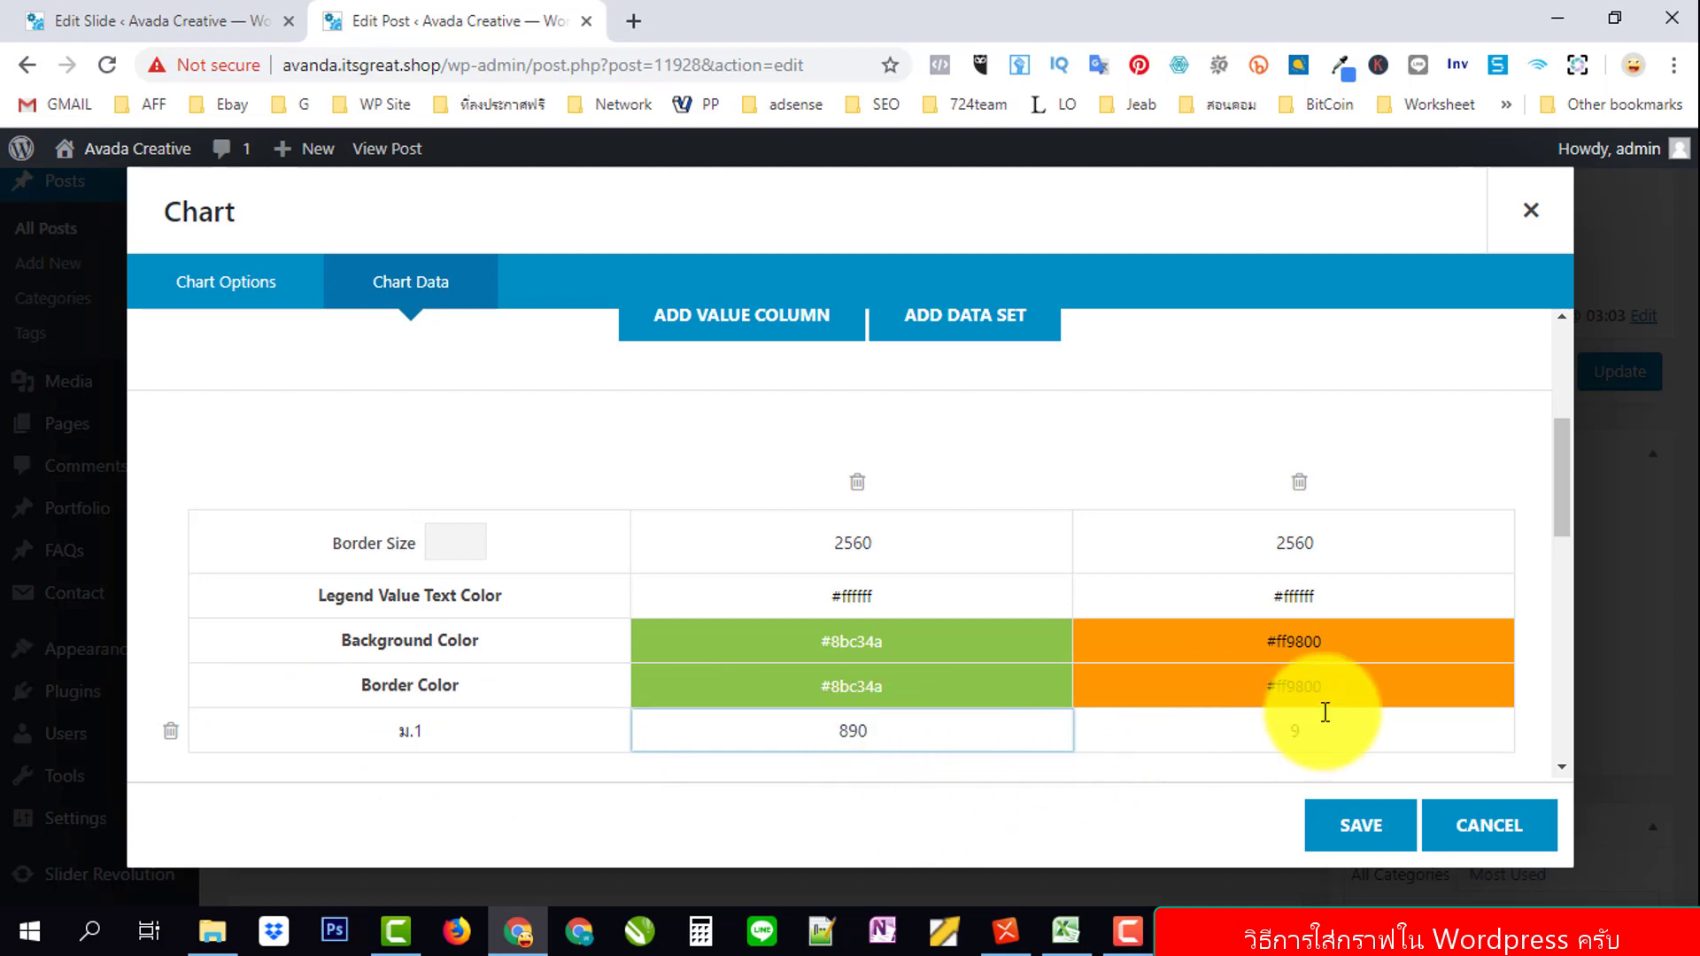
Rename the second value column to 2561 and set its ม.1 value to 1120.
double_click(1346, 542)
text(25)
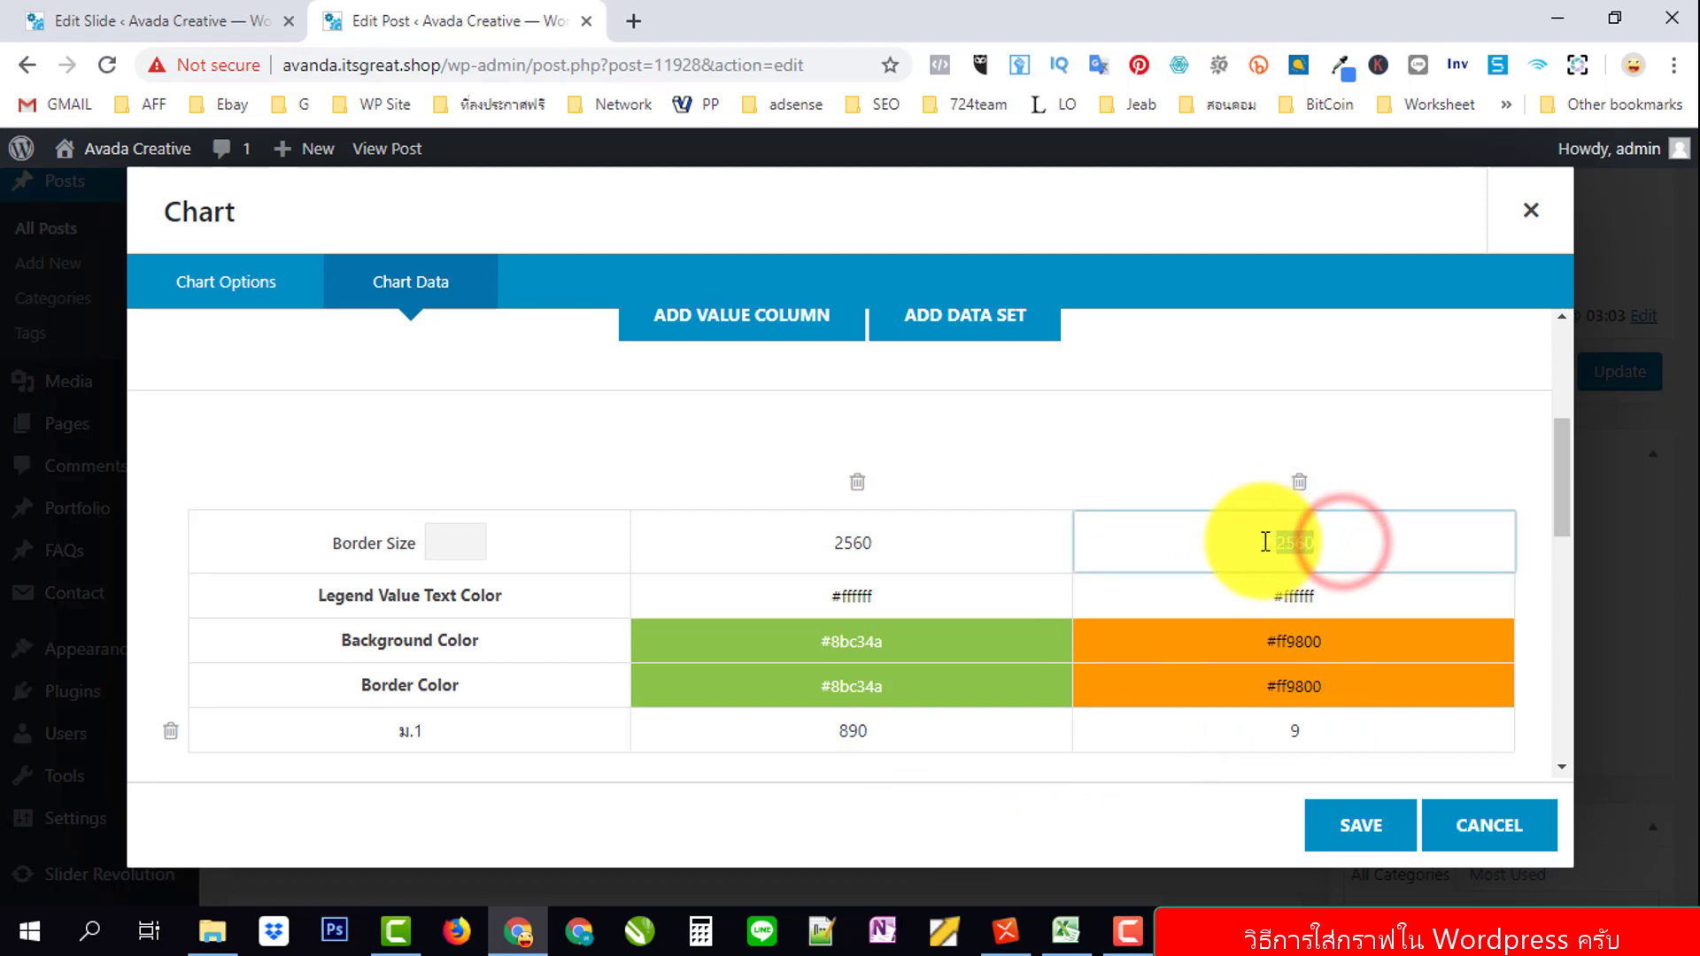
text(61)
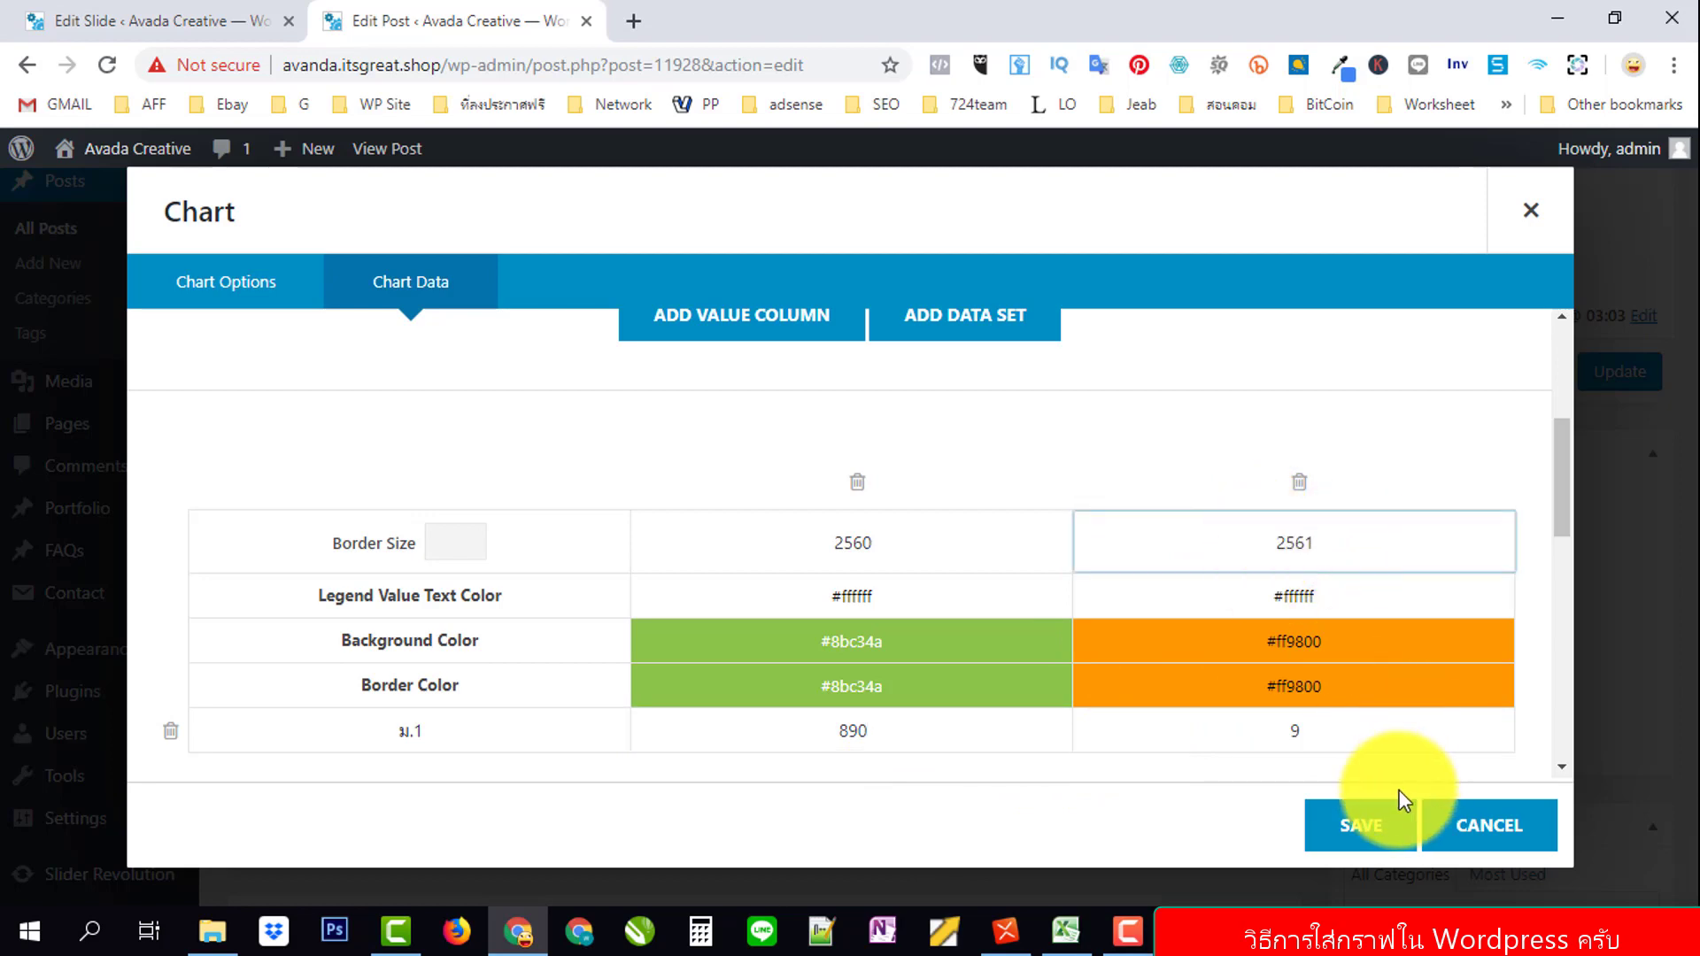
double_click(1318, 728)
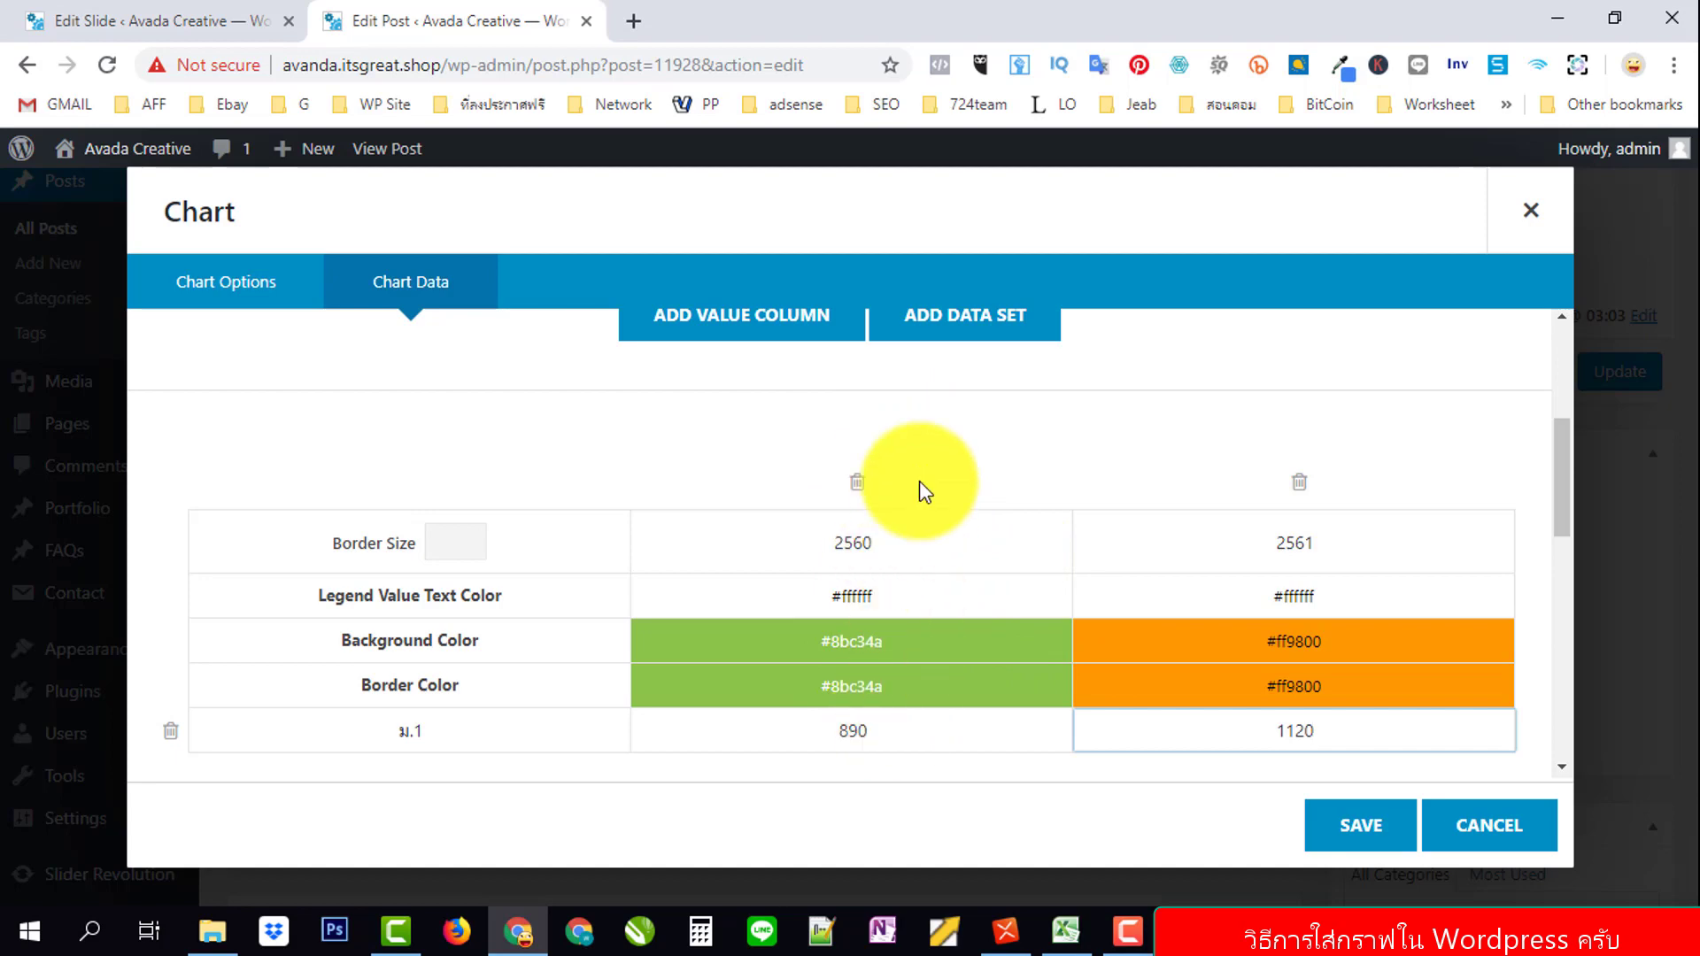
Add a third value column, and delete it together with the 2561 column.
click(720, 322)
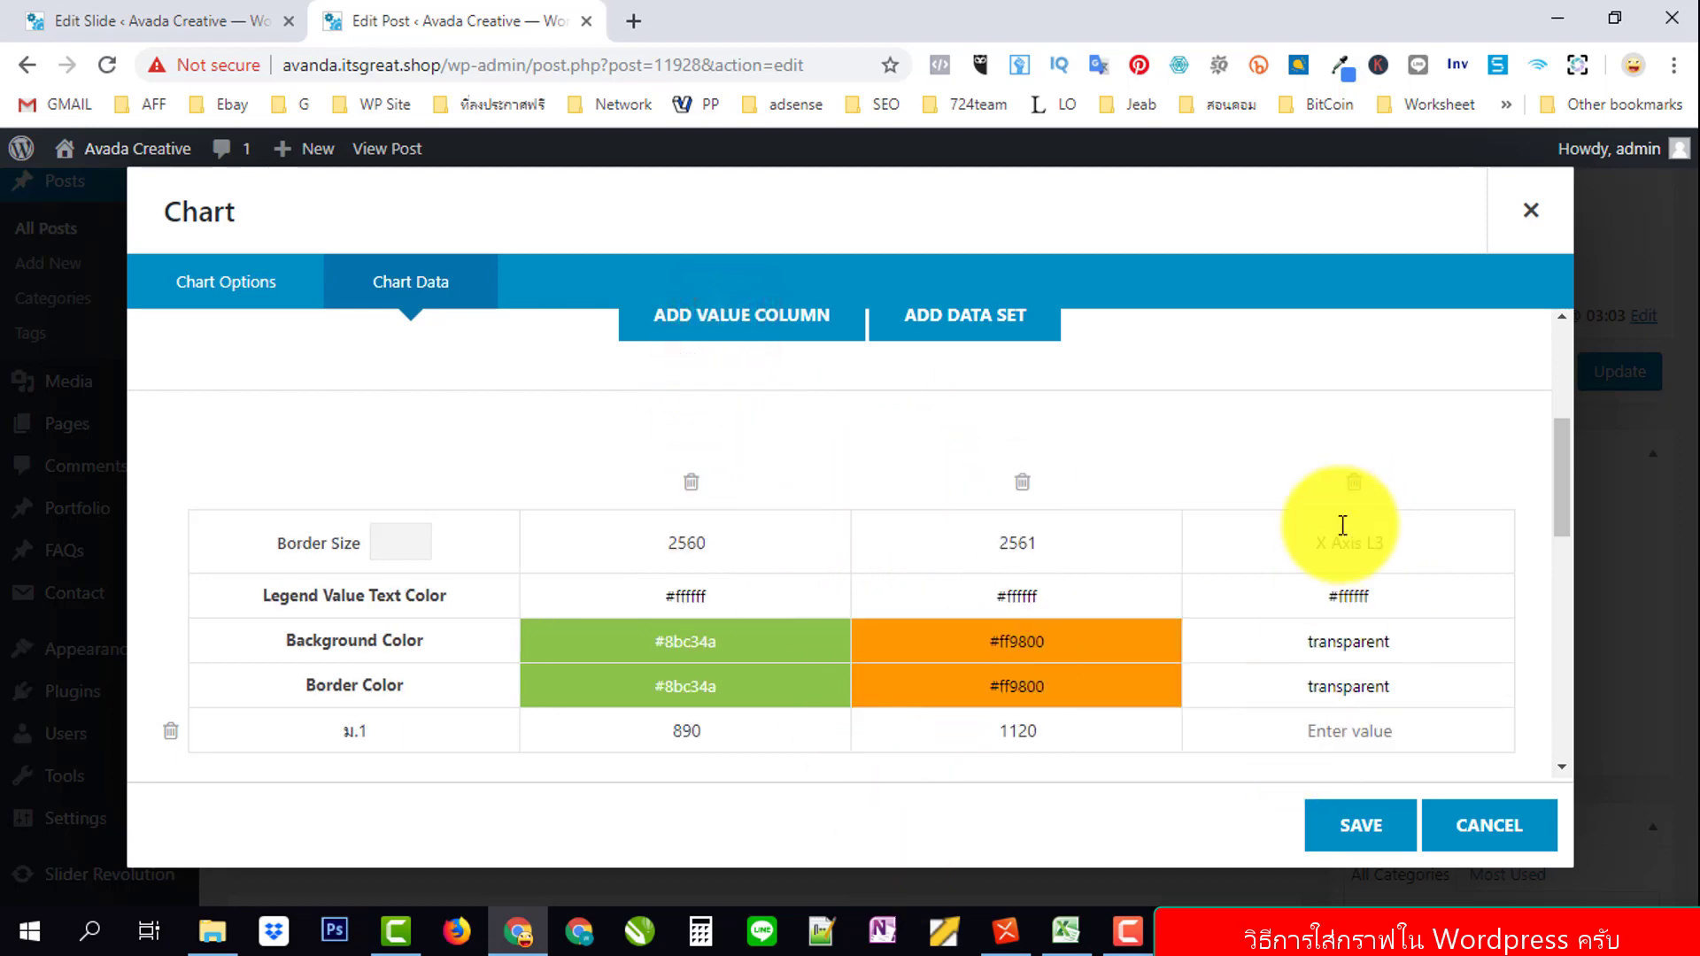
double_click(1356, 487)
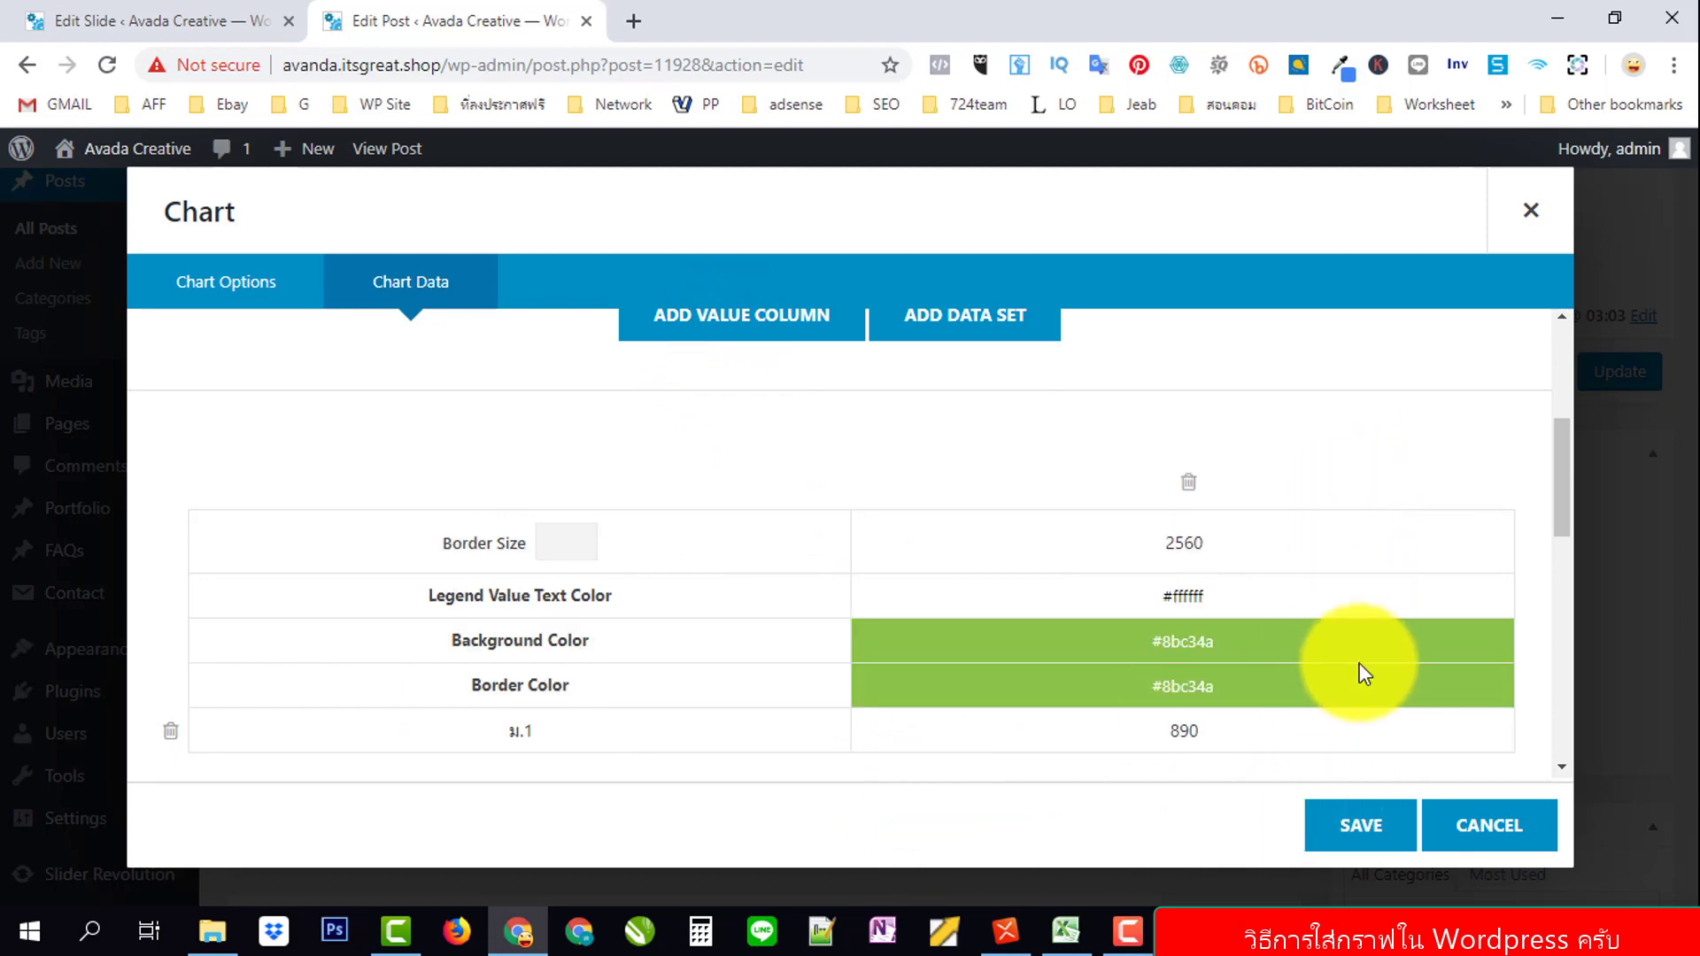
scroll(1358, 676, down, 3)
scroll(1358, 676, up, 3)
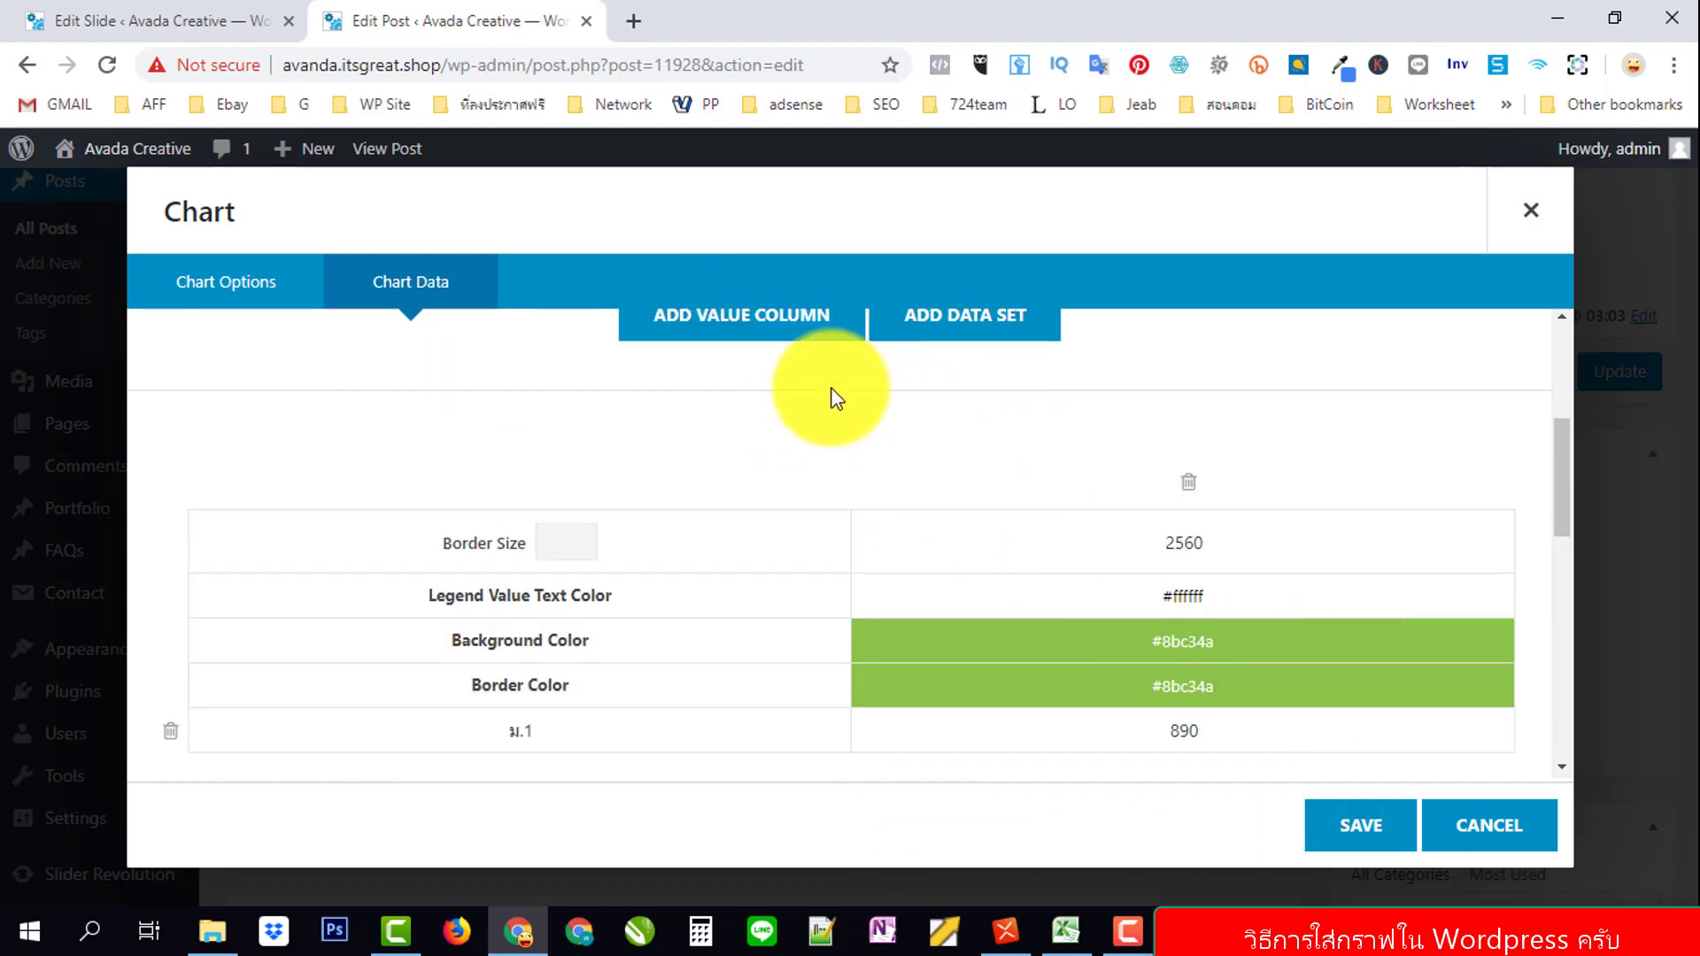
Add a value column named 2561 and set its ม.1 value to 1120.
click(781, 333)
click(1333, 544)
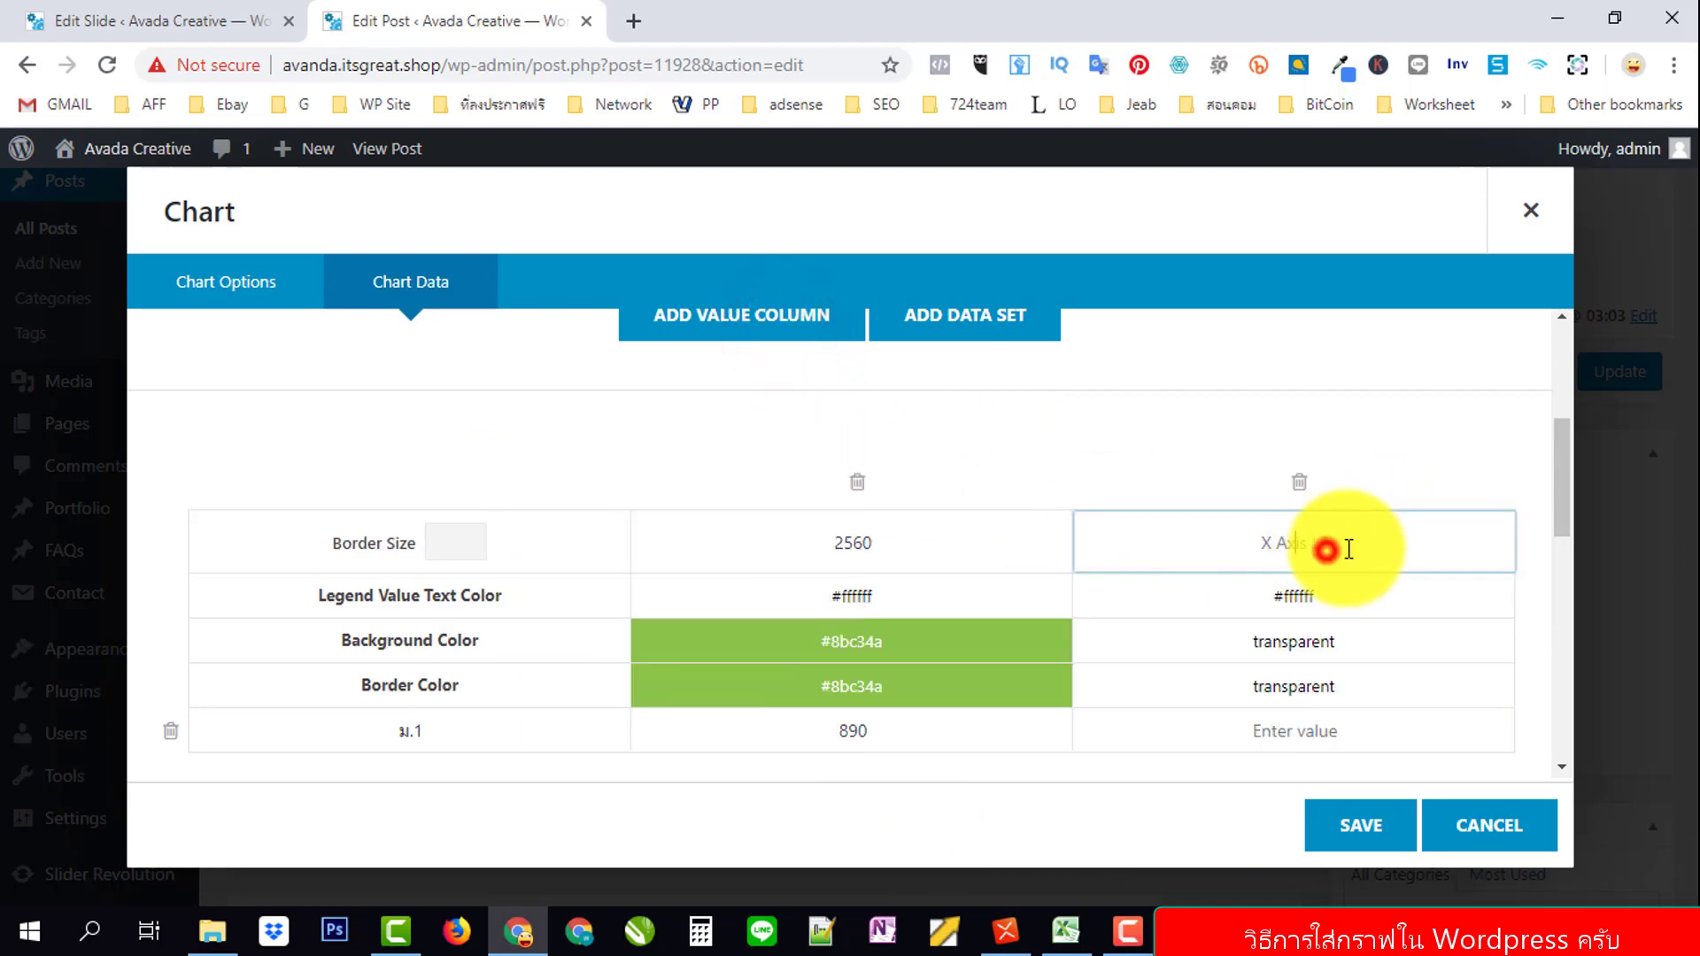
text(256)
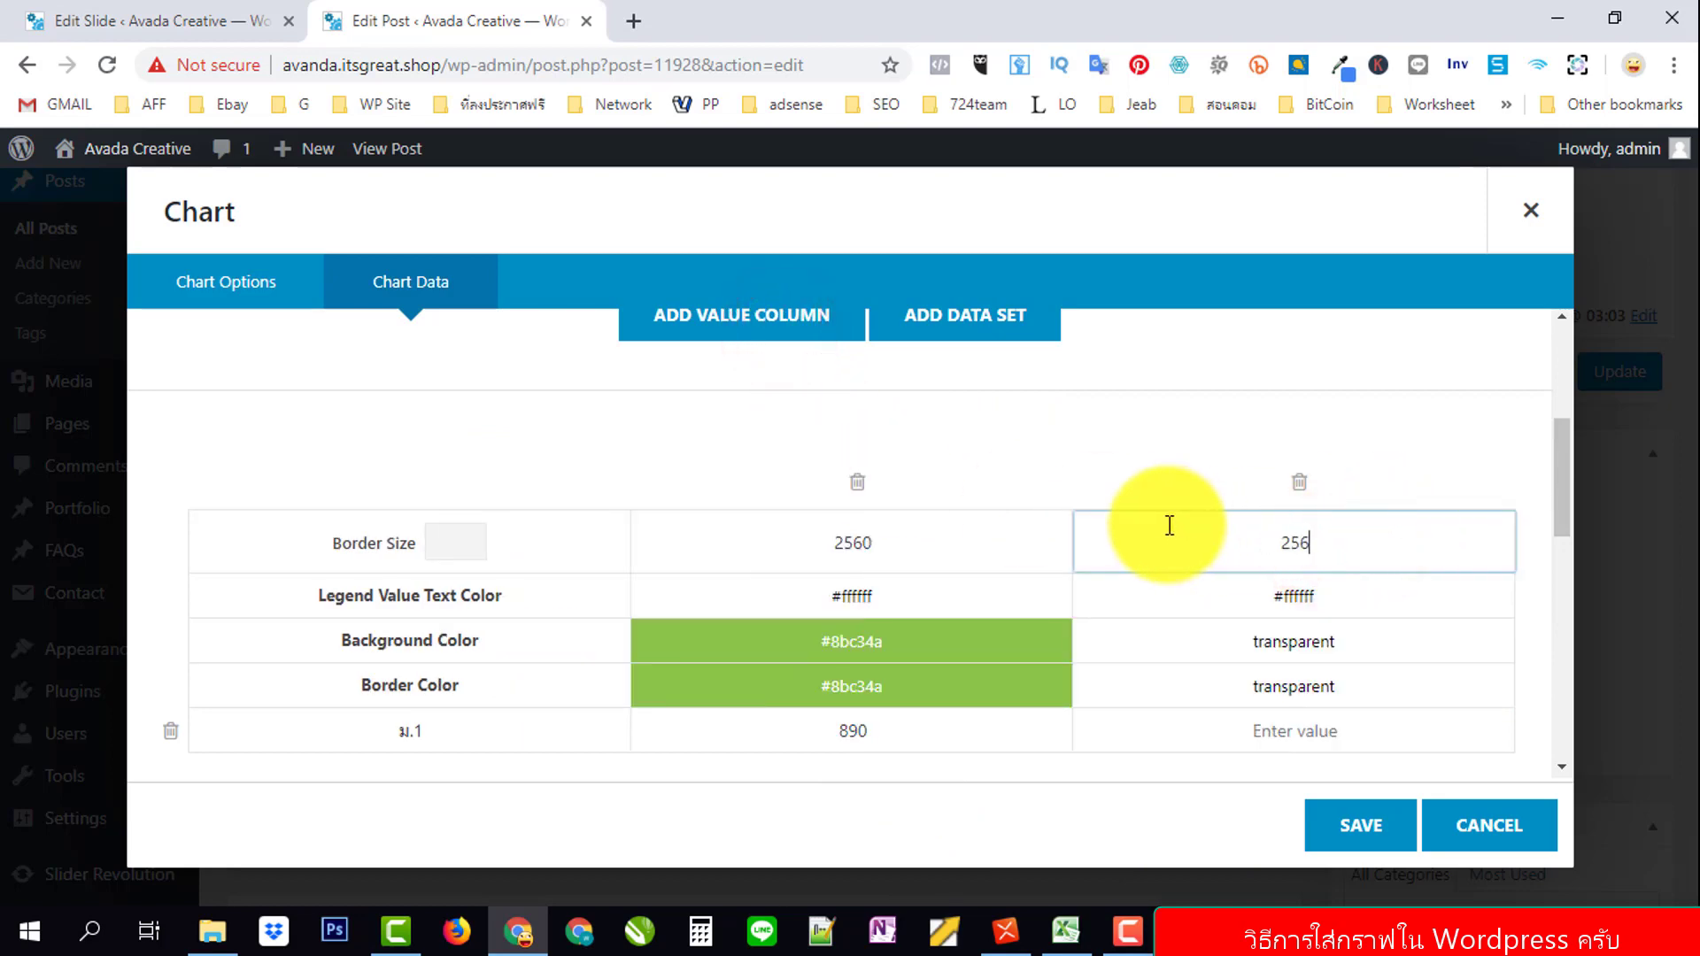
text(1)
scroll(1169, 525, down, 1)
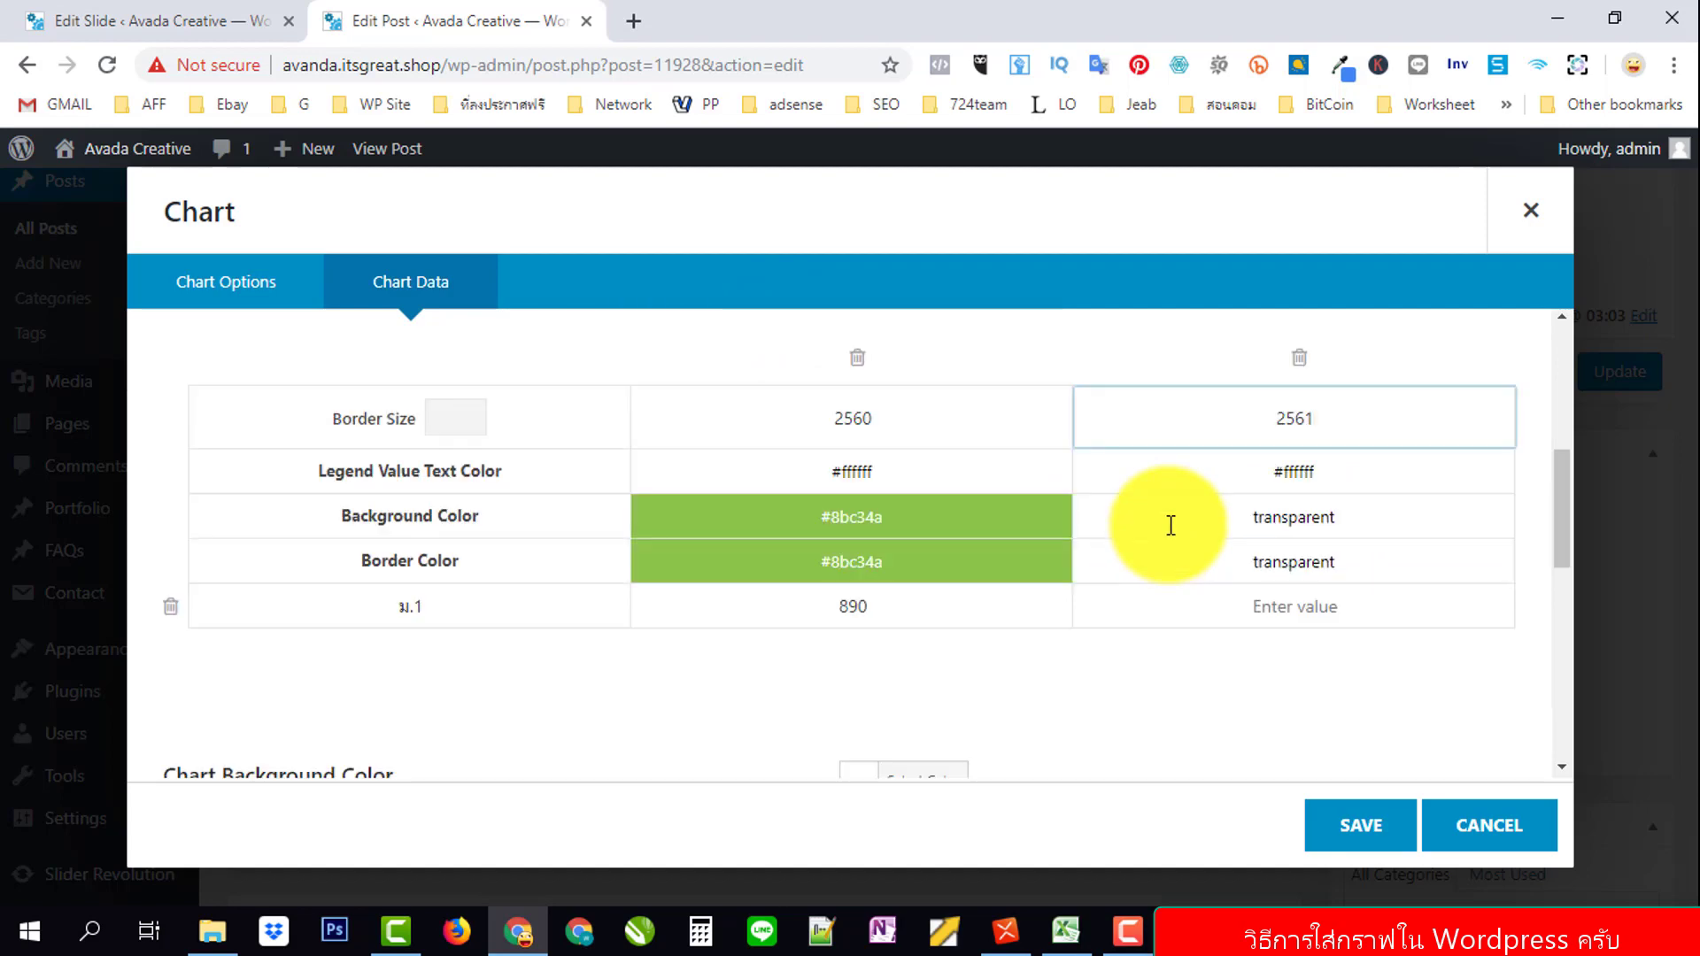
click(1290, 612)
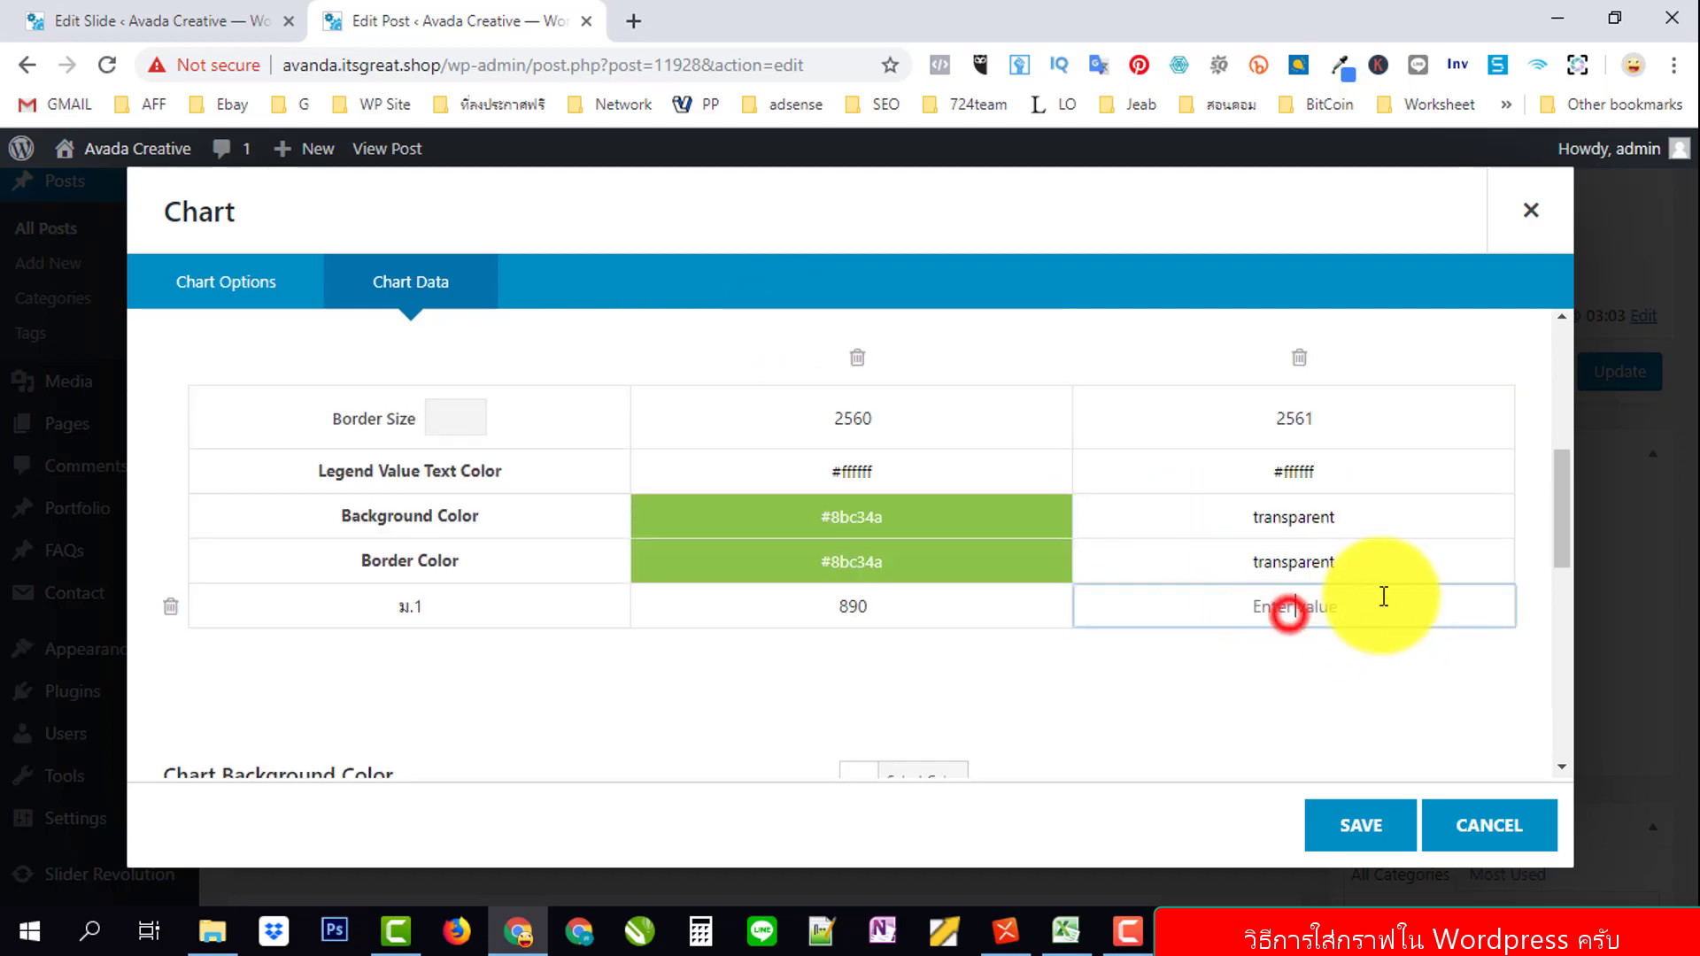
text(1120)
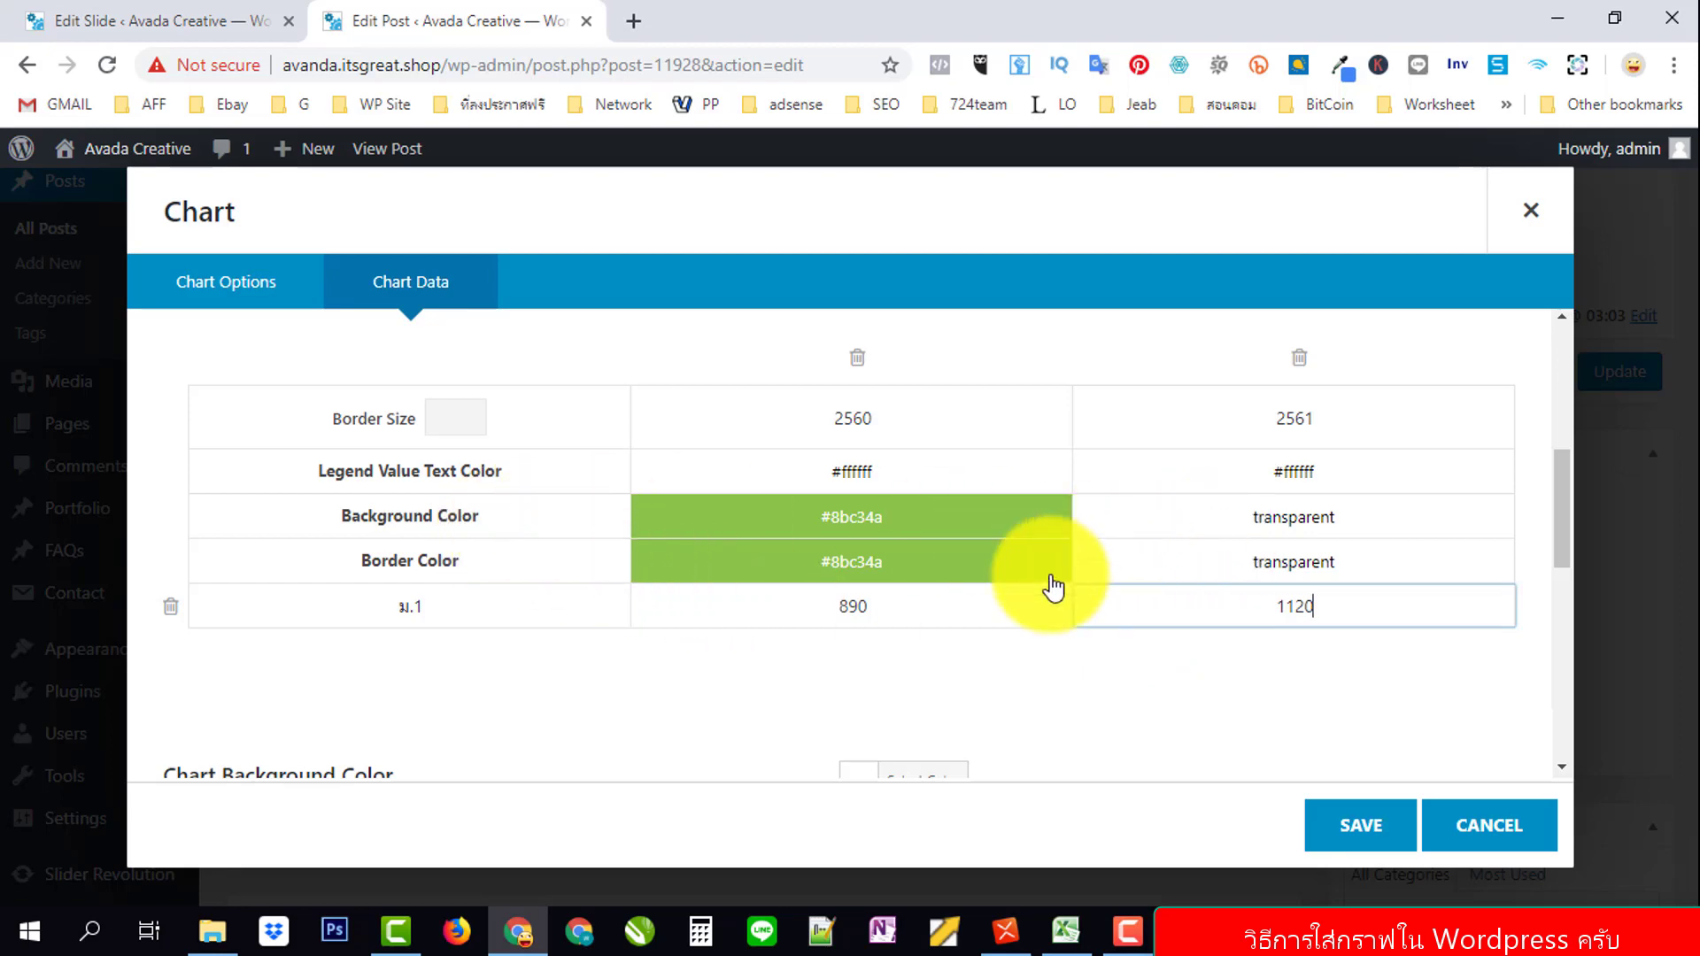
Set both the background color and the border color of the 2561 column to red #f44336.
click(1305, 522)
scroll(1328, 517, down, 3)
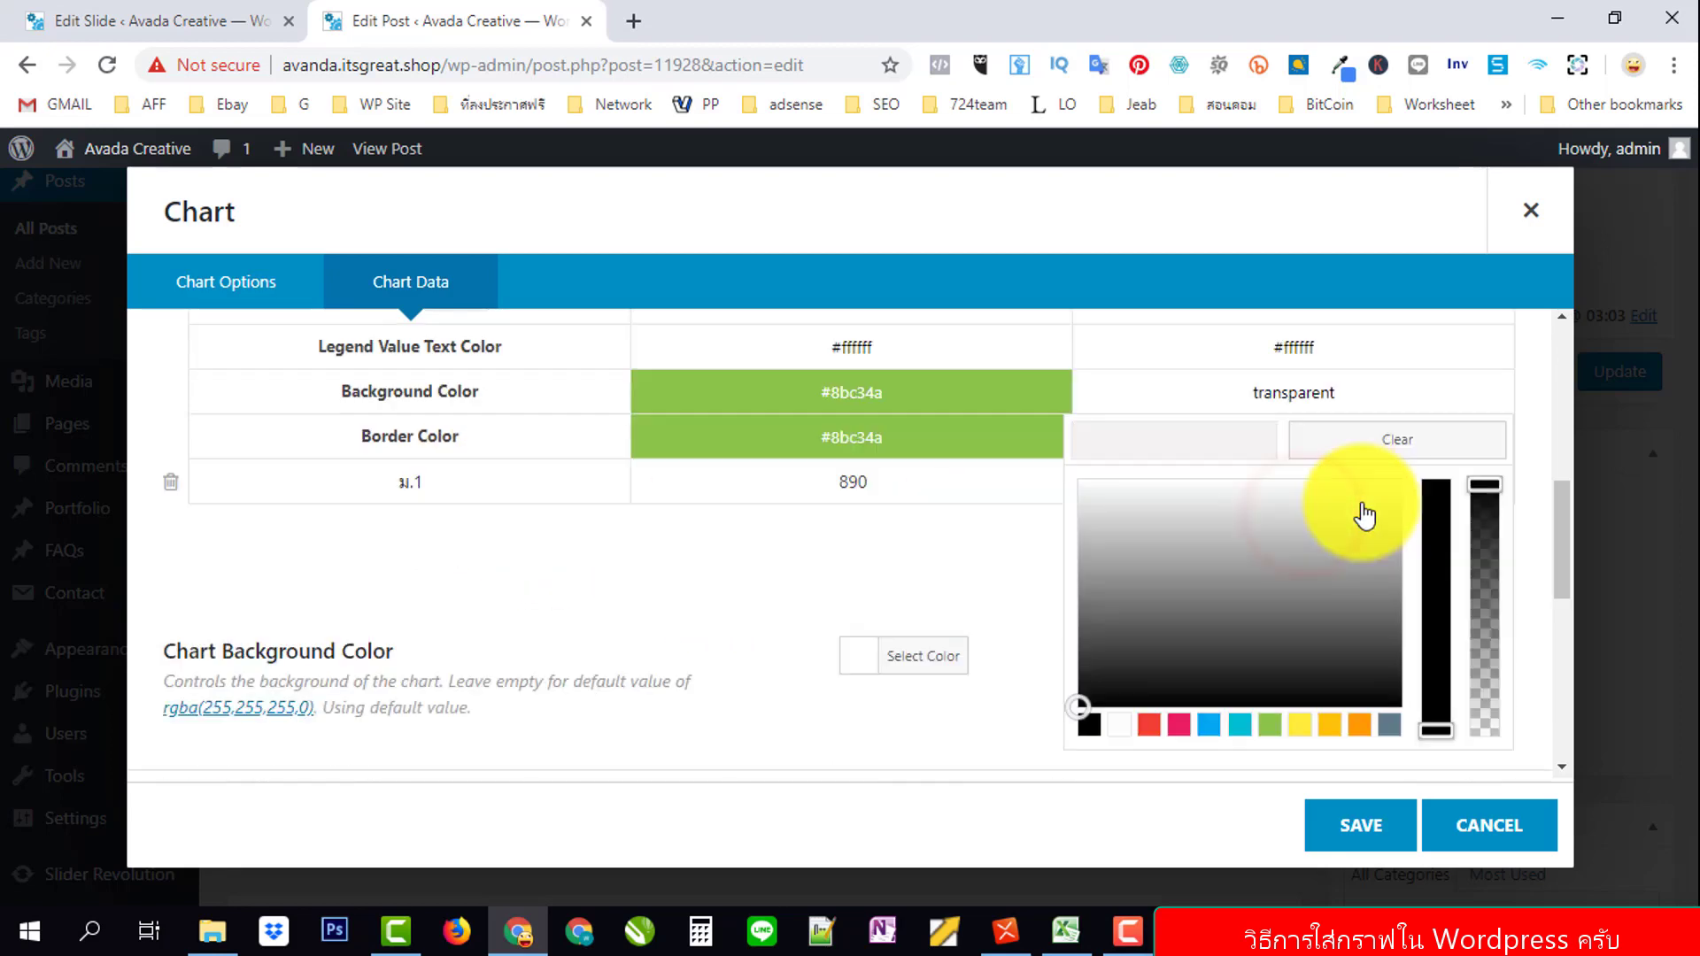
click(1148, 602)
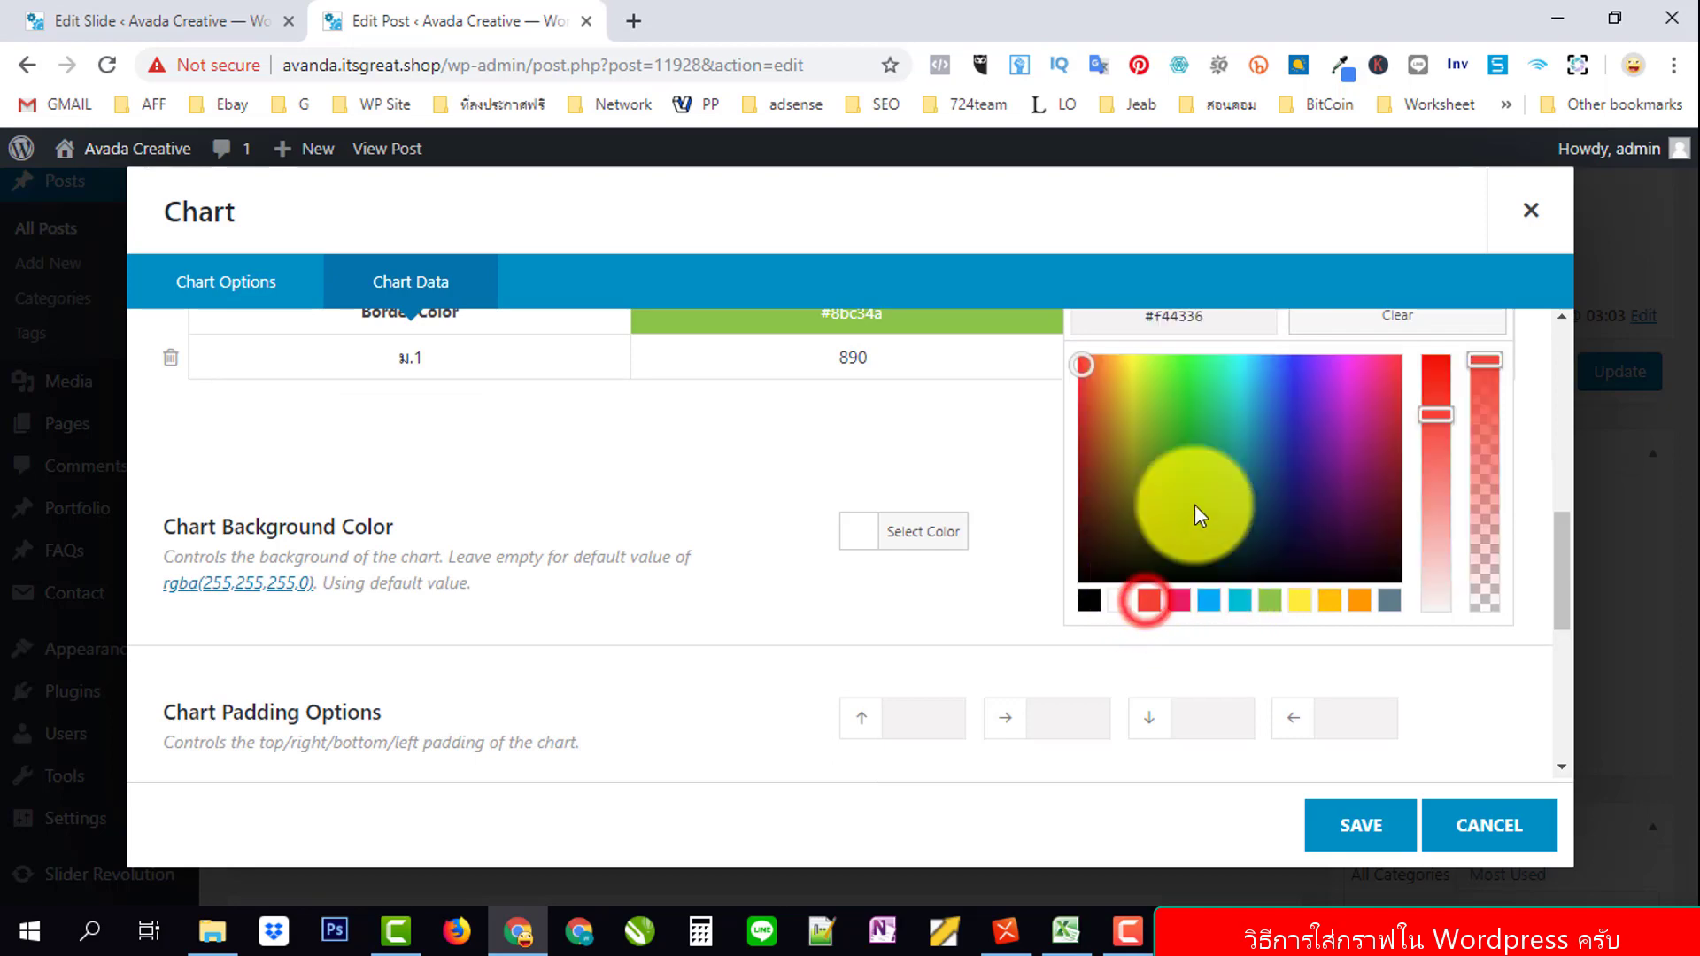
click(1015, 441)
scroll(1105, 425, up, 1)
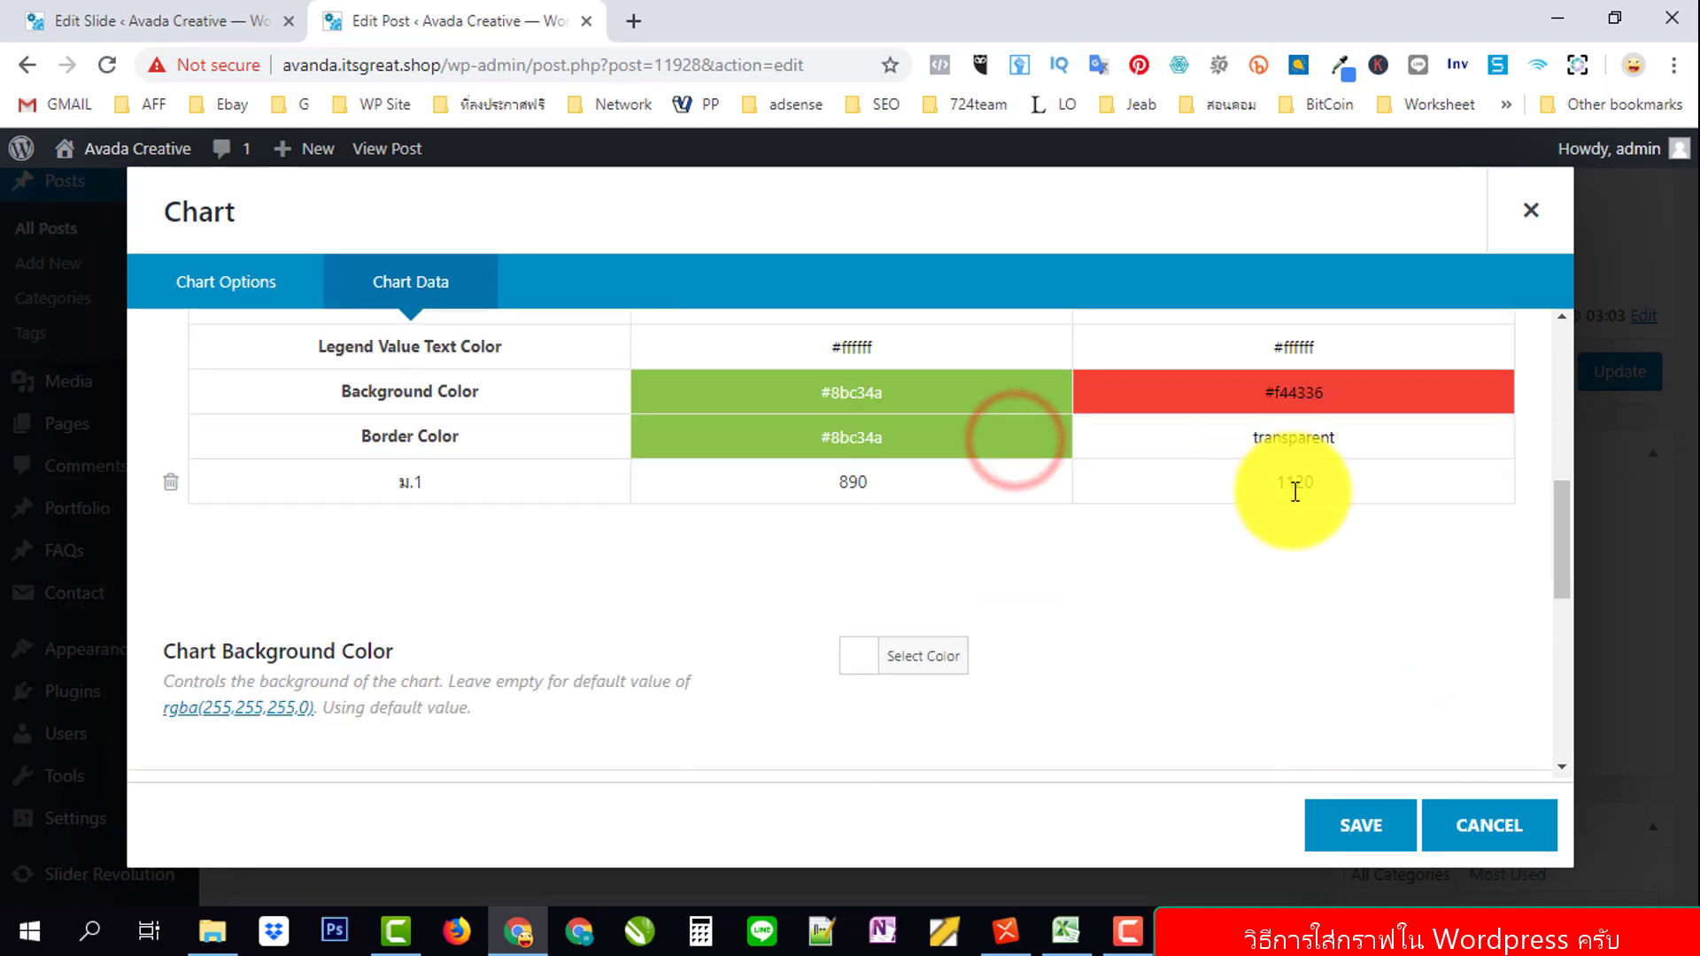
click(1283, 443)
click(1149, 771)
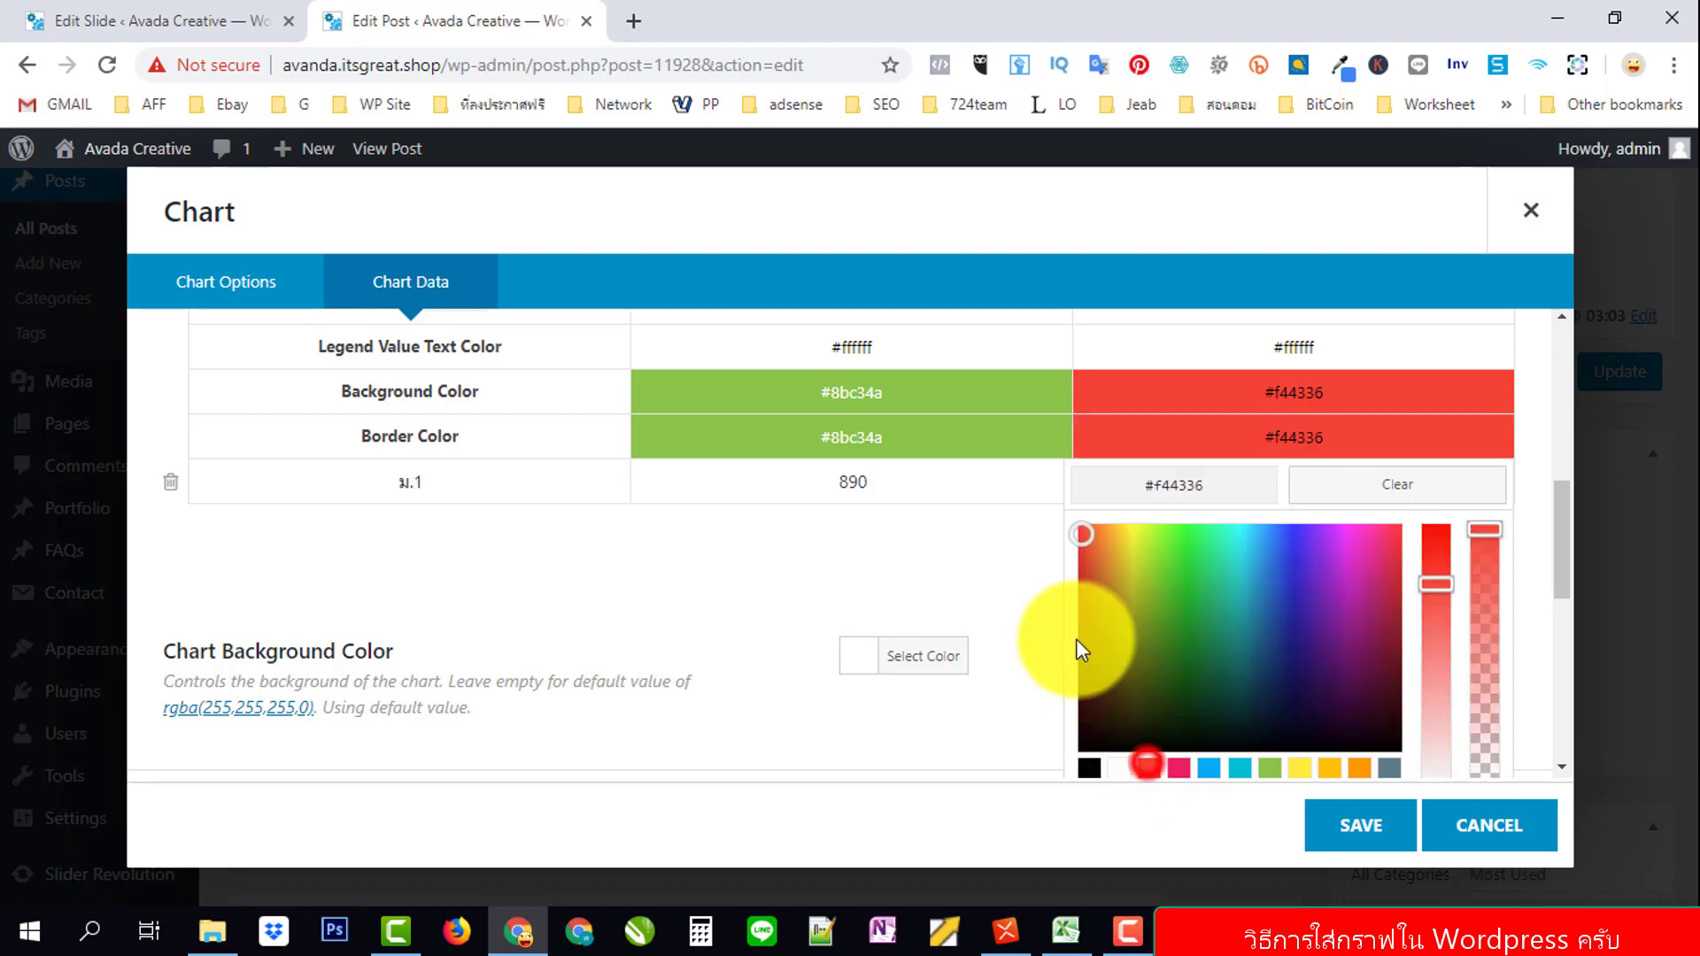
click(983, 479)
Add a data set labeled ม.2 with the values 789 for 2560 and 1100 for 2561.
scroll(1142, 576, up, 1)
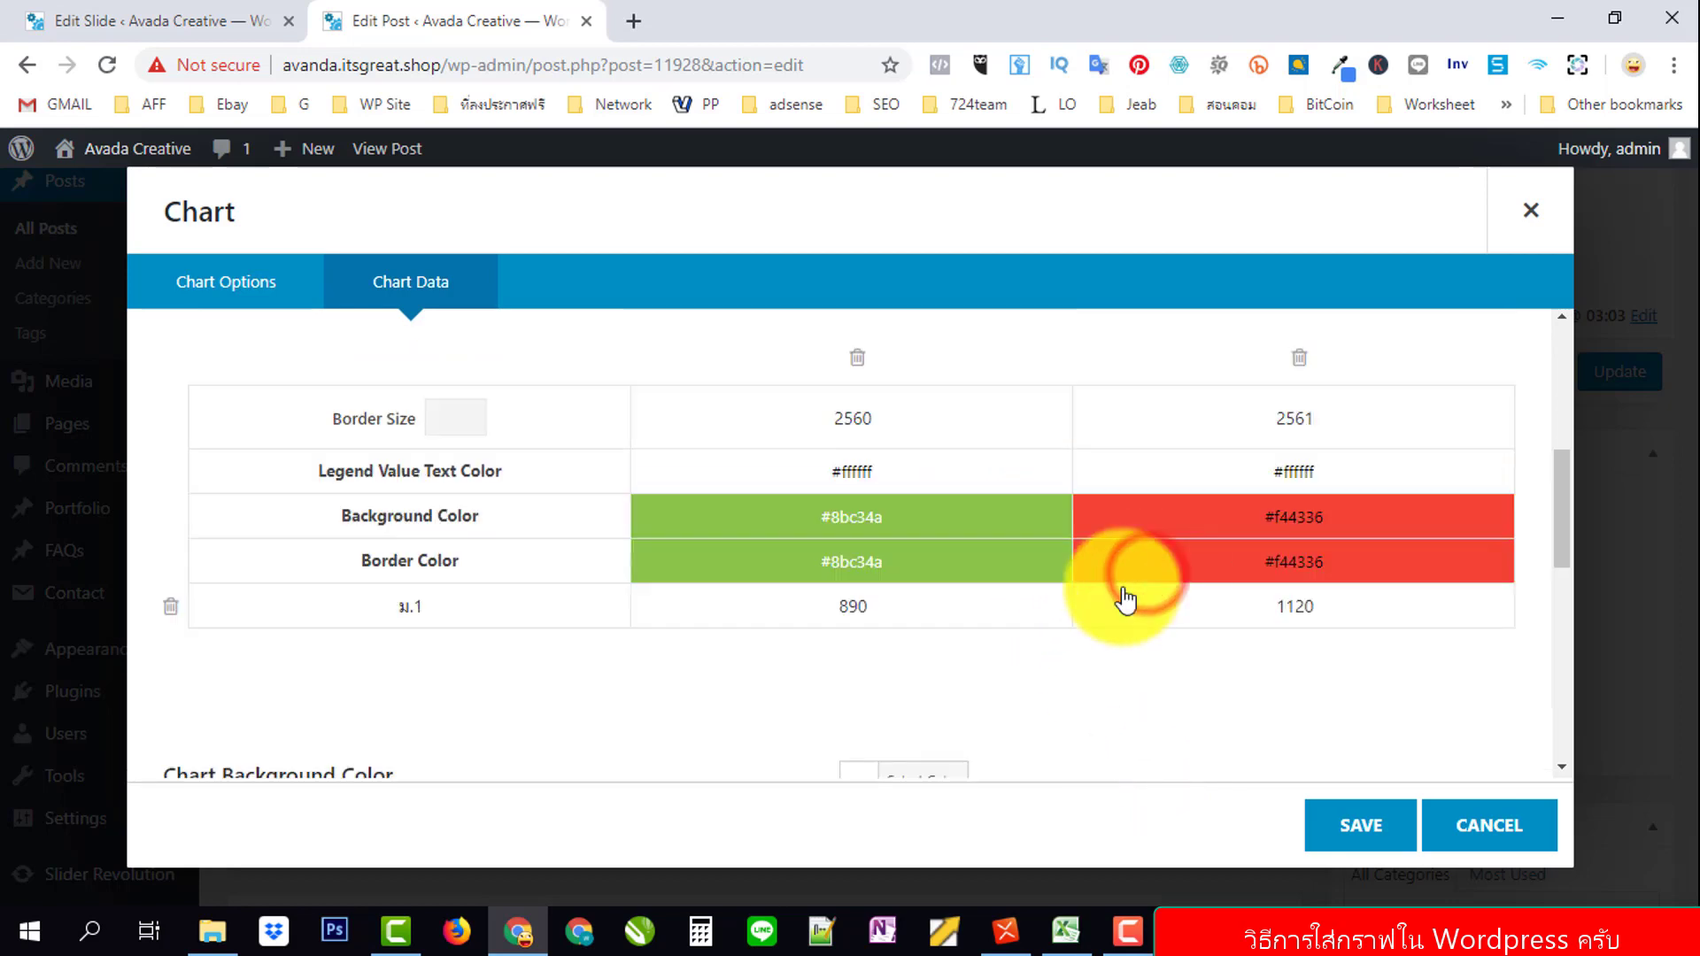
scroll(492, 611, up, 1)
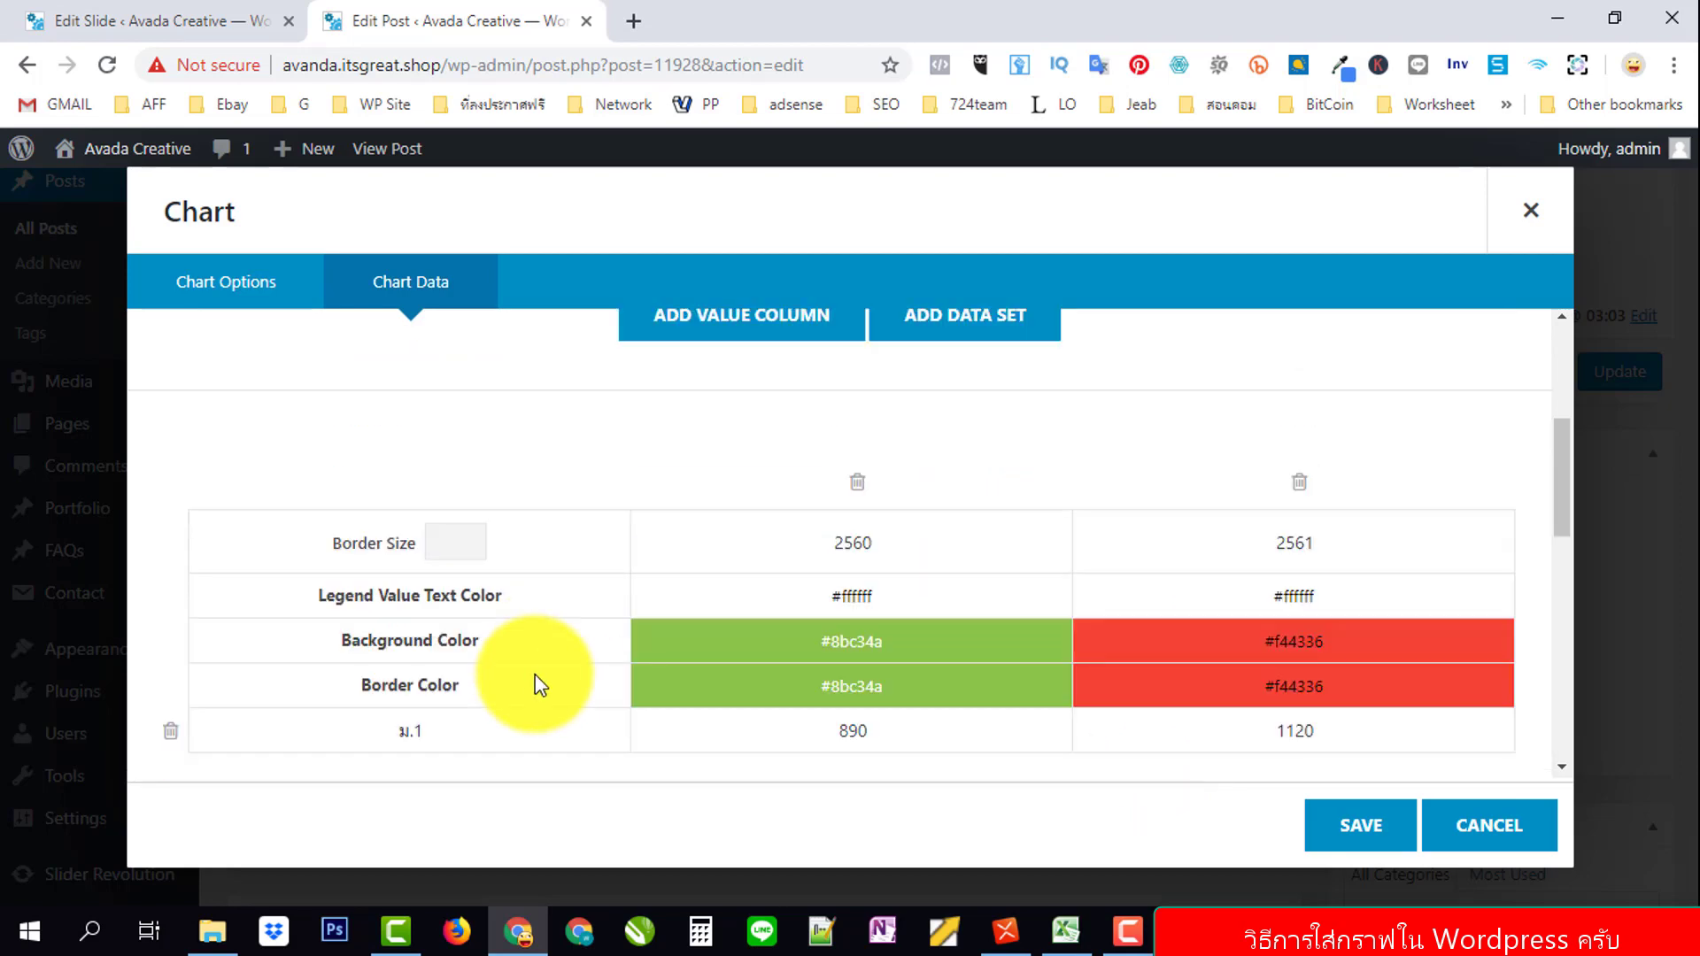
click(981, 332)
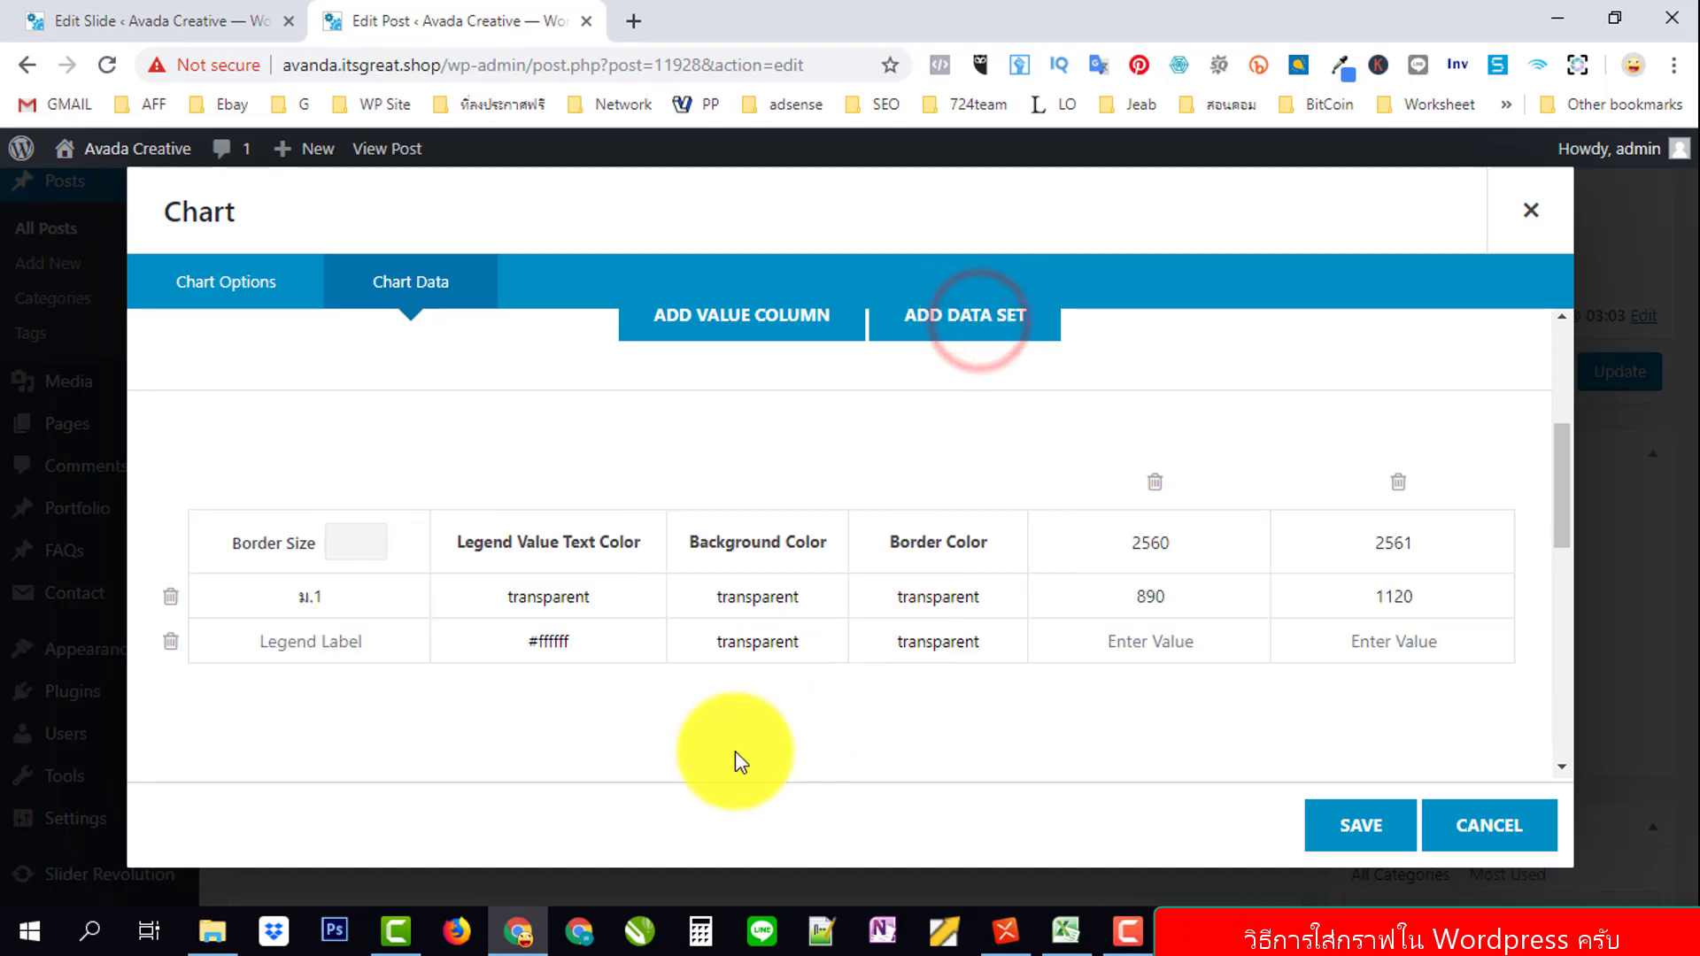
click(332, 641)
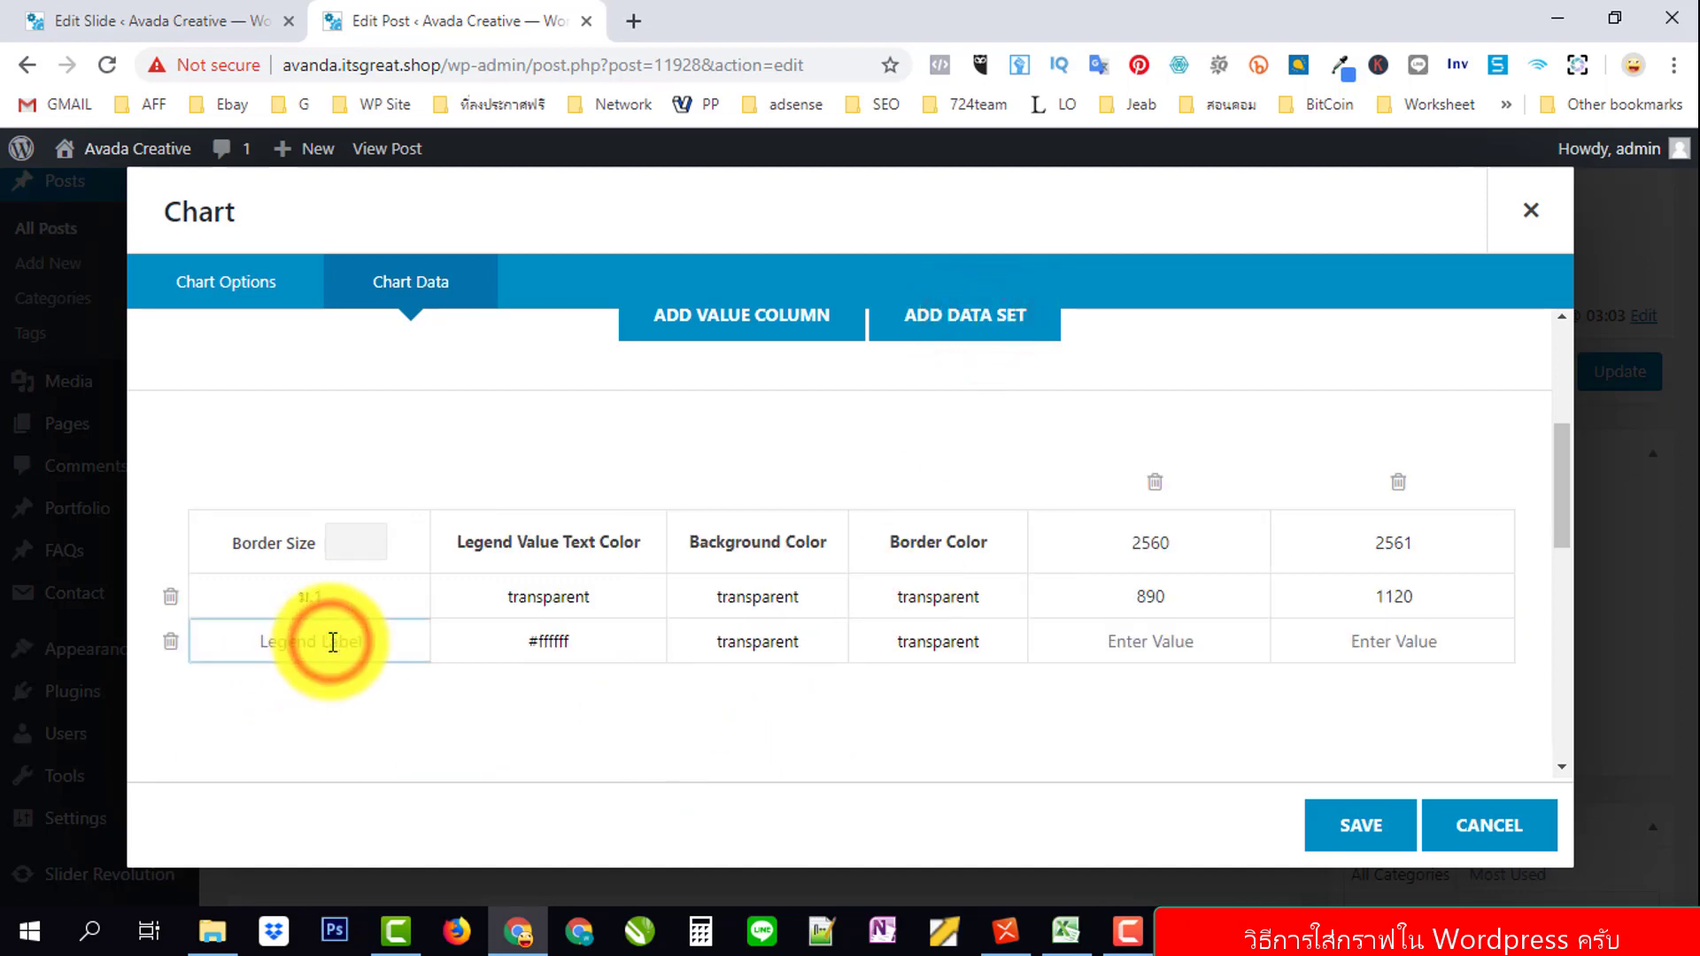
text(ม.2)
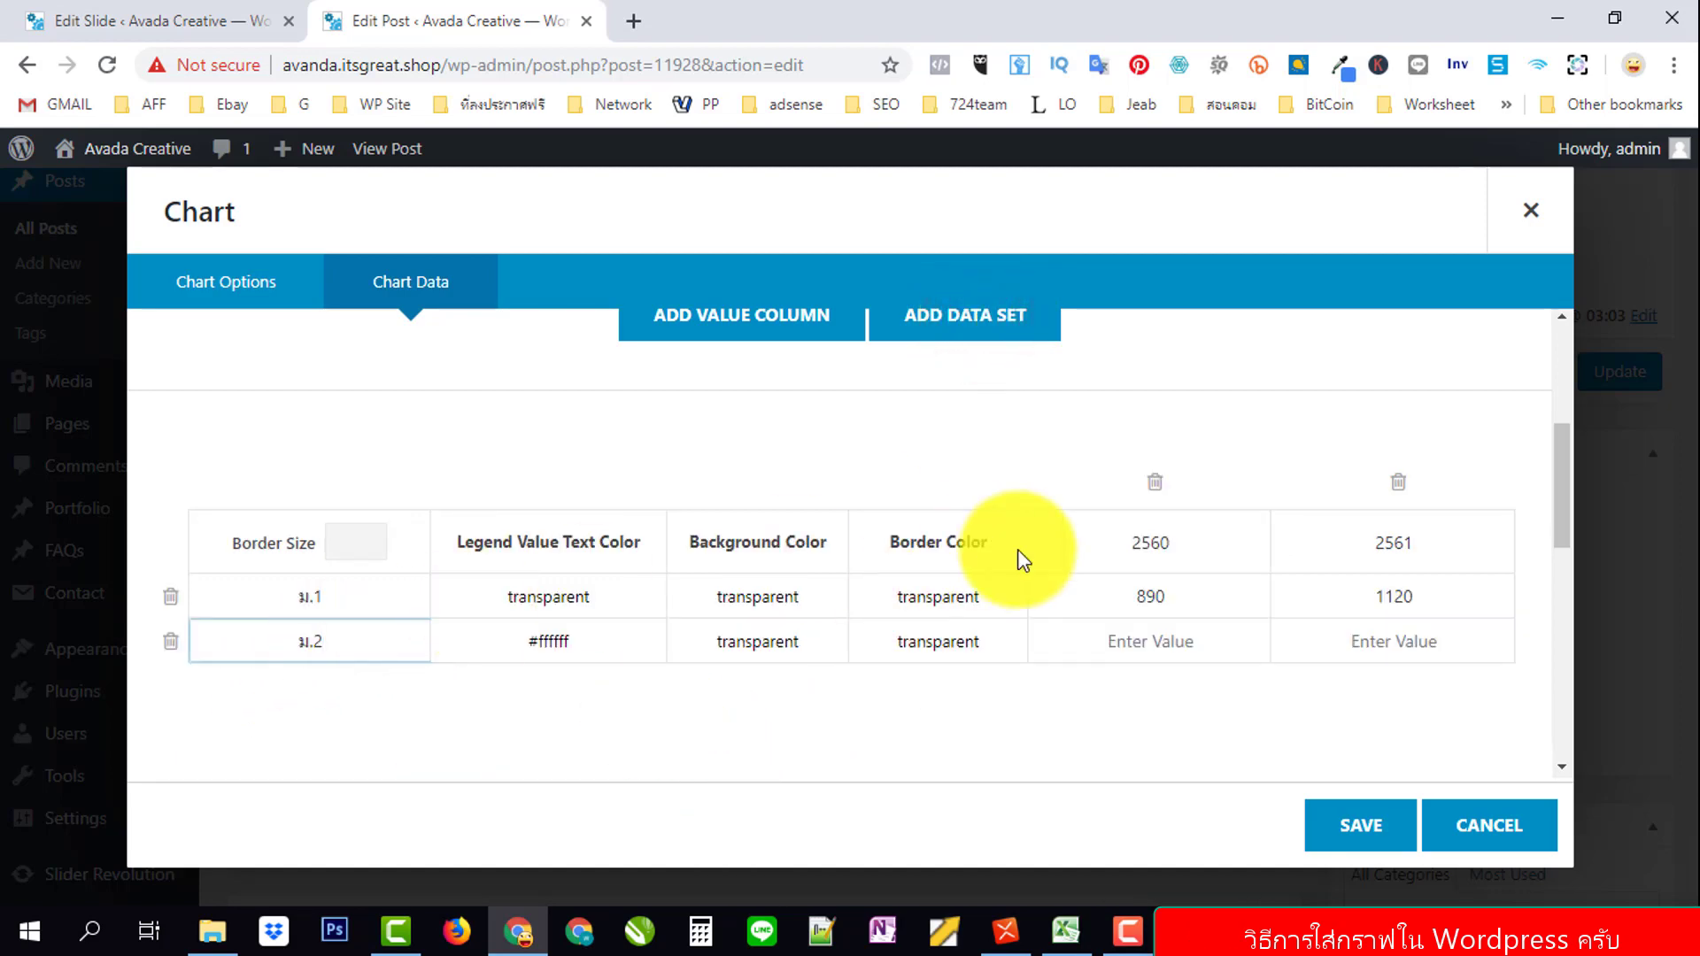
click(1160, 645)
text(78)
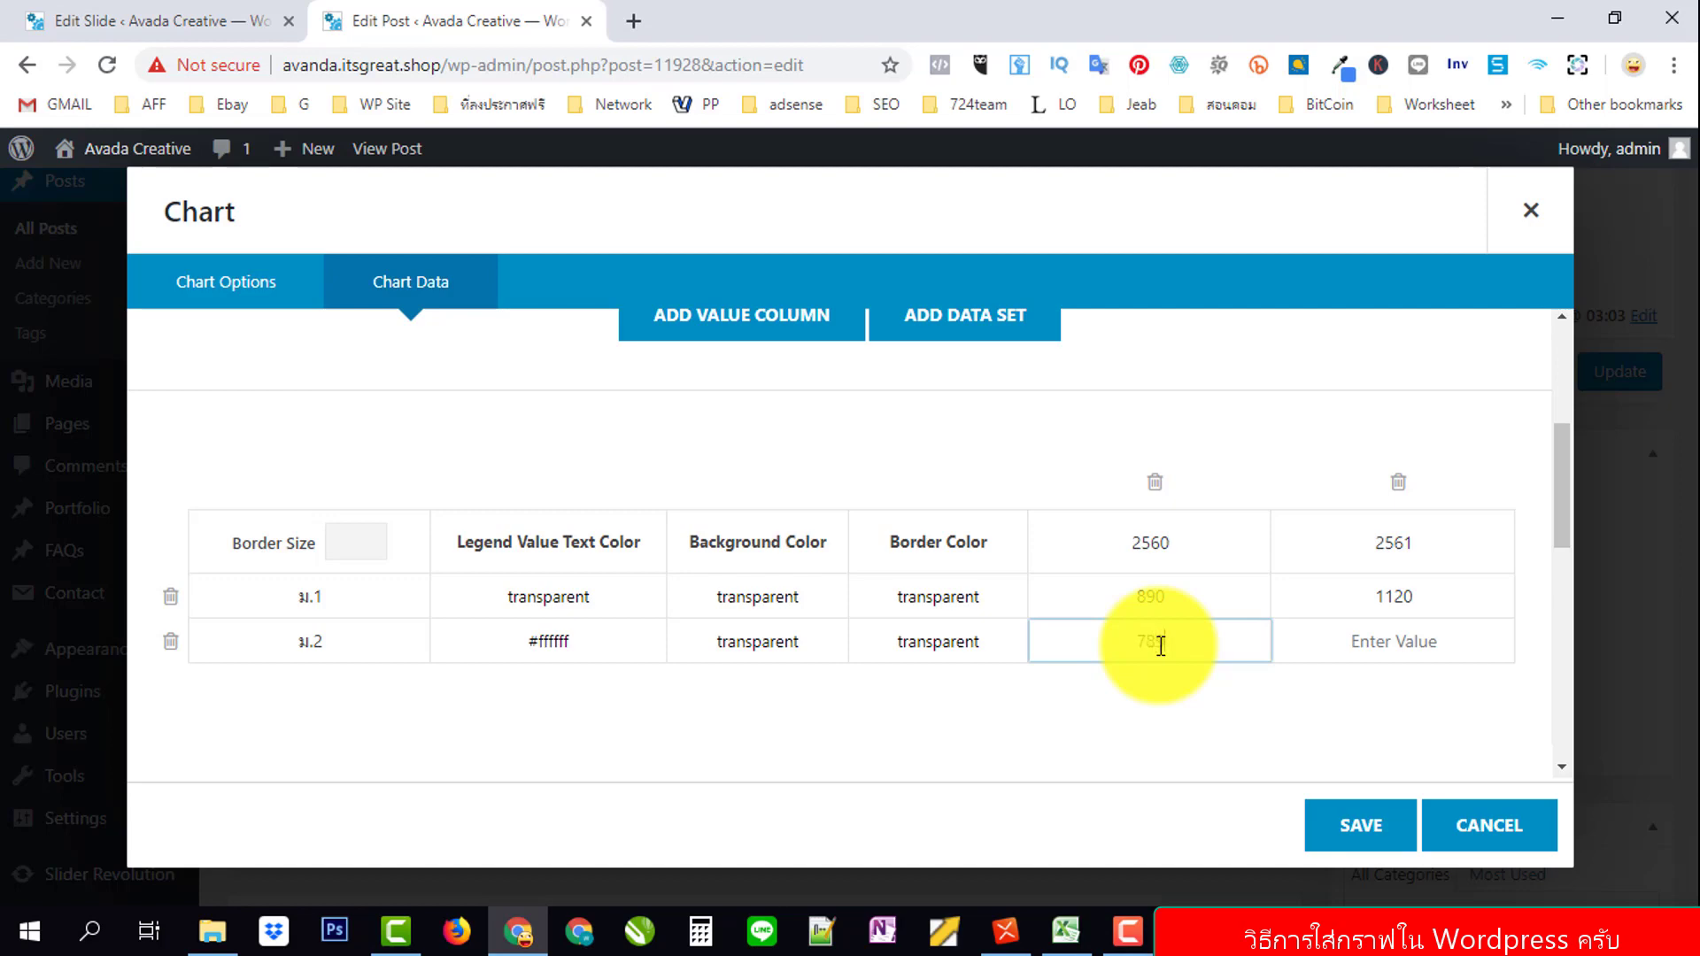
text(9)
click(1405, 644)
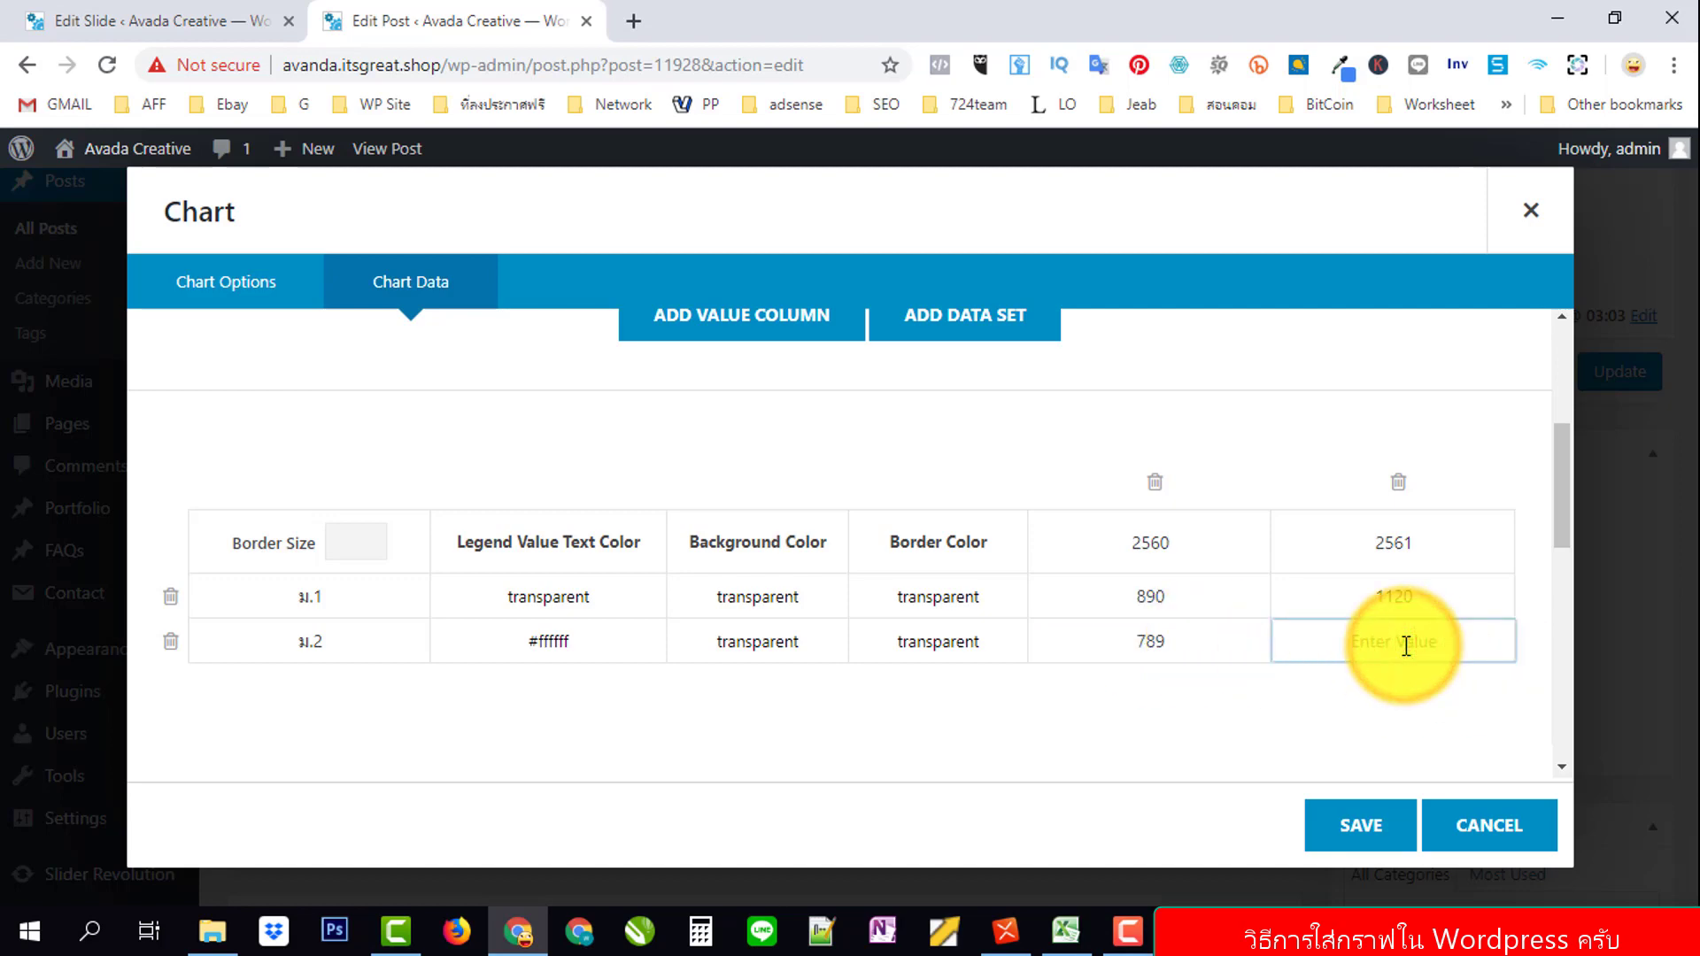
text(1100)
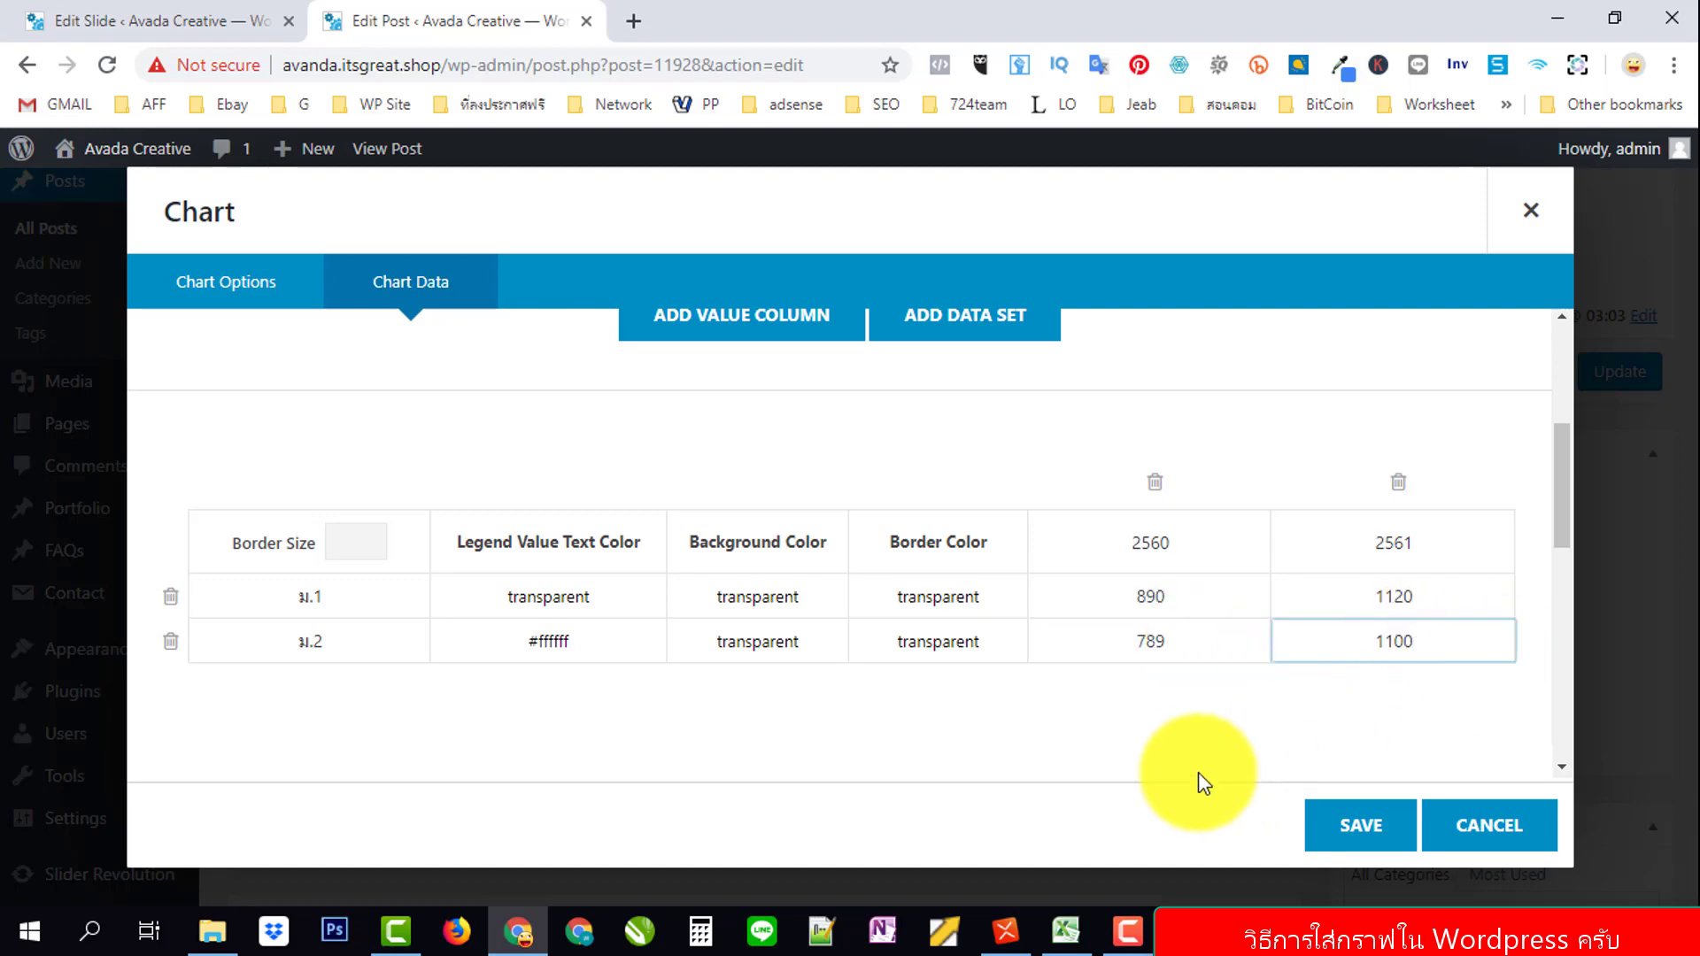
Add a data set labeled ม.3 with the values 888 for 2560 and 900 for 2561.
click(968, 327)
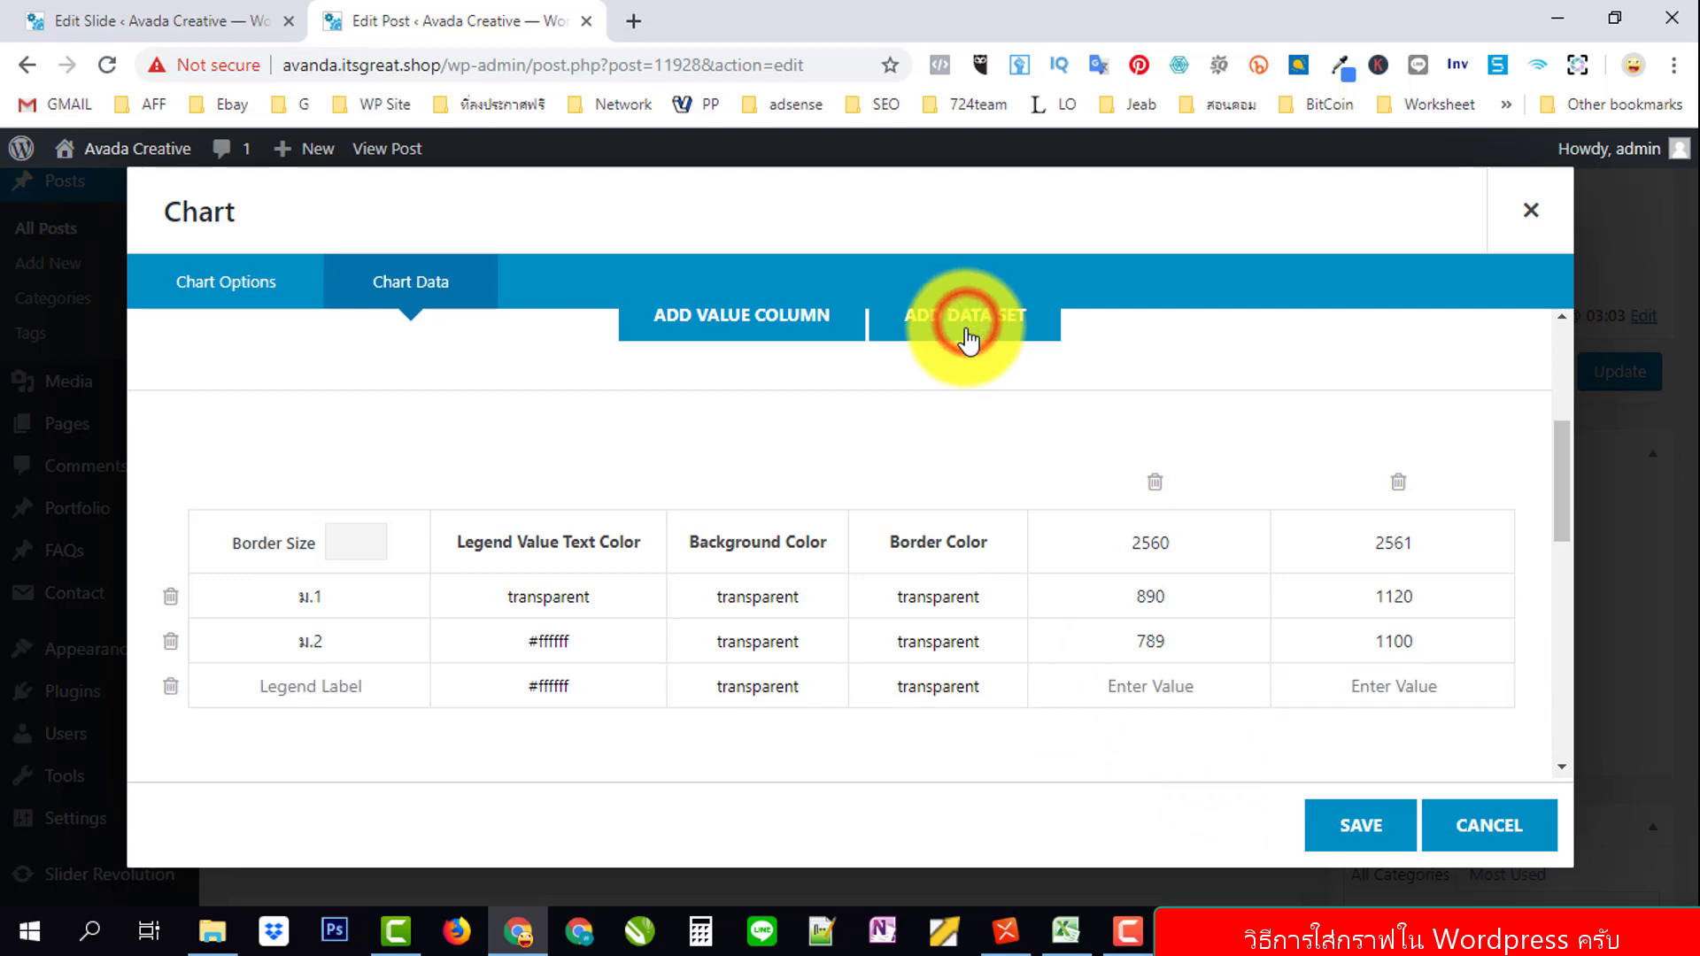
click(376, 694)
text(ม.3)
click(1169, 688)
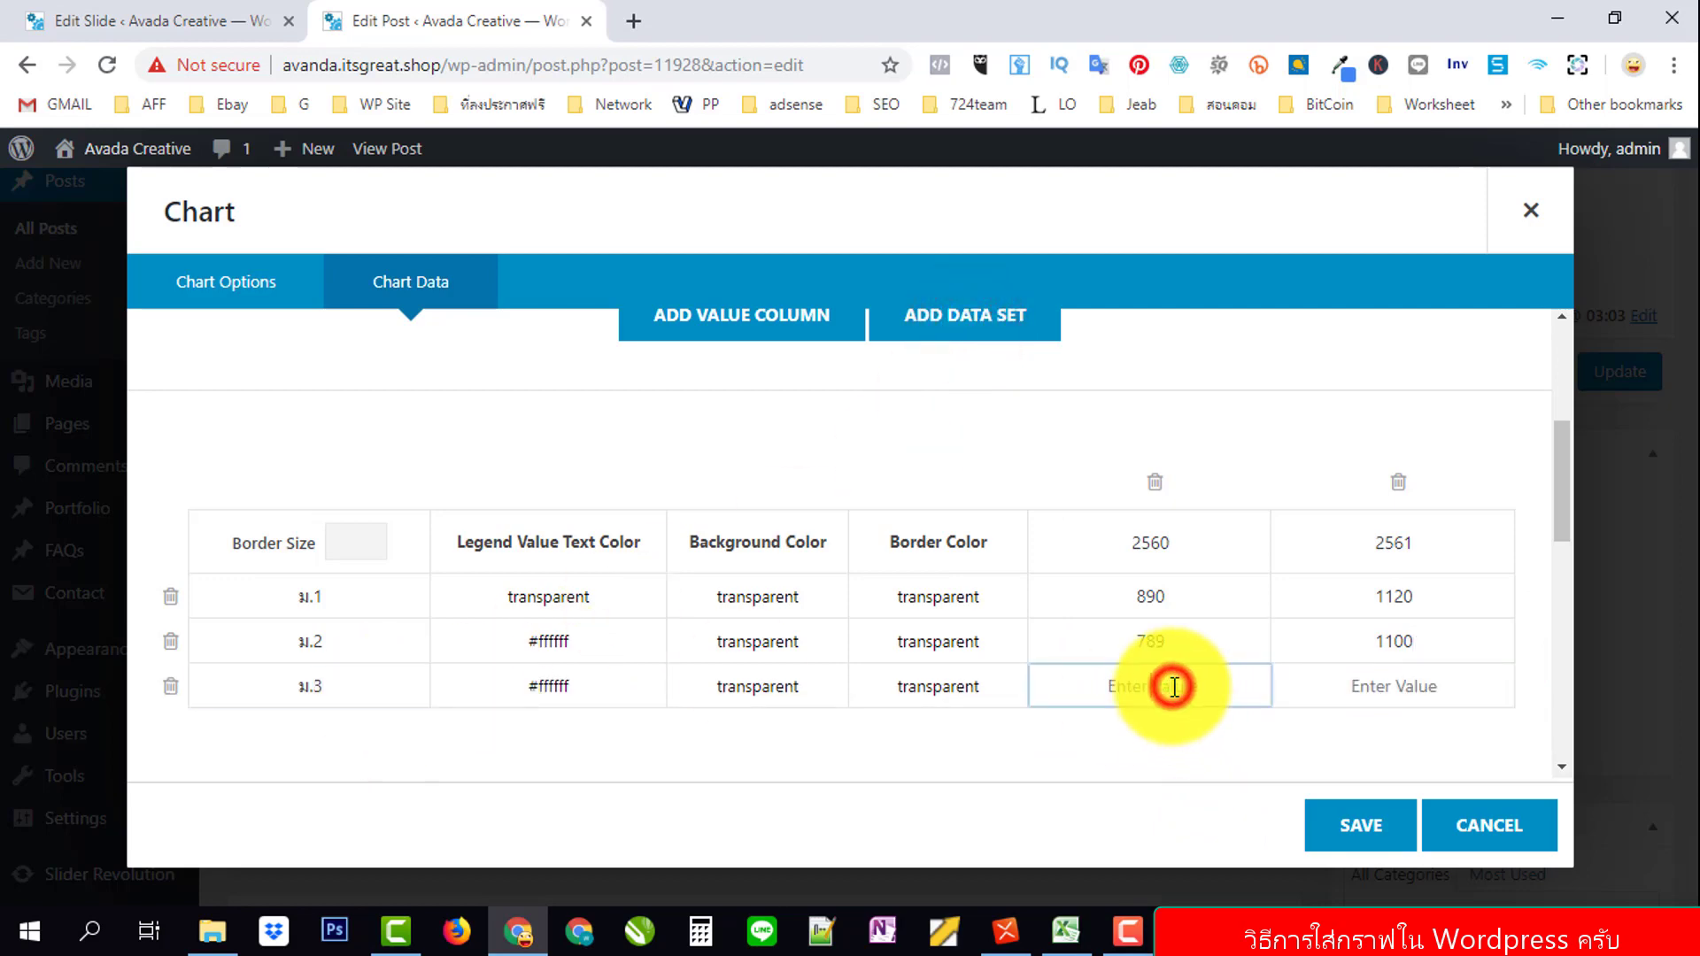
text(888)
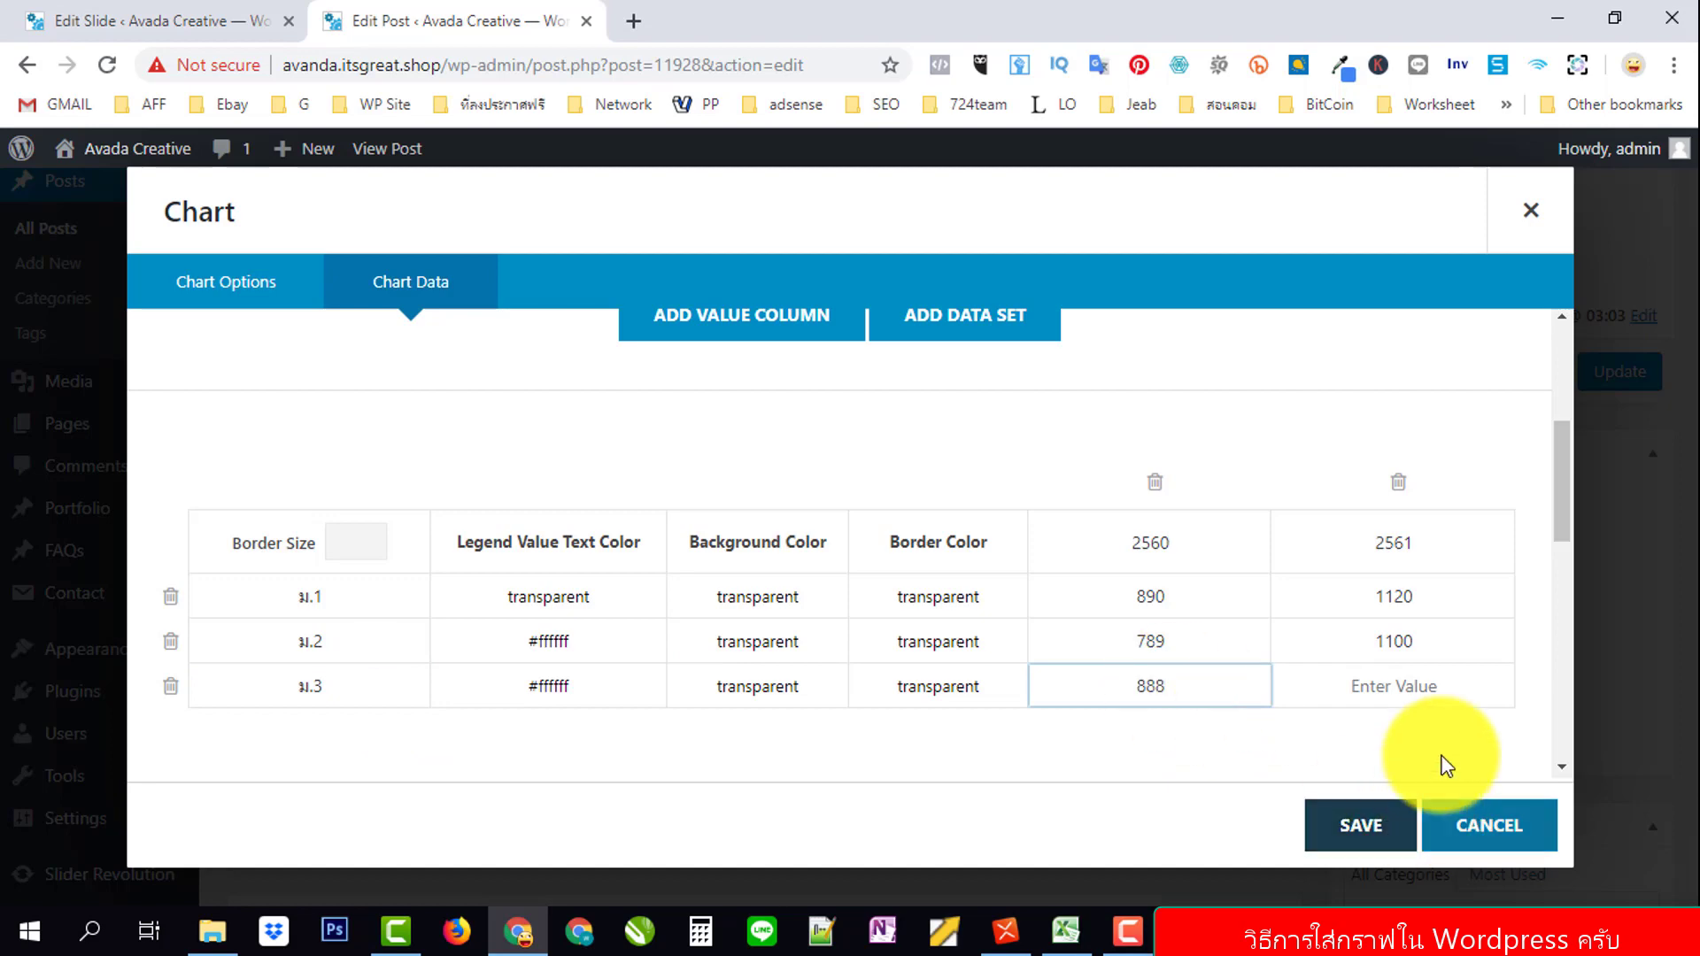
click(1421, 692)
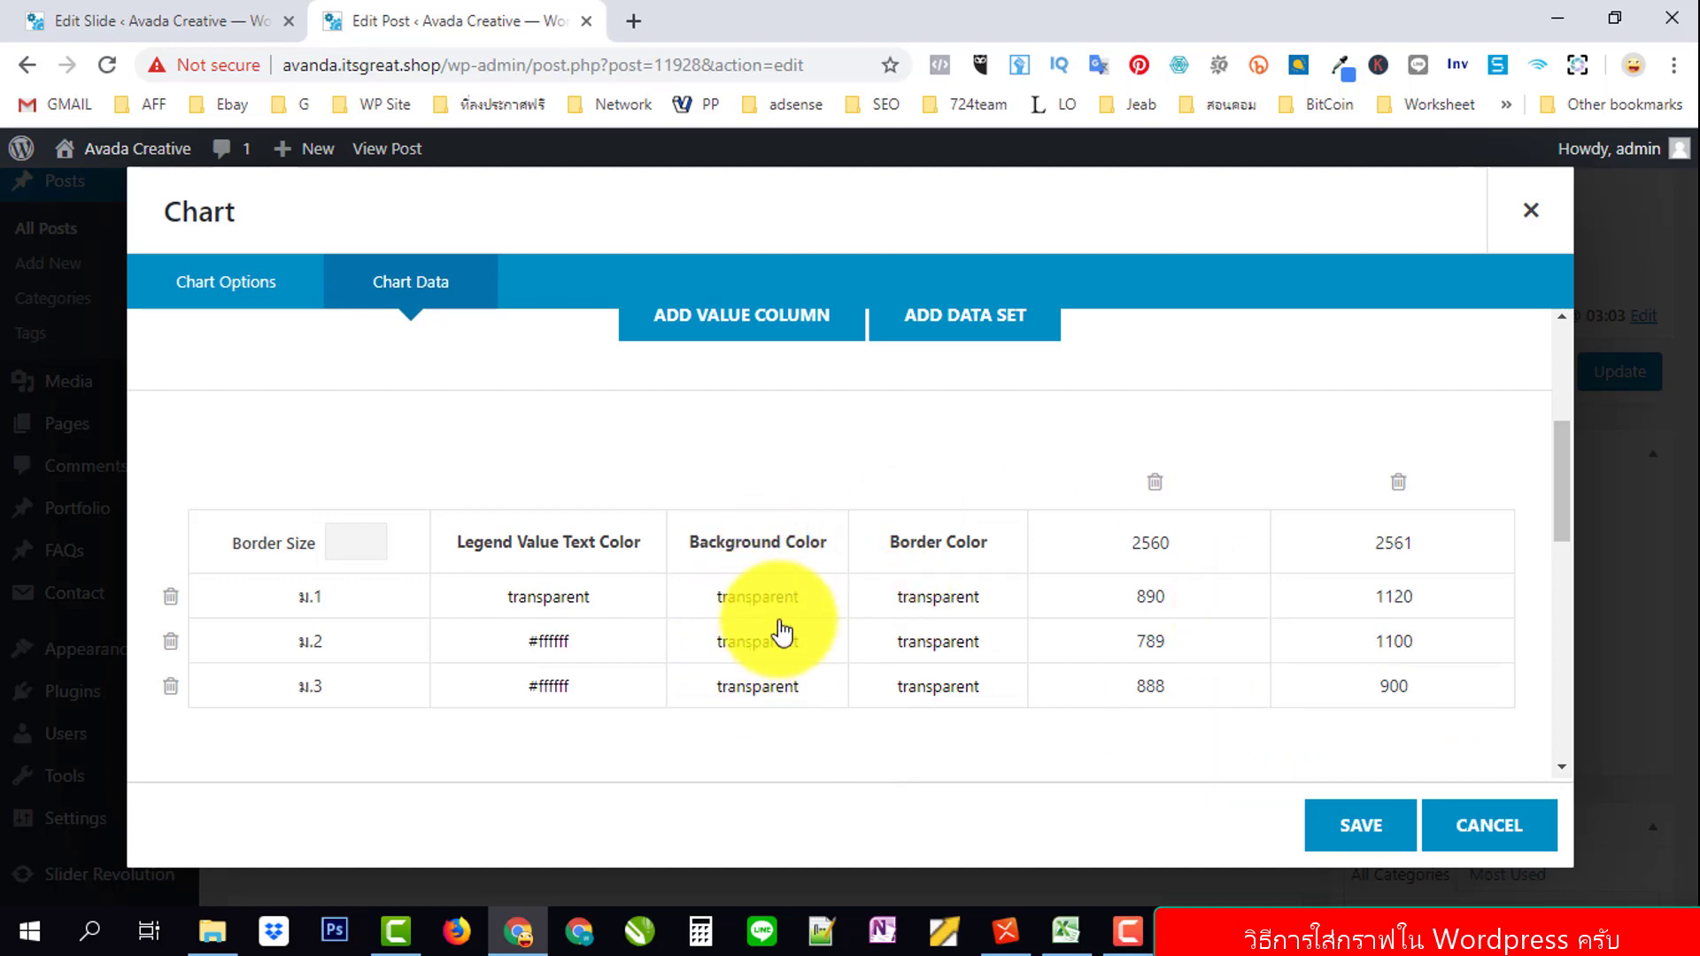
Set the background color of the ม.1 data set to red #f44336.
click(761, 595)
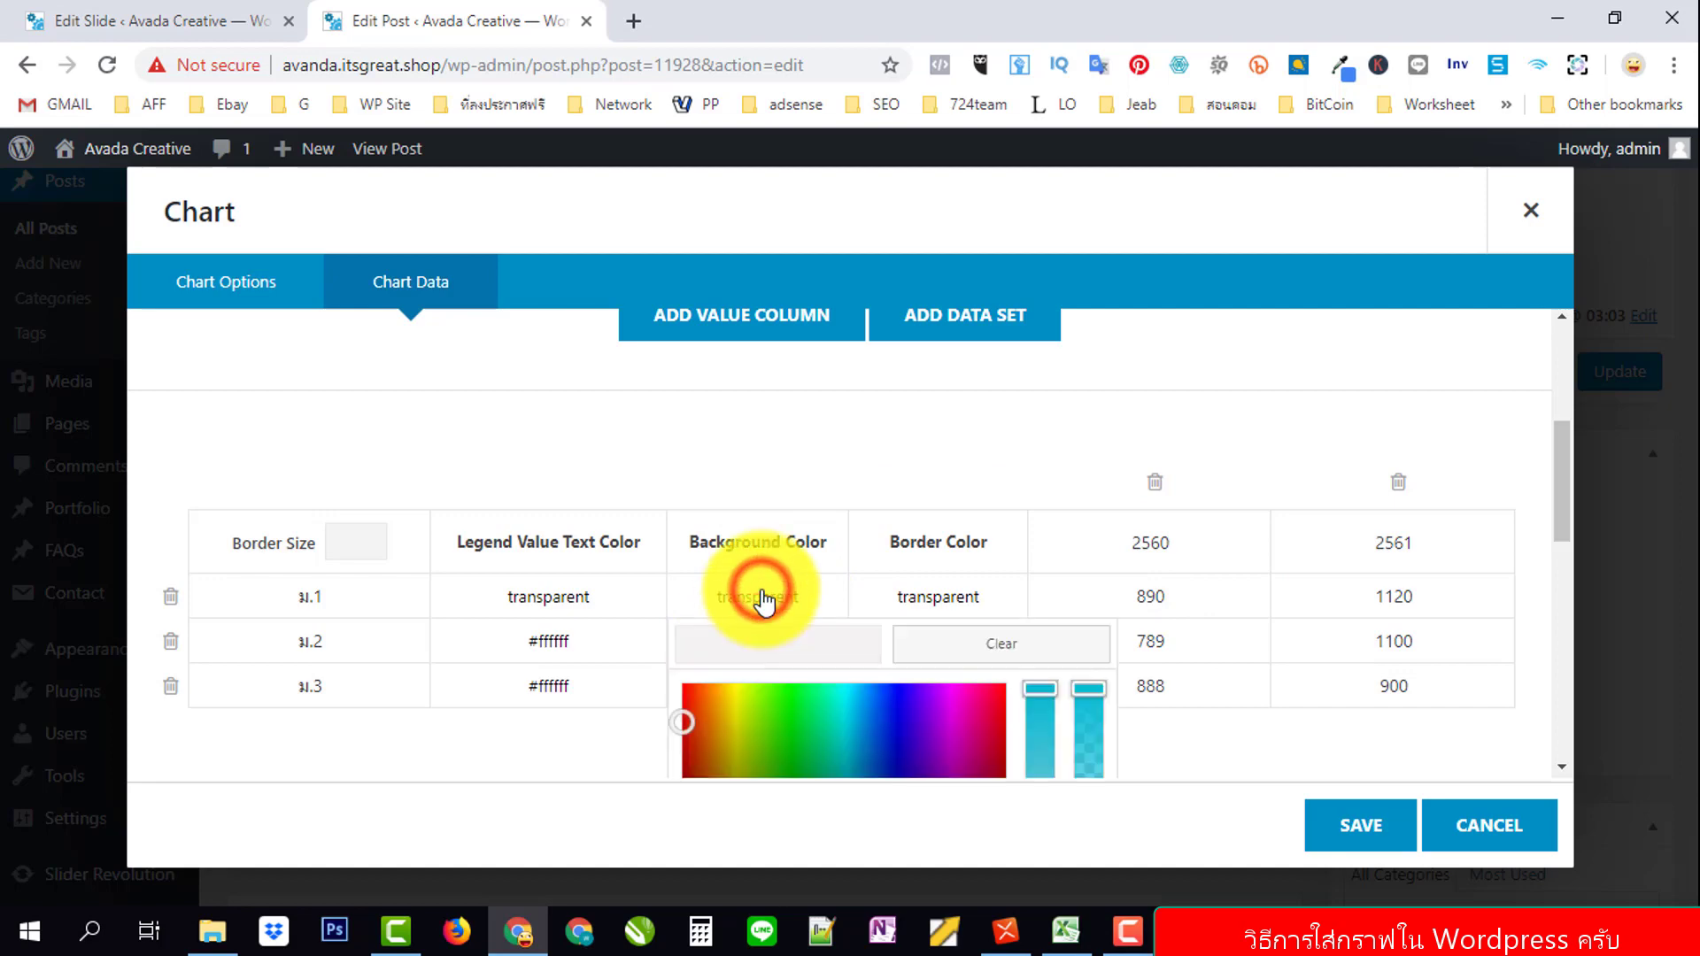
scroll(790, 575, down, 1)
scroll(839, 596, down, 1)
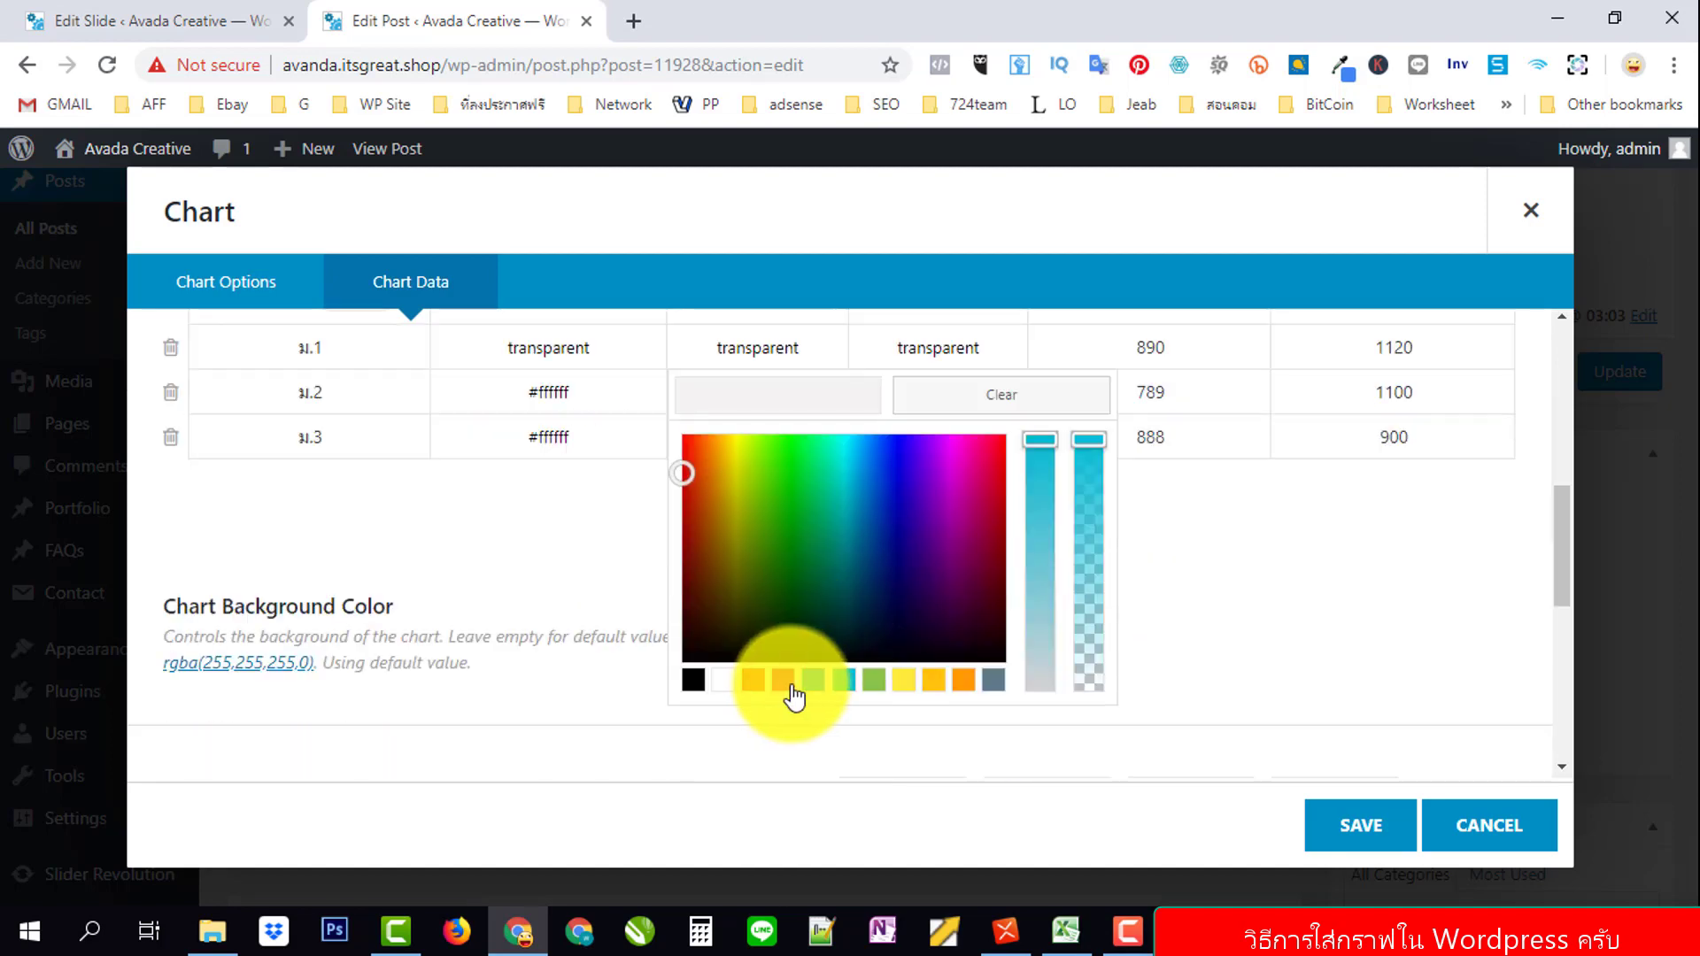
click(753, 679)
click(635, 545)
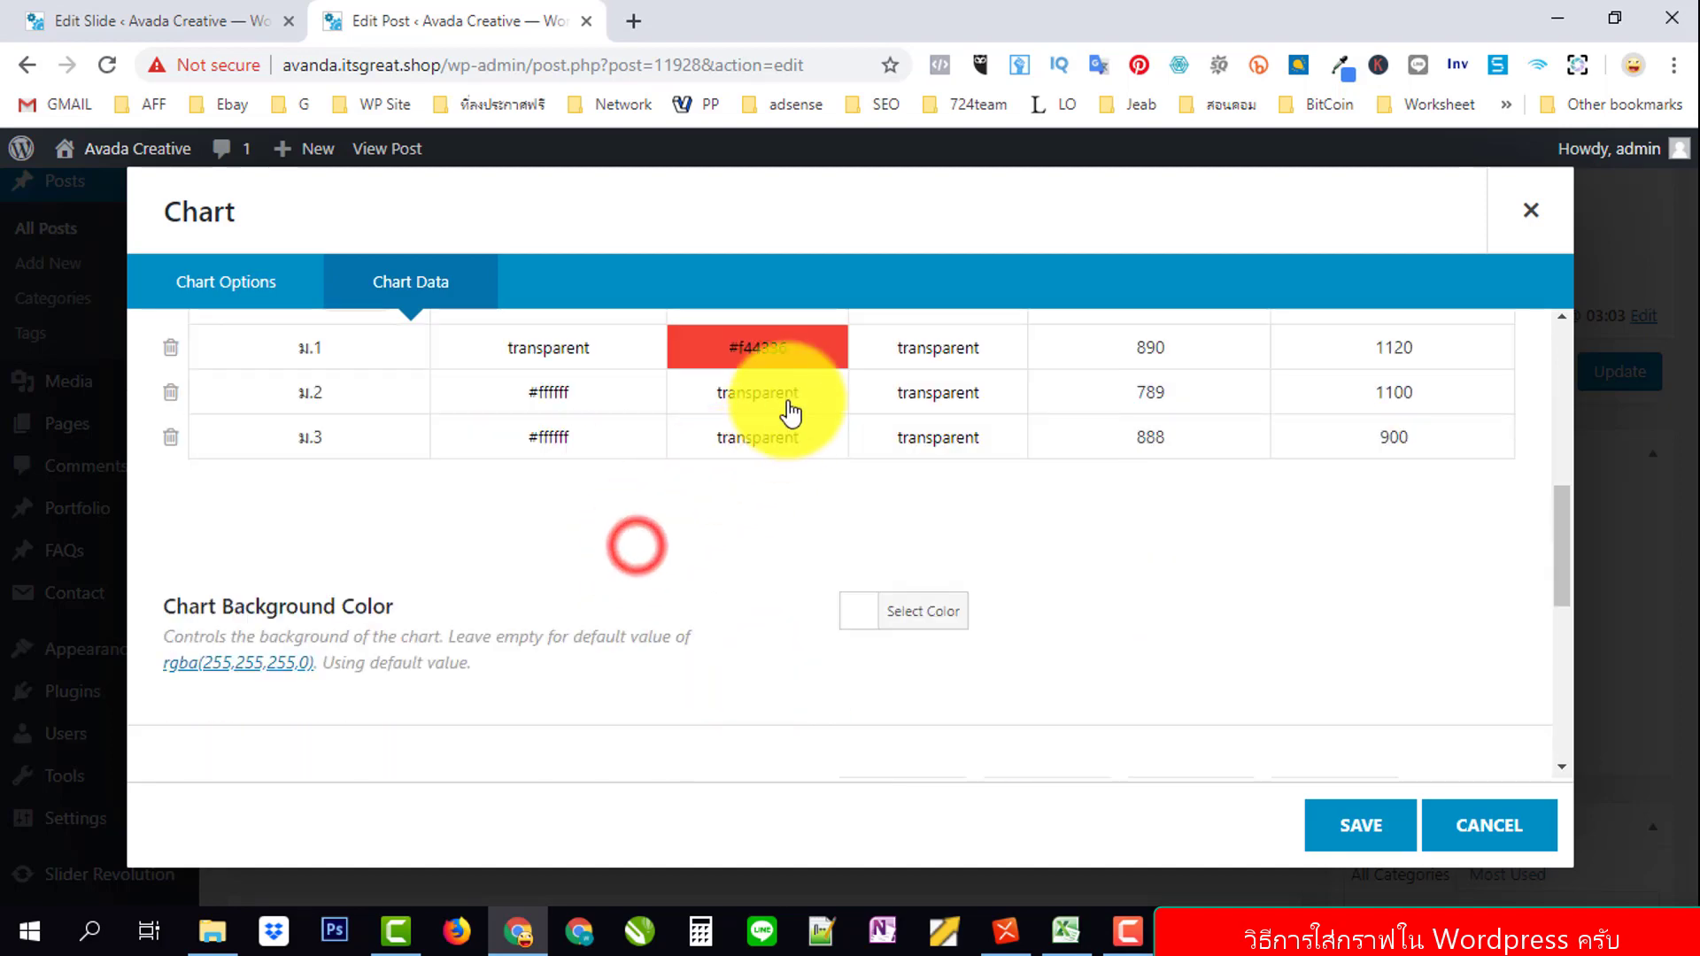
Set the background color of the ม.2 data set to green #8bc34a and of ม.3 to blue #03a9f4.
click(788, 392)
click(873, 724)
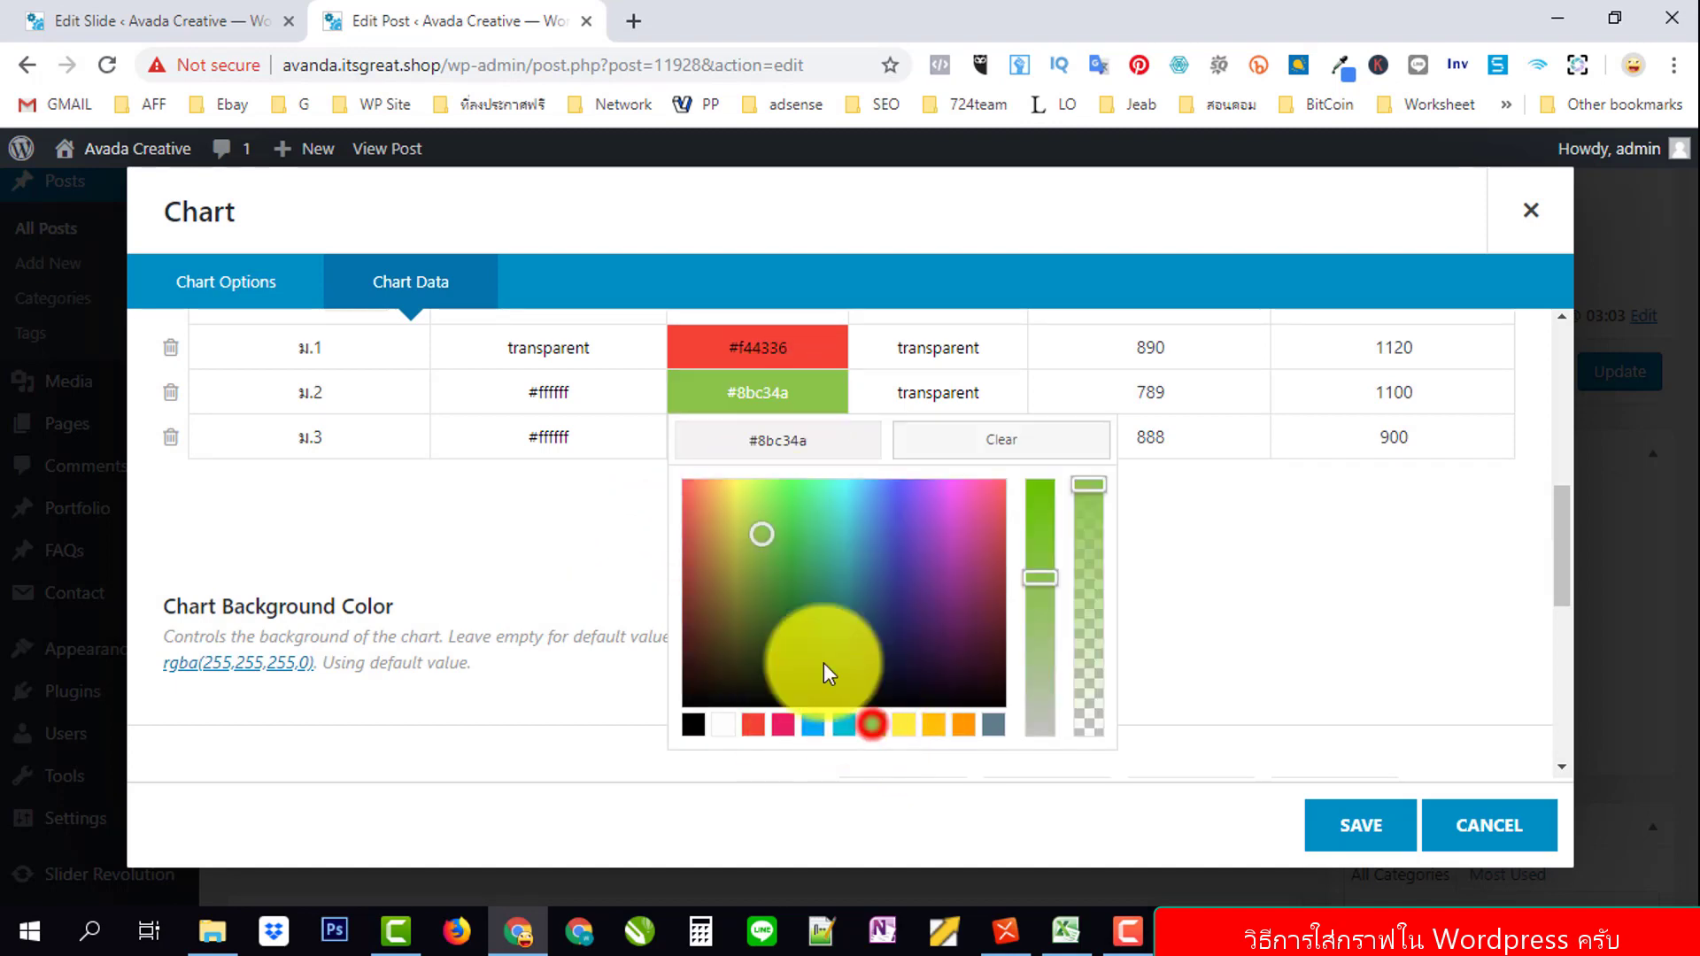
click(618, 593)
click(747, 434)
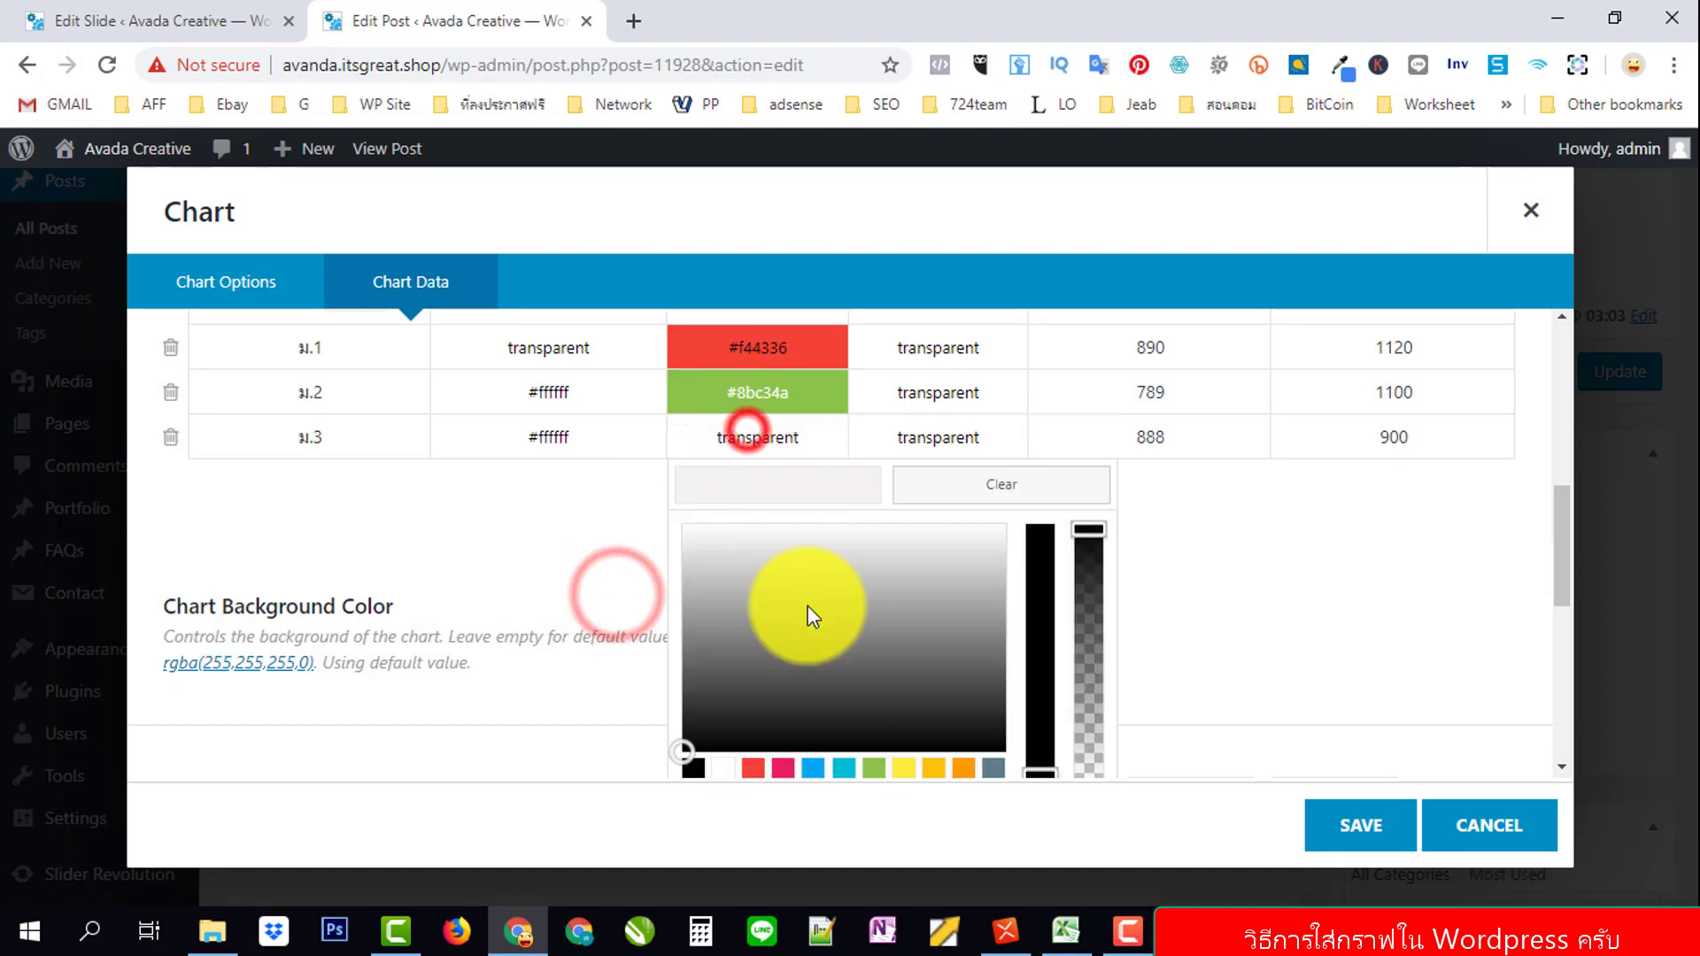
click(813, 768)
click(619, 530)
Add a data set labeled ม.4 with the values 555 for 2560 and 666 for 2561.
scroll(619, 529, up, 1)
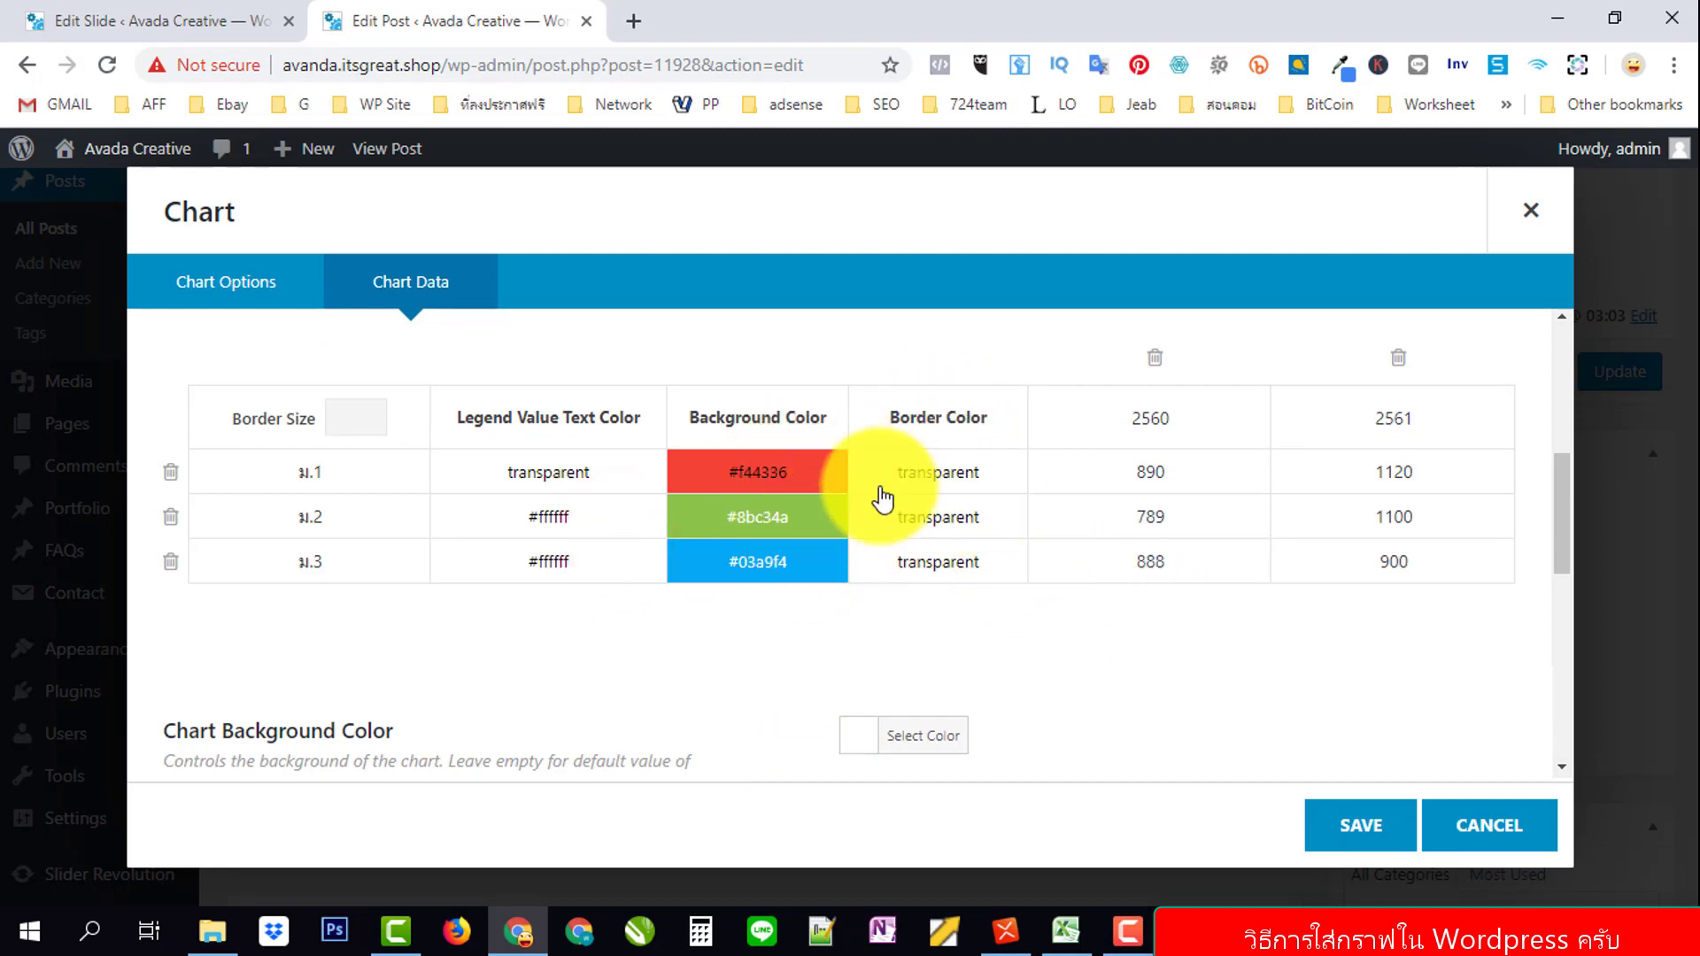
scroll(858, 540, up, 2)
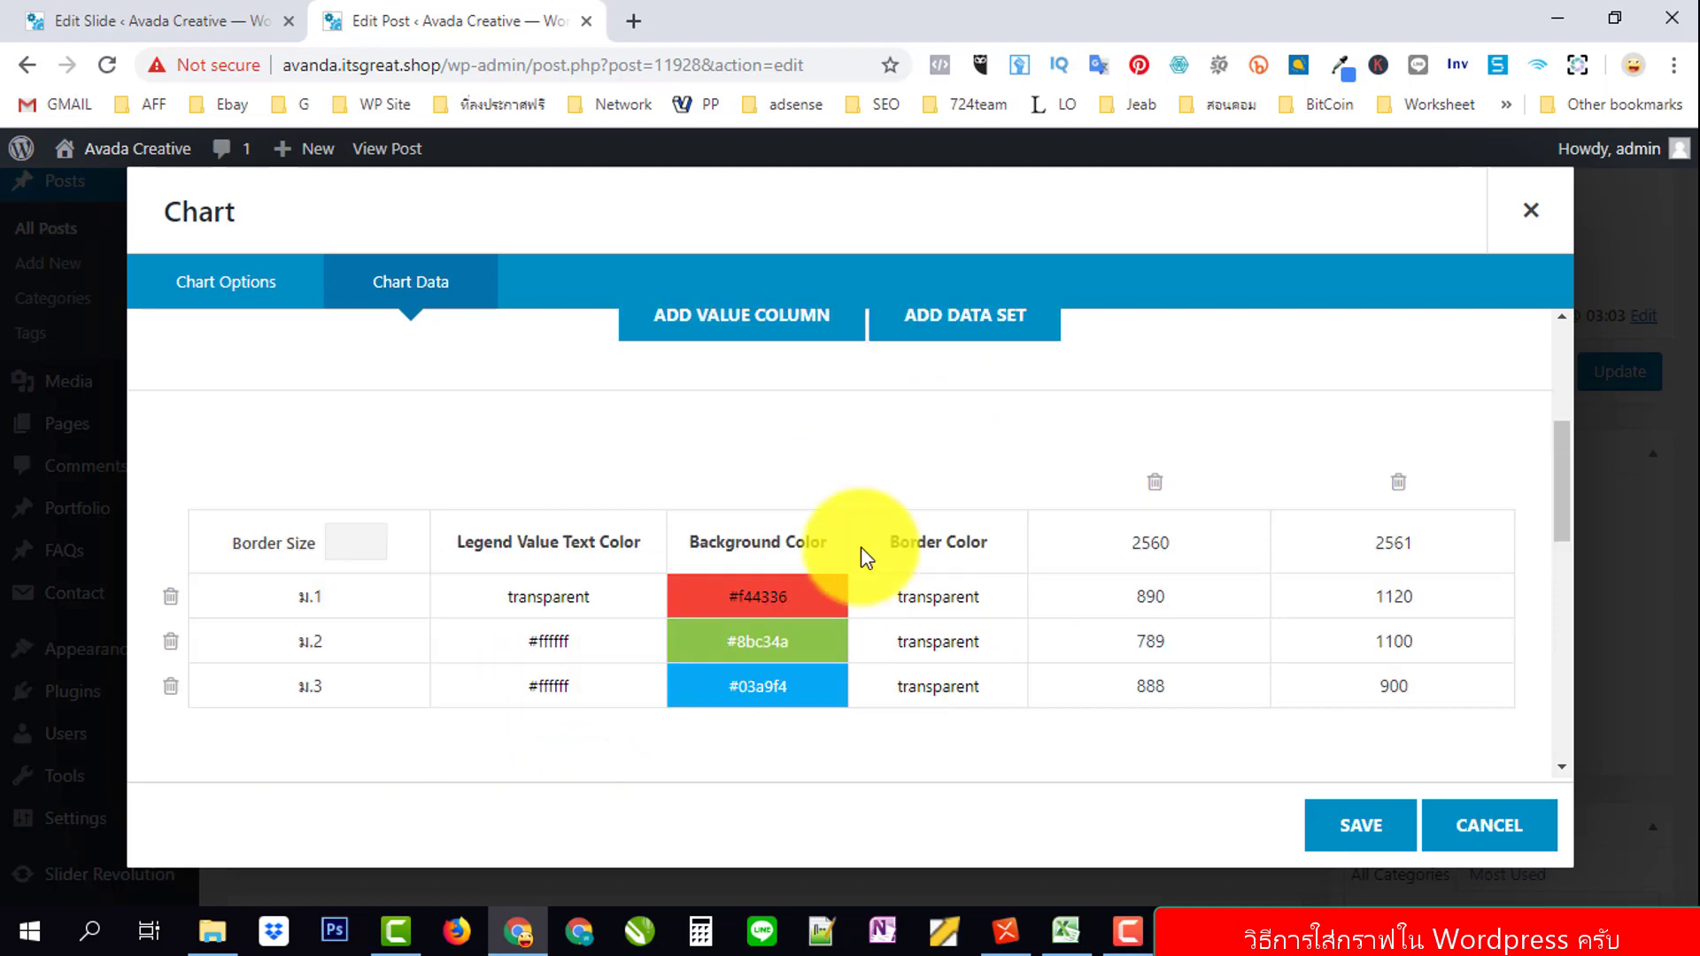
click(992, 322)
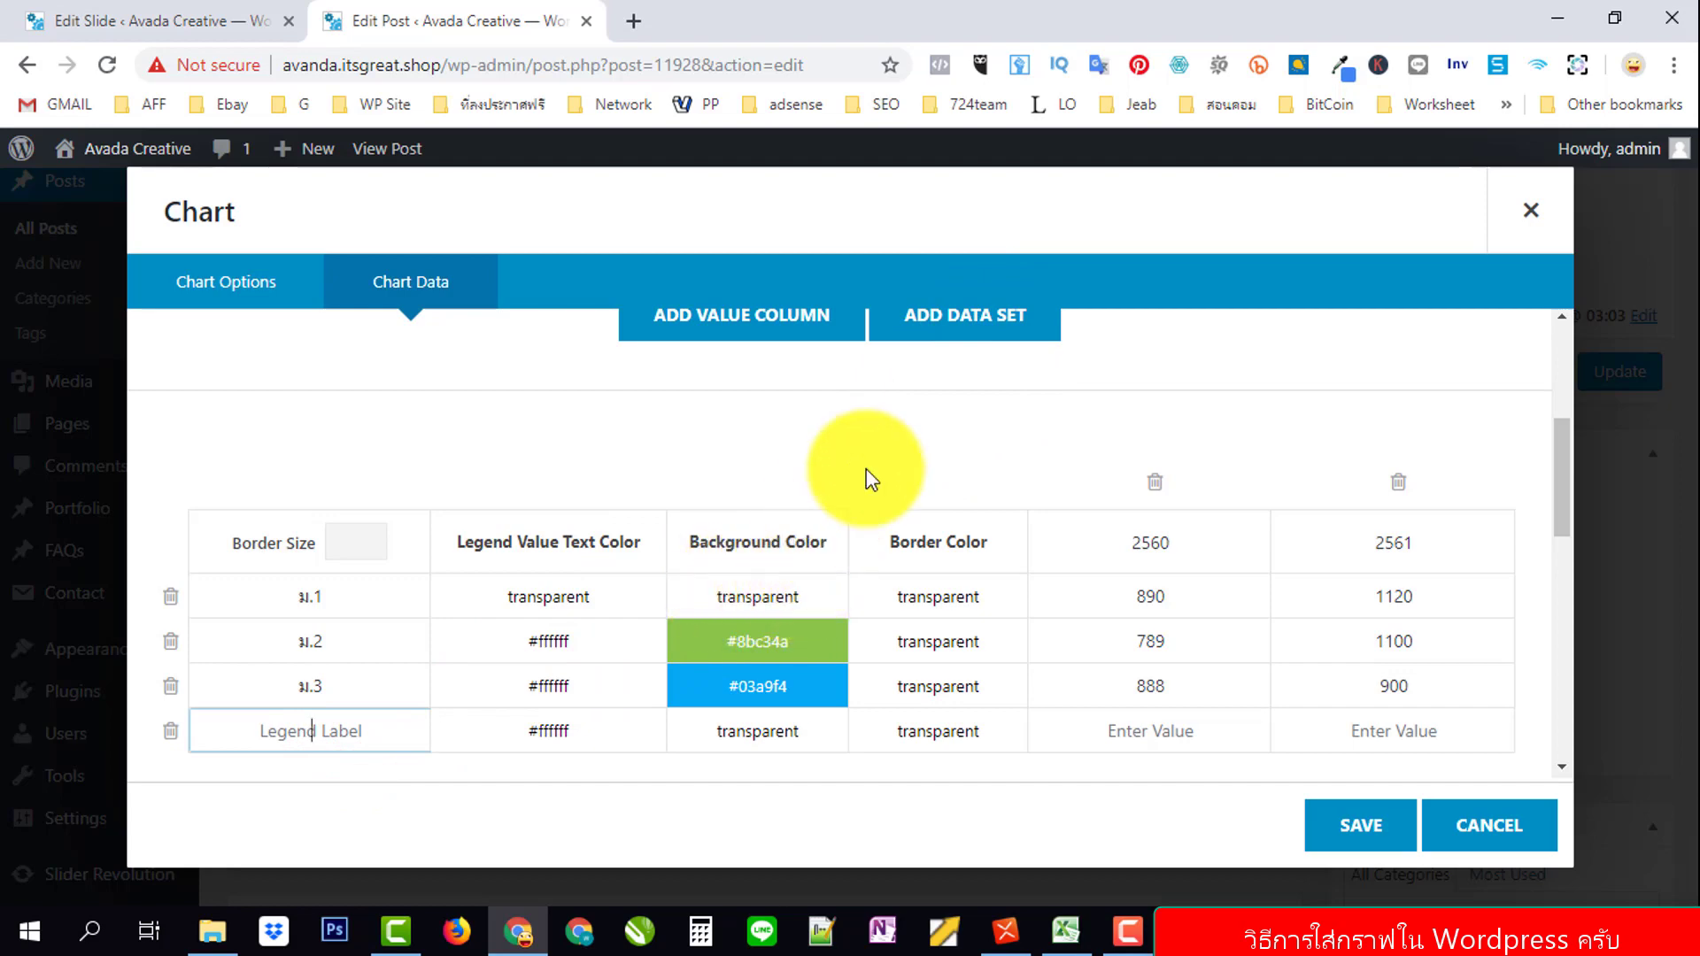
scroll(879, 448, down, 1)
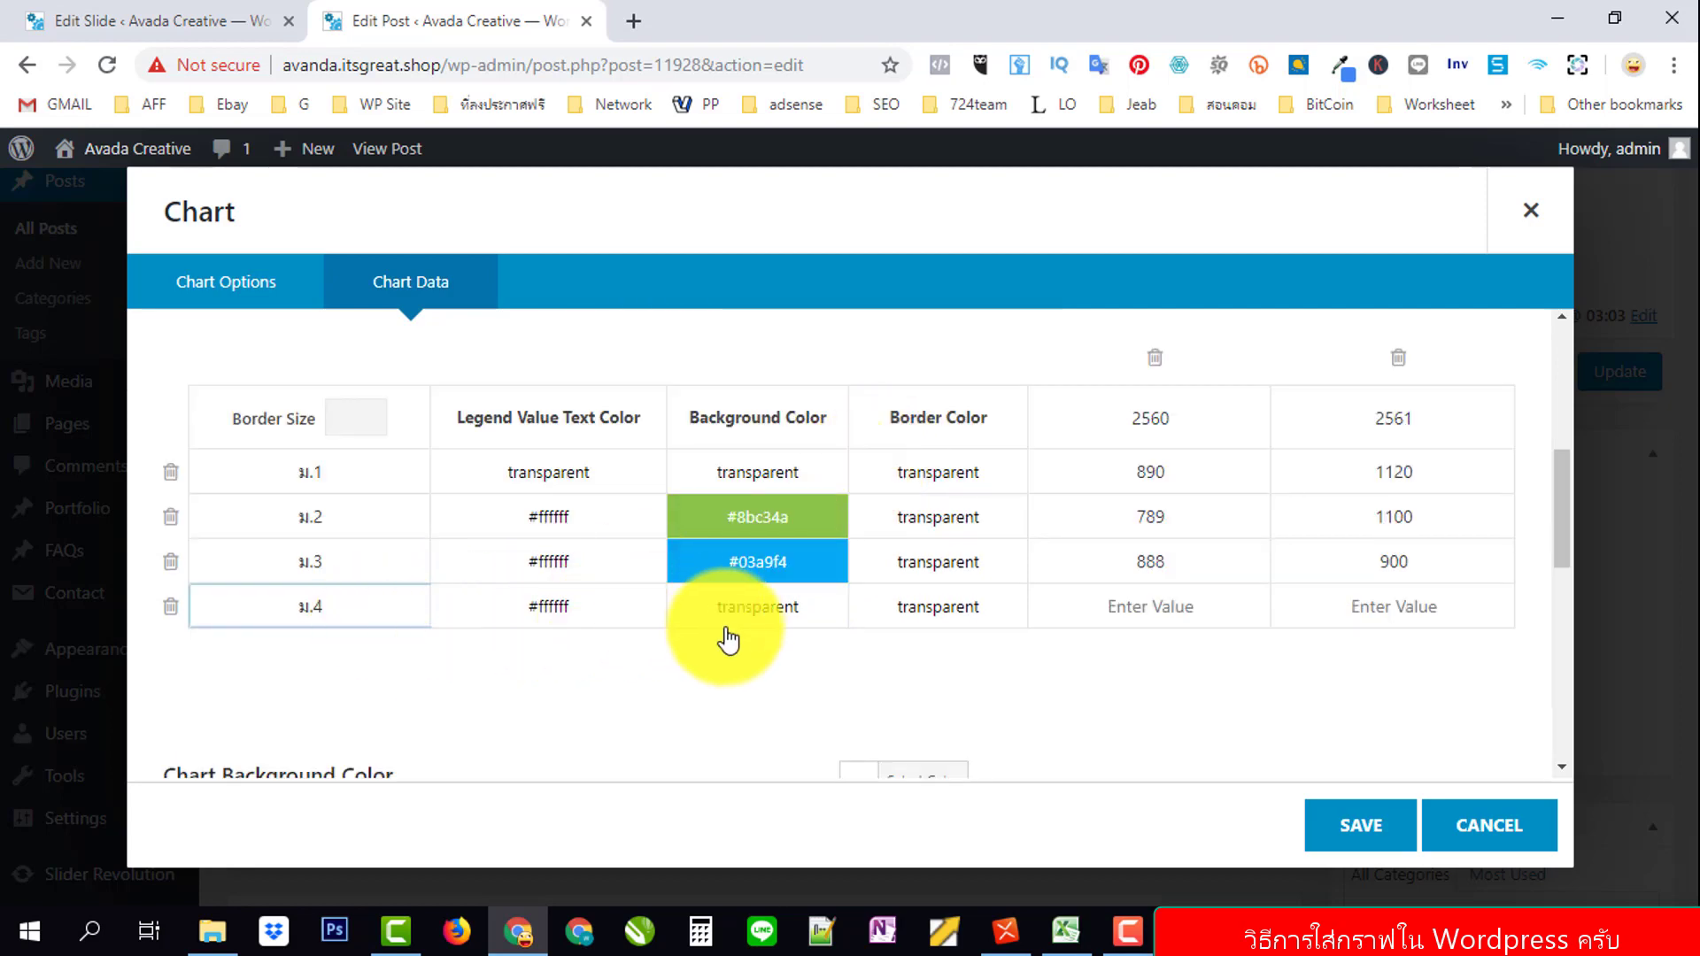
click(1194, 613)
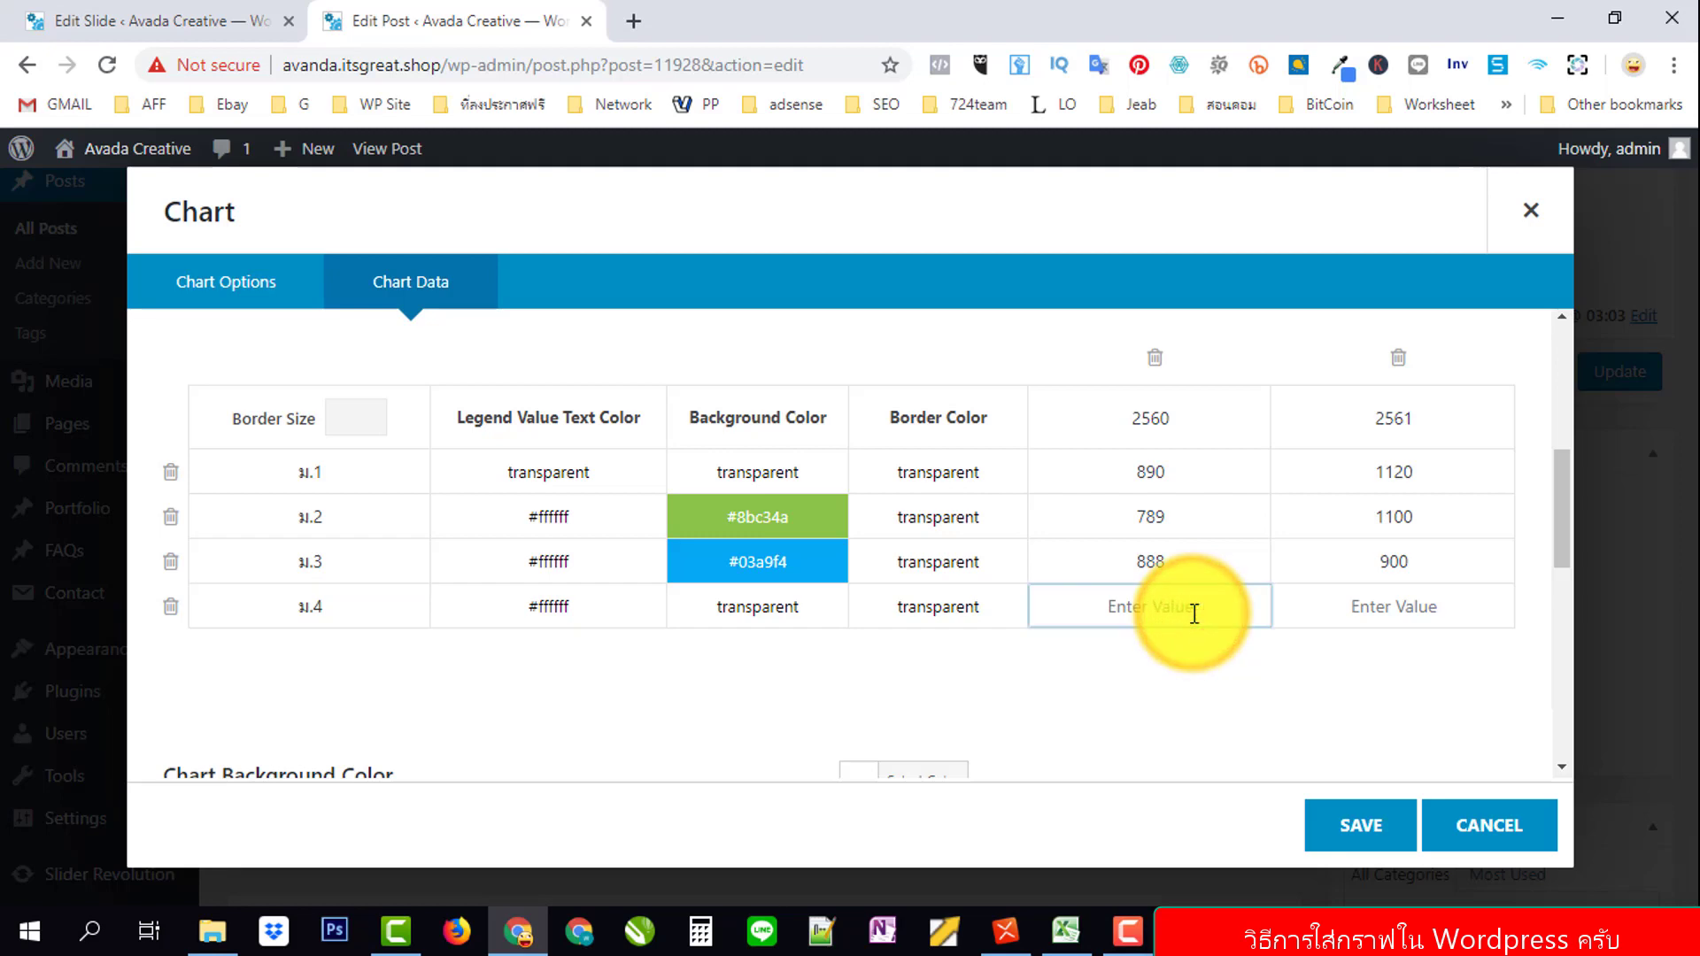
text(555)
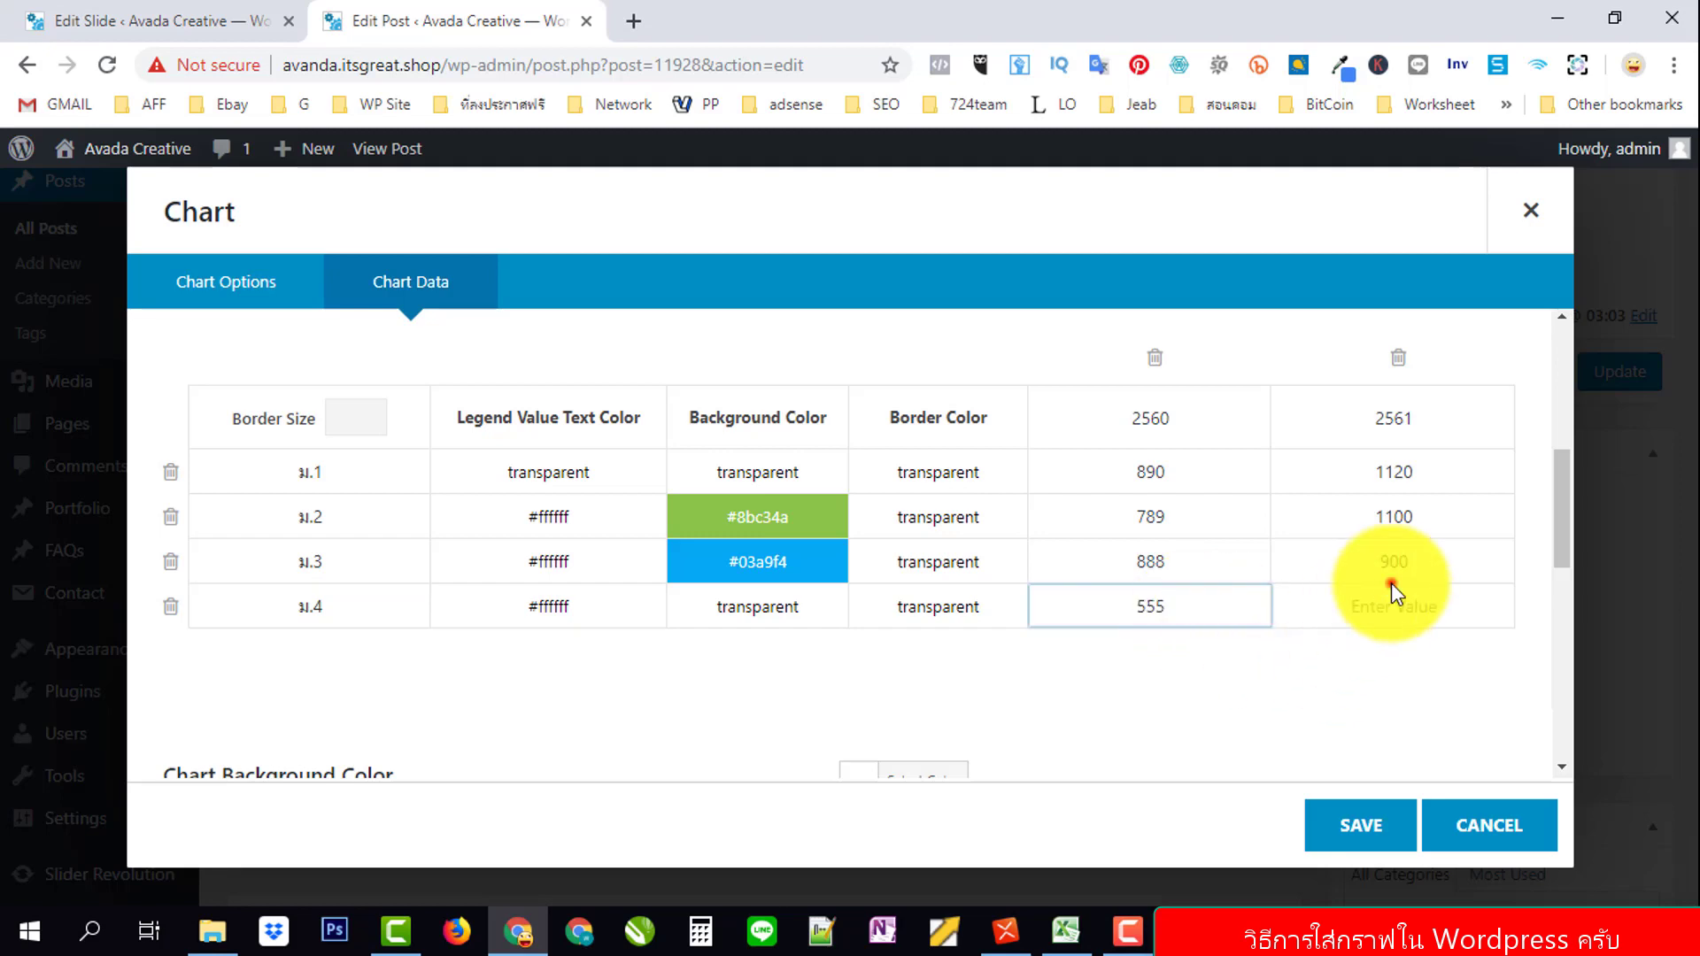
click(1391, 606)
text(999)
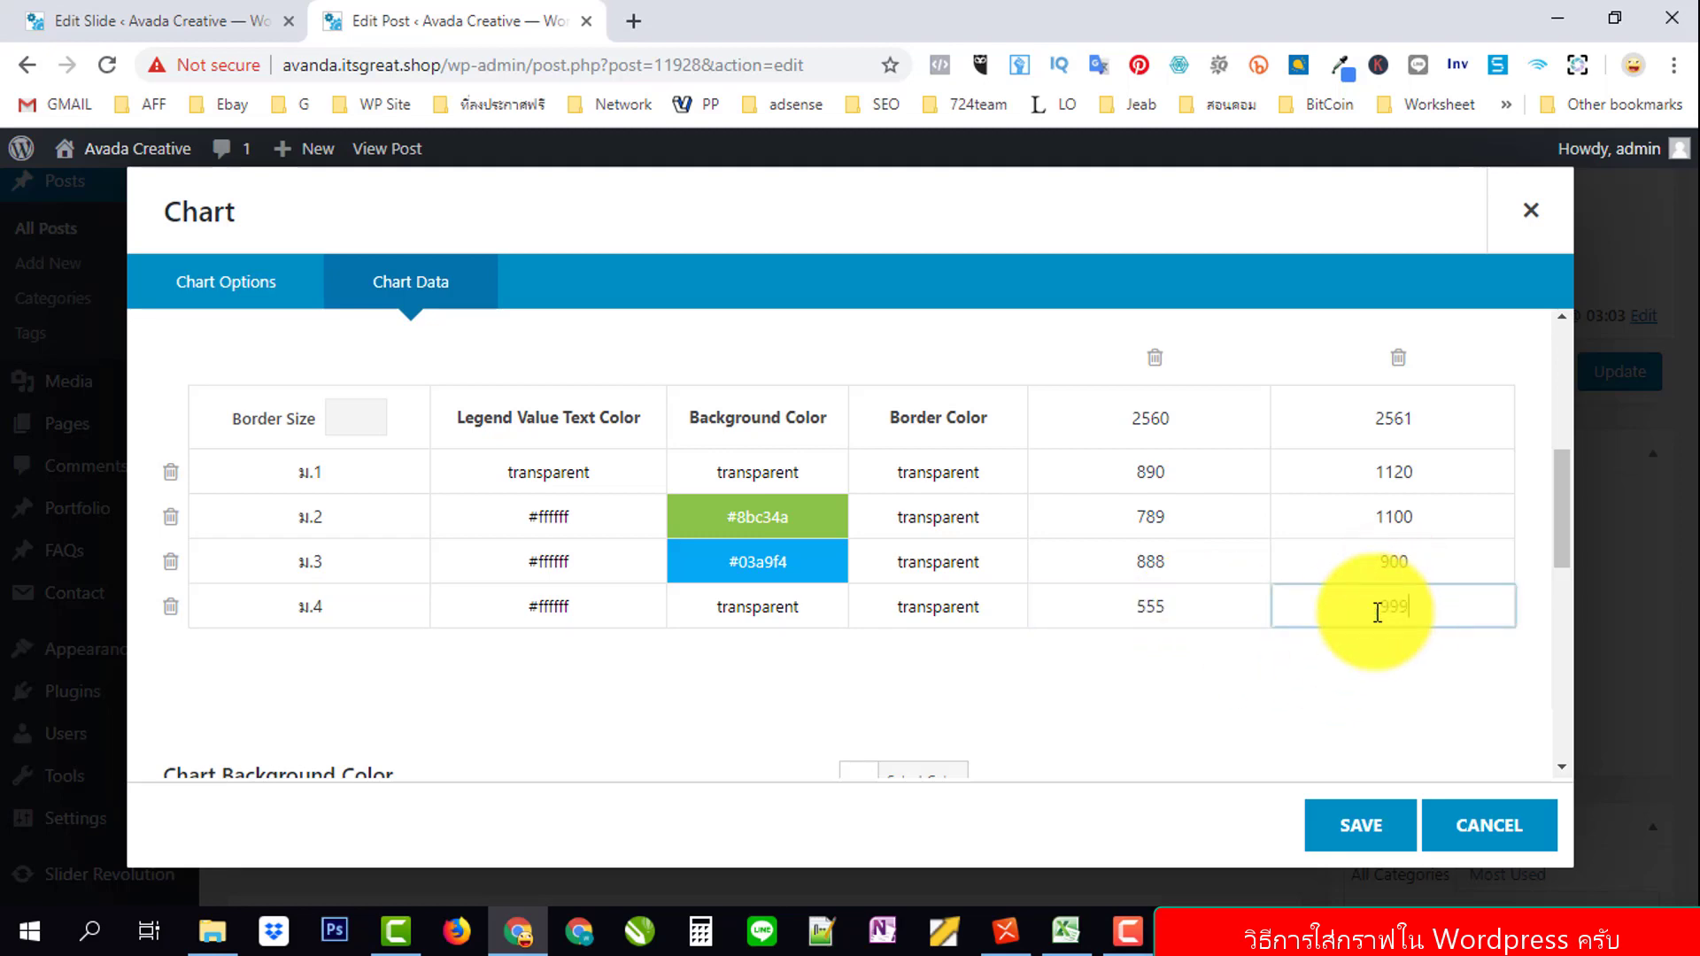
click(1064, 712)
drag(1411, 608, 1336, 609)
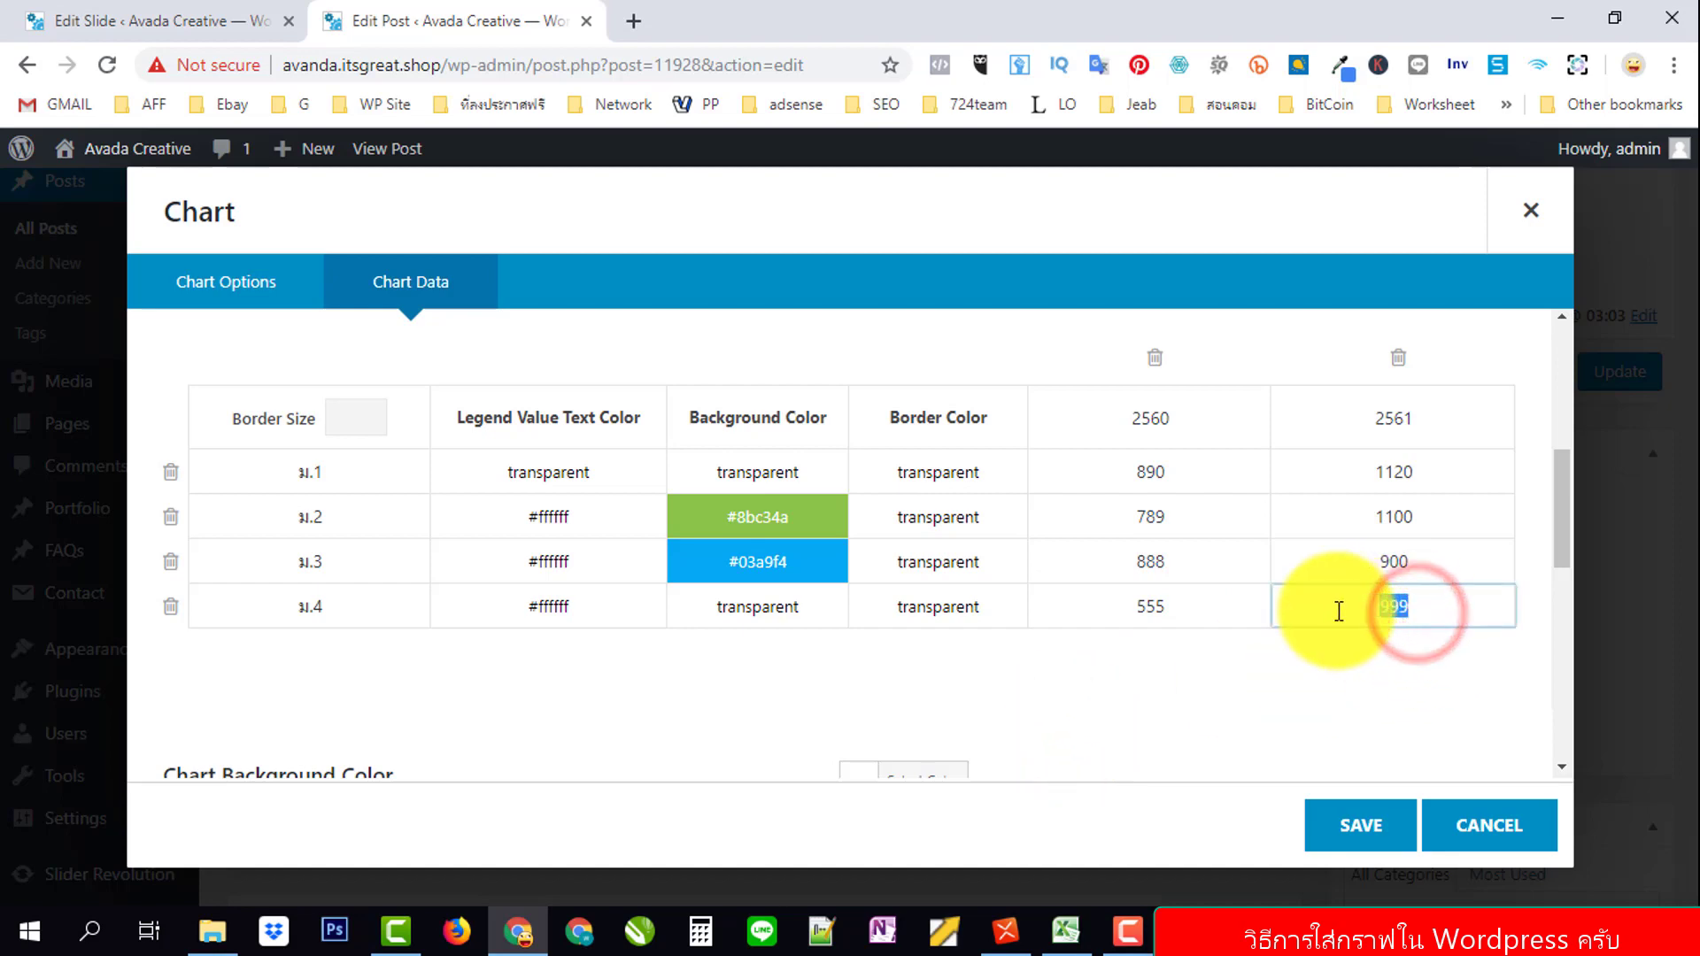
text(666)
click(1245, 675)
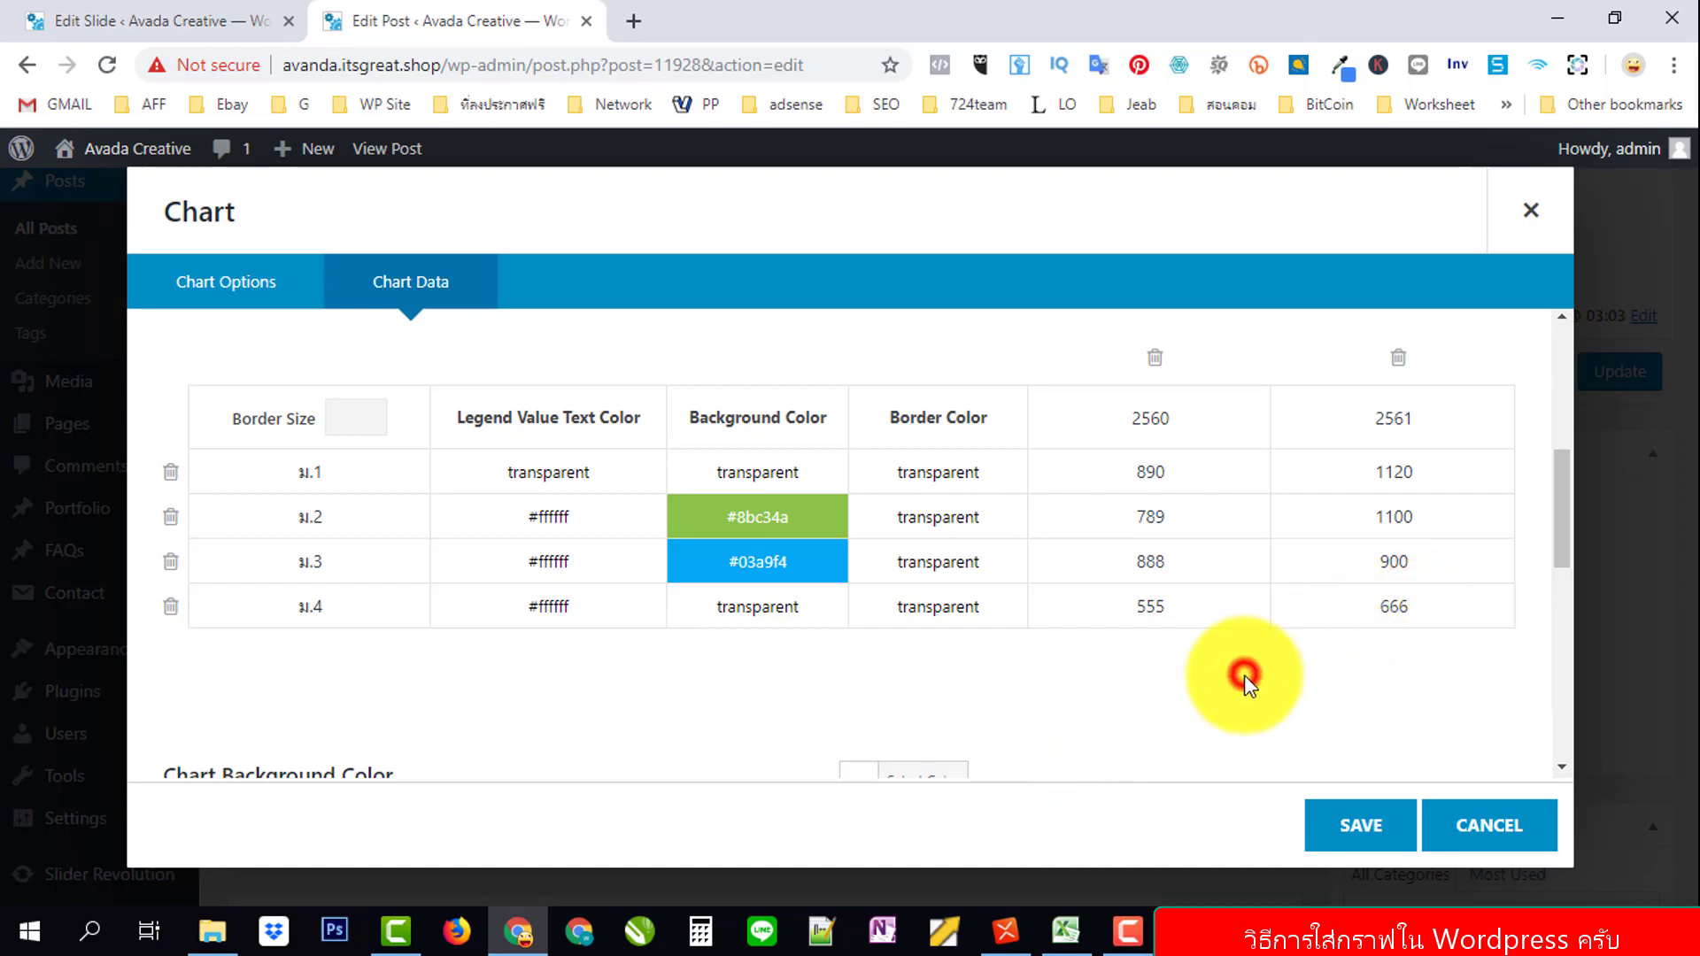
Reapply red #f44336 as the background color of the ม.1 data set.
click(799, 476)
scroll(949, 651, down, 3)
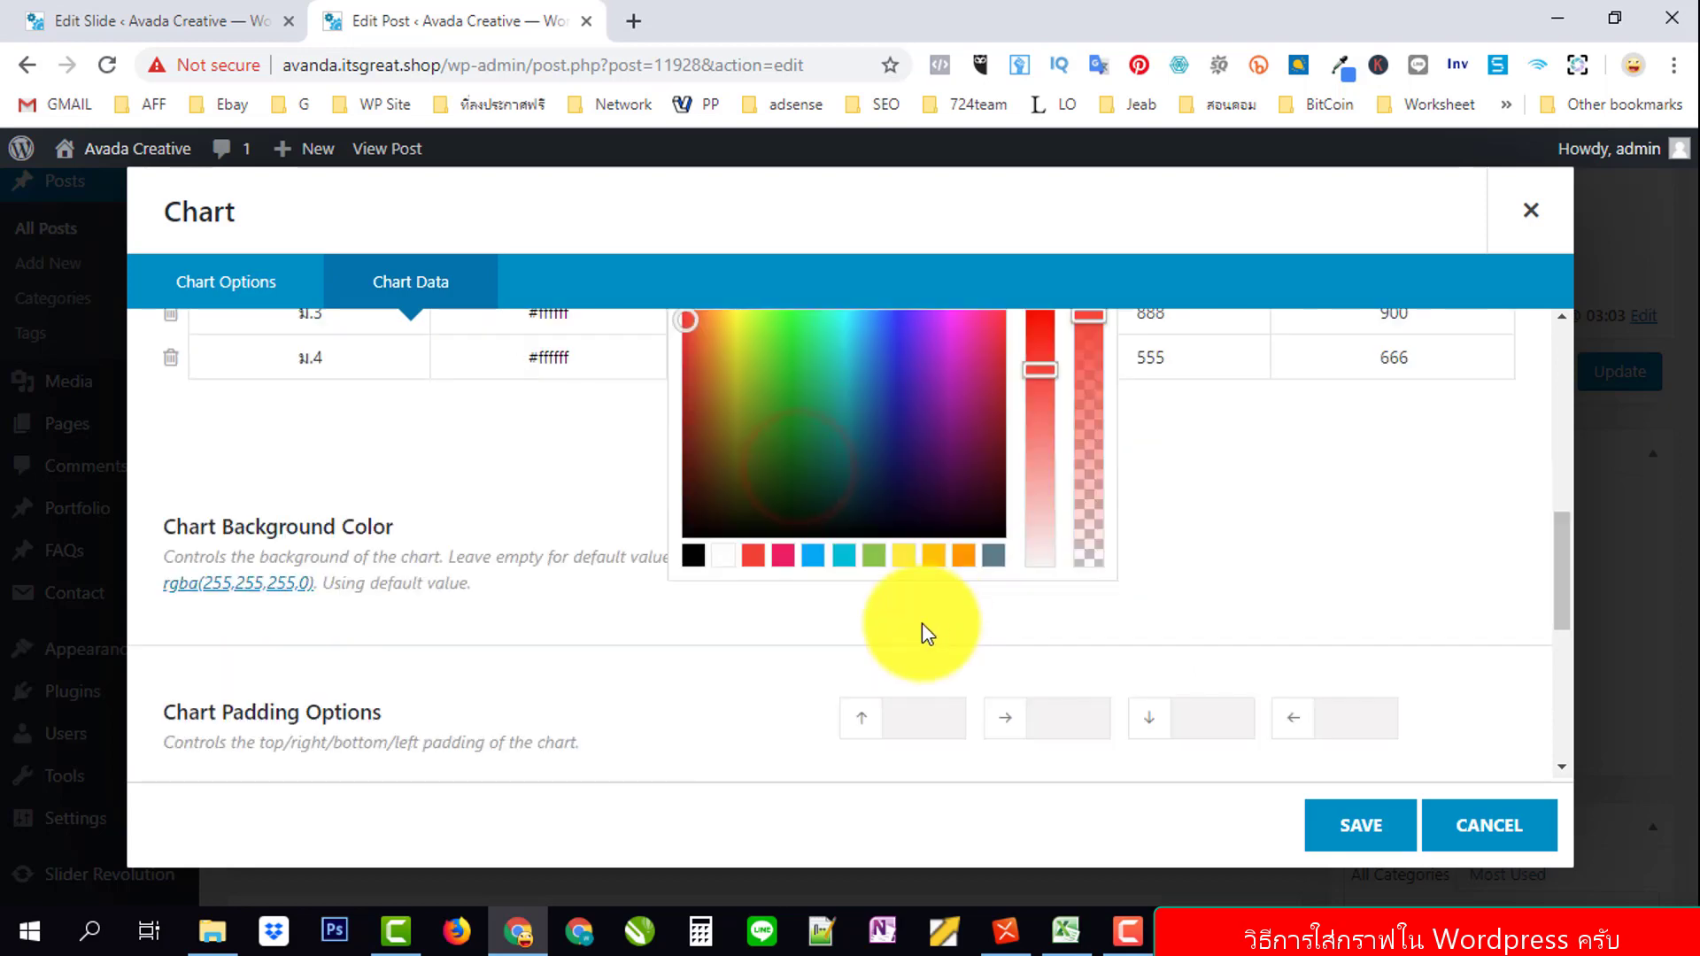
click(753, 556)
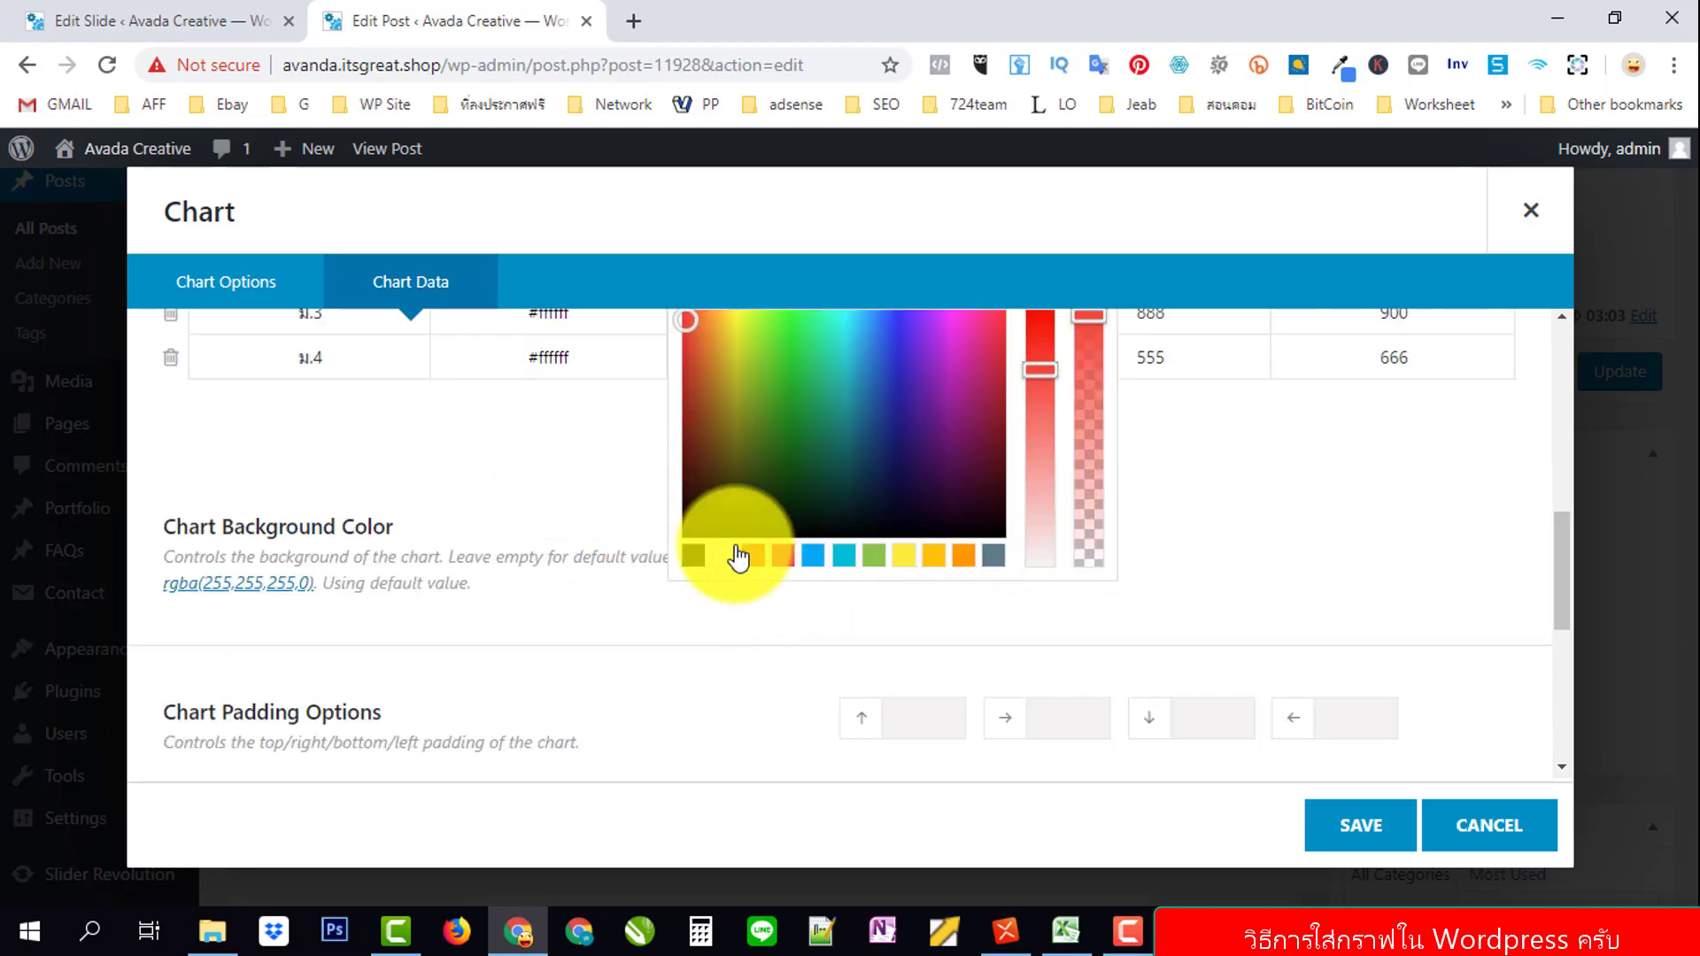
click(738, 555)
click(602, 482)
Set the background color of the ม.4 data set to orange #ff9800.
scroll(956, 491, up, 3)
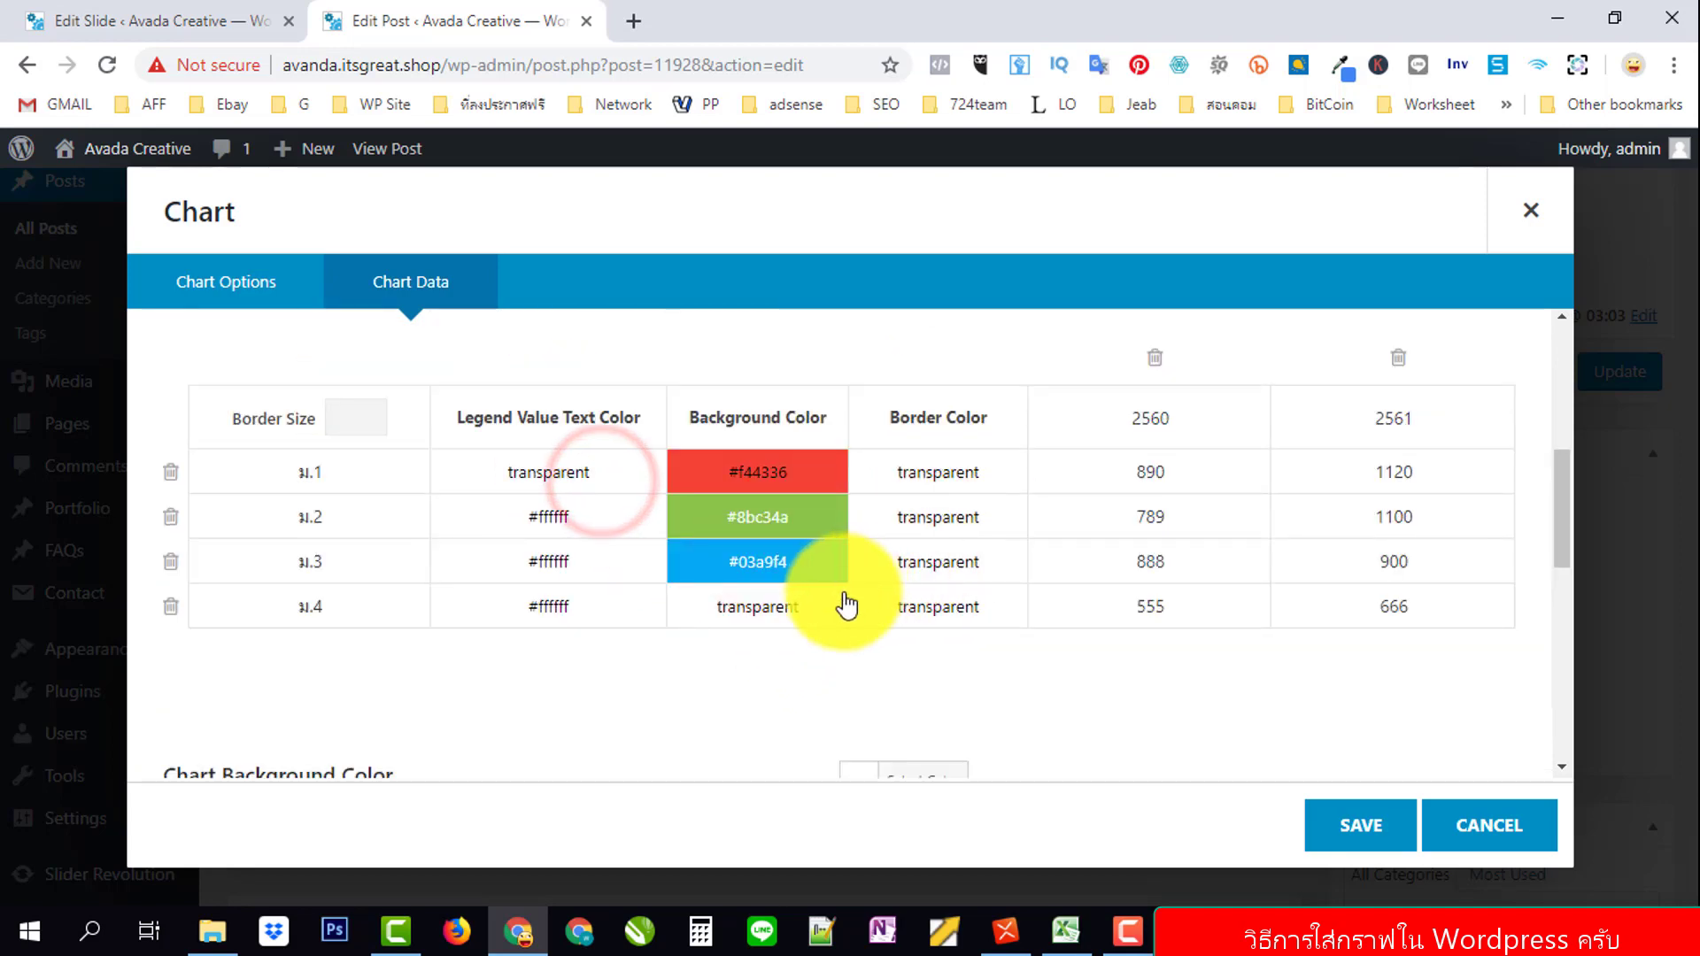
click(783, 609)
scroll(1170, 636, down, 5)
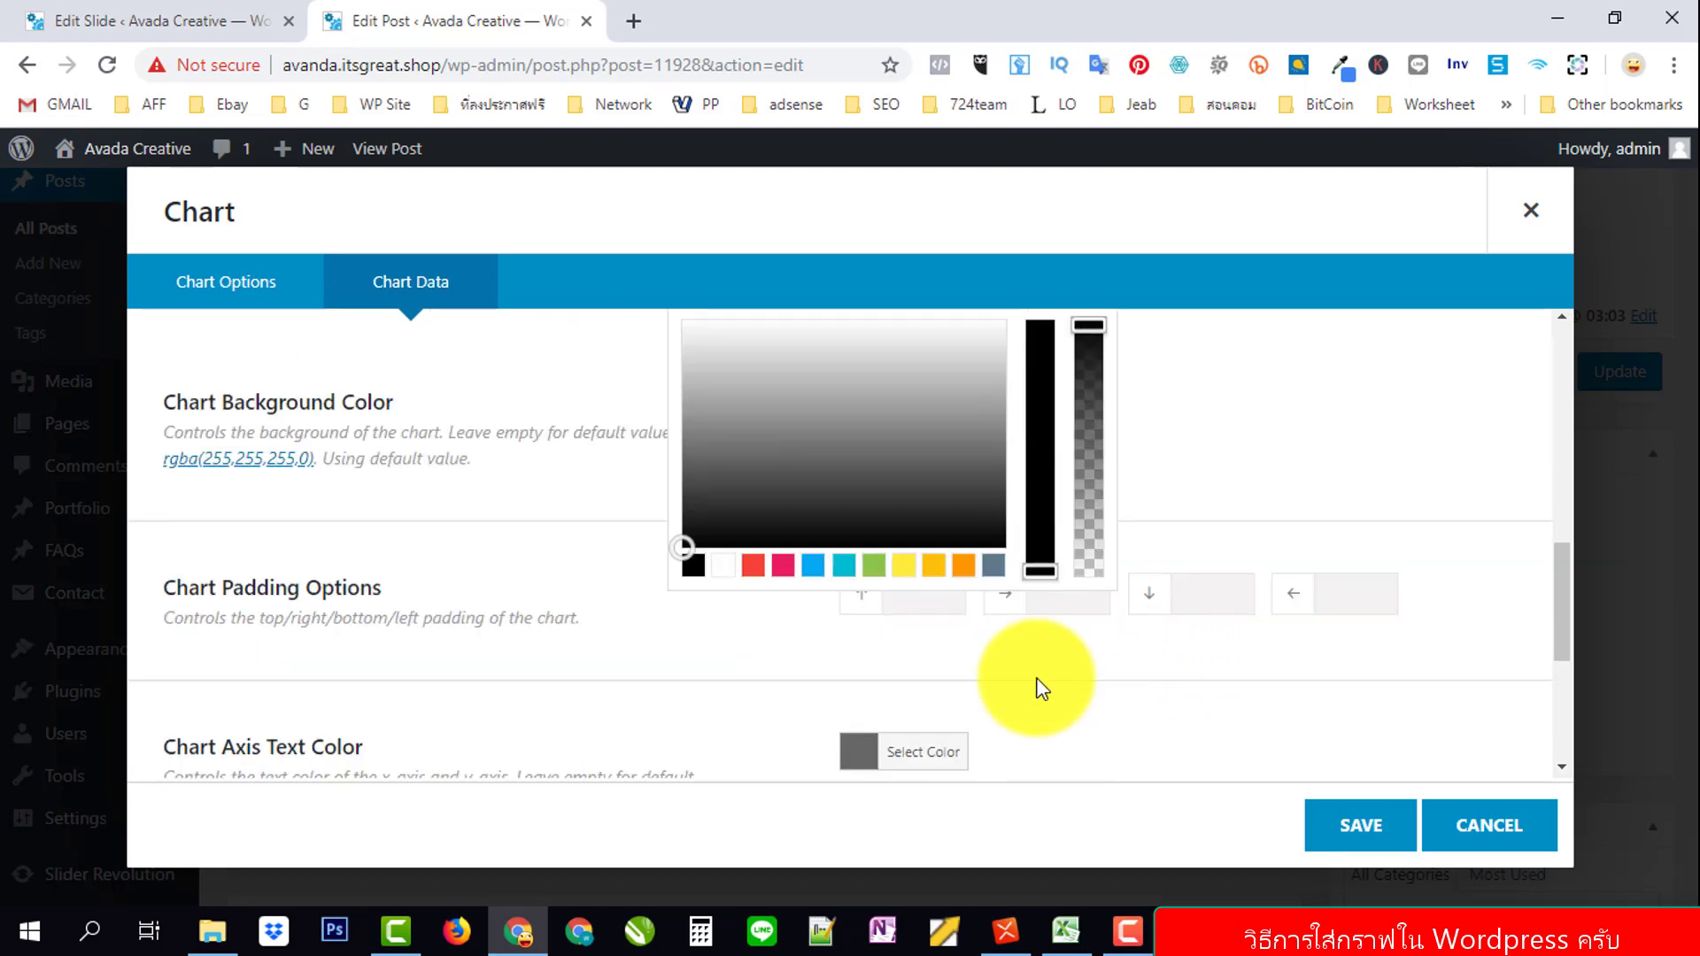
scroll(1158, 582, up, 3)
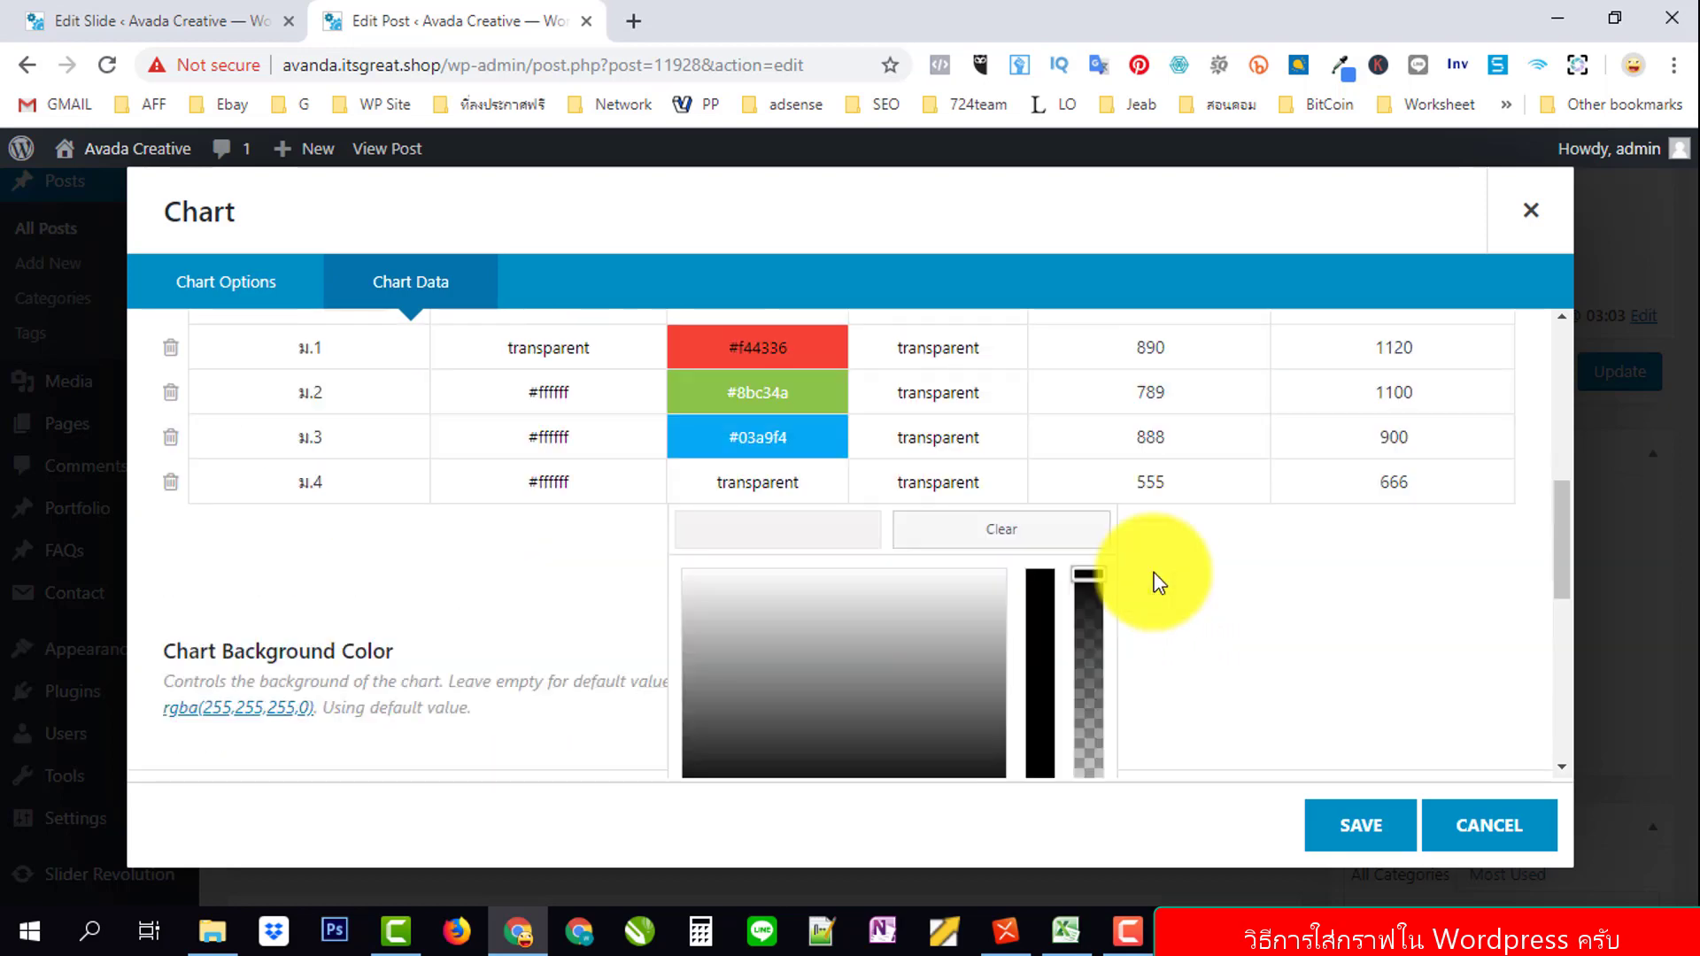
scroll(1158, 582, down, 3)
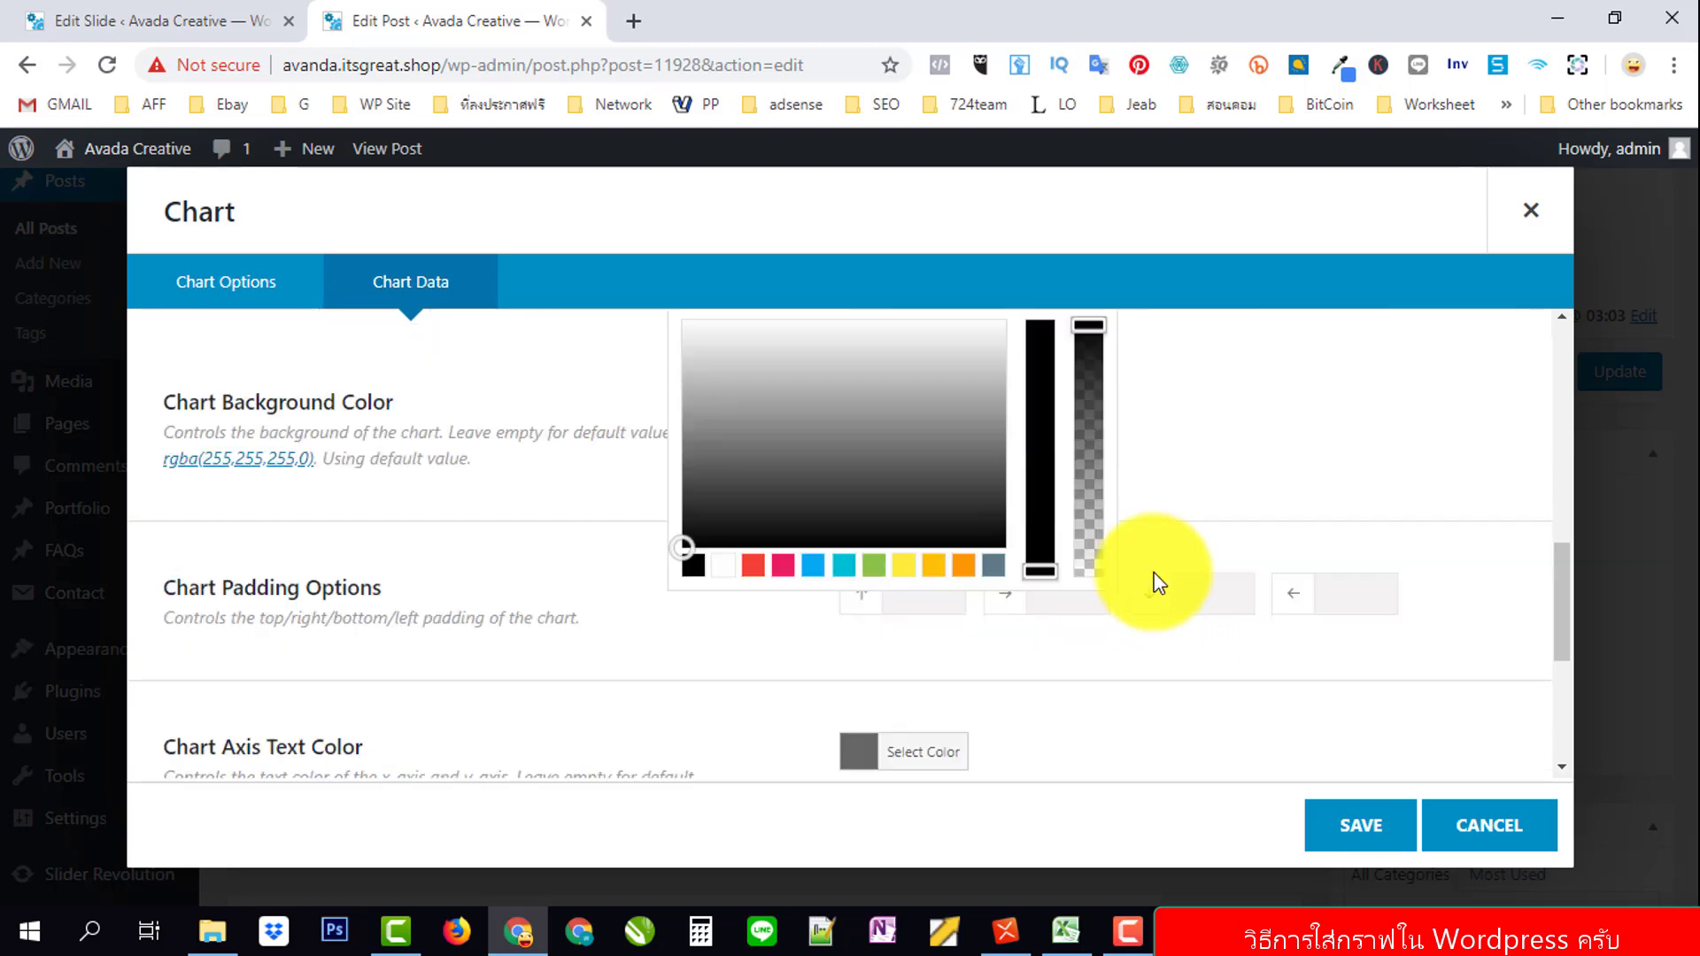
click(965, 569)
click(1209, 487)
Save the chart element's settings and update the post.
scroll(1209, 487, up, 2)
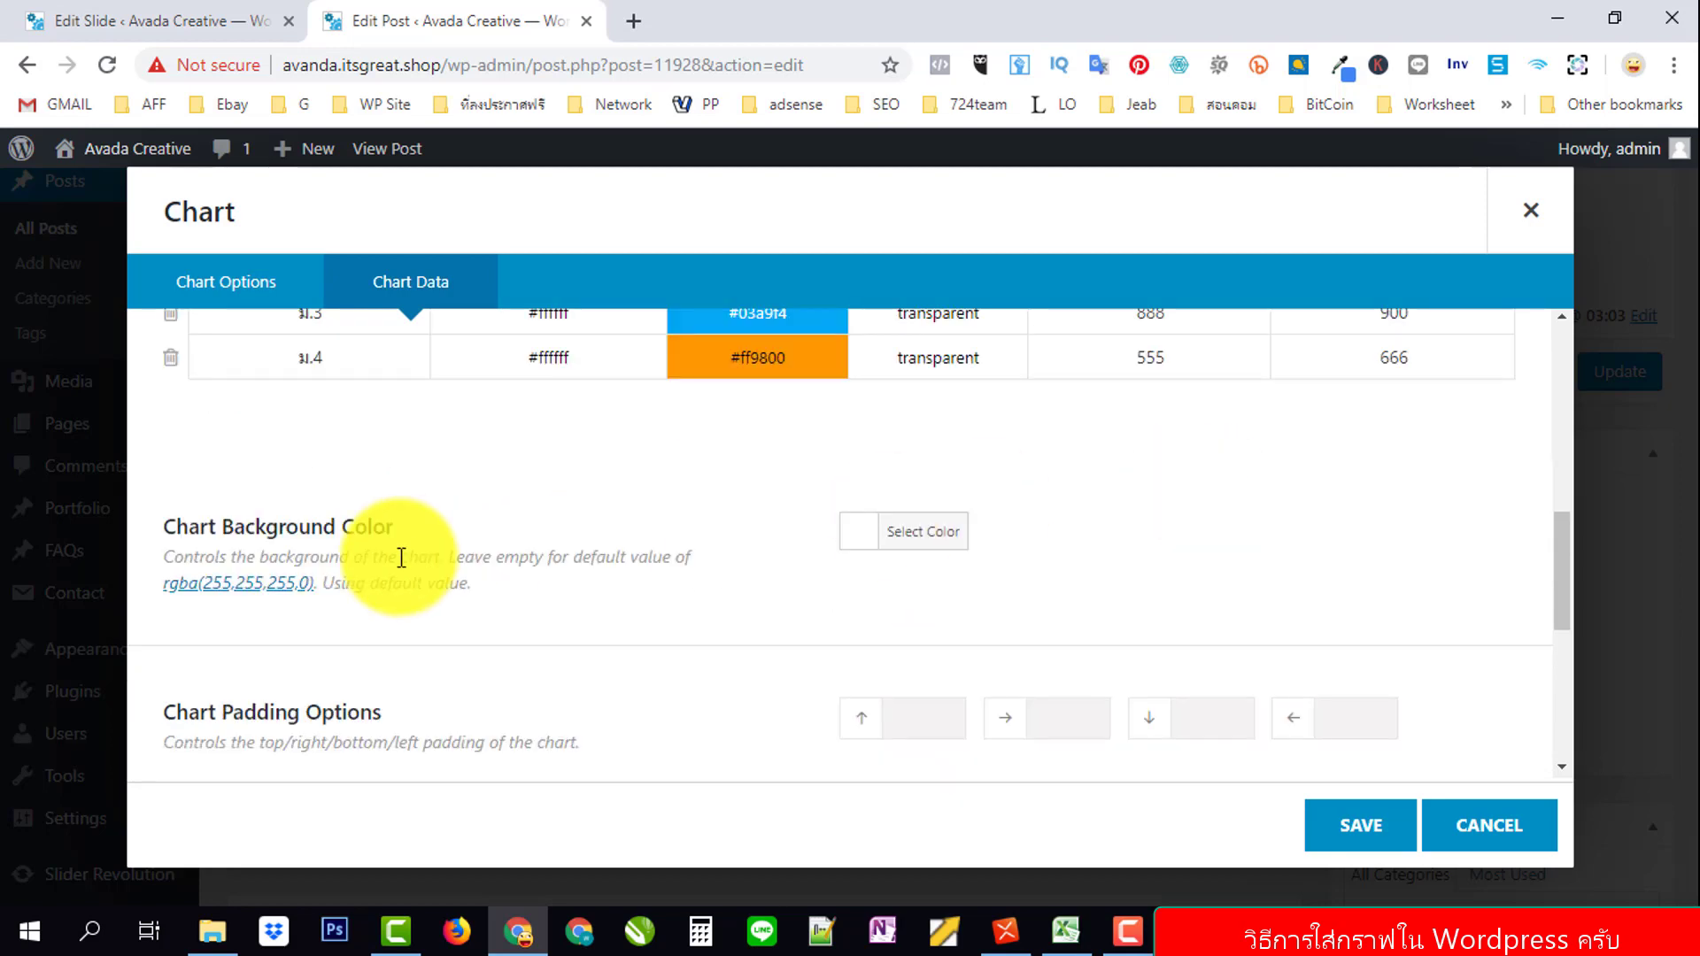
scroll(1110, 537, up, 4)
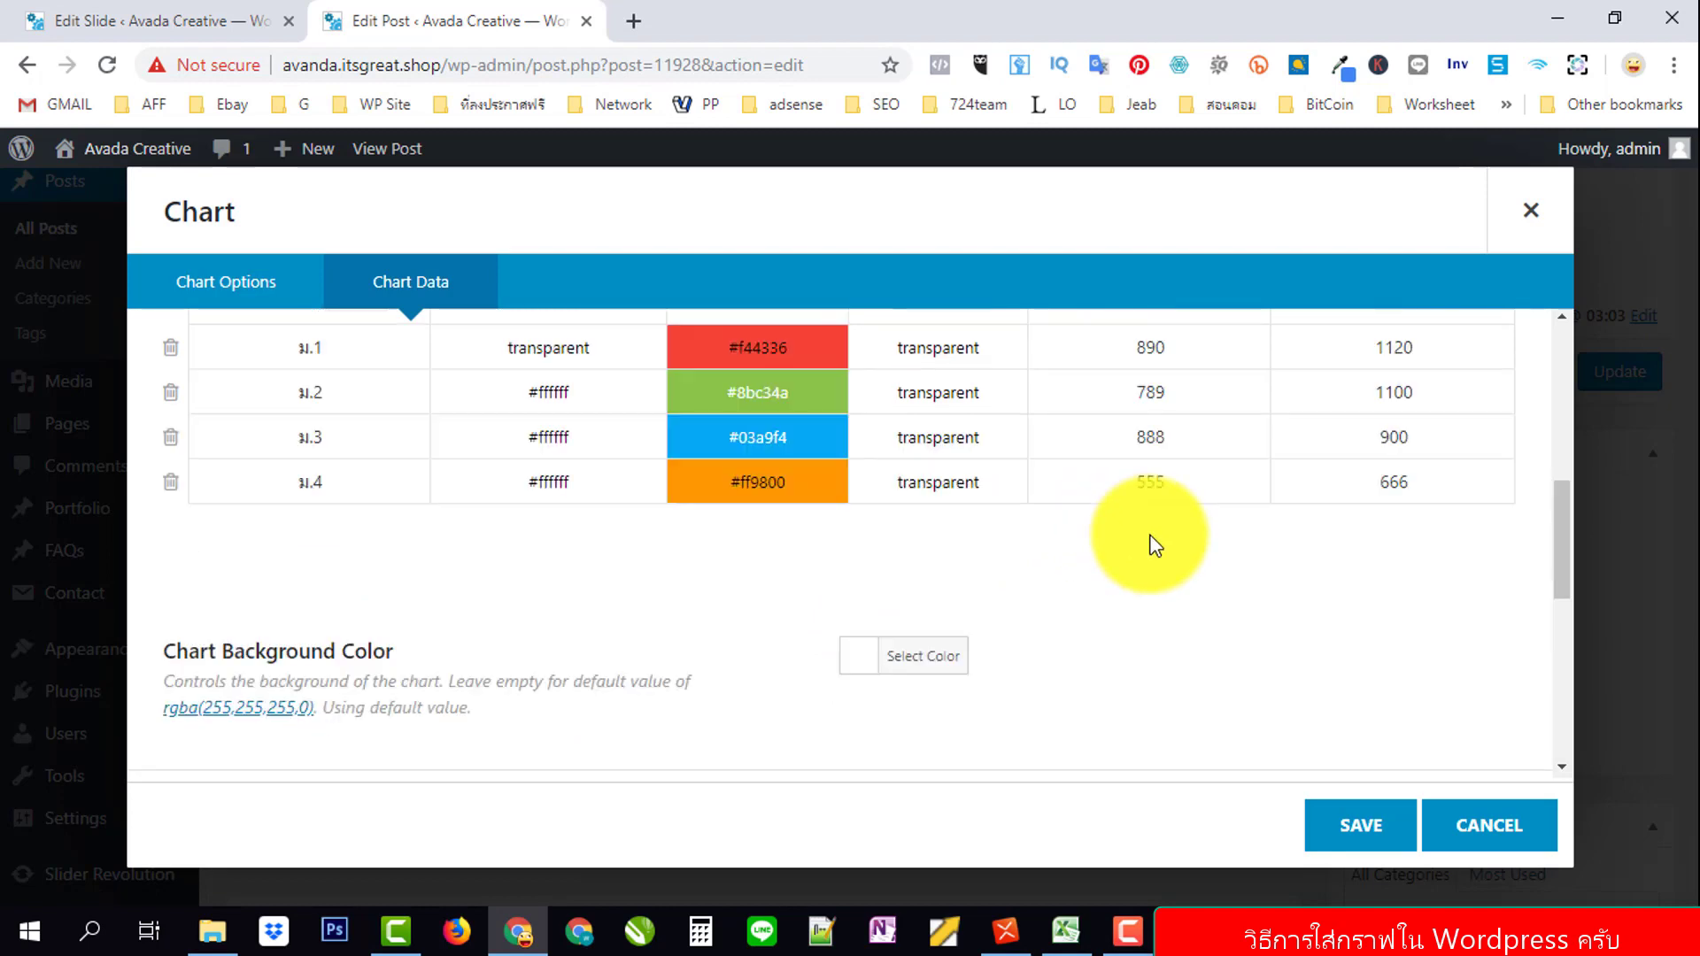
scroll(1236, 561, down, 4)
scroll(1241, 562, down, 1)
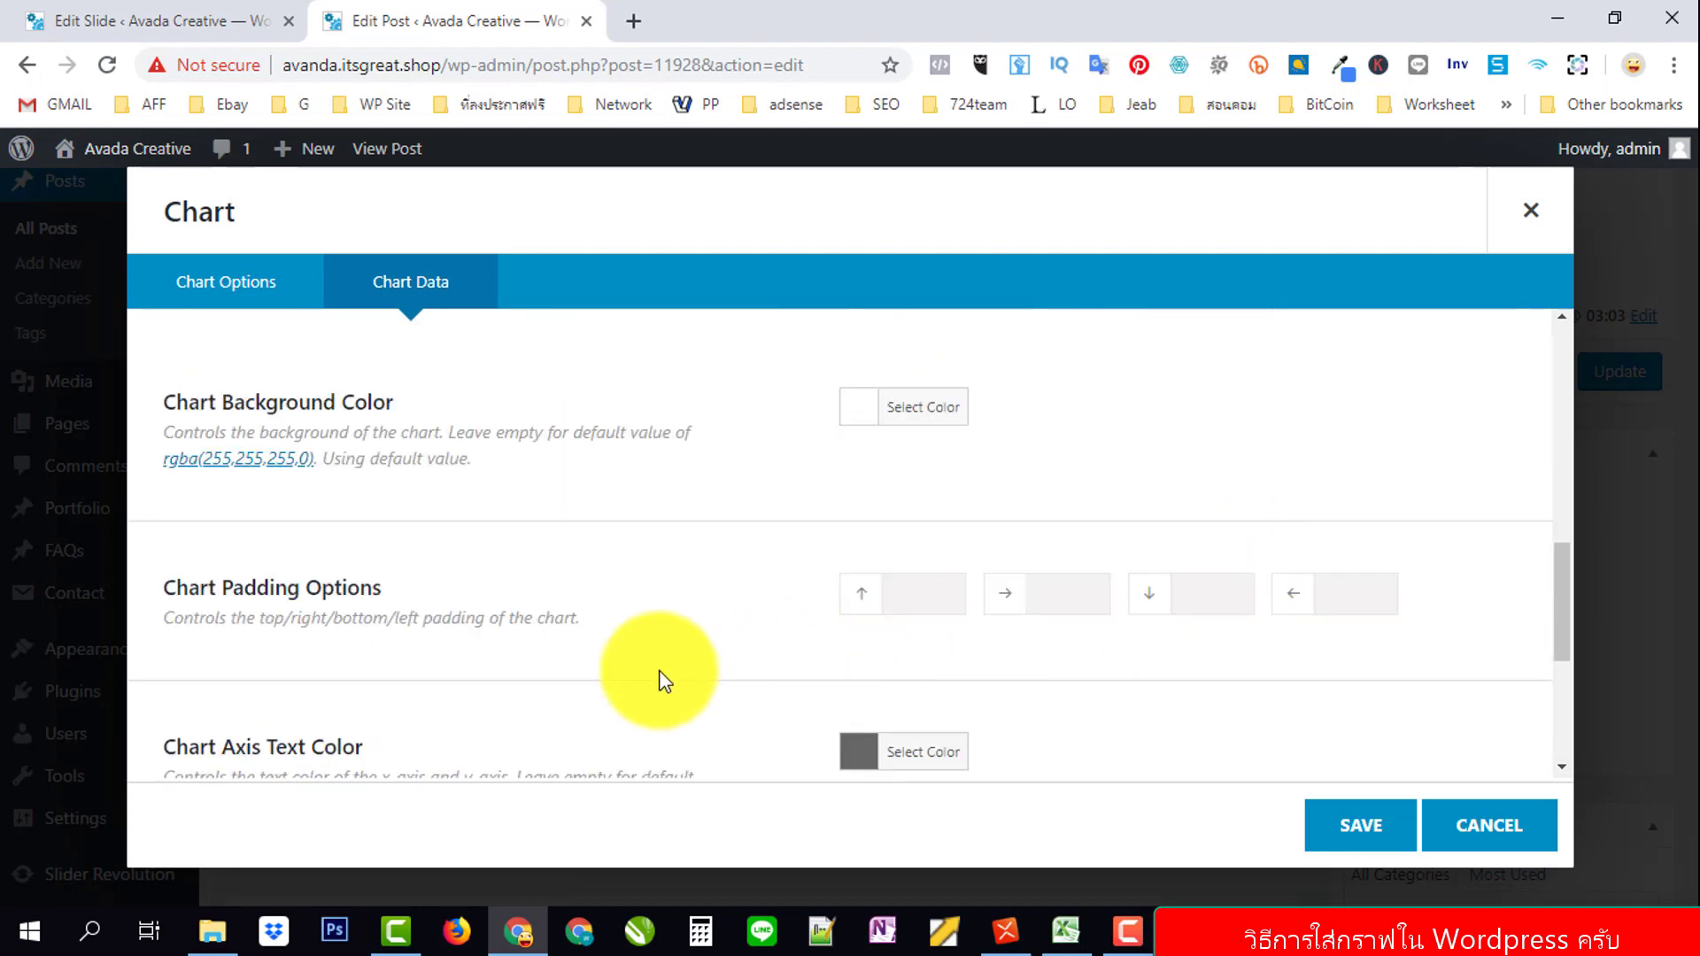
scroll(1018, 642, down, 1)
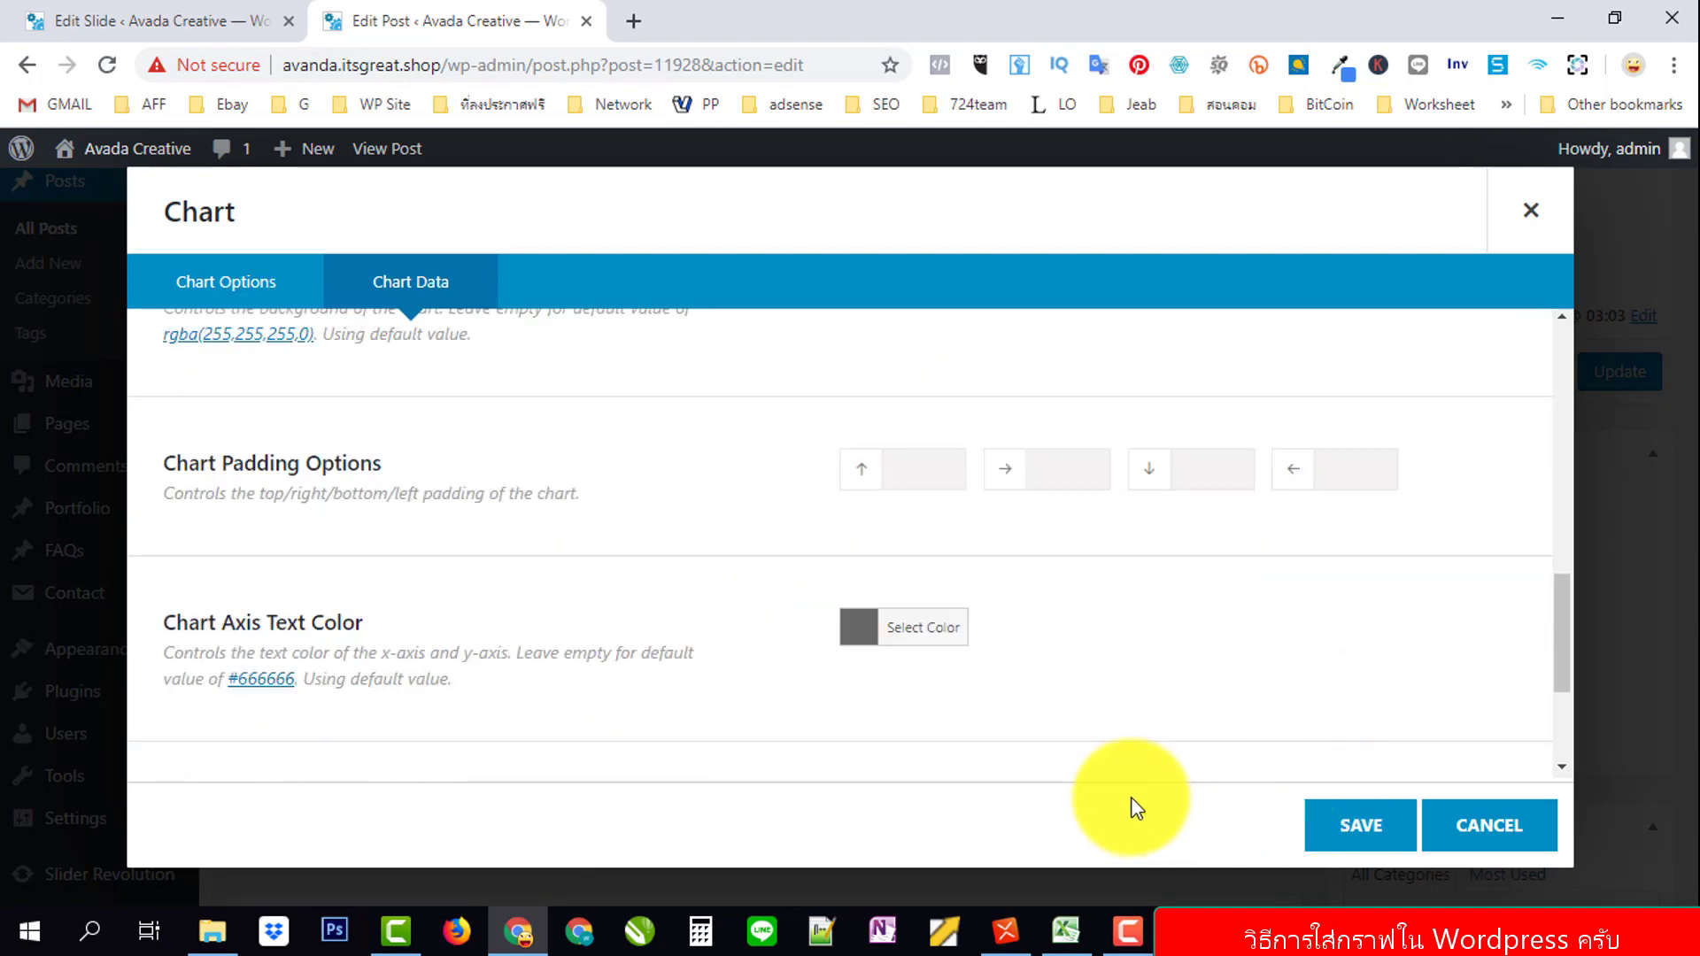
click(1360, 826)
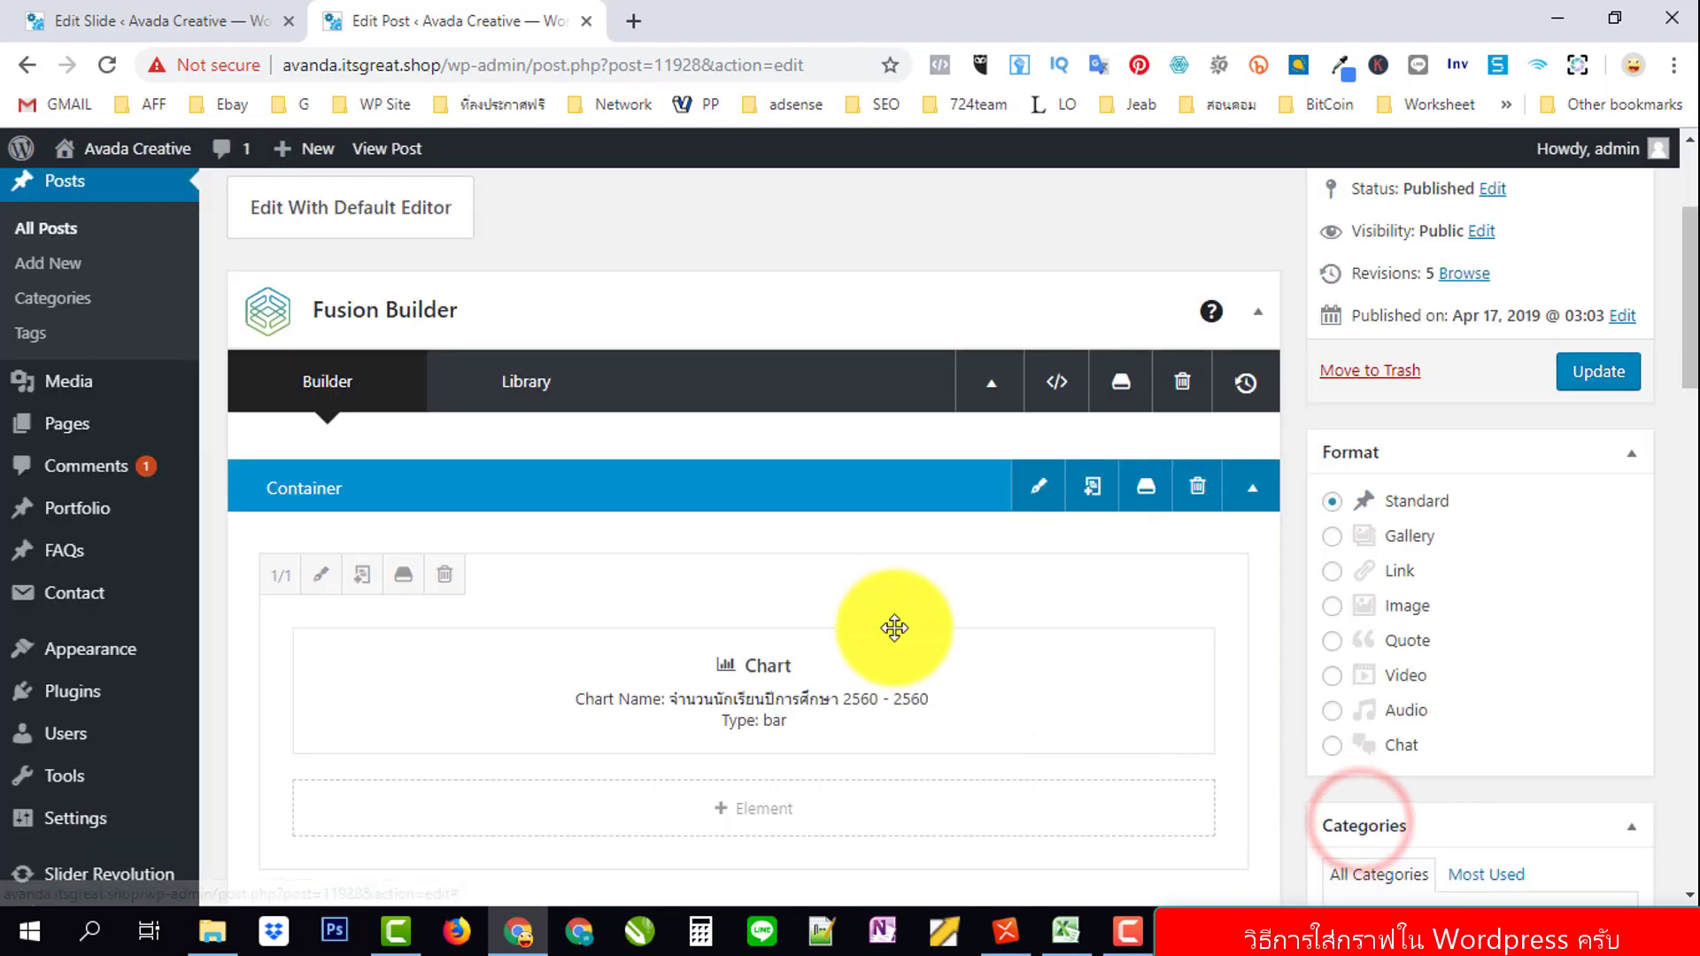
scroll(1071, 533, down, 2)
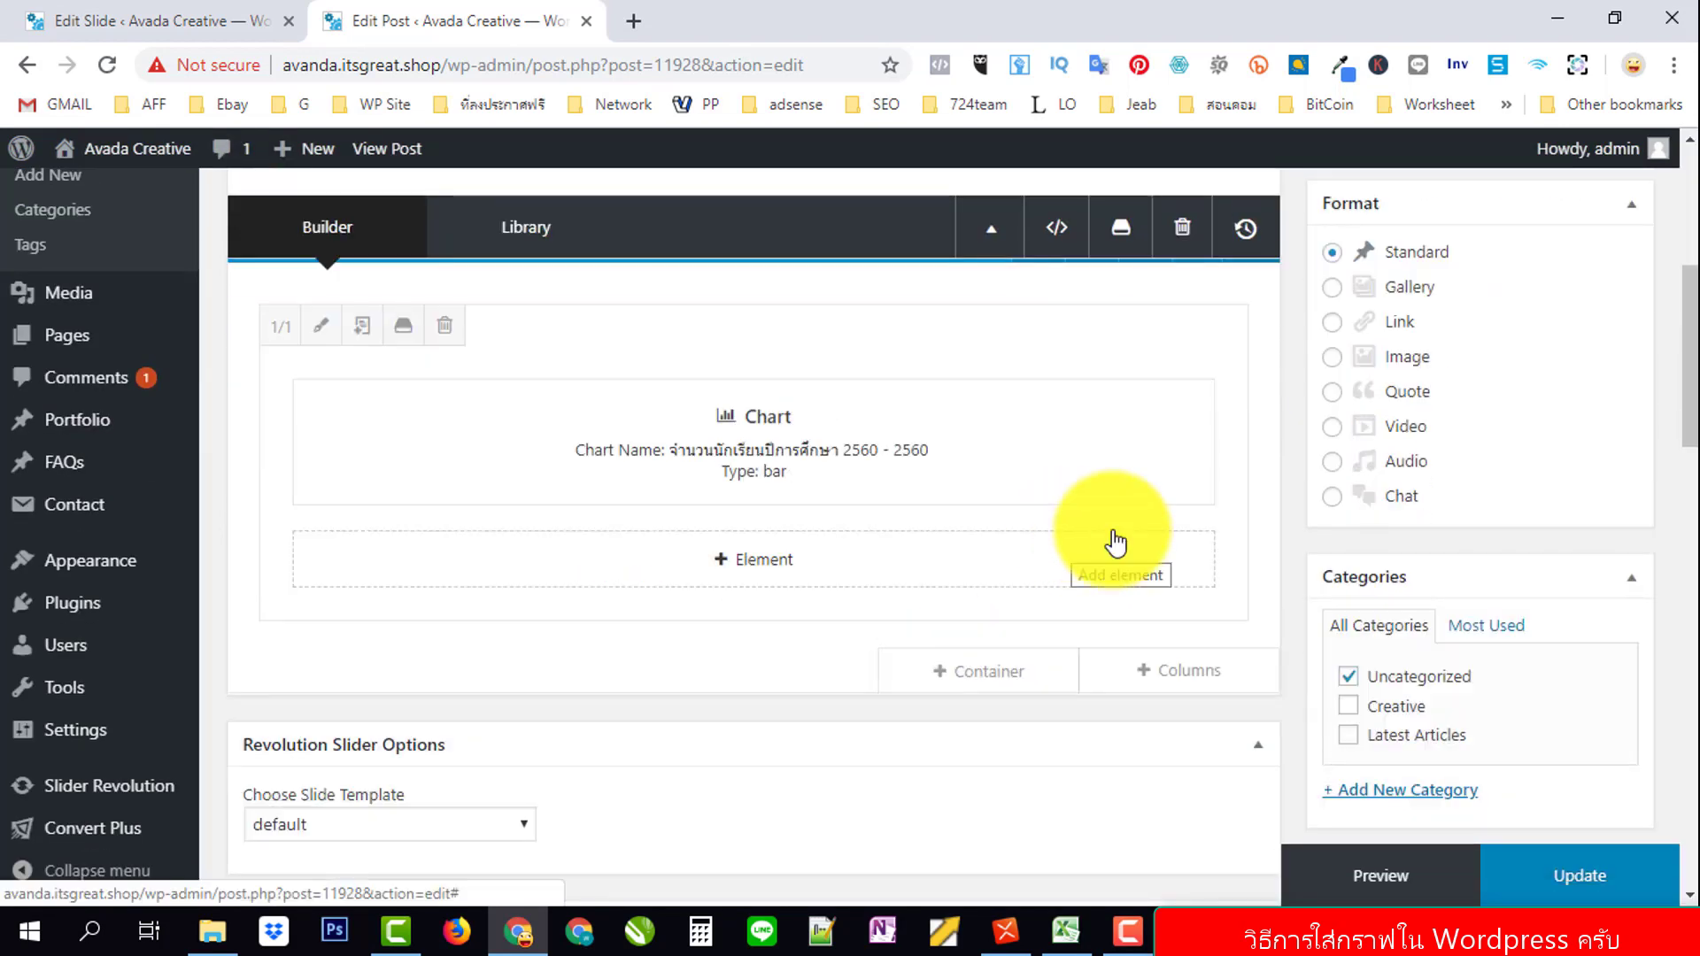
scroll(1112, 539, up, 3)
click(1615, 379)
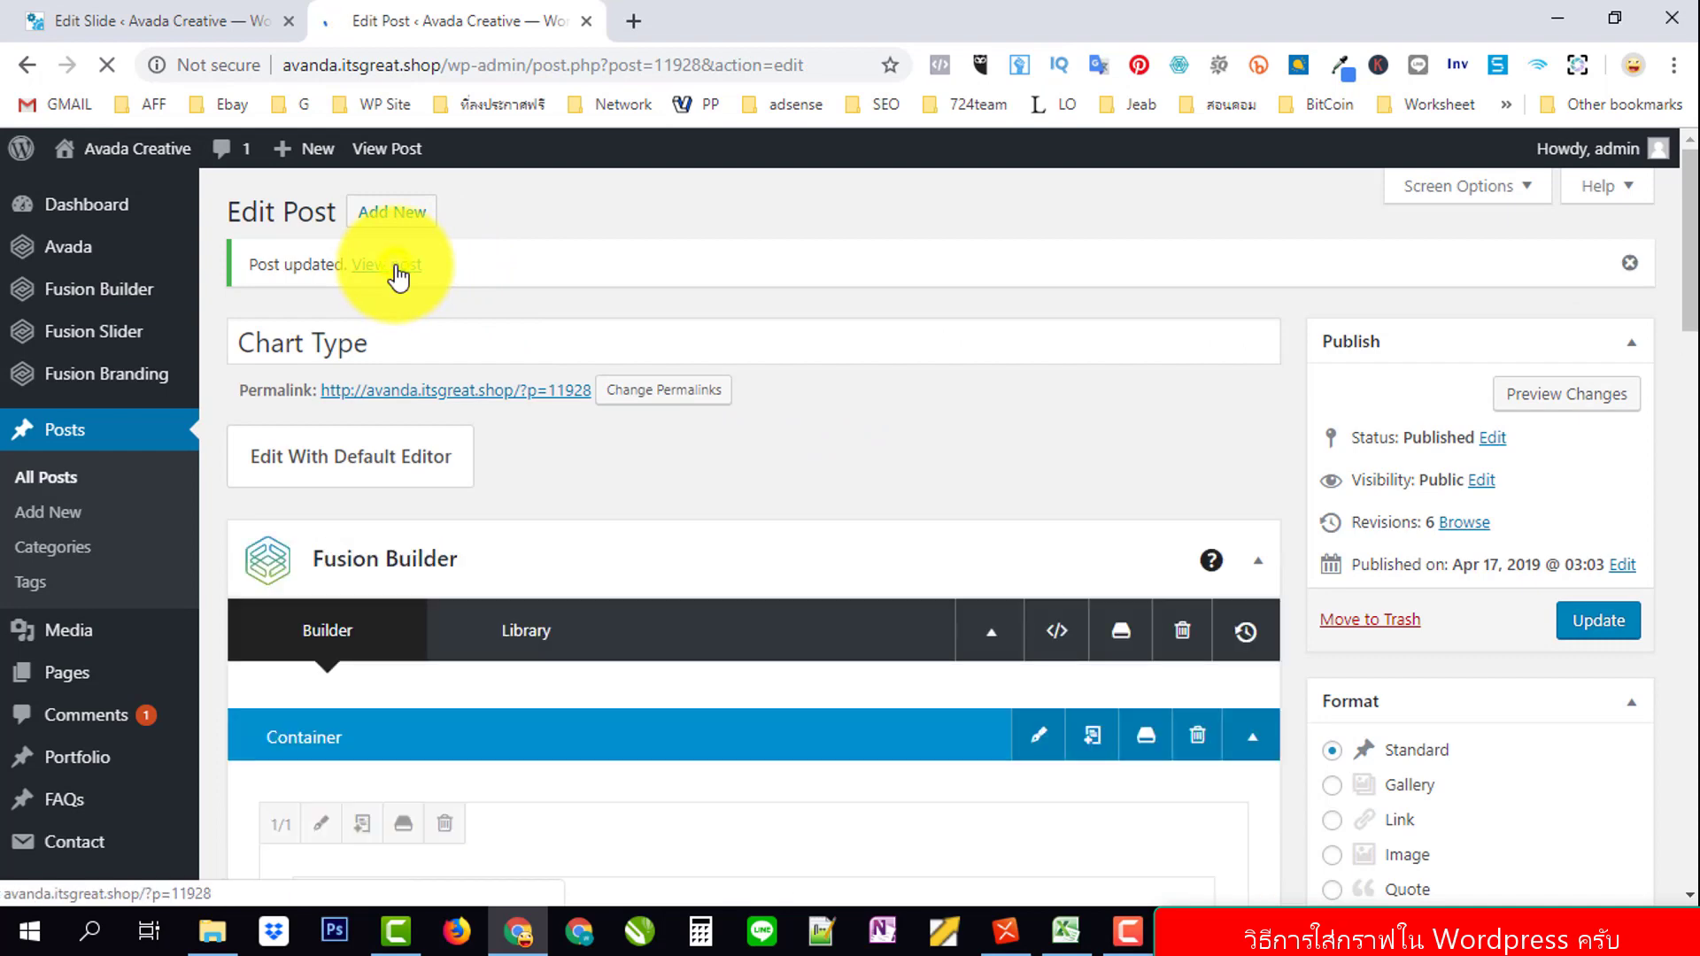
Open the published post in a new browser tab and examine the bar chart's title, legend, bars and axis labels.
right_click(397, 266)
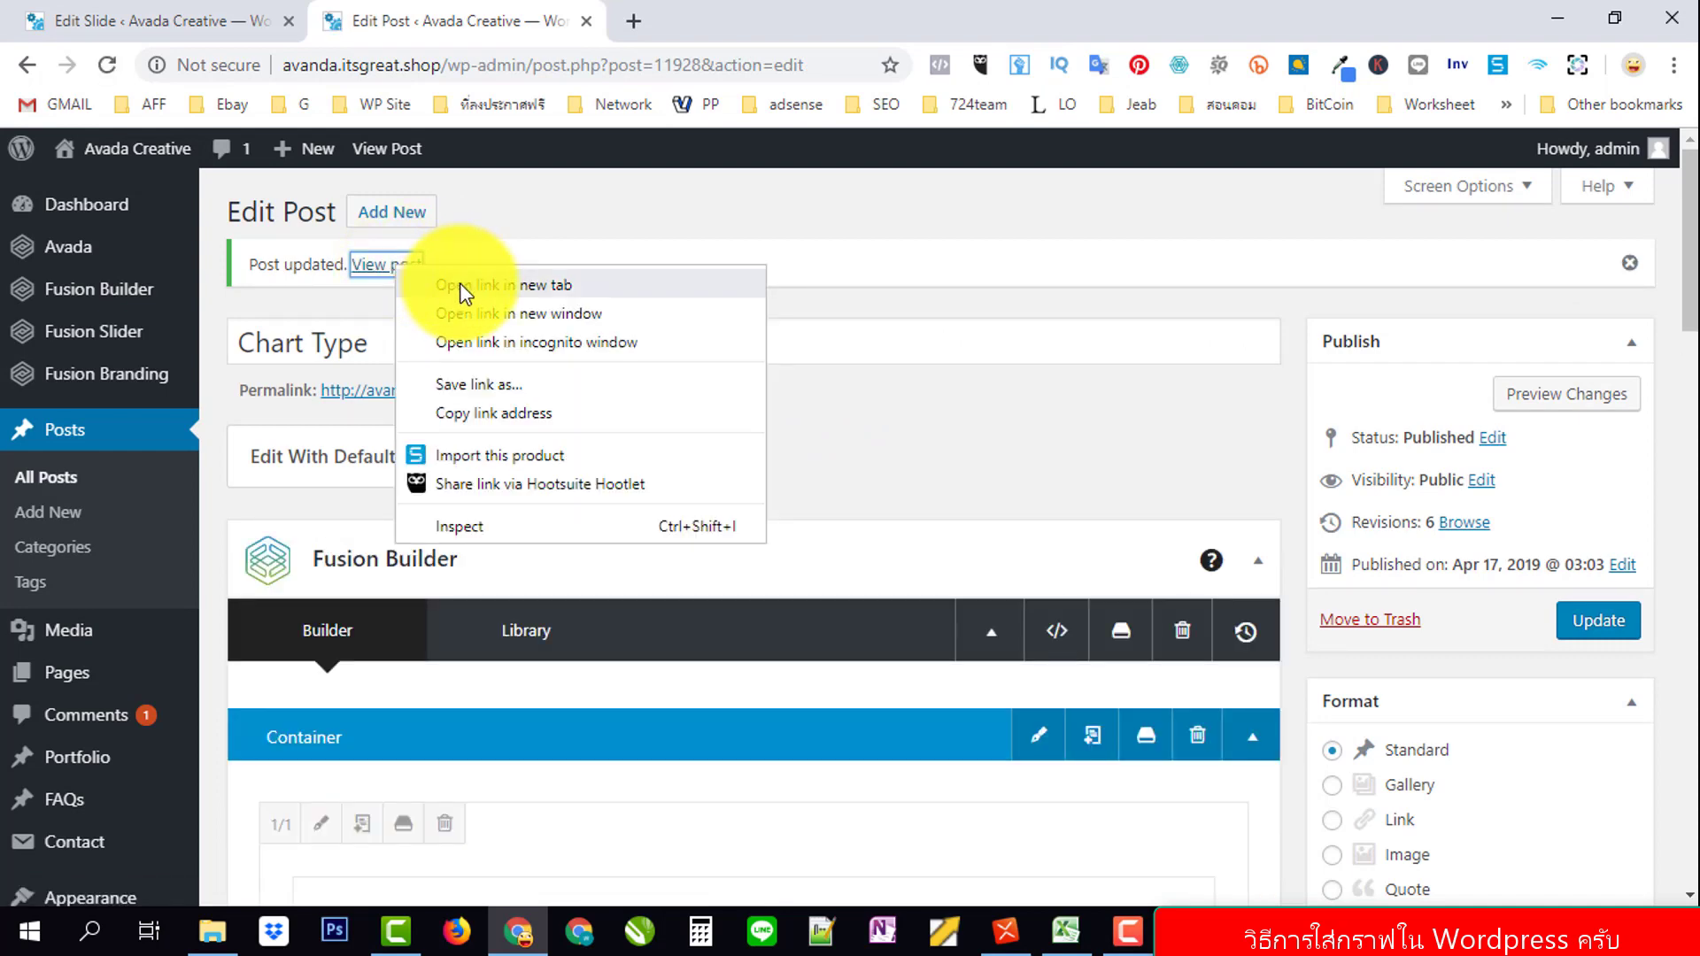
click(460, 283)
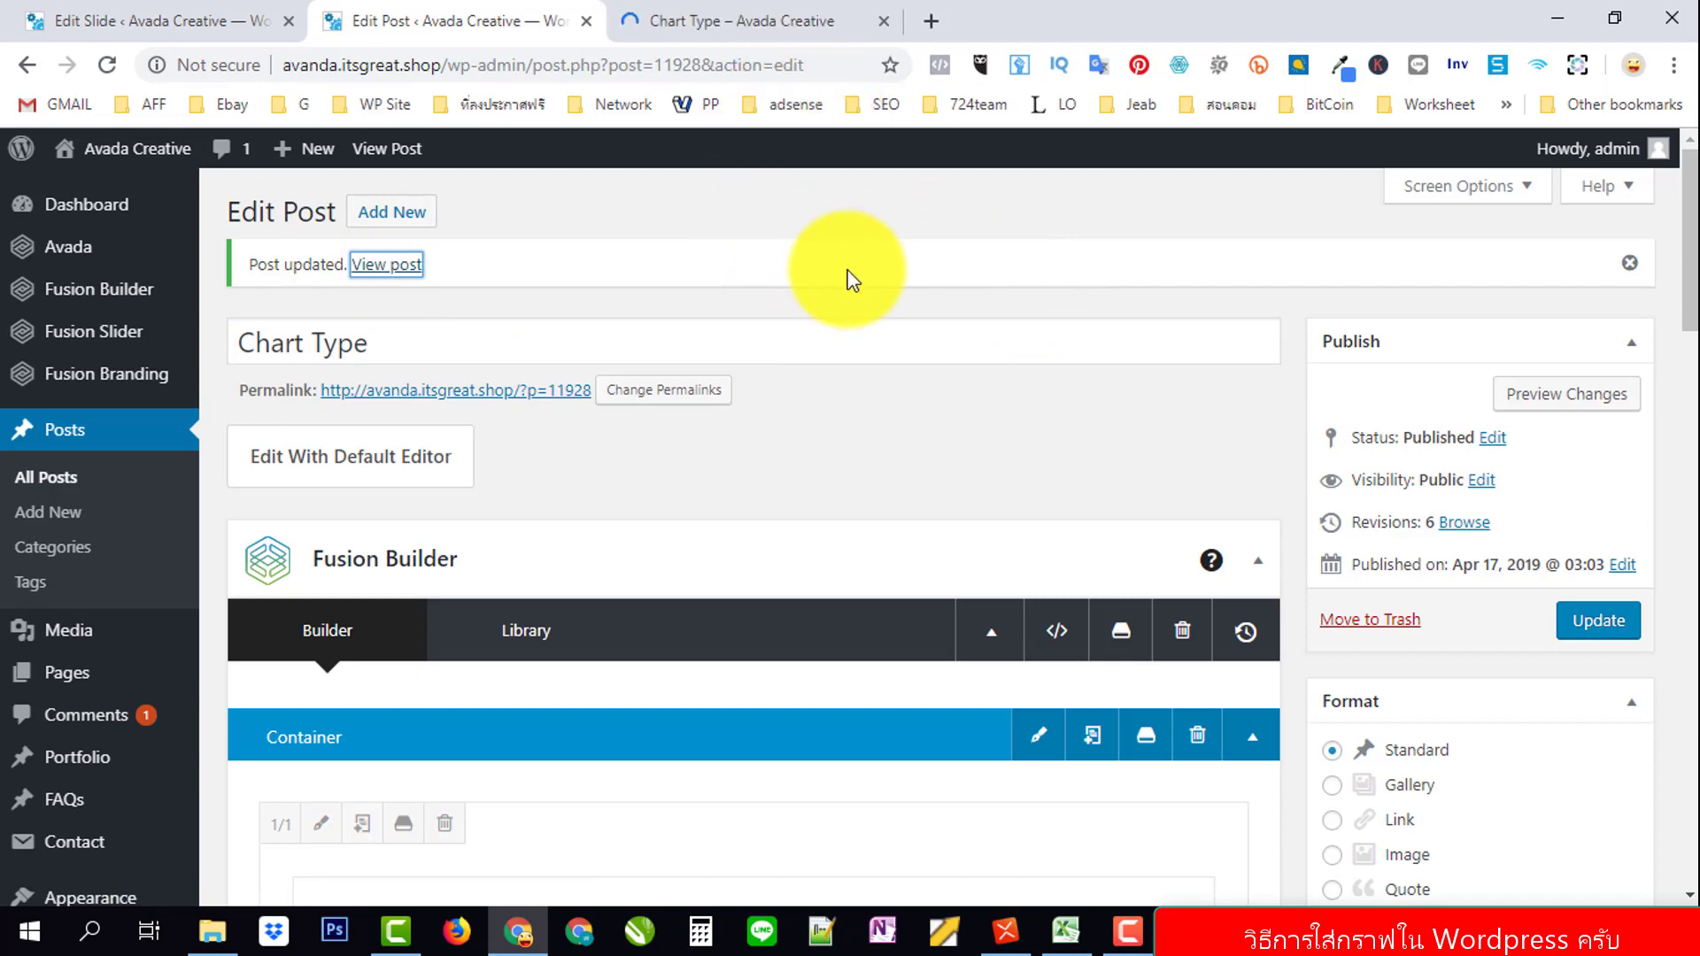
click(784, 18)
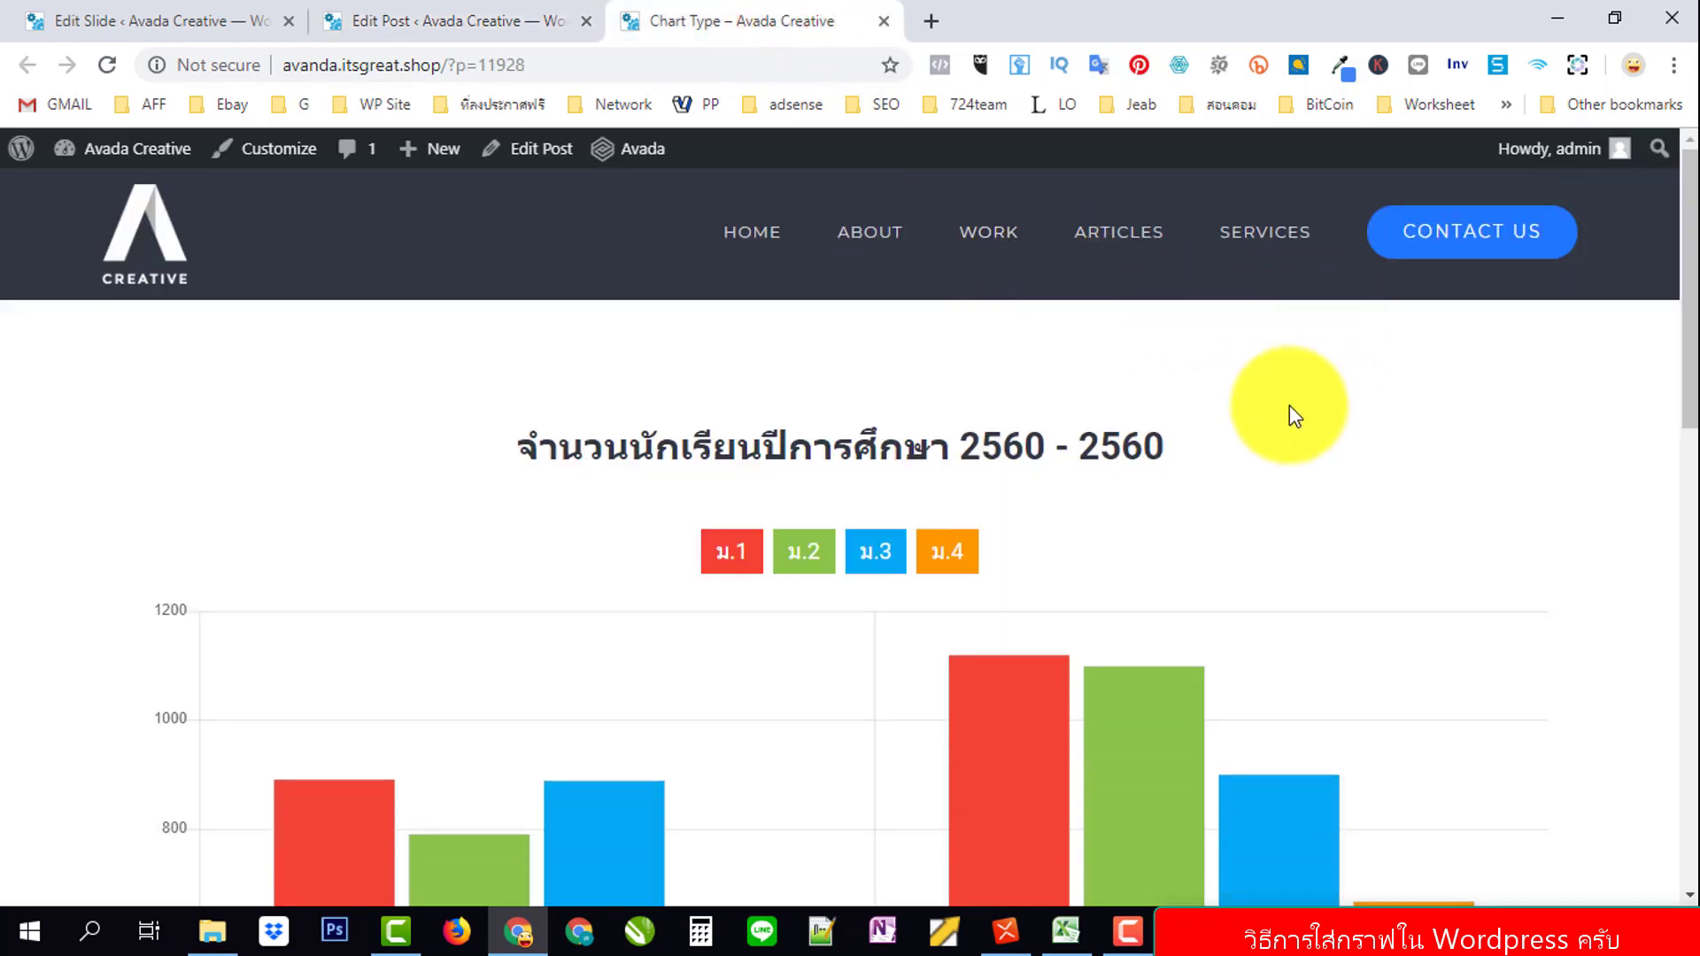
scroll(1315, 409, down, 4)
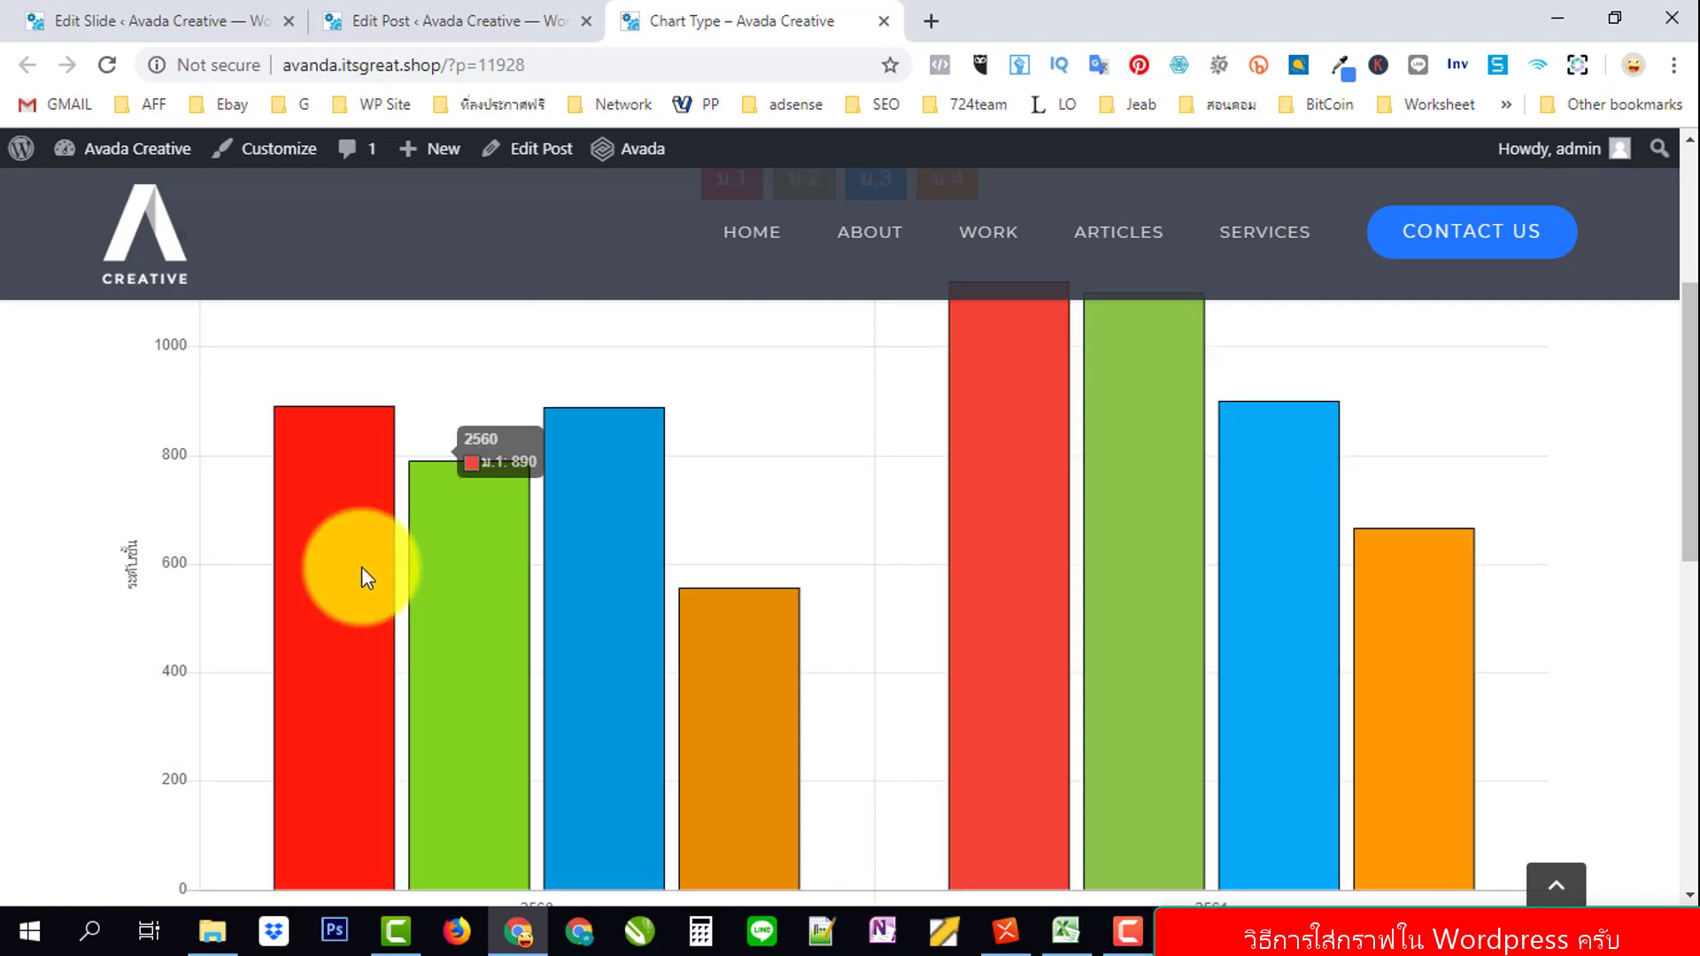
scroll(1062, 583, up, 1)
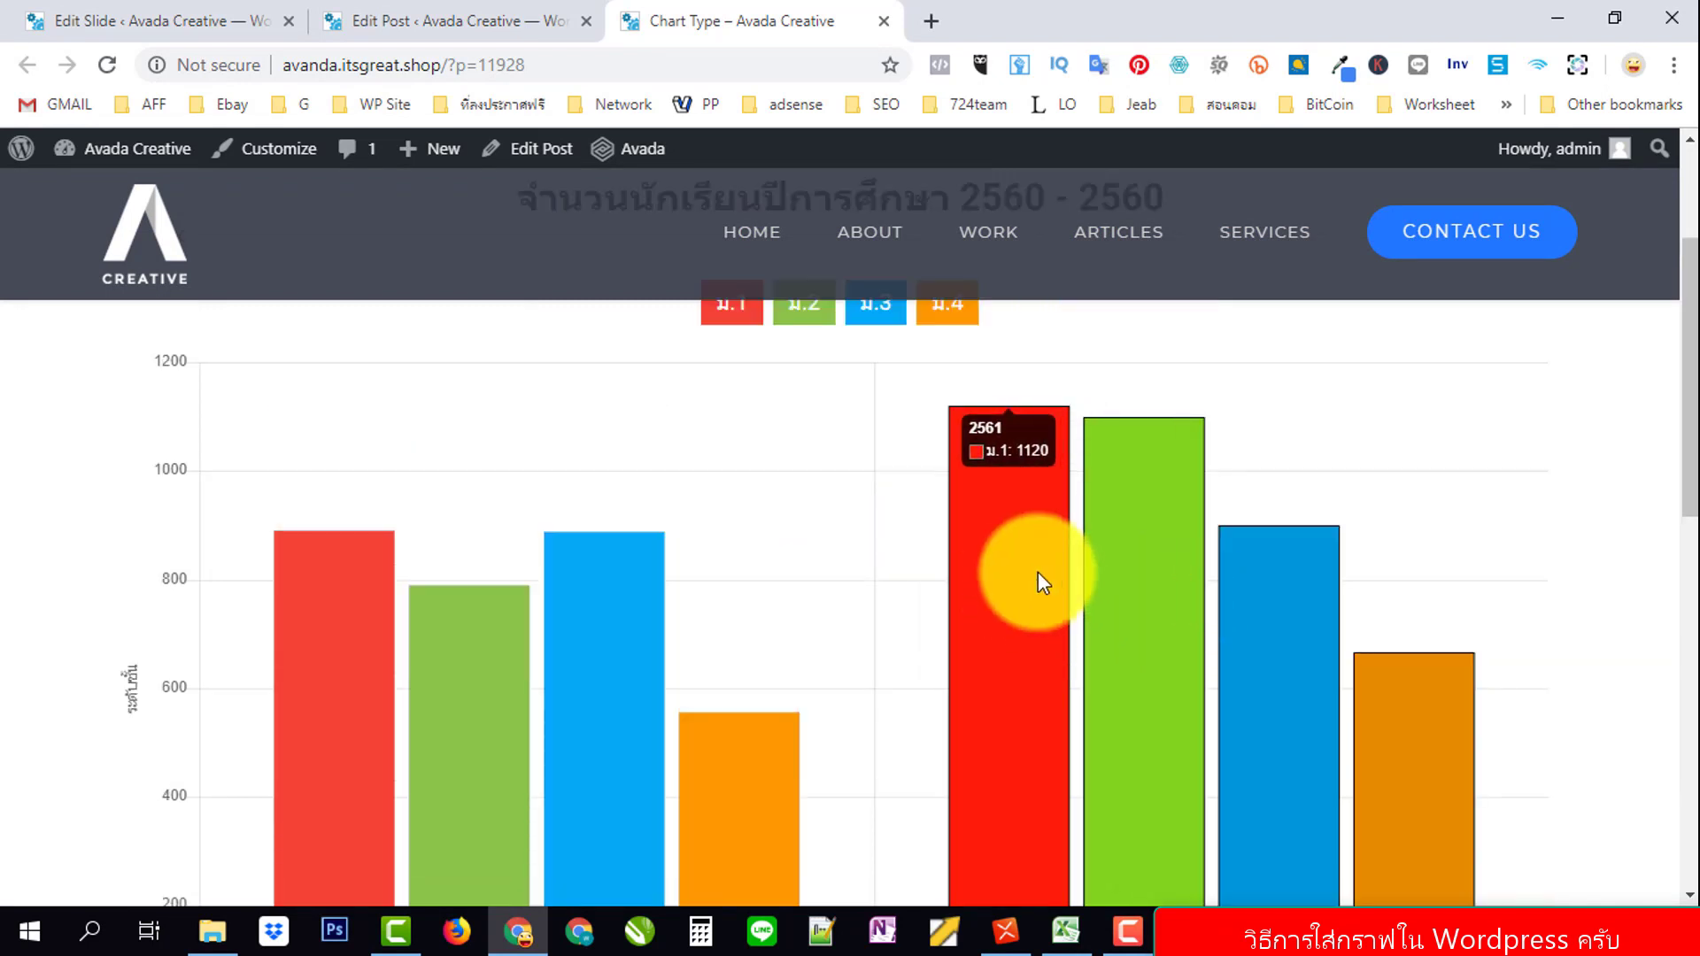
scroll(1209, 531, down, 2)
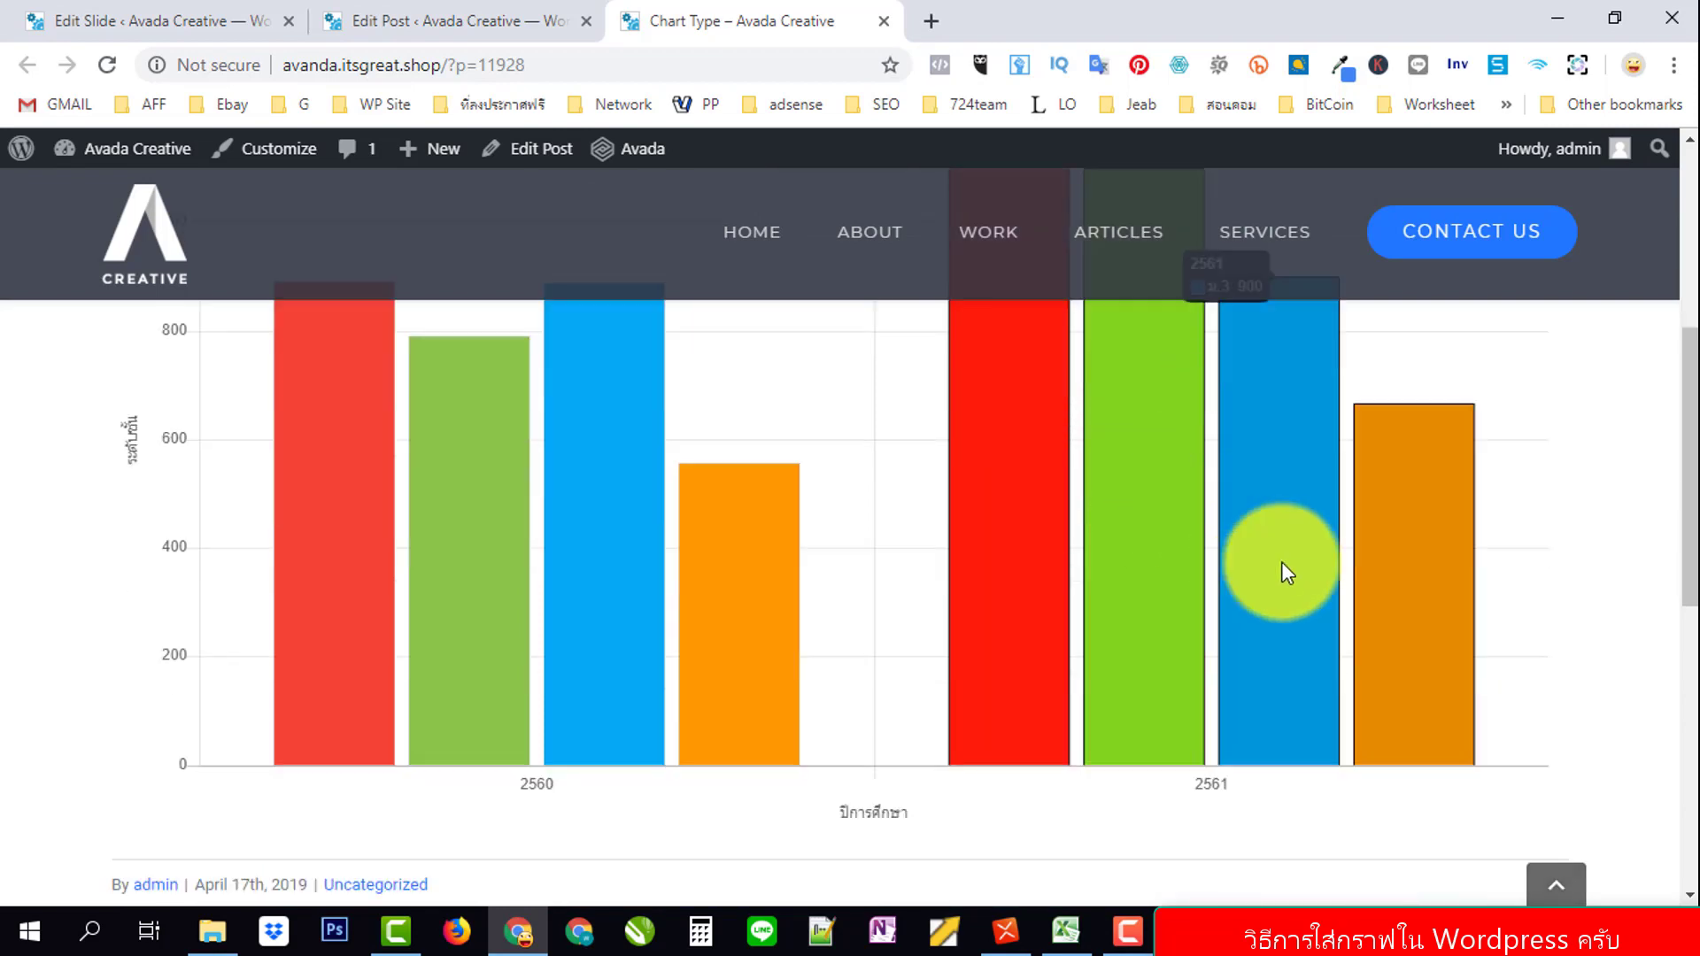
scroll(1062, 606, down, 2)
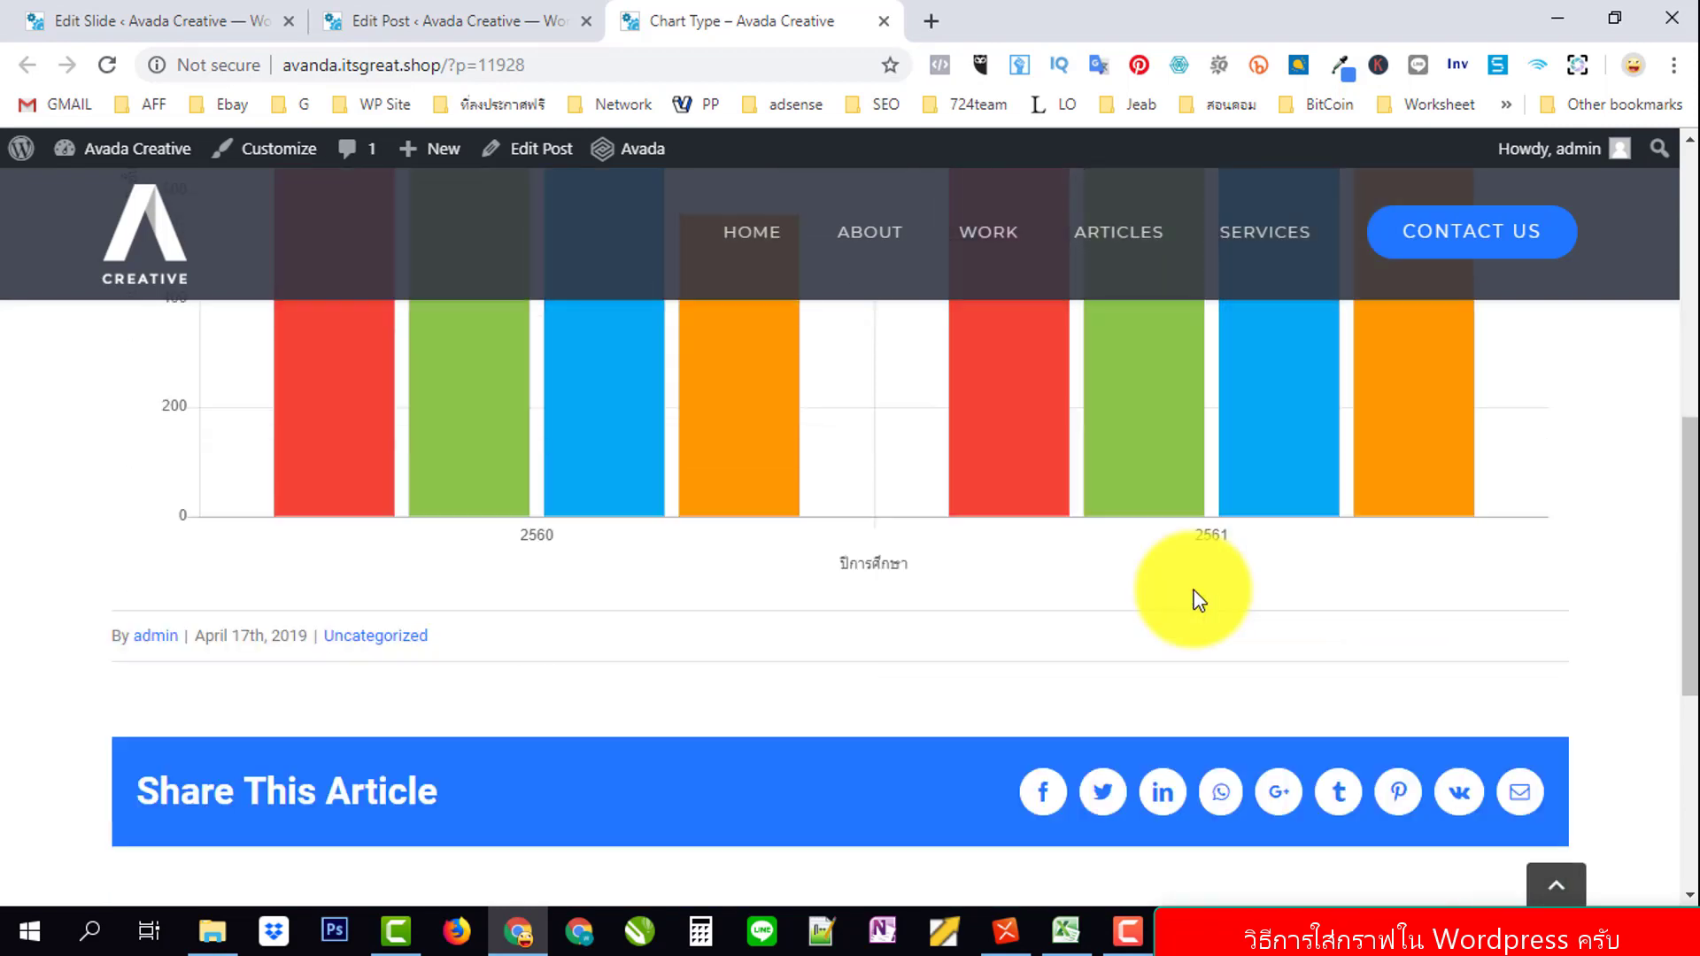
scroll(1199, 600, up, 6)
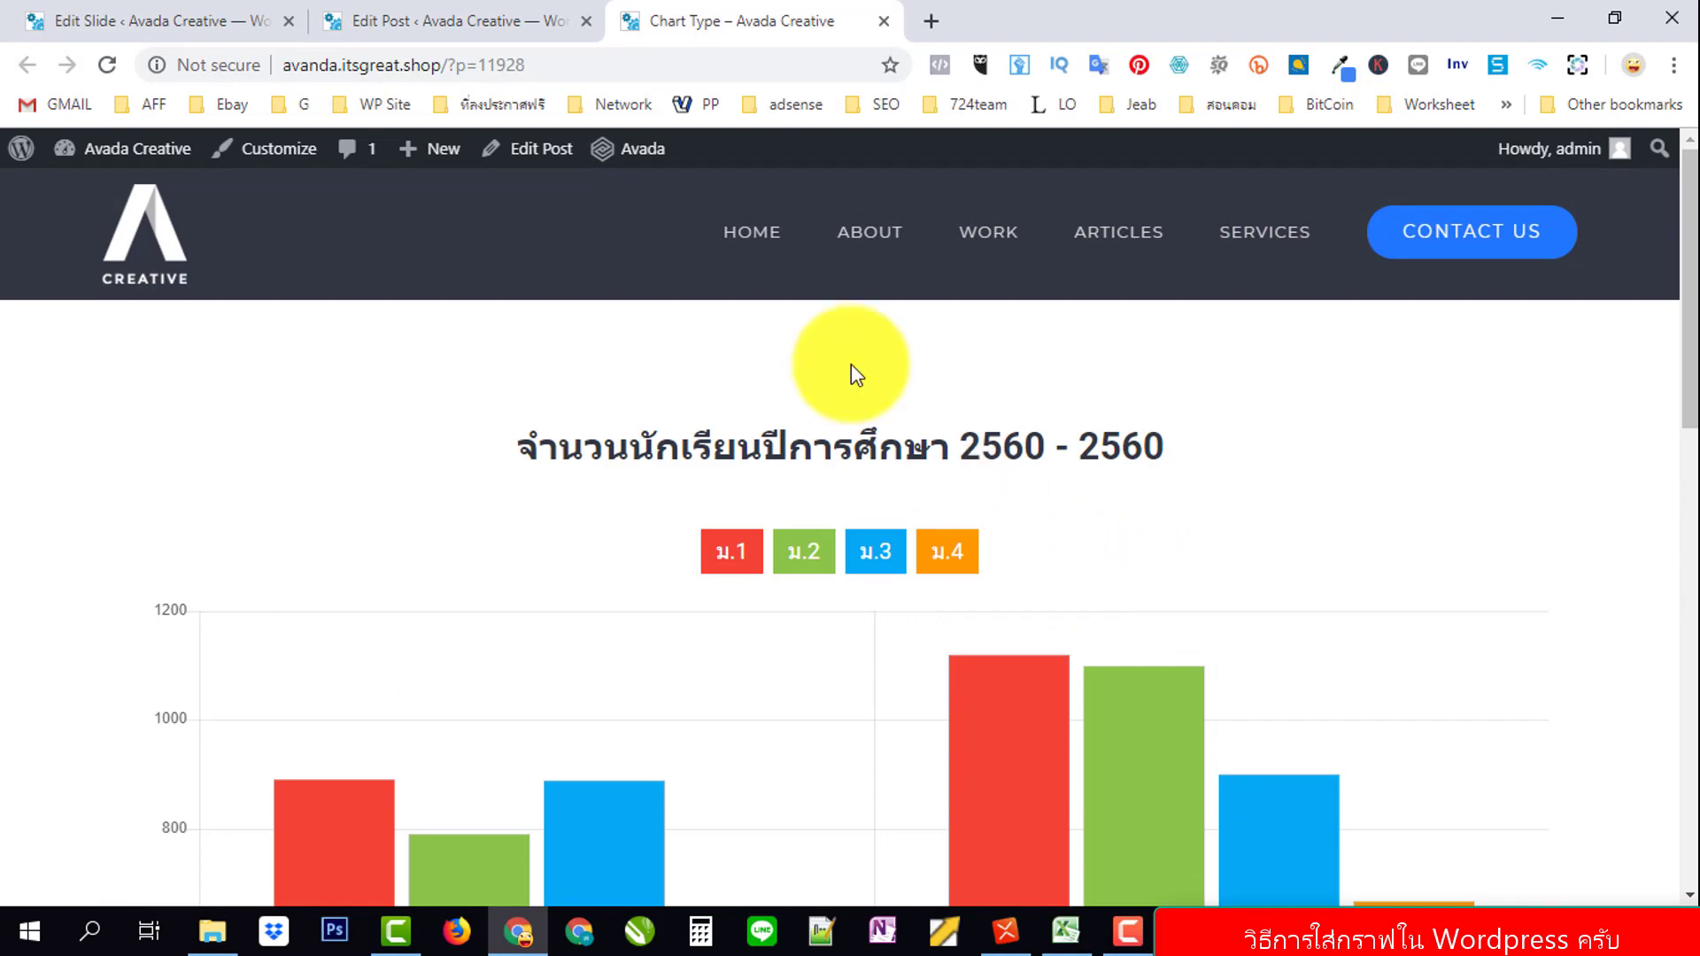
Return to the post editor and duplicate the bar chart element within its column.
click(474, 19)
scroll(955, 535, down, 3)
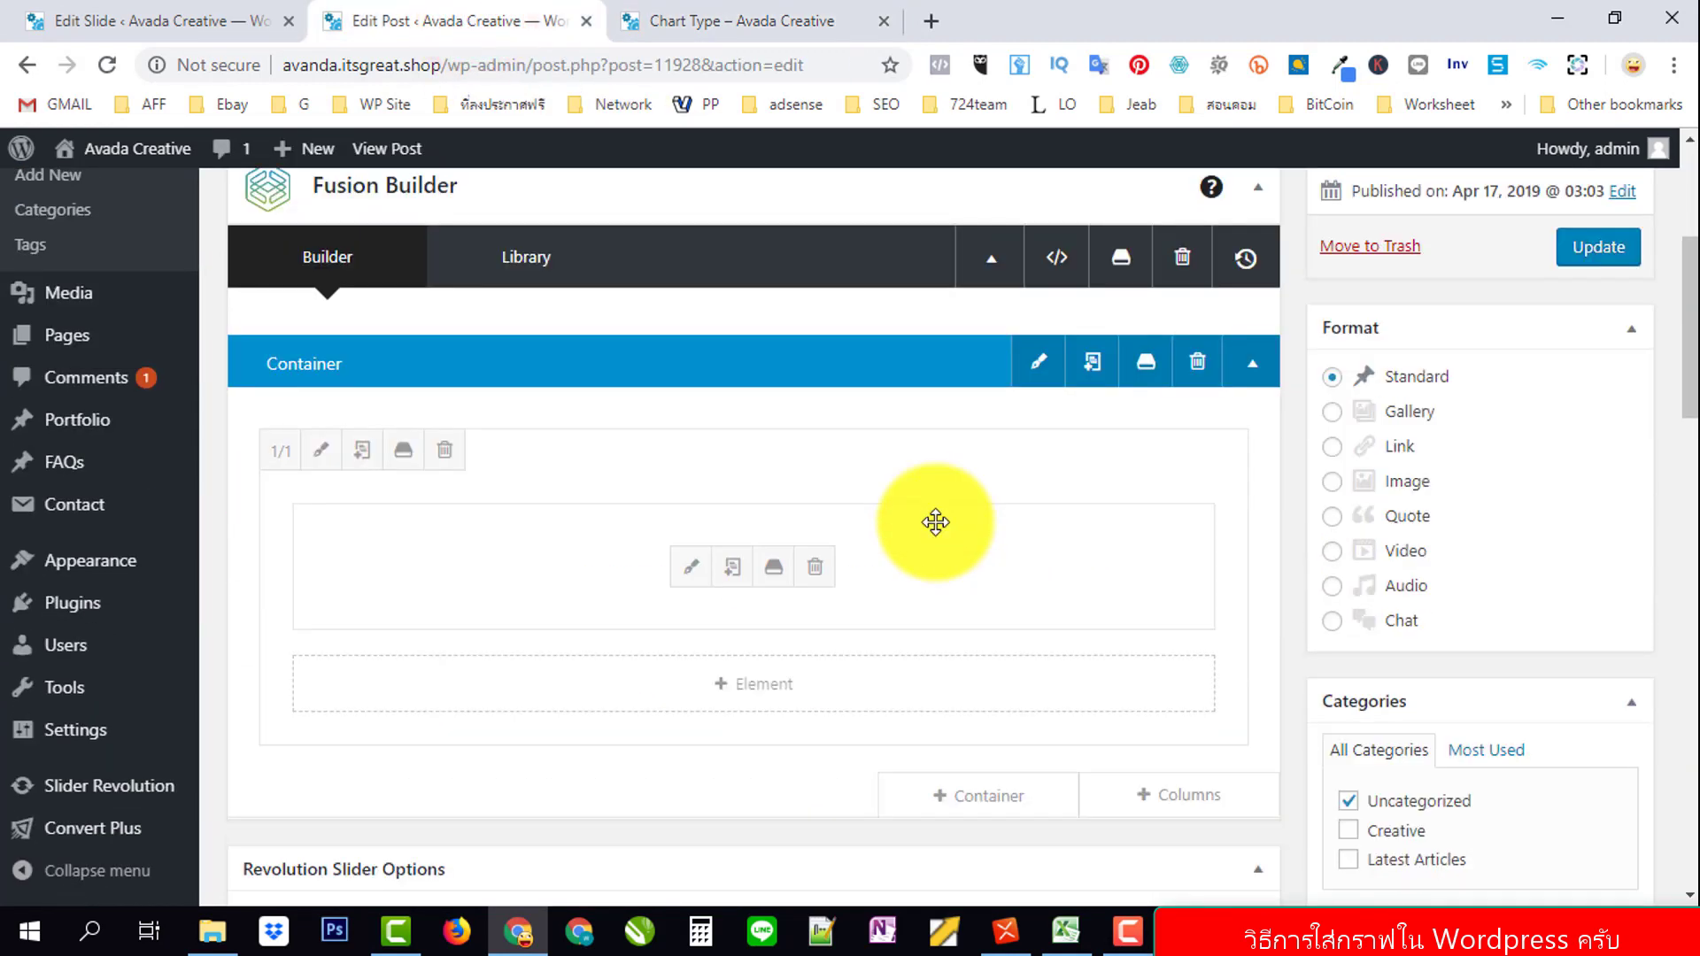
scroll(869, 563, down, 1)
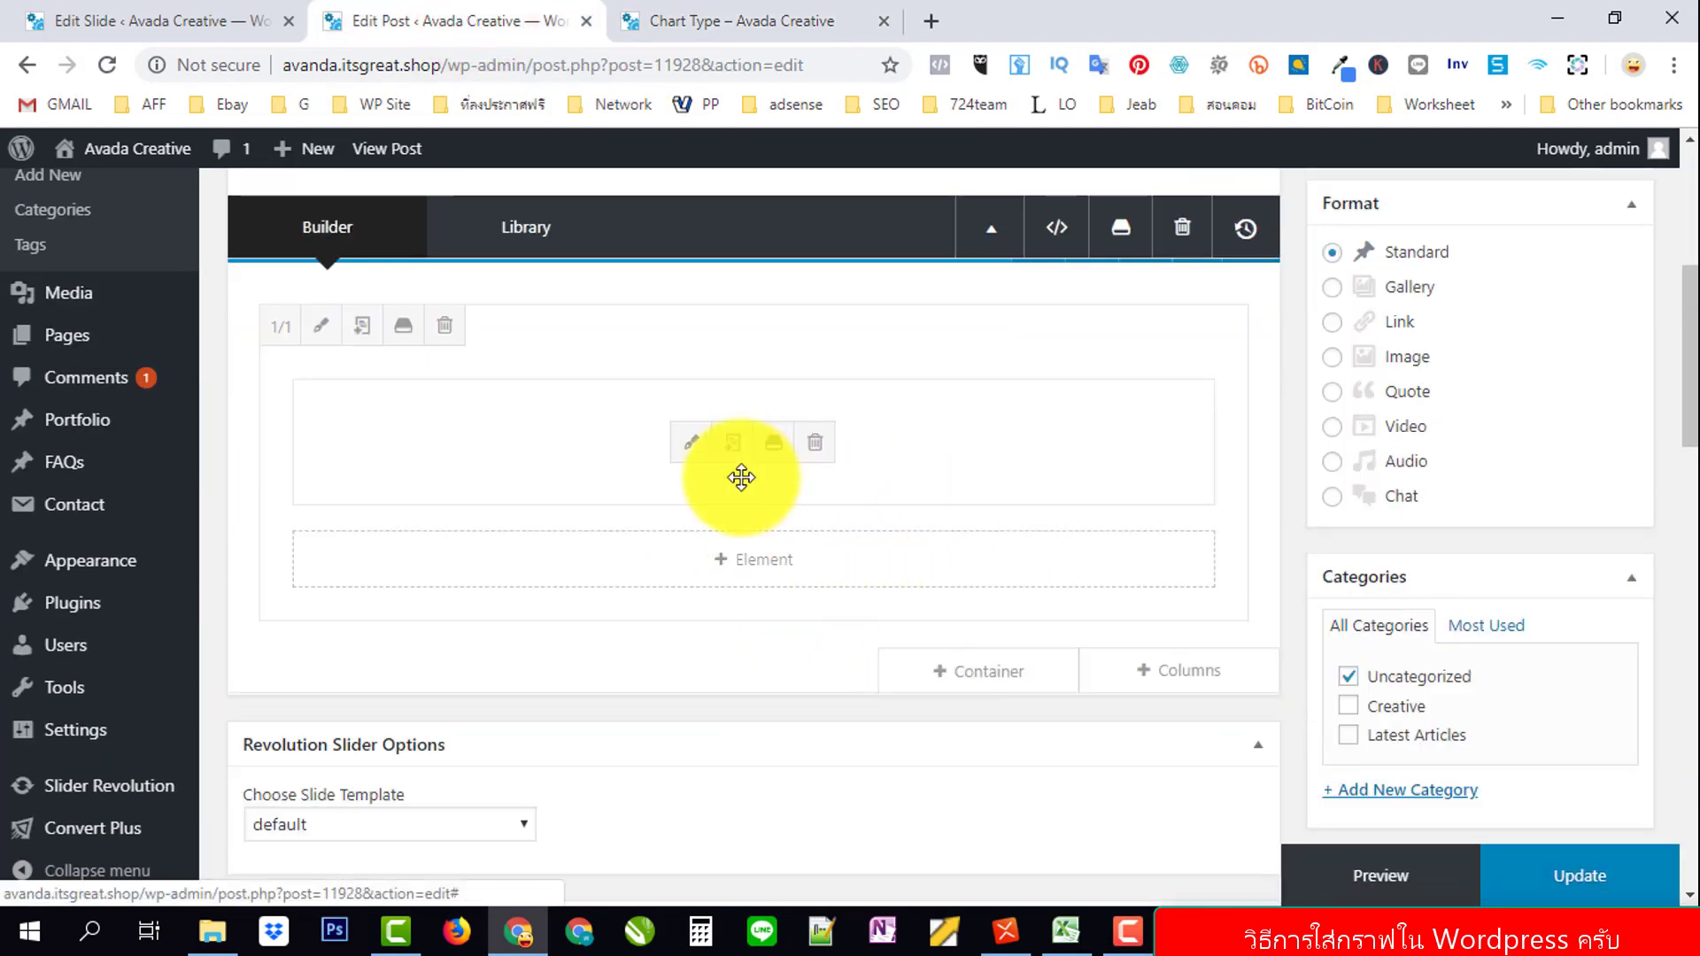
click(730, 447)
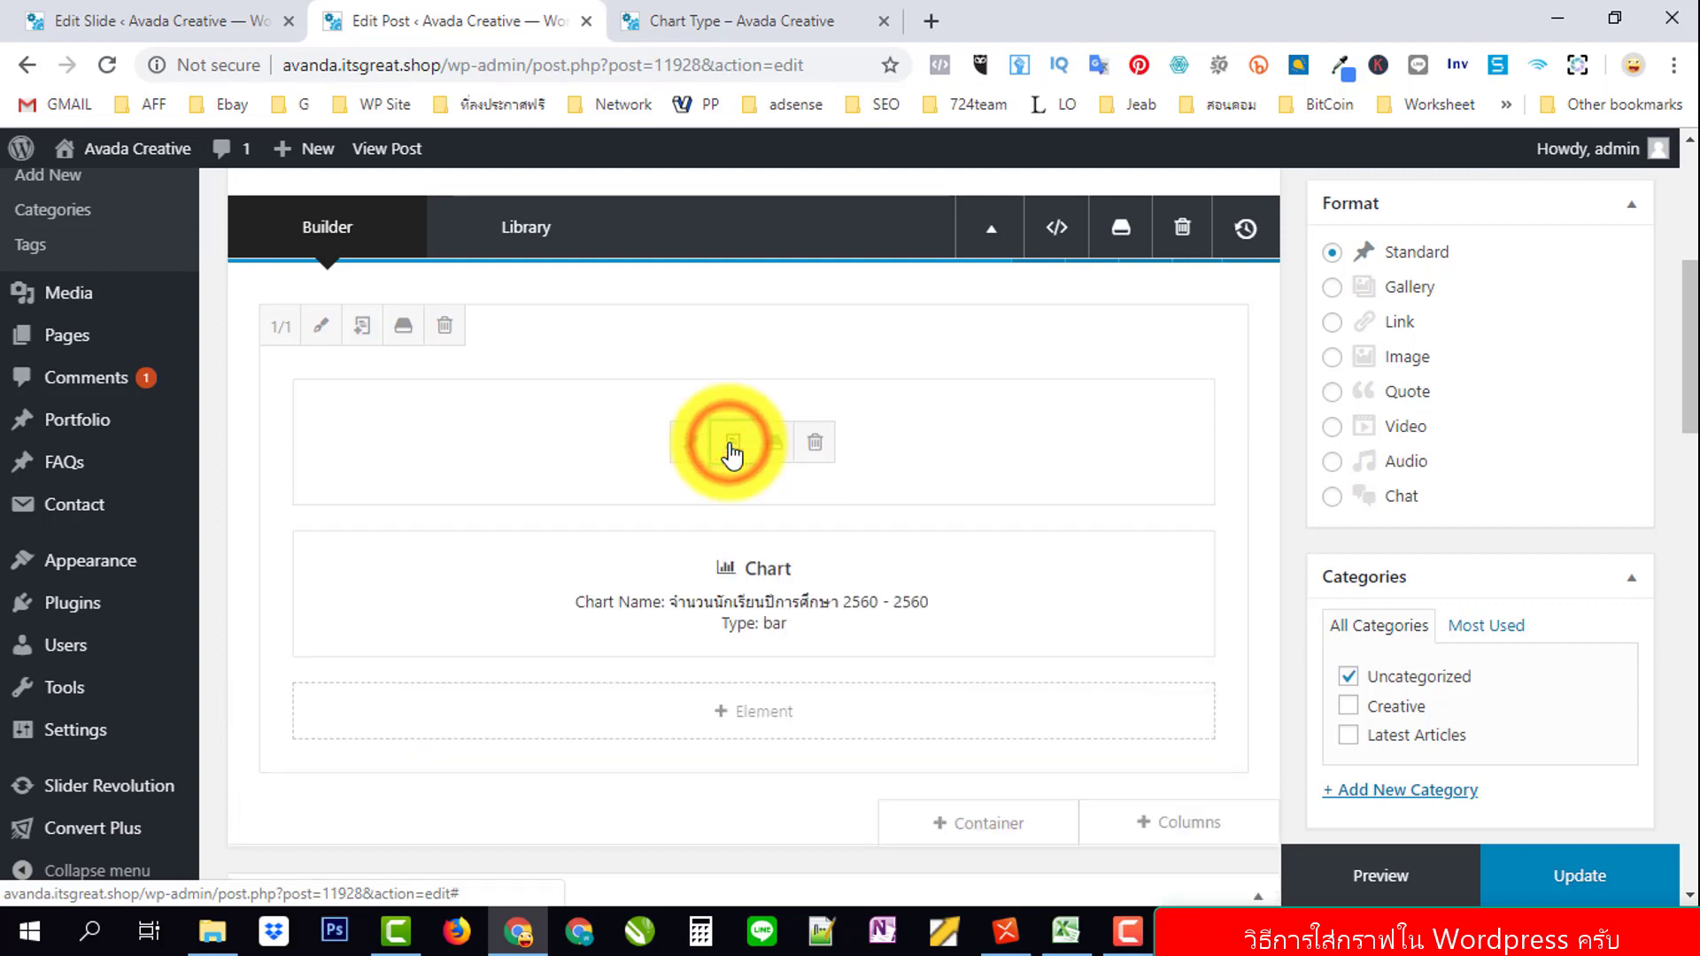
Change the duplicated chart element's type to Horizontal Bar and save its settings.
click(694, 599)
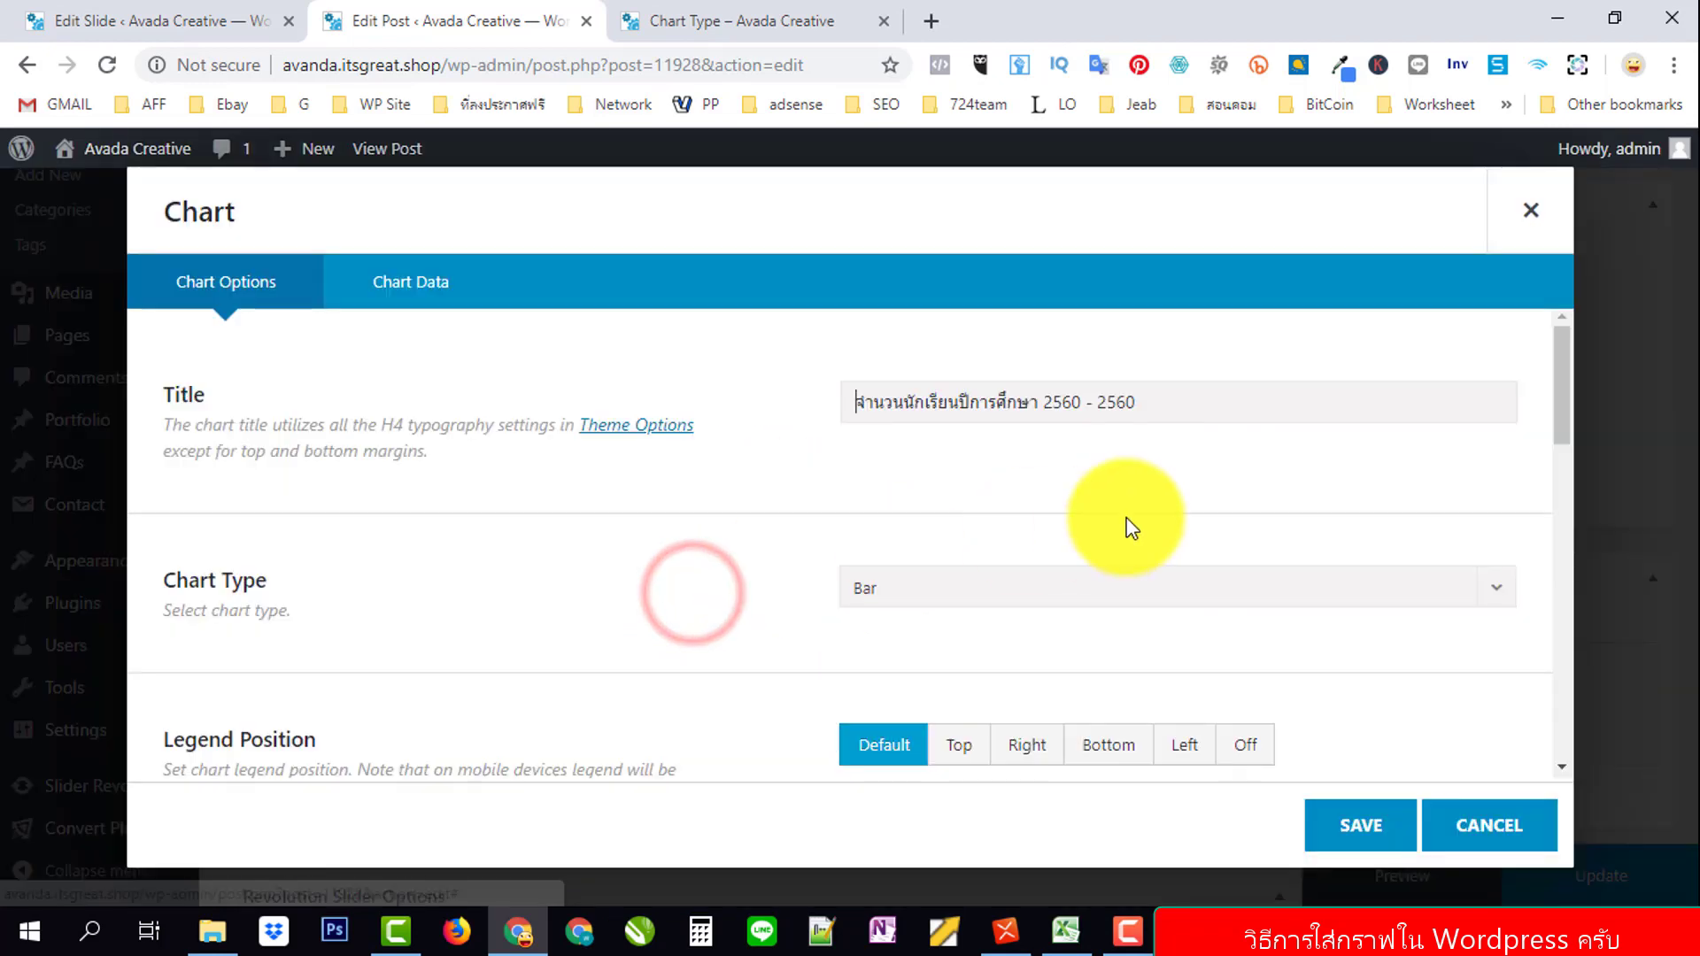
click(1064, 585)
click(971, 673)
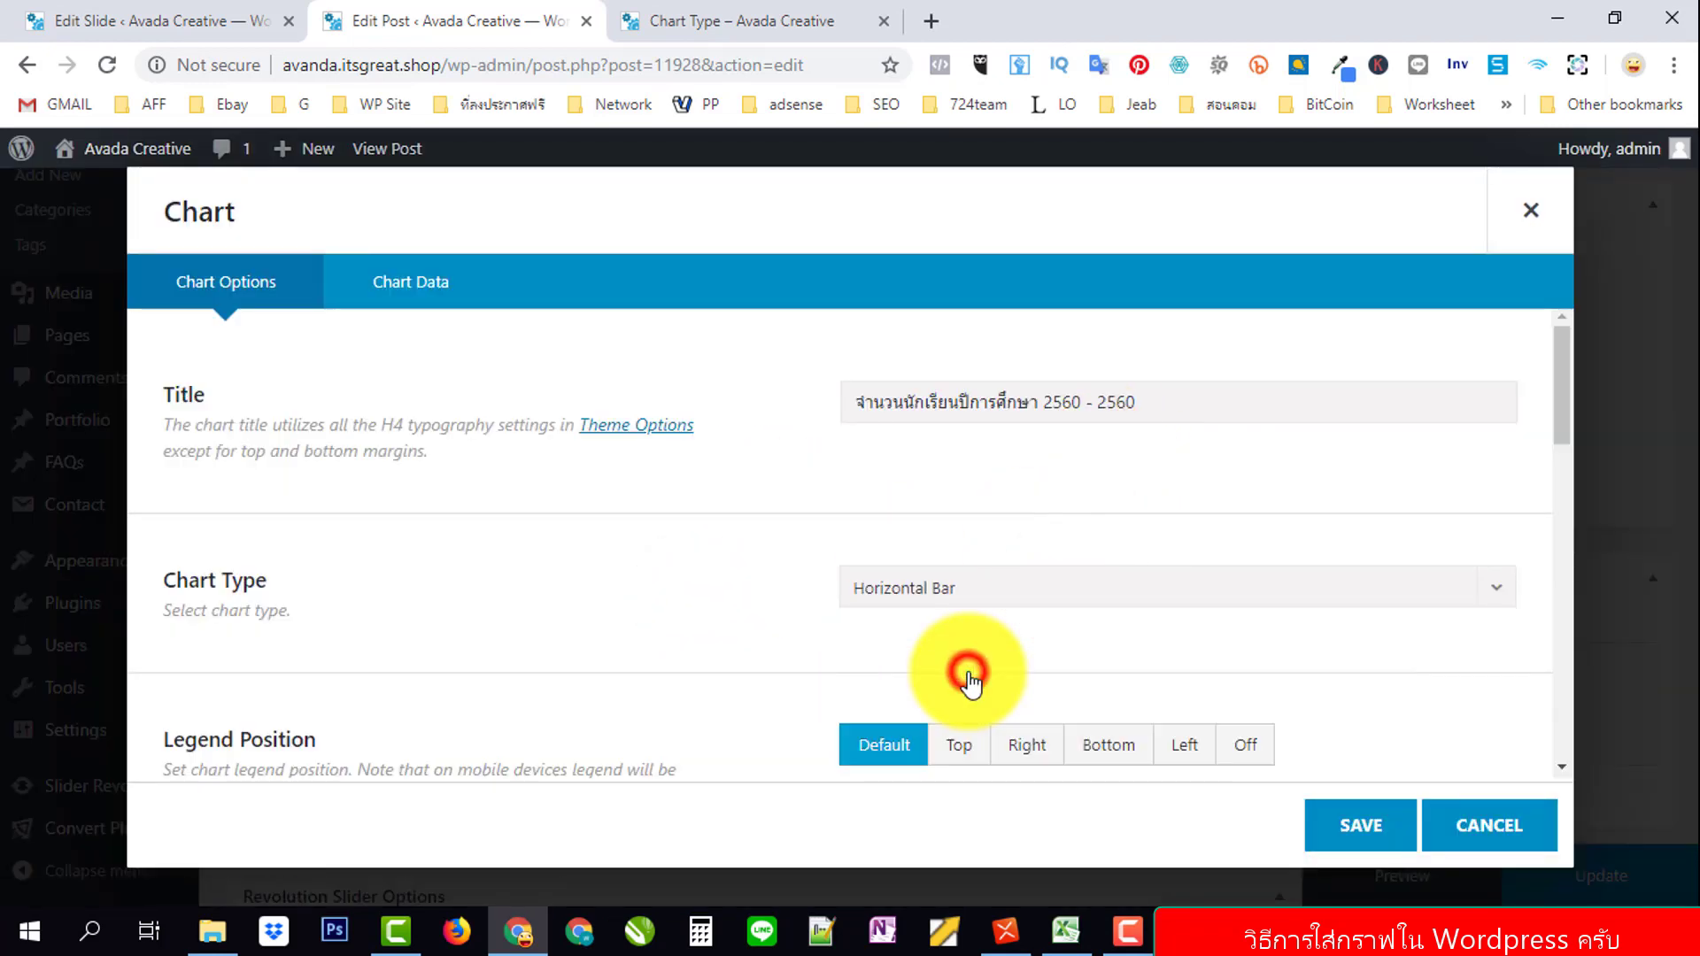
click(1363, 823)
Duplicate the horizontal bar chart element, set the copy's chart type to Line and save it.
scroll(812, 573, down, 1)
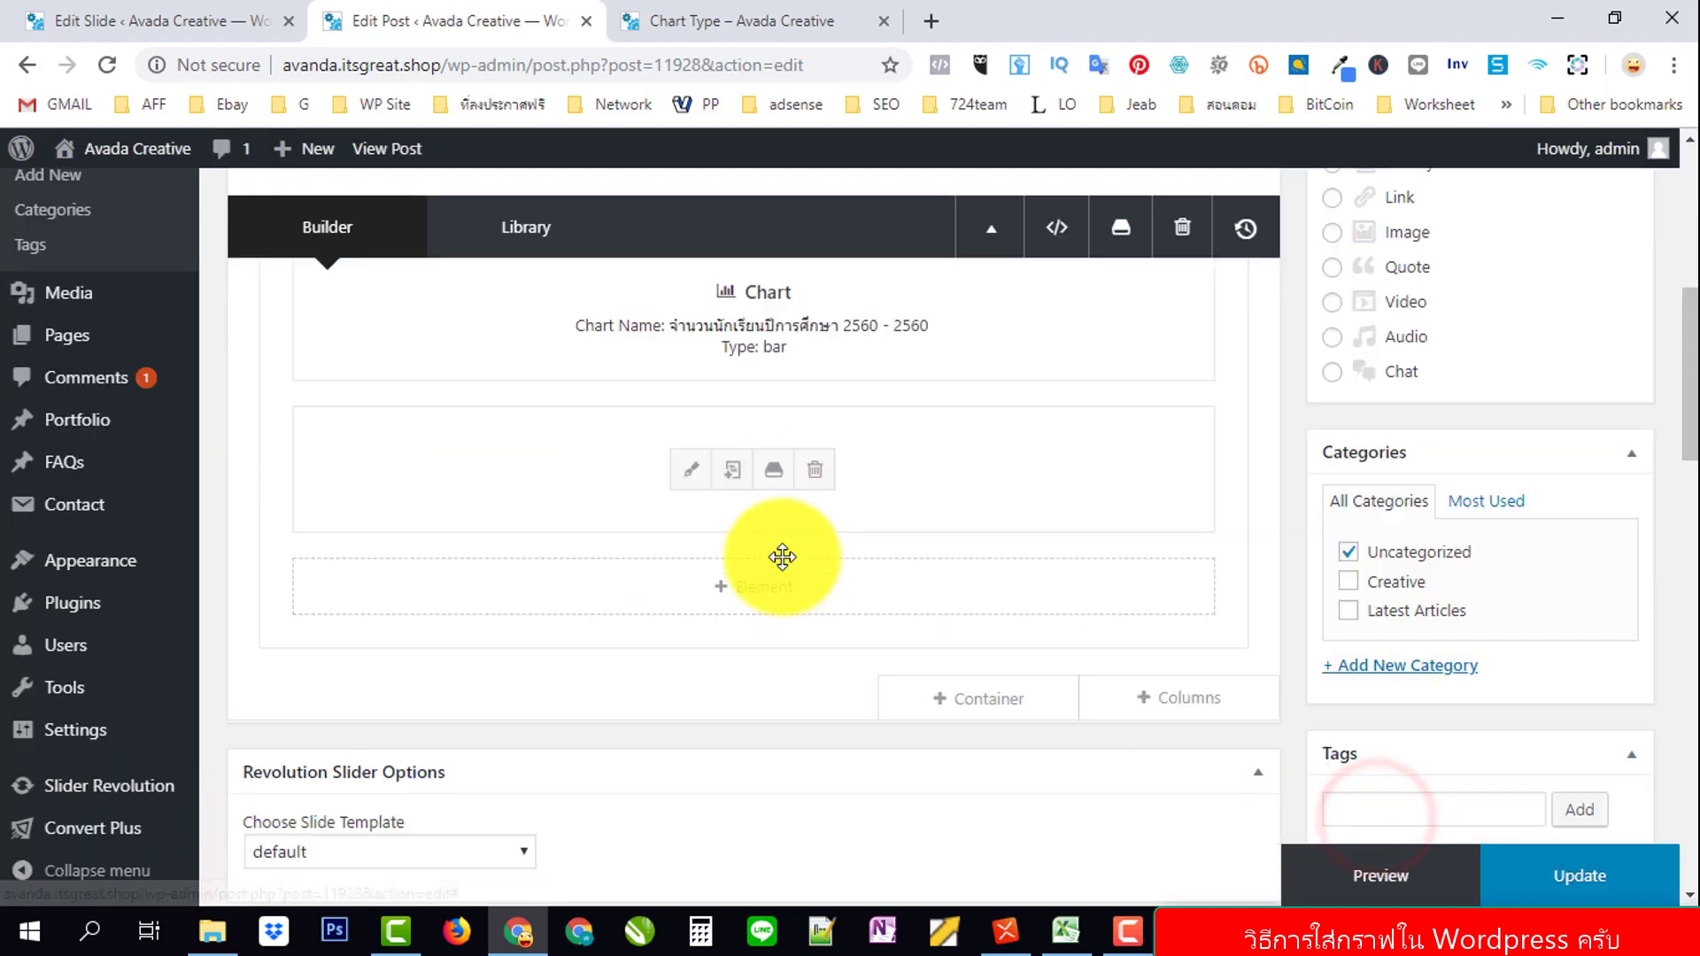
click(730, 472)
click(689, 630)
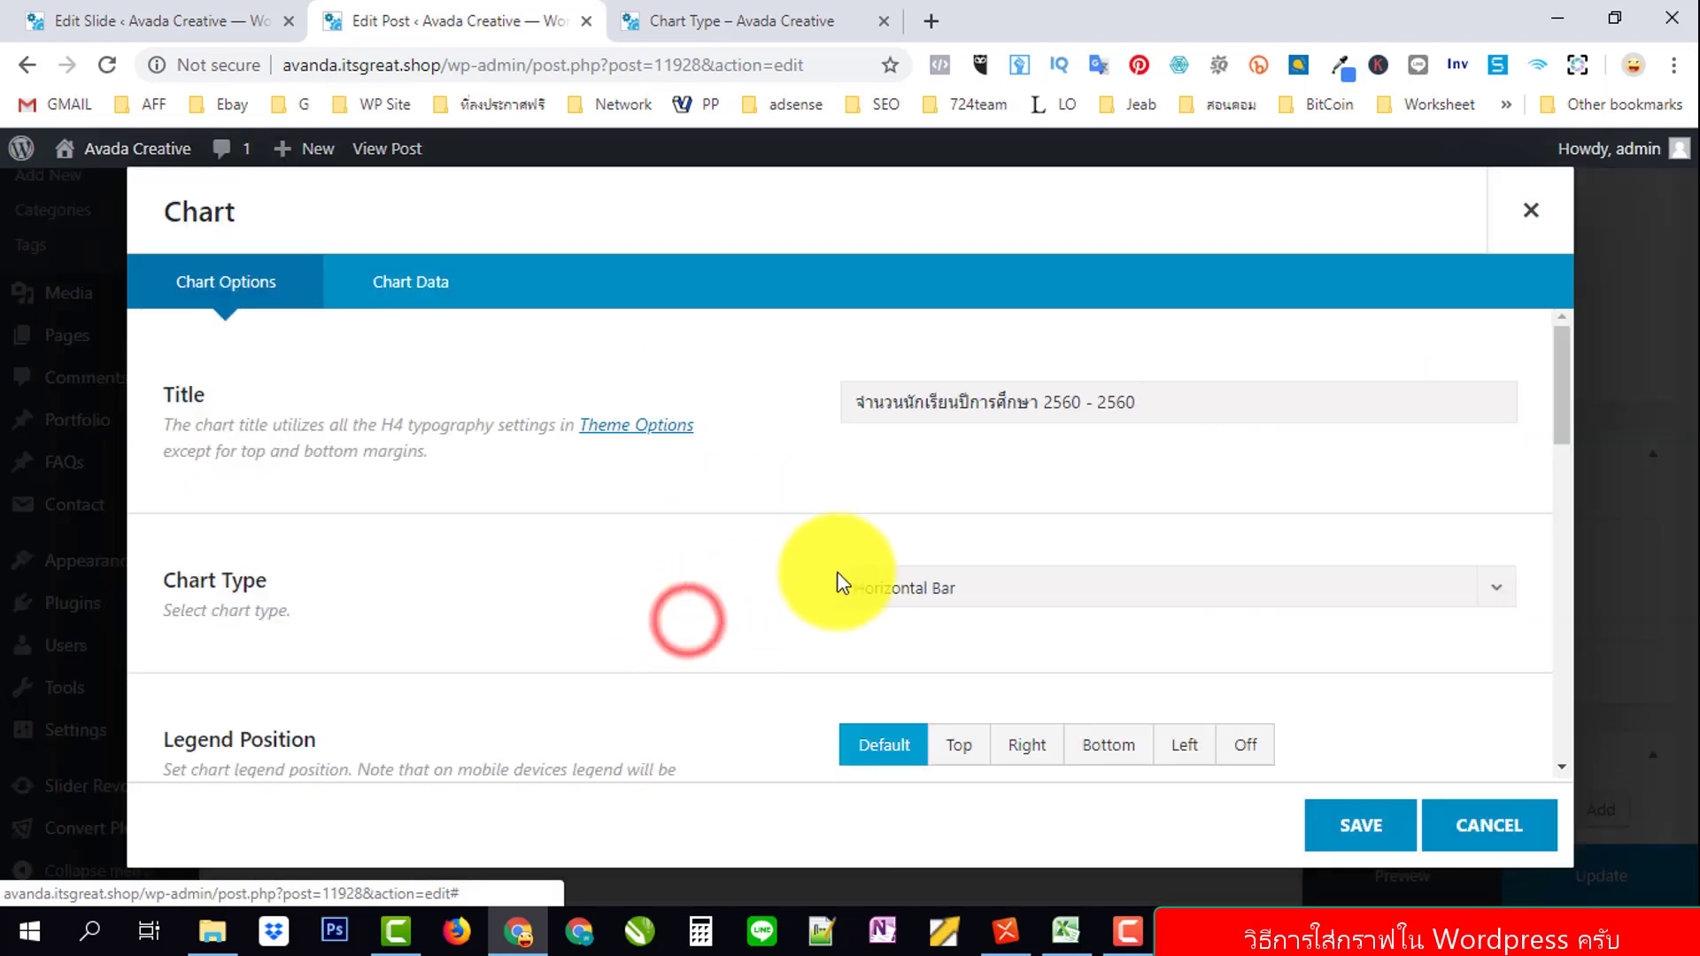
scroll(930, 531, down, 1)
click(1049, 463)
click(969, 602)
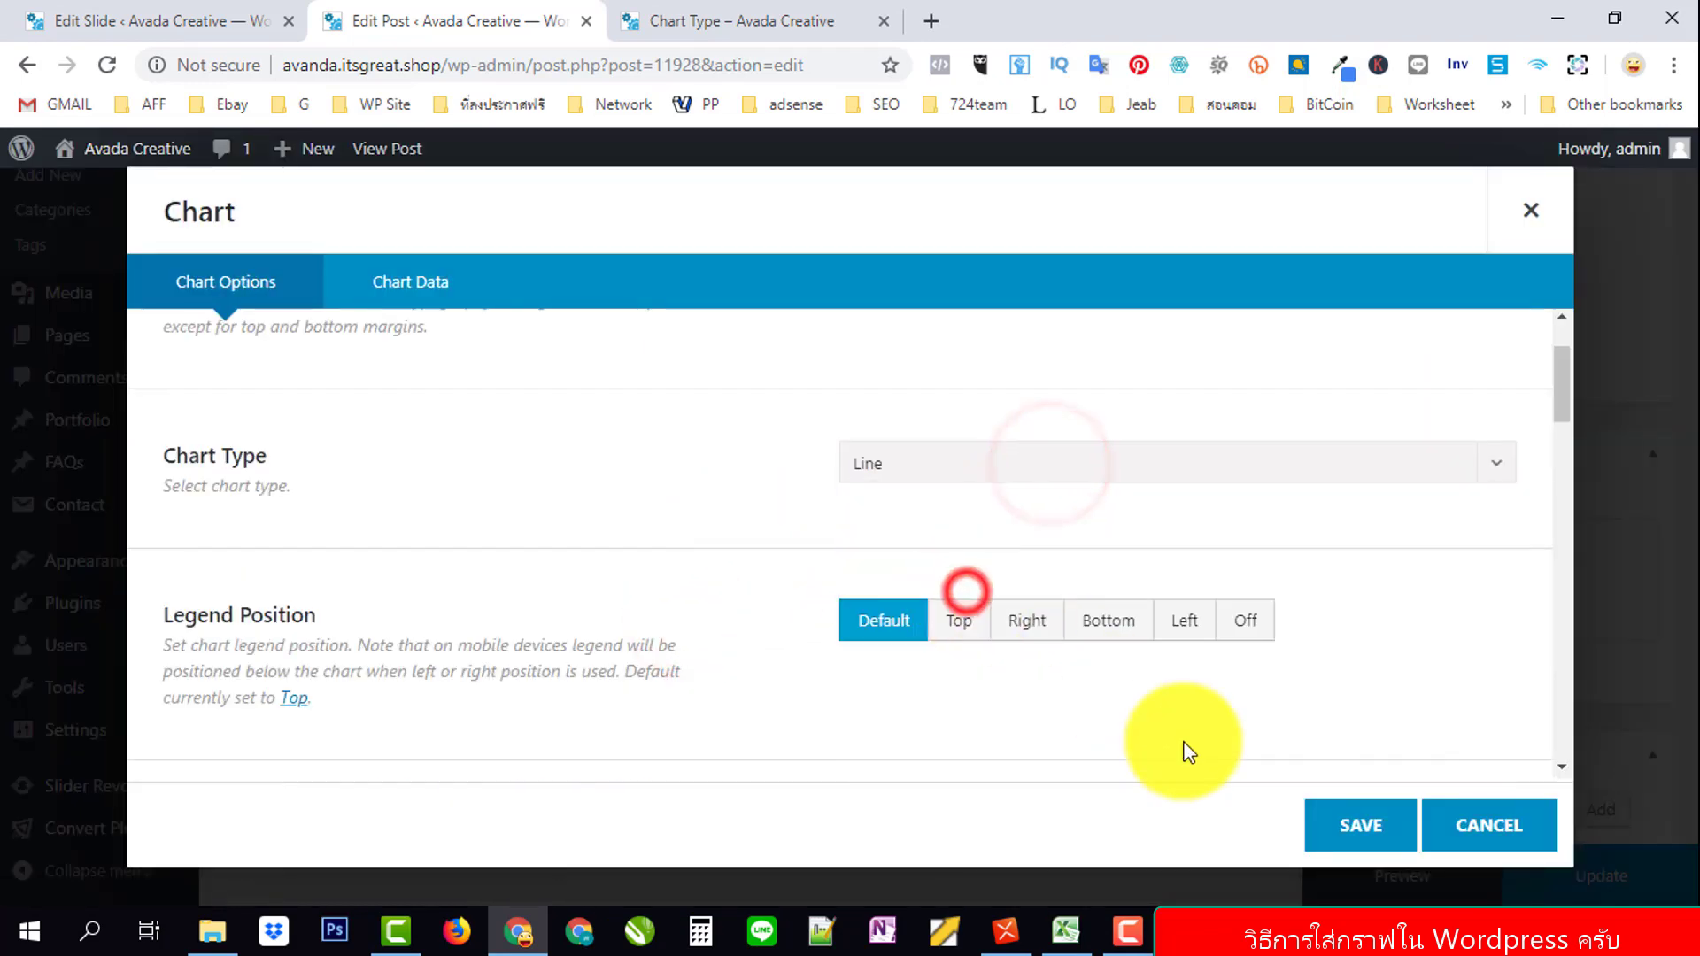
click(1361, 819)
Duplicate the line chart element, set the copy's chart type to Pie and save it.
scroll(766, 561, down, 1)
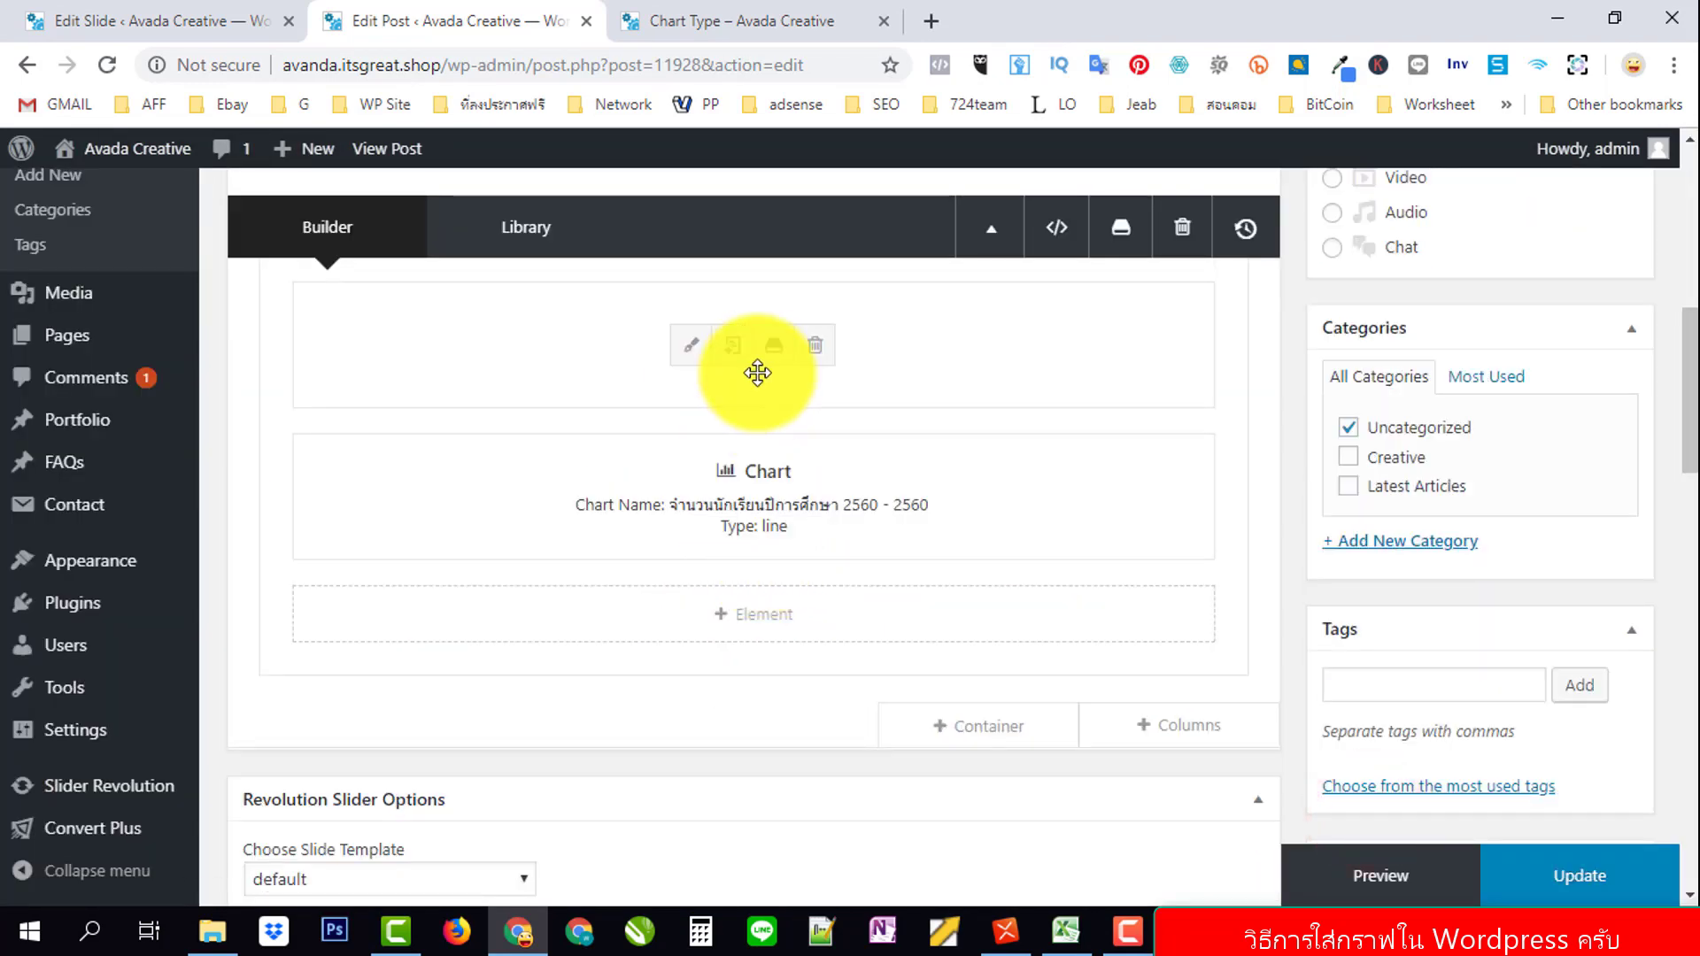
click(732, 496)
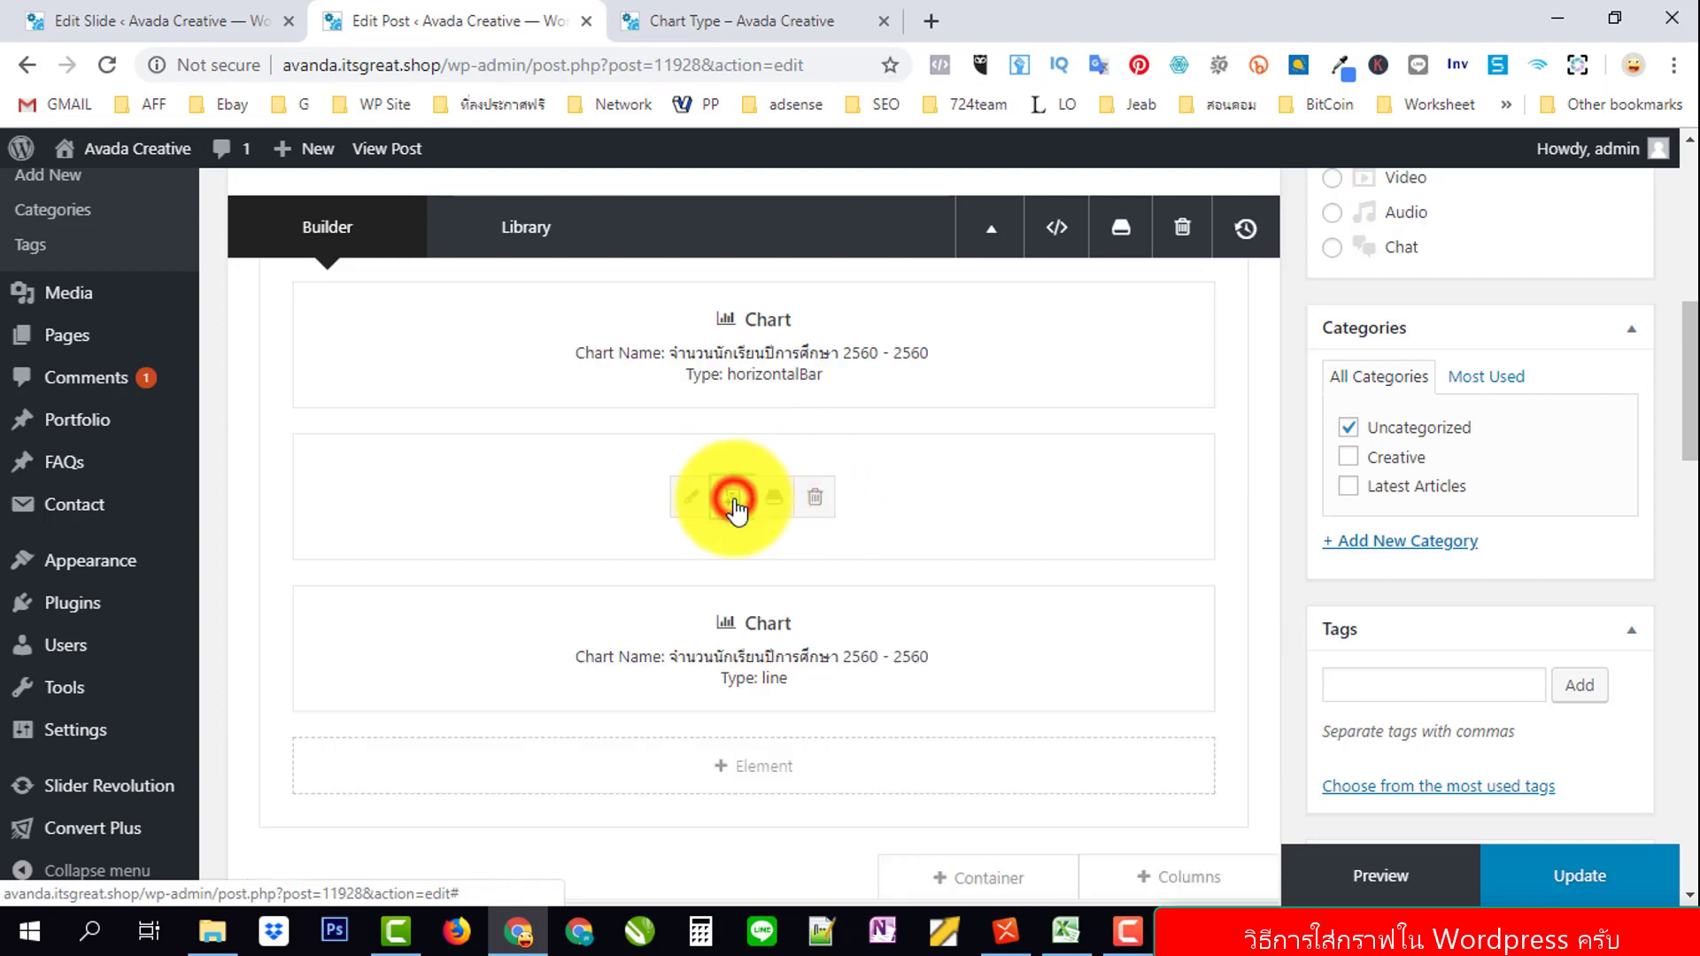
click(695, 654)
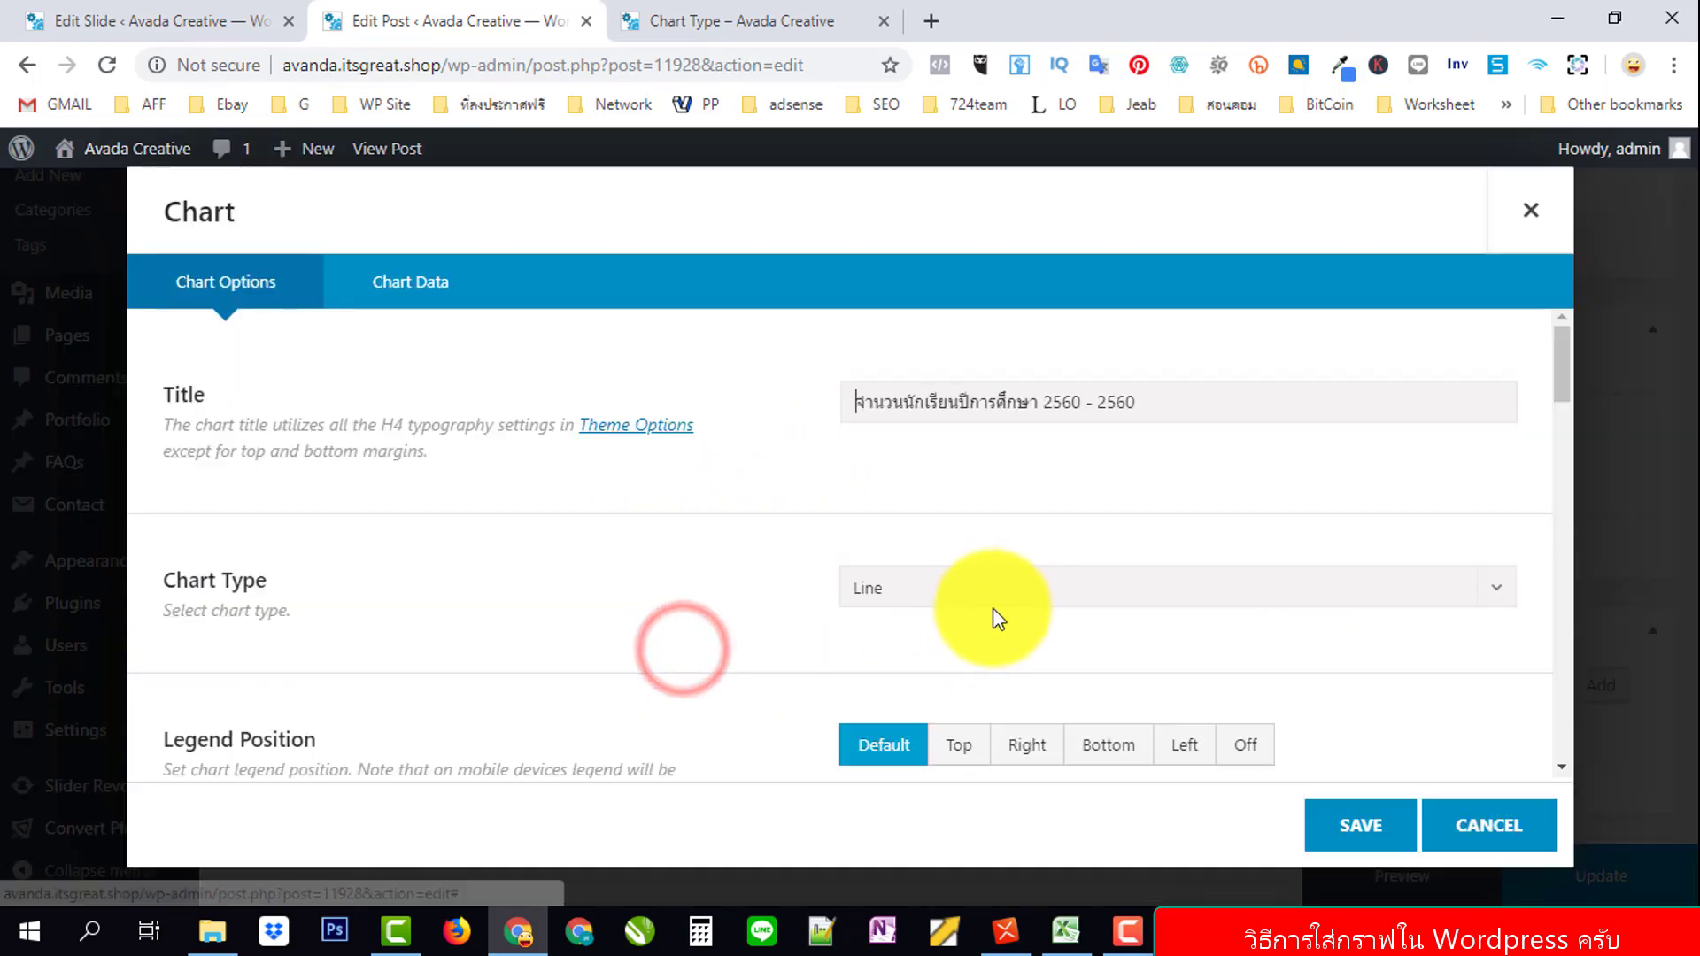
scroll(995, 602, down, 1)
click(995, 463)
click(920, 632)
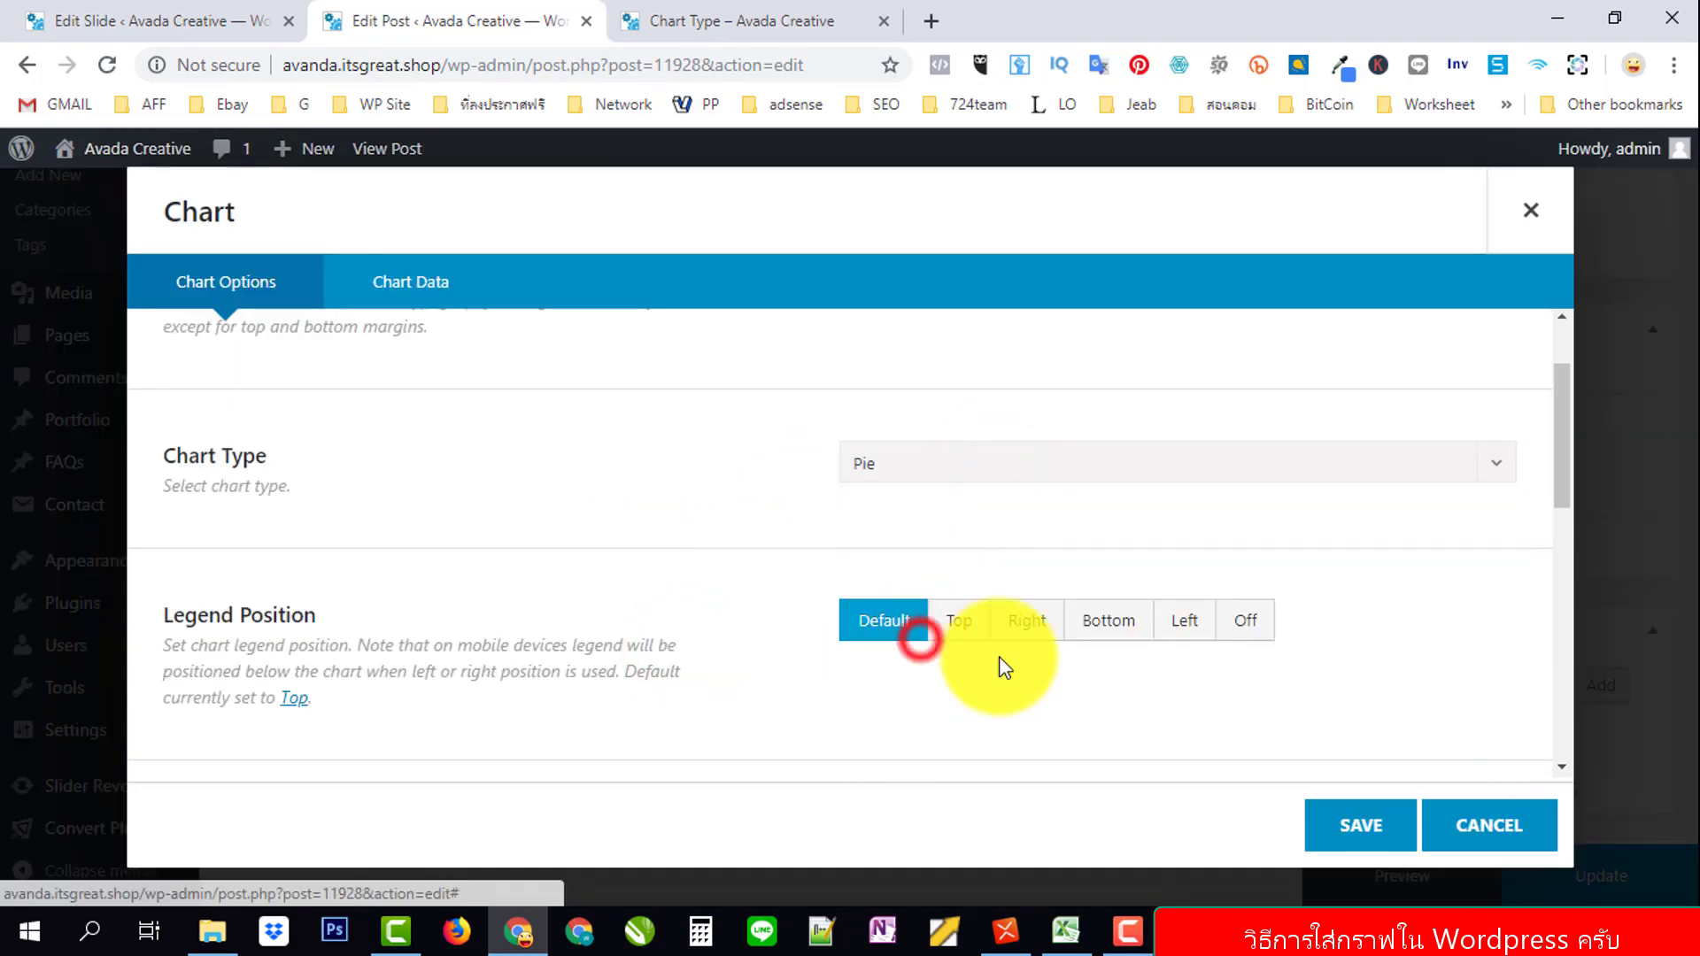
click(1383, 832)
Duplicate the pie chart element, set the copy's chart type to Doughnut and save it.
scroll(755, 554, down, 1)
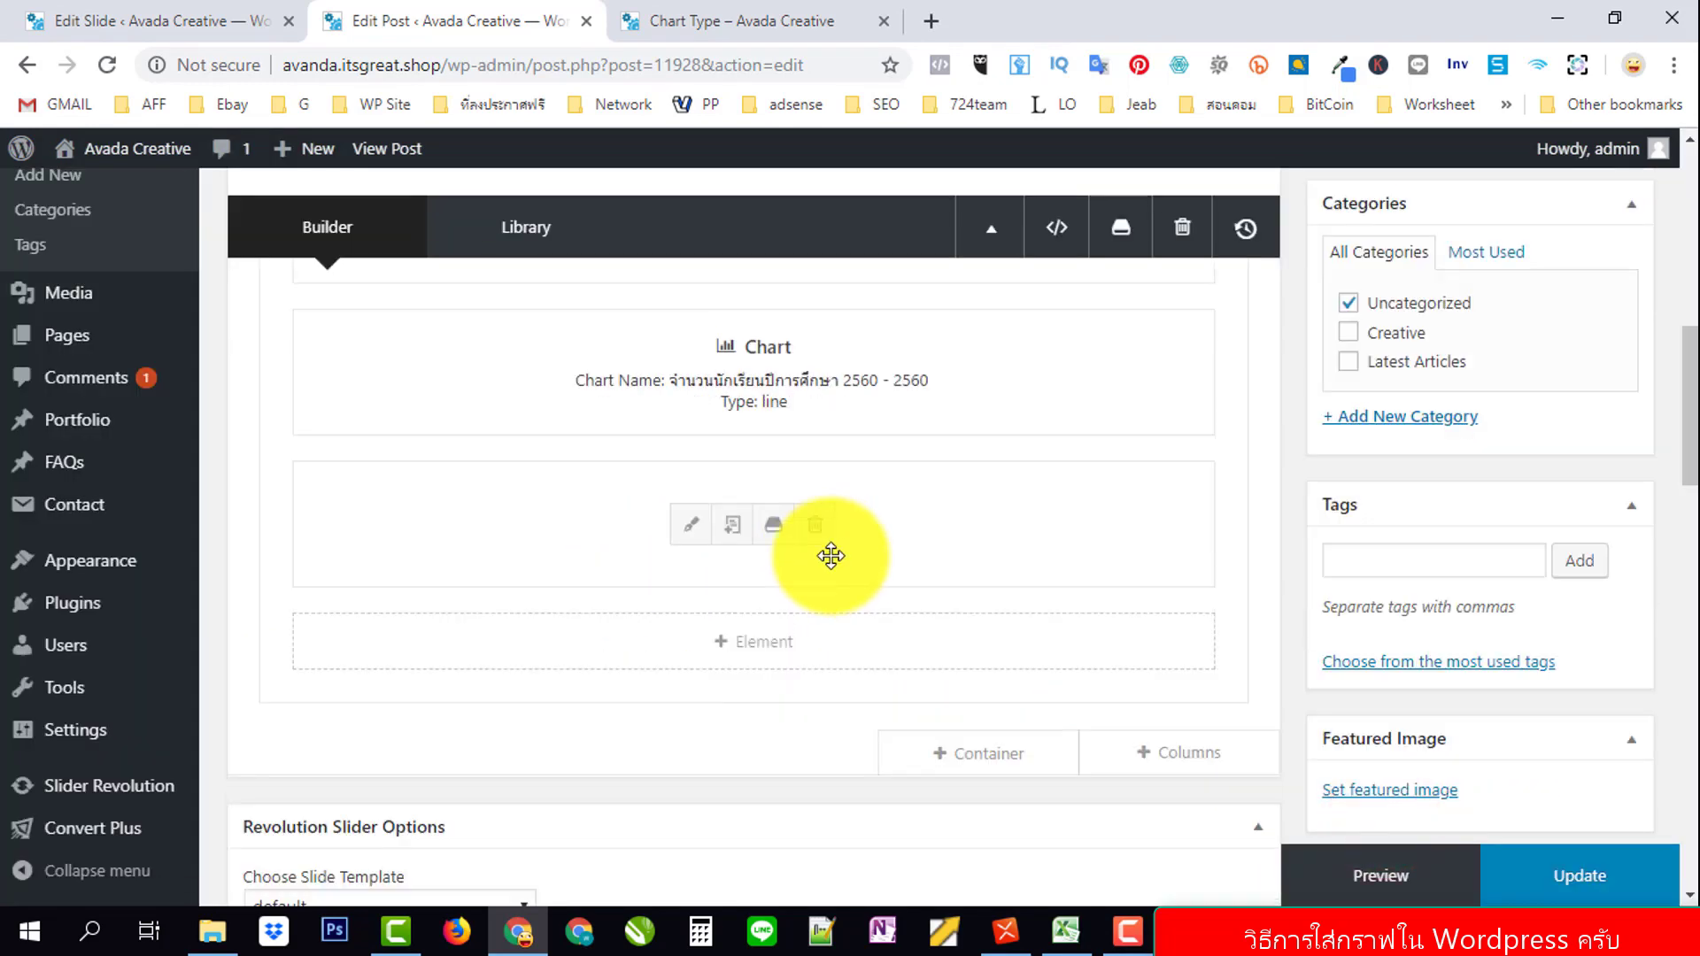
mouse_move(759, 541)
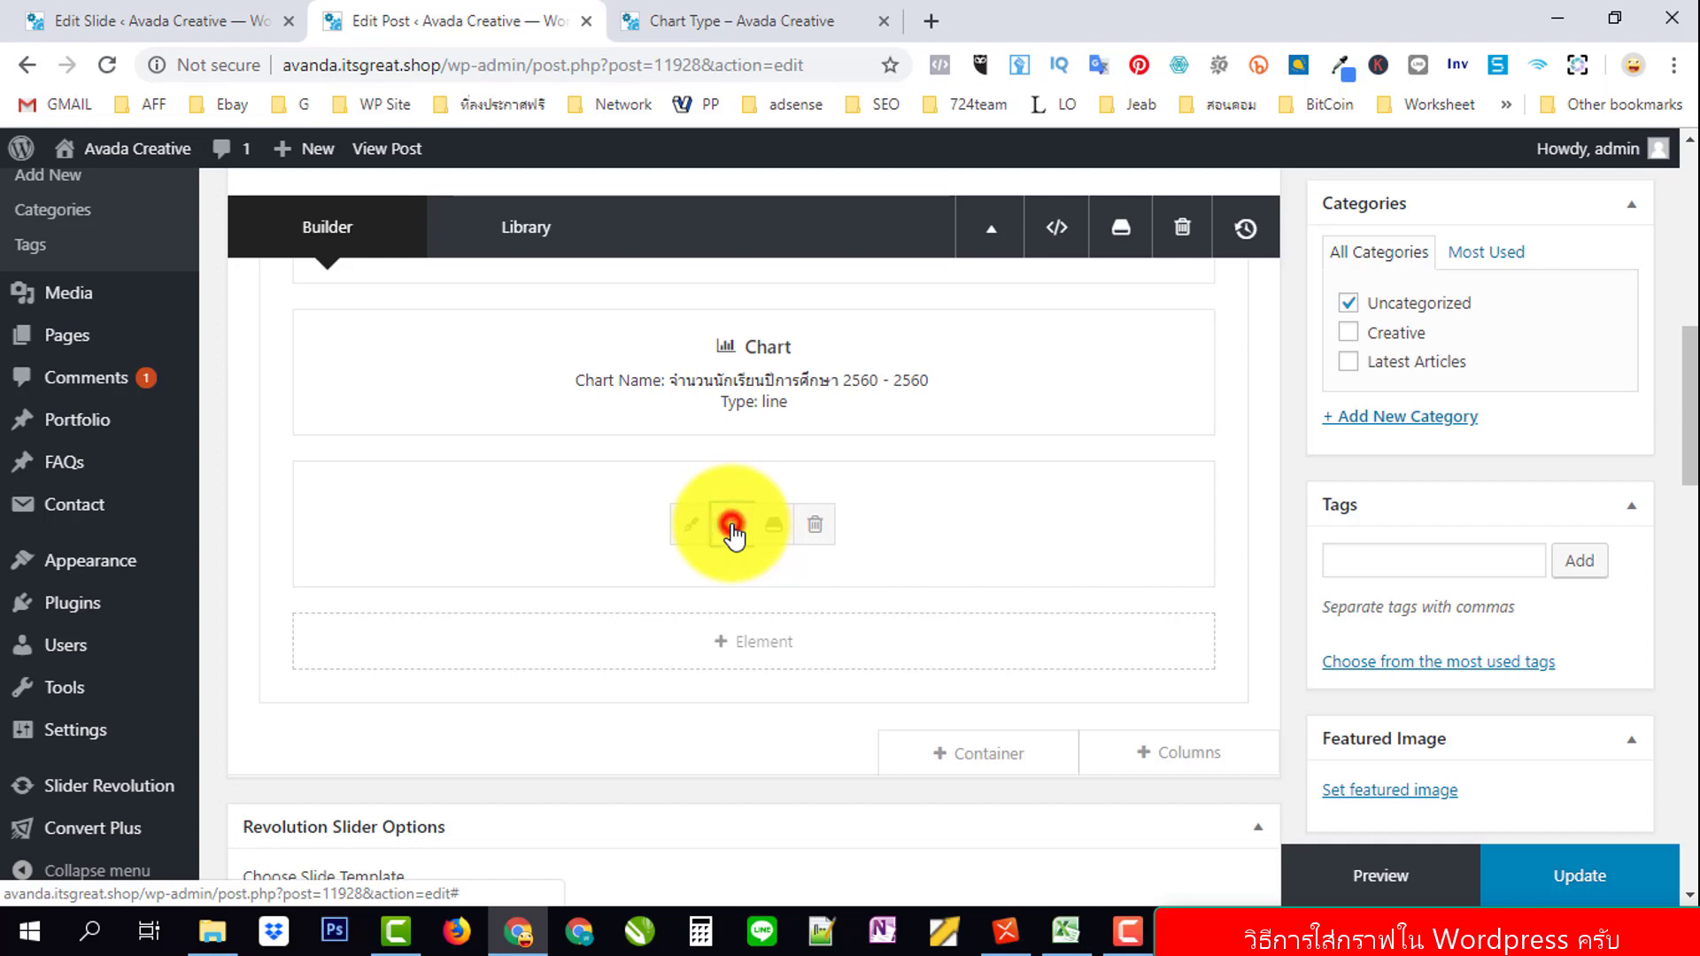
click(731, 531)
click(694, 673)
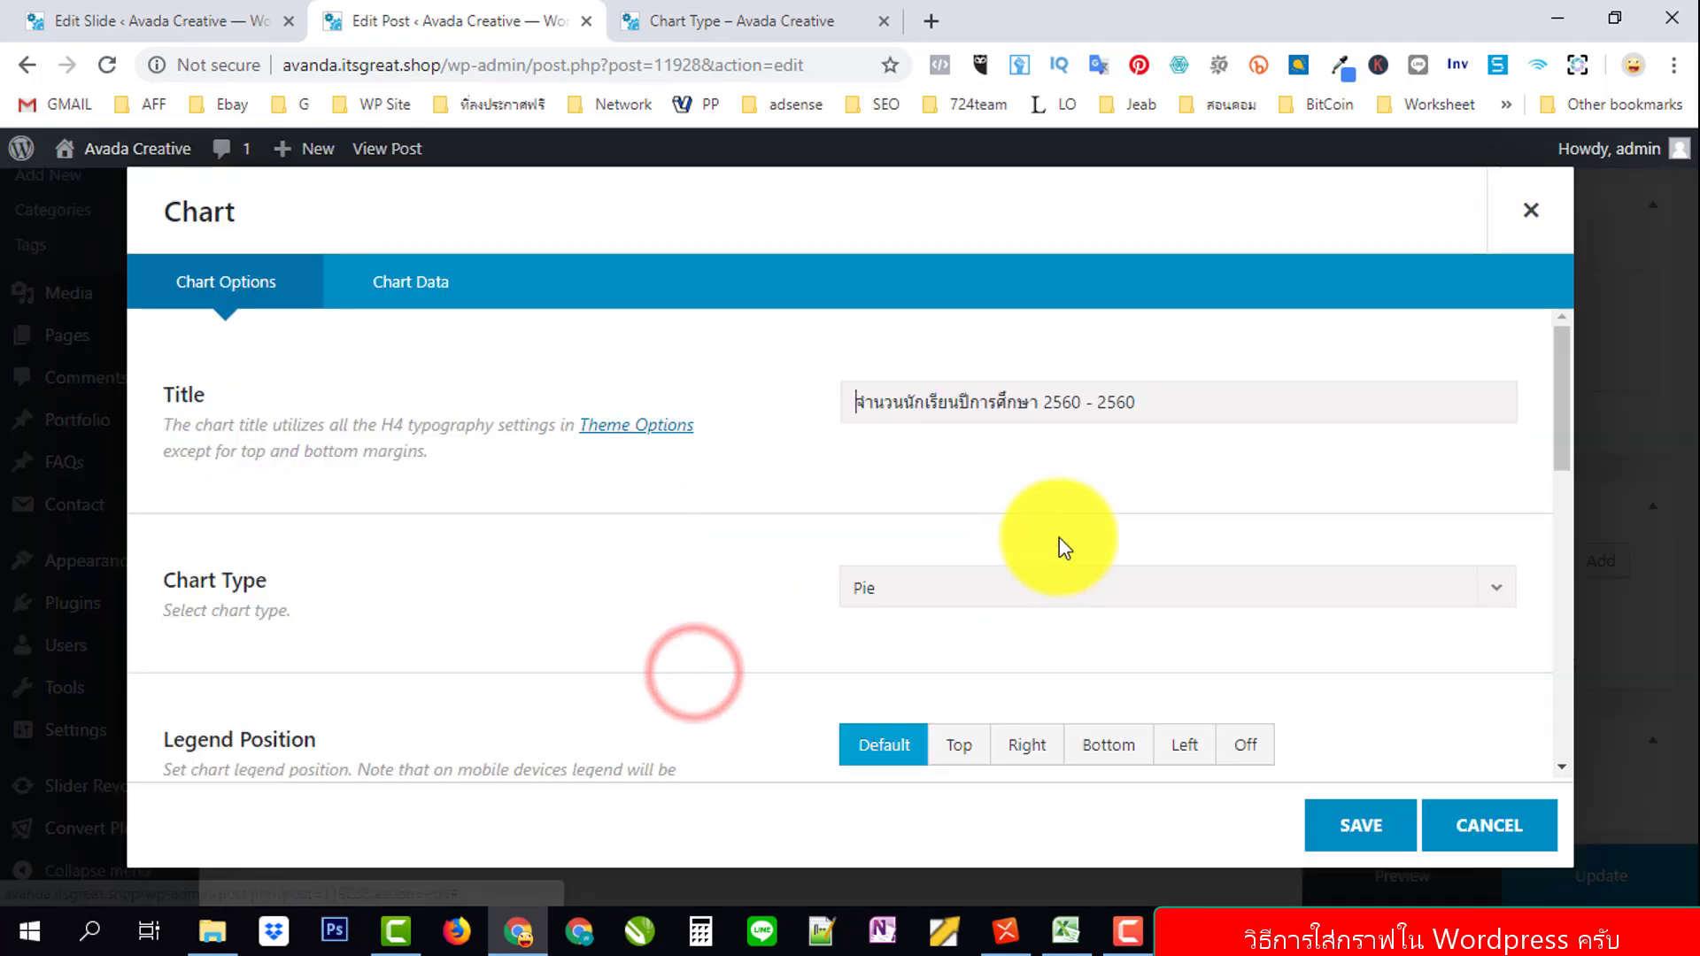
scroll(1059, 538, down, 3)
scroll(1059, 538, up, 3)
scroll(1059, 538, down, 1)
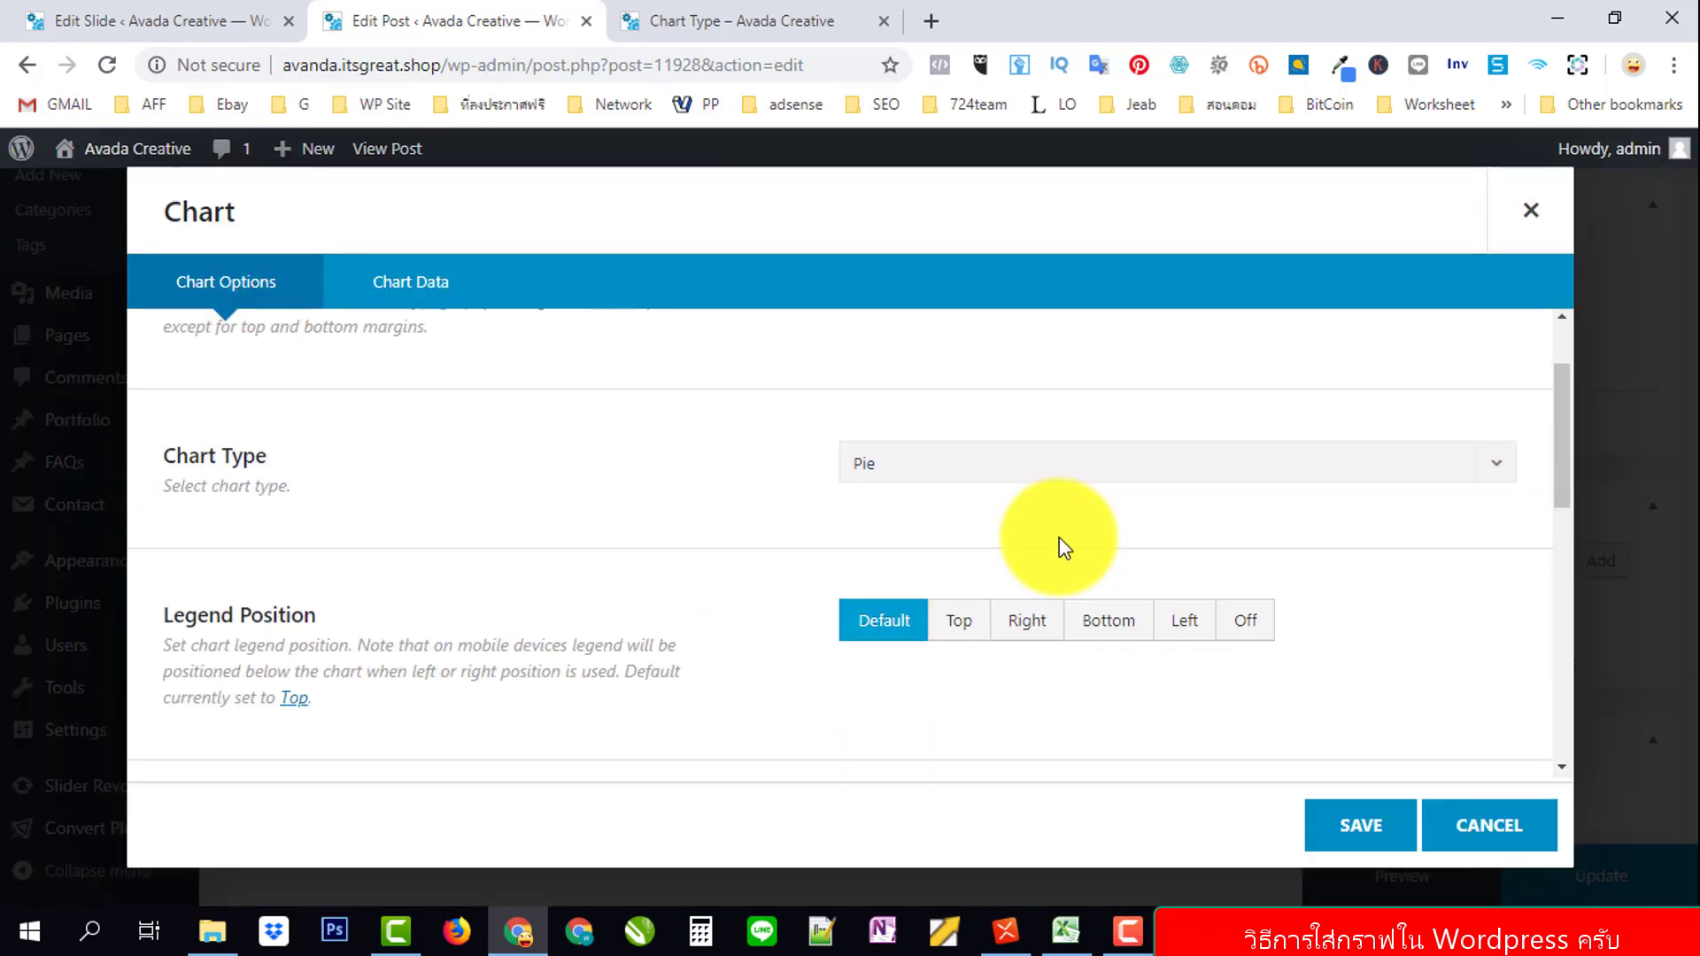
click(1067, 458)
click(924, 690)
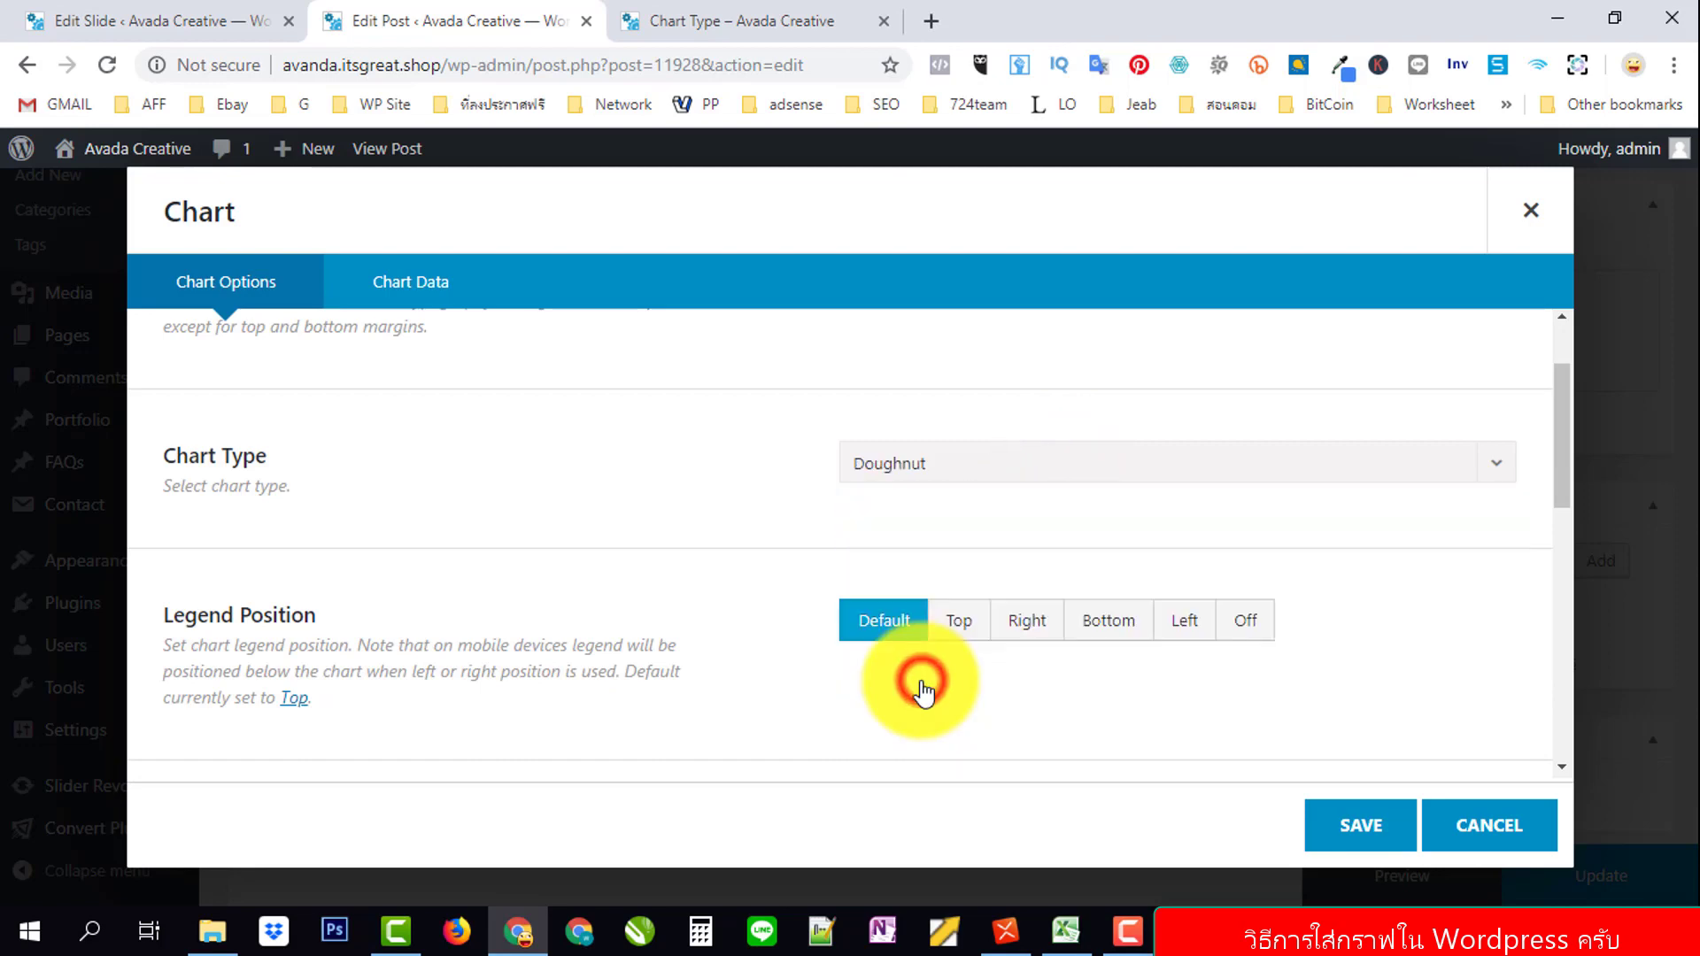
click(1381, 825)
Duplicate the doughnut chart element, set the copy's chart type to Radar and save it.
scroll(925, 634, down, 1)
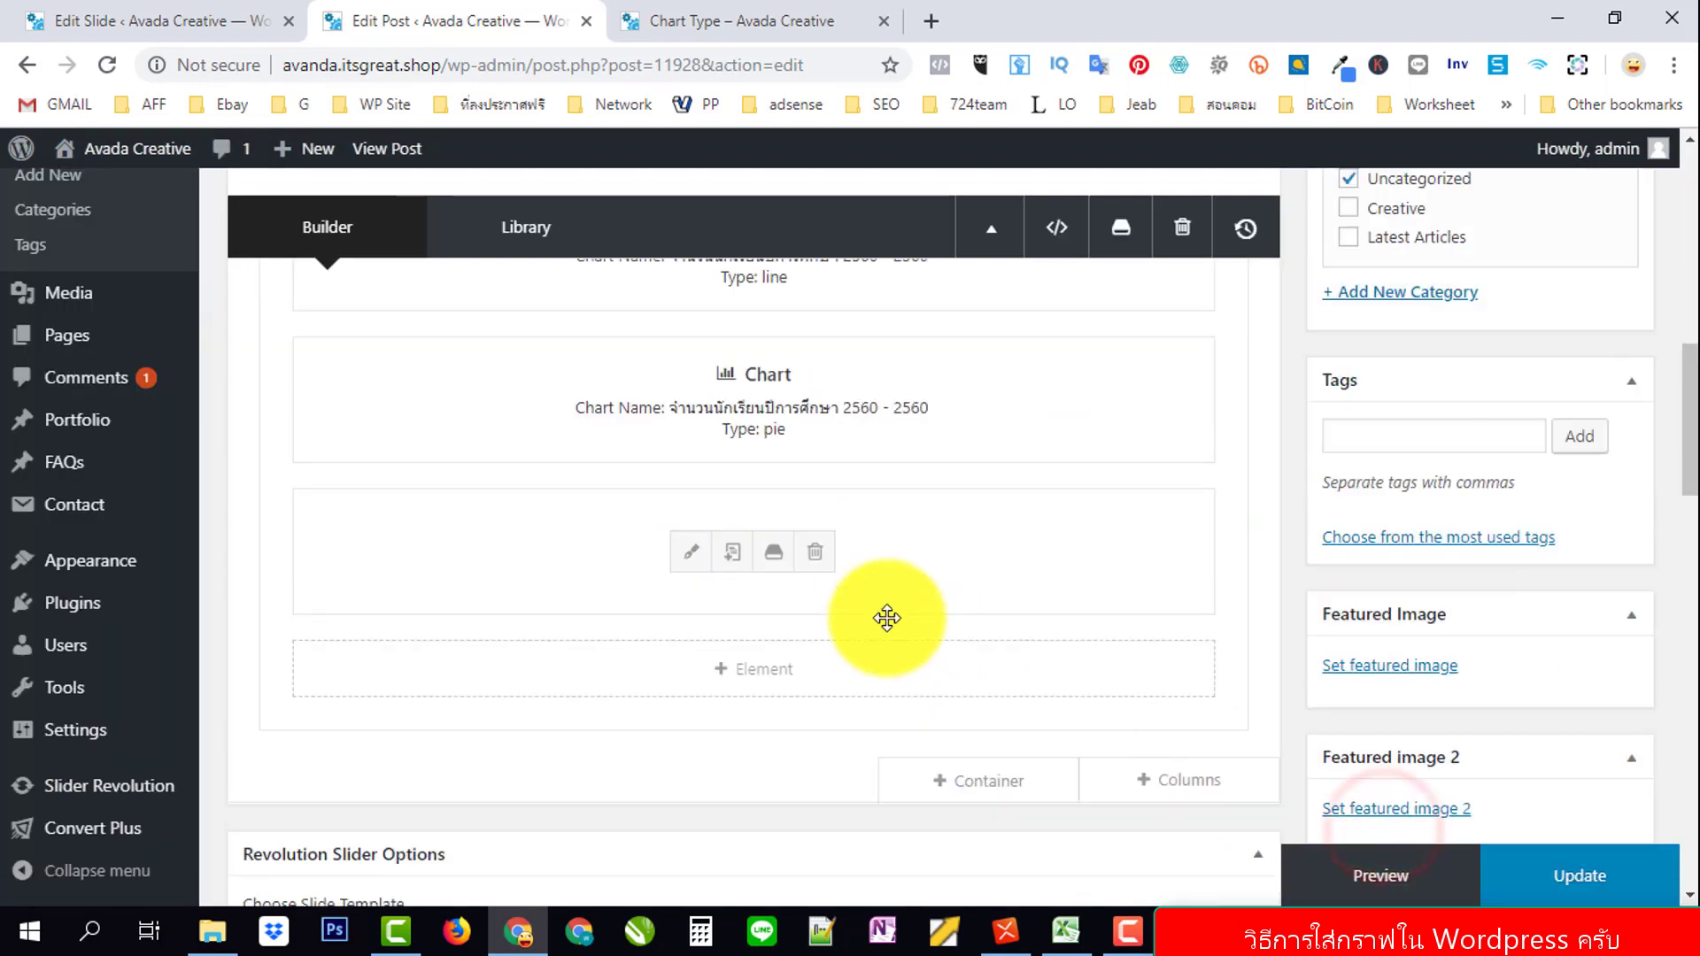
click(732, 552)
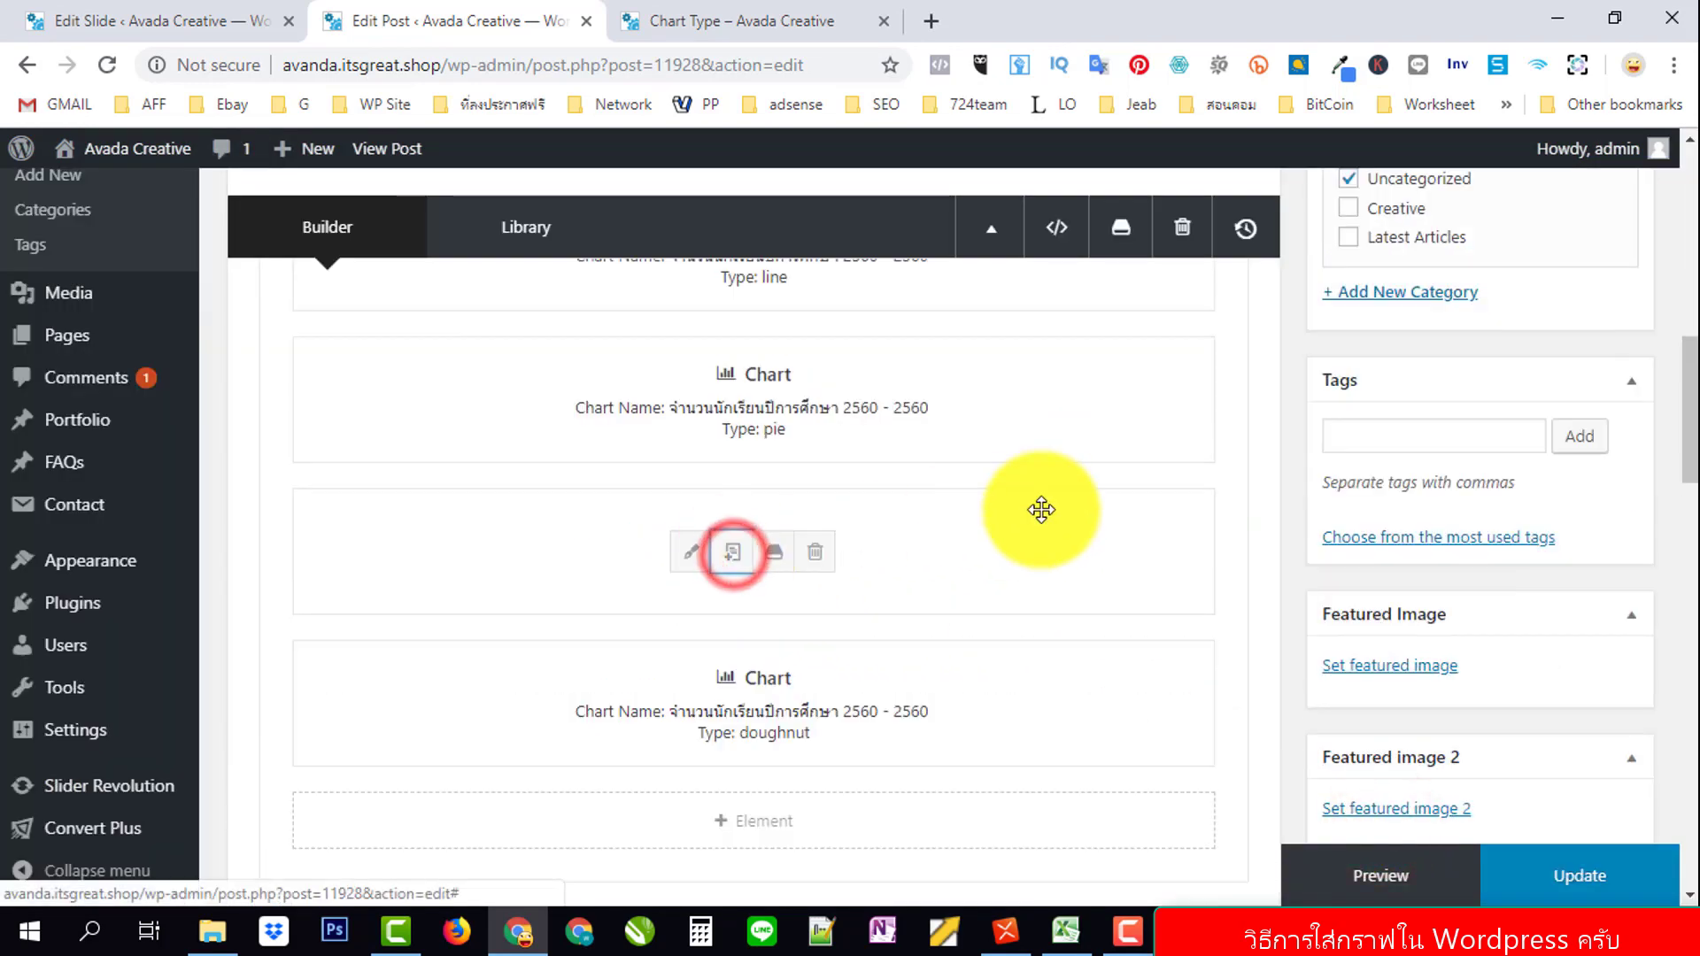
scroll(974, 522, down, 1)
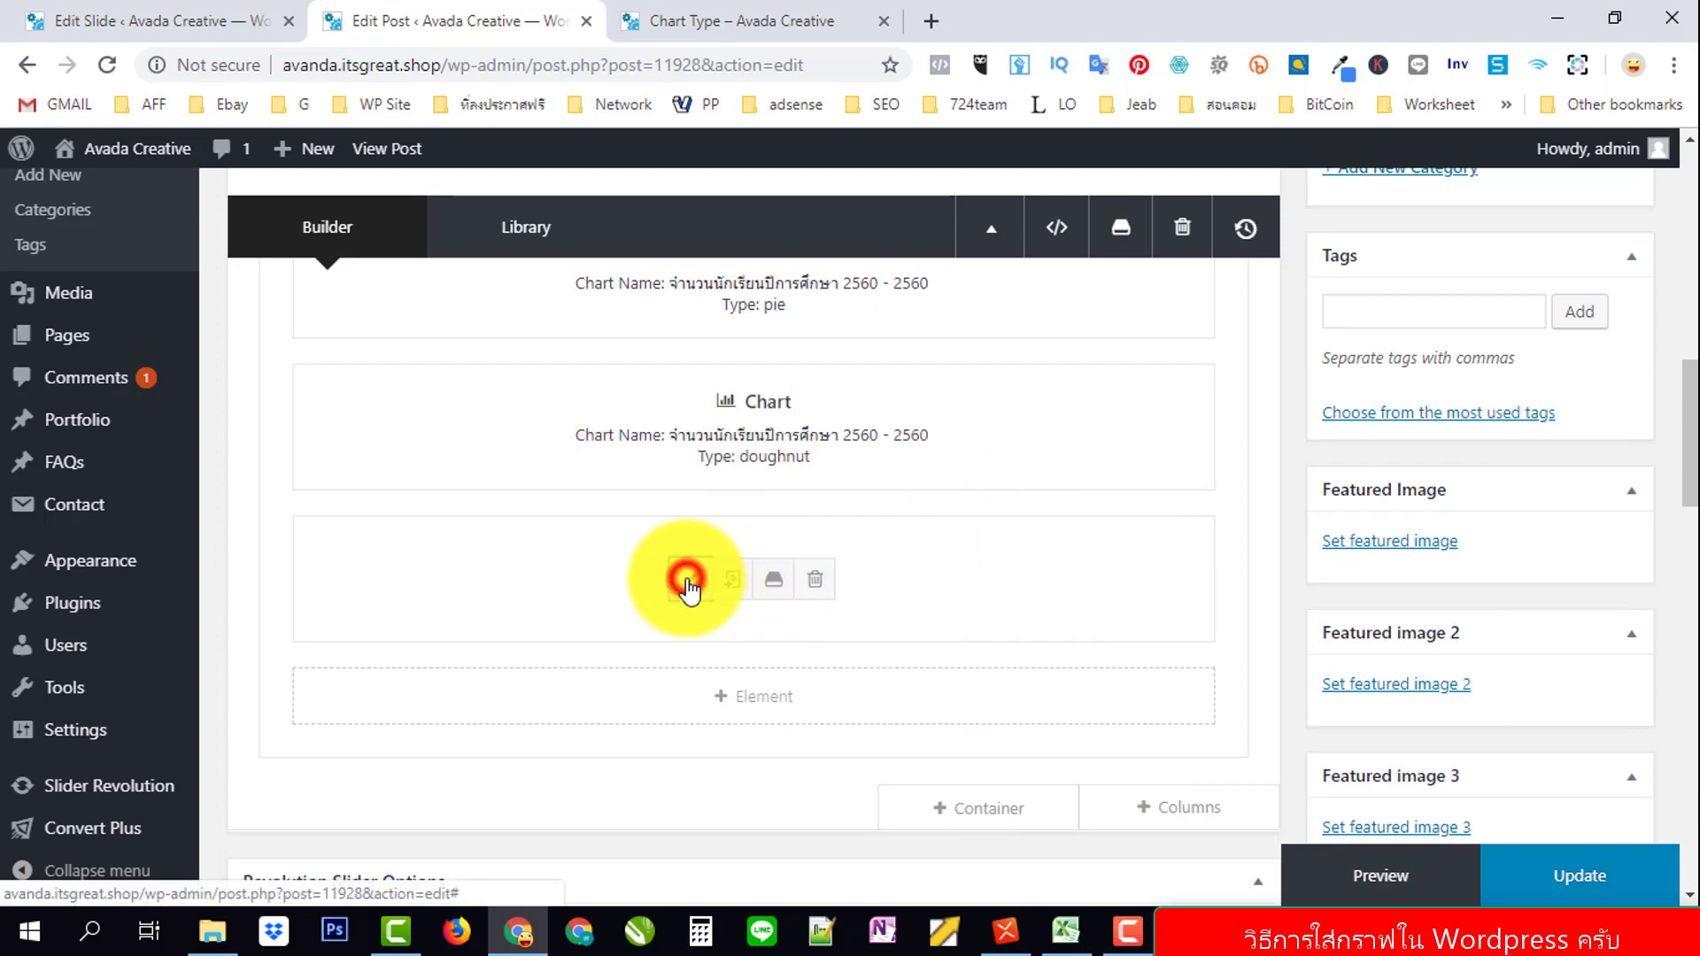
click(687, 586)
click(1048, 588)
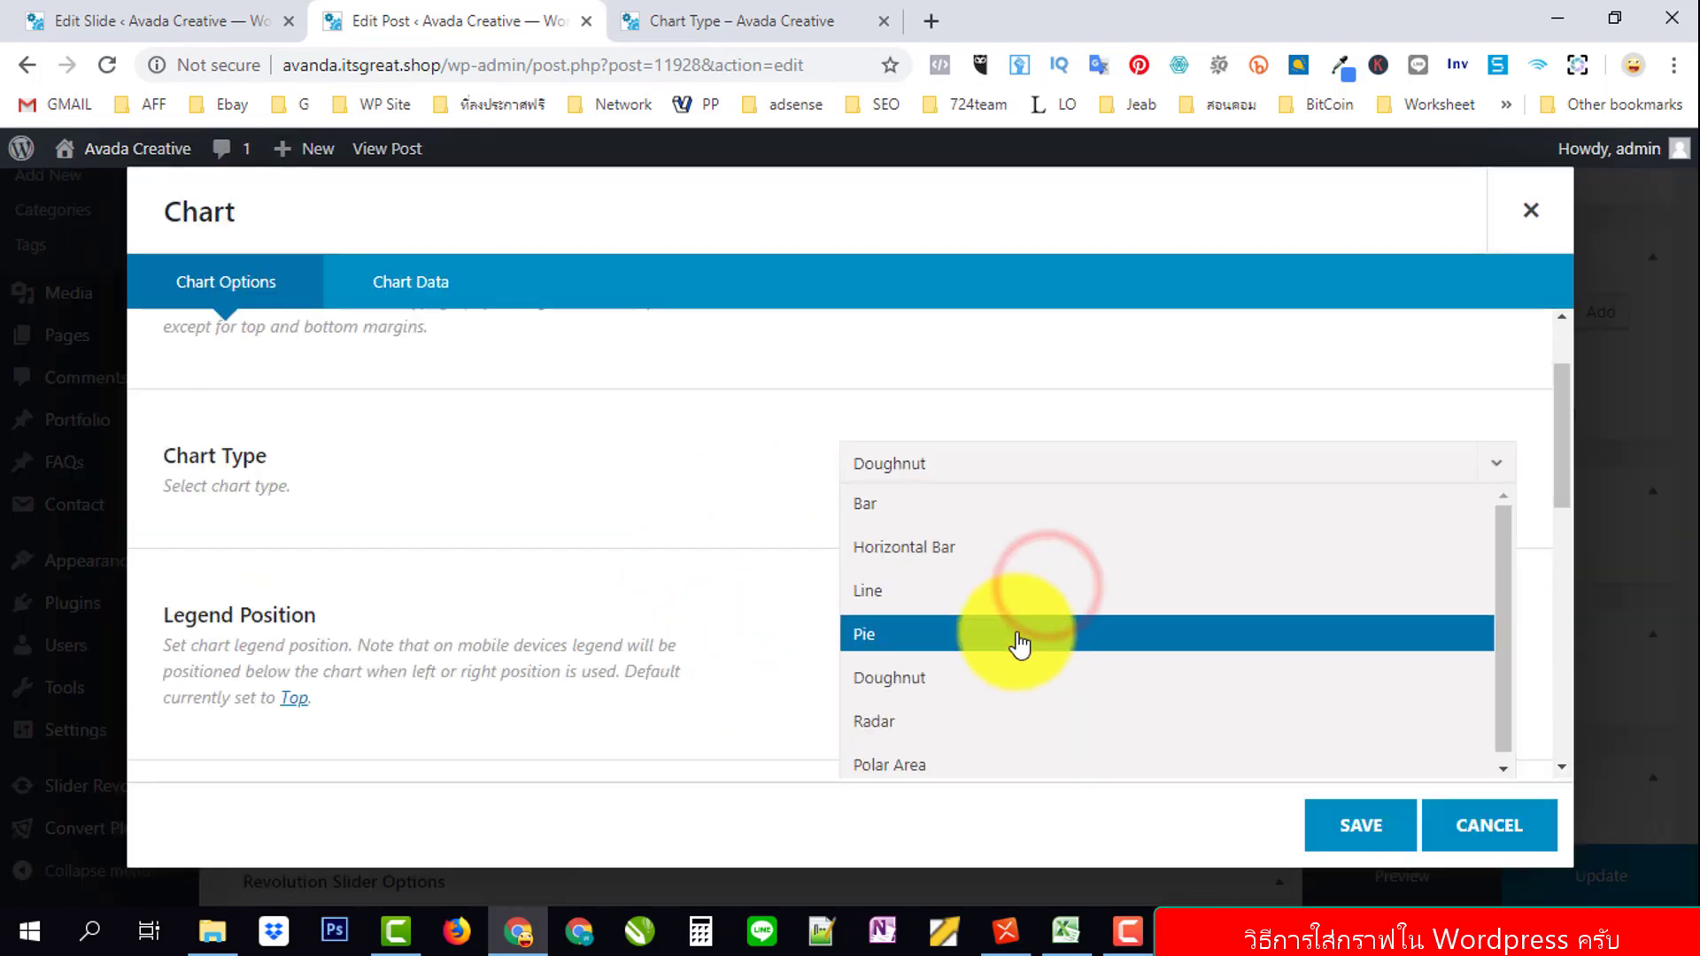
click(946, 720)
click(1359, 828)
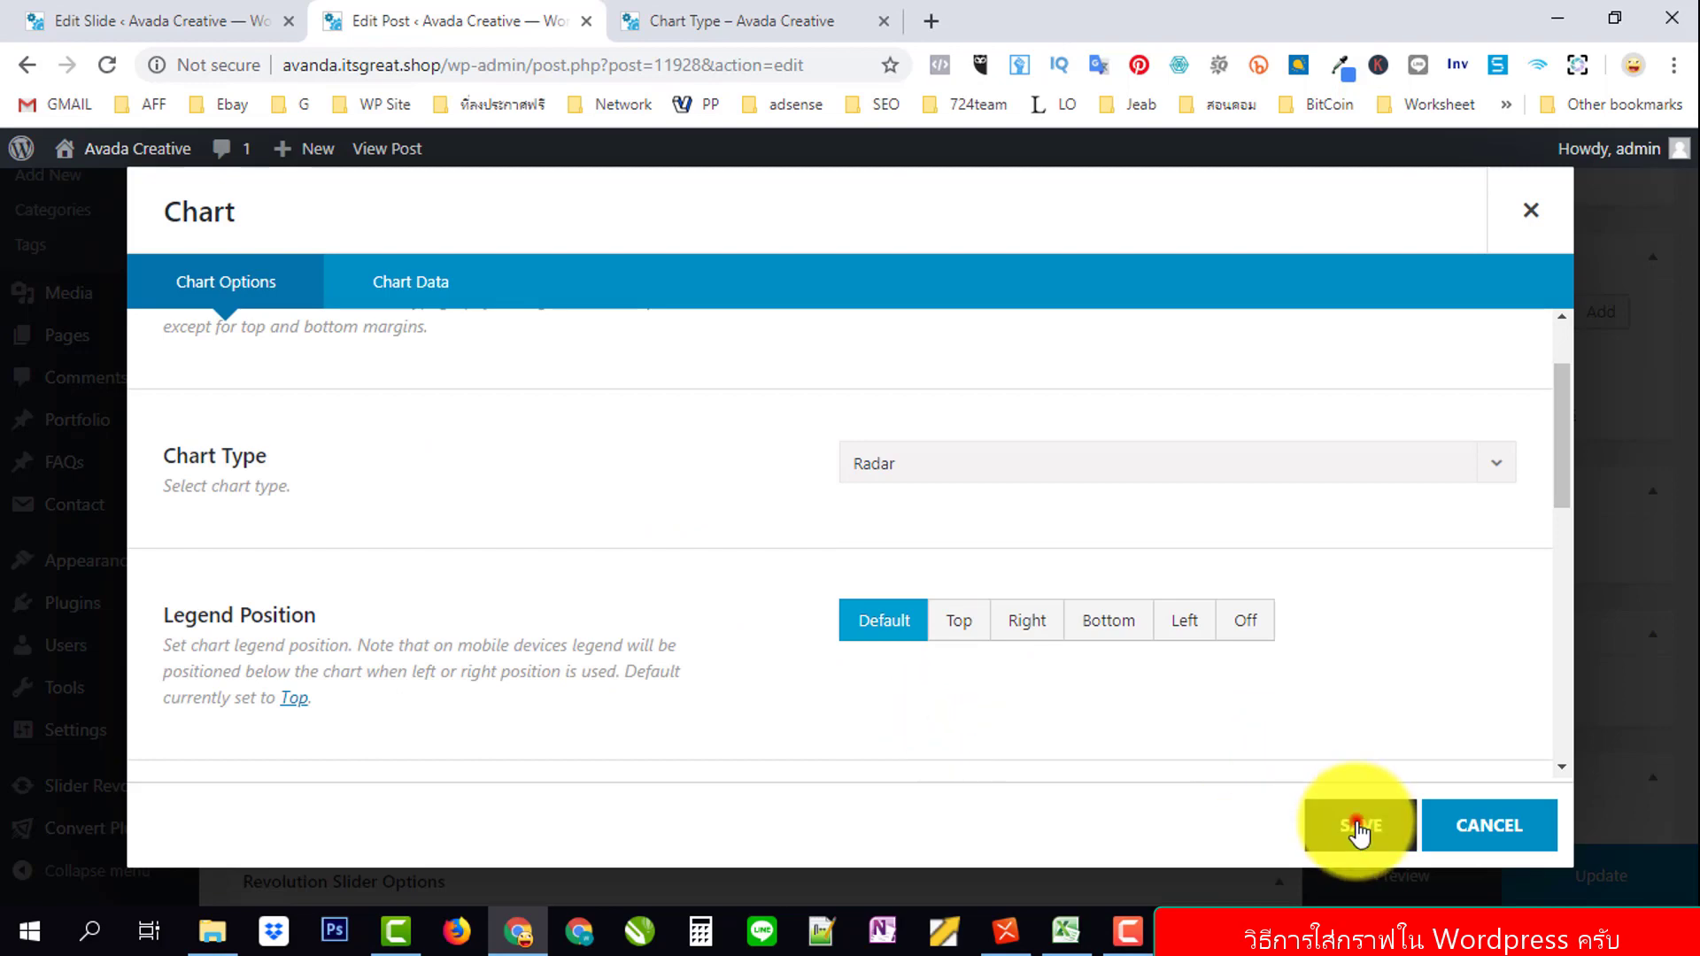
Duplicate the radar chart element, set the copy's chart type to Polar Area and save it.
mouse_move(854, 561)
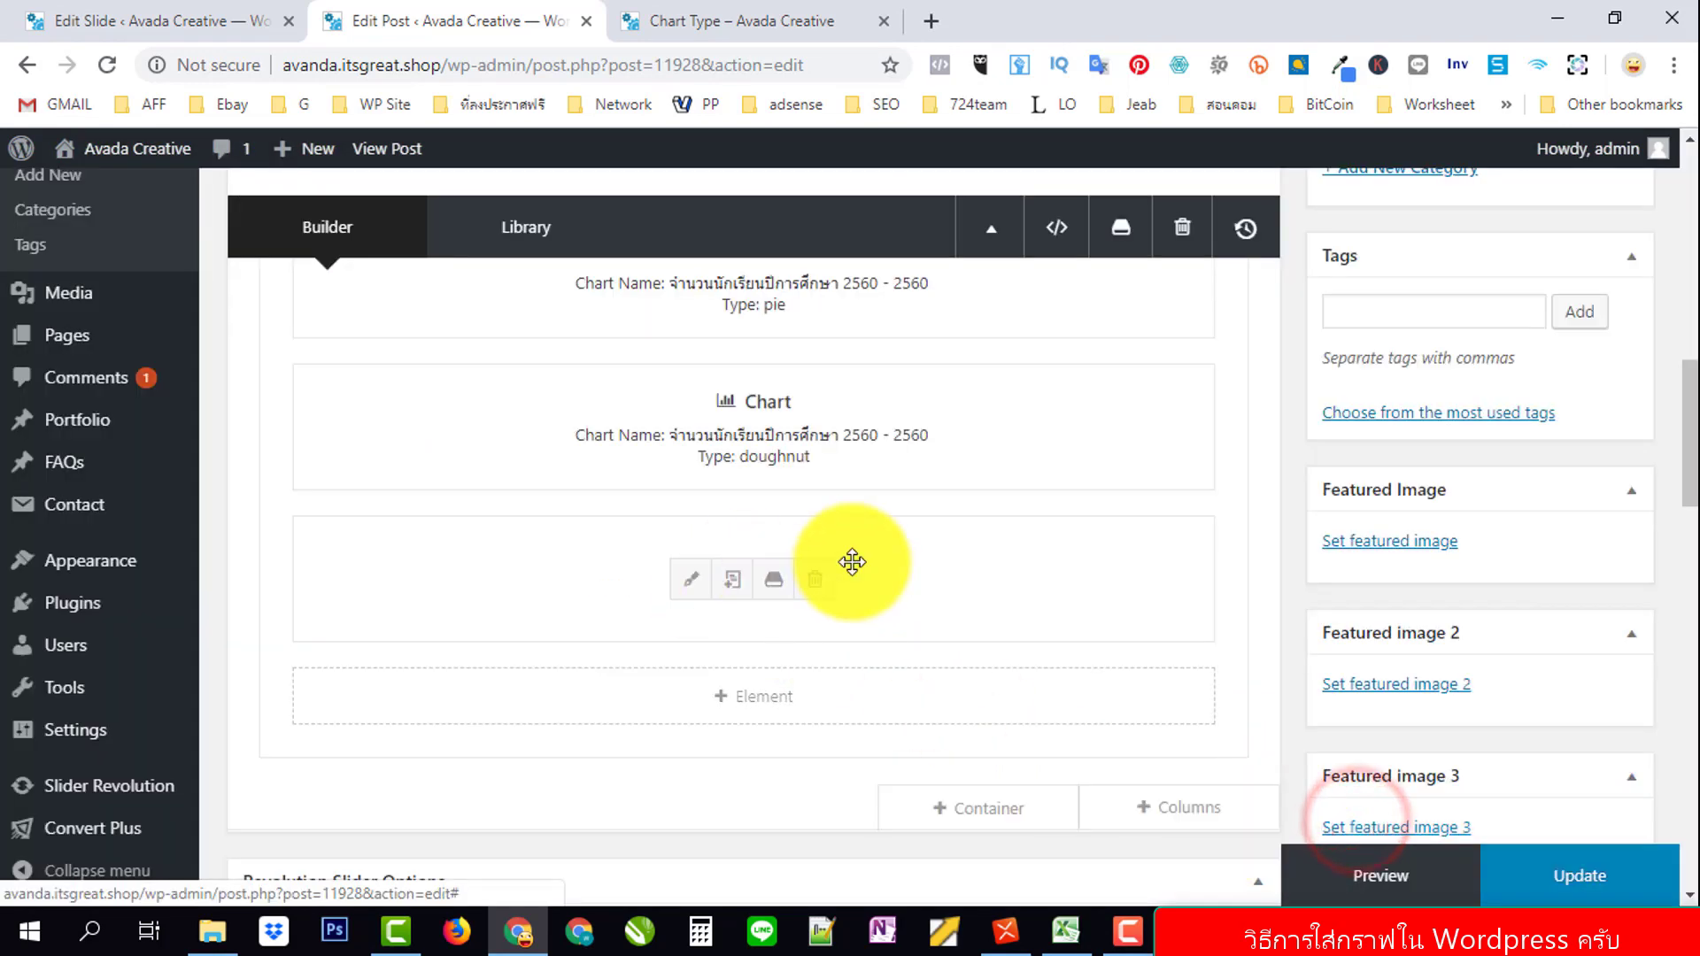
click(731, 586)
click(687, 732)
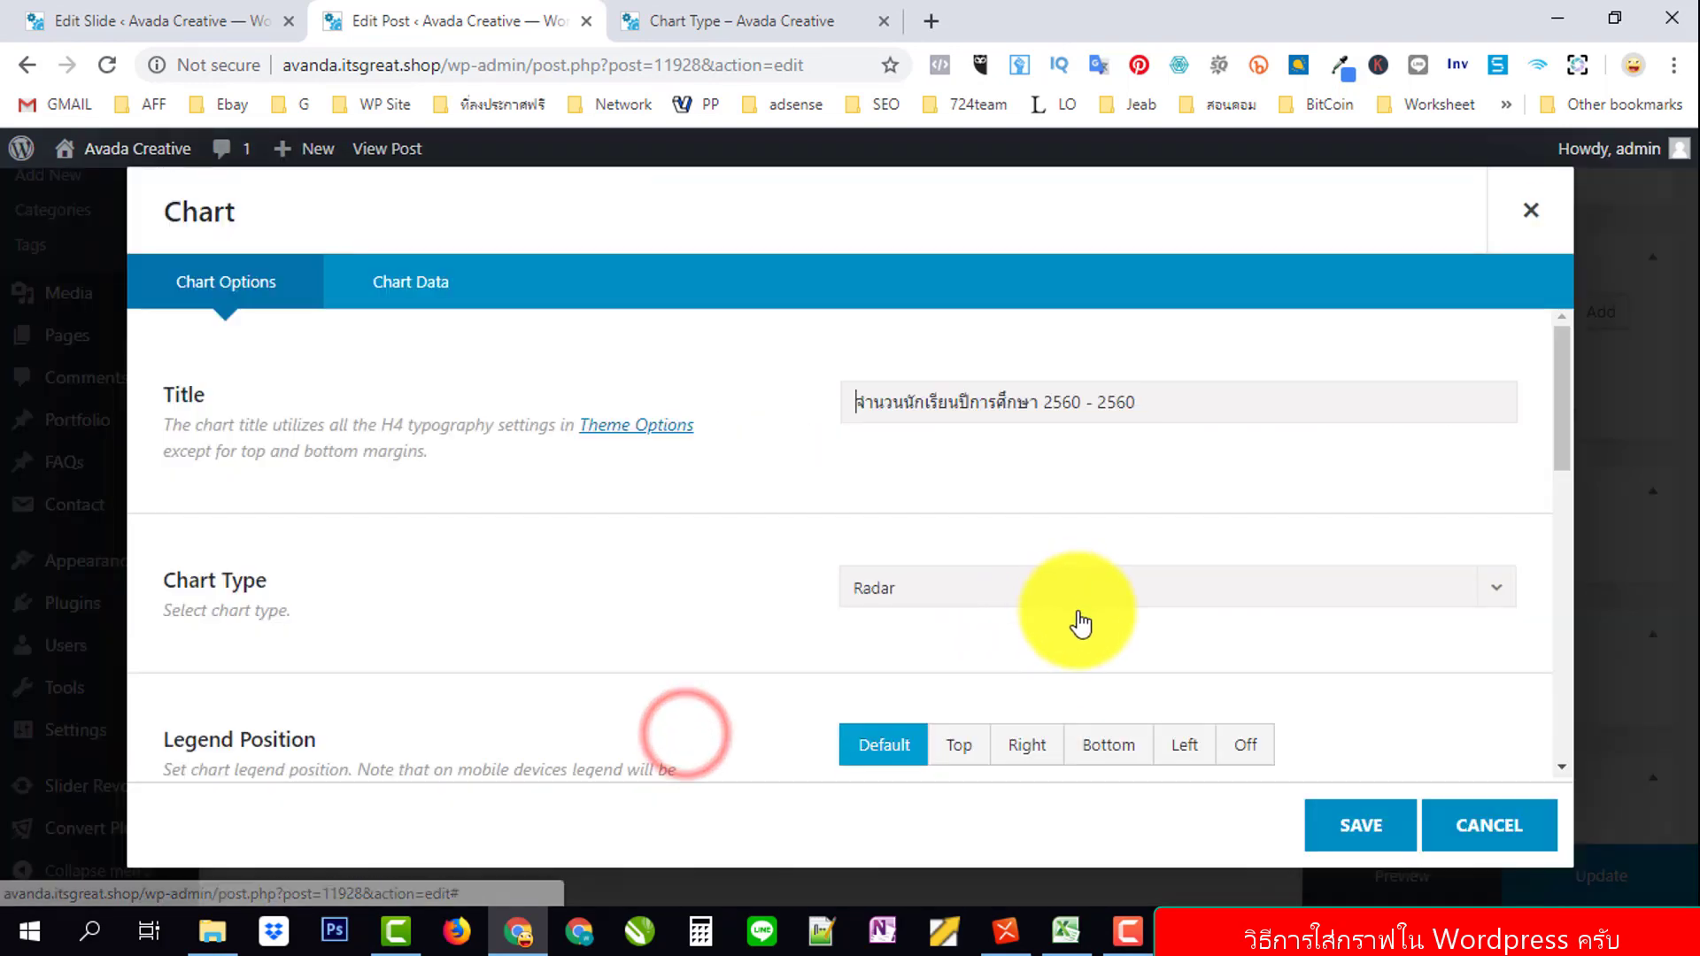
scroll(1080, 624, down, 2)
scroll(1151, 522, up, 1)
click(1114, 462)
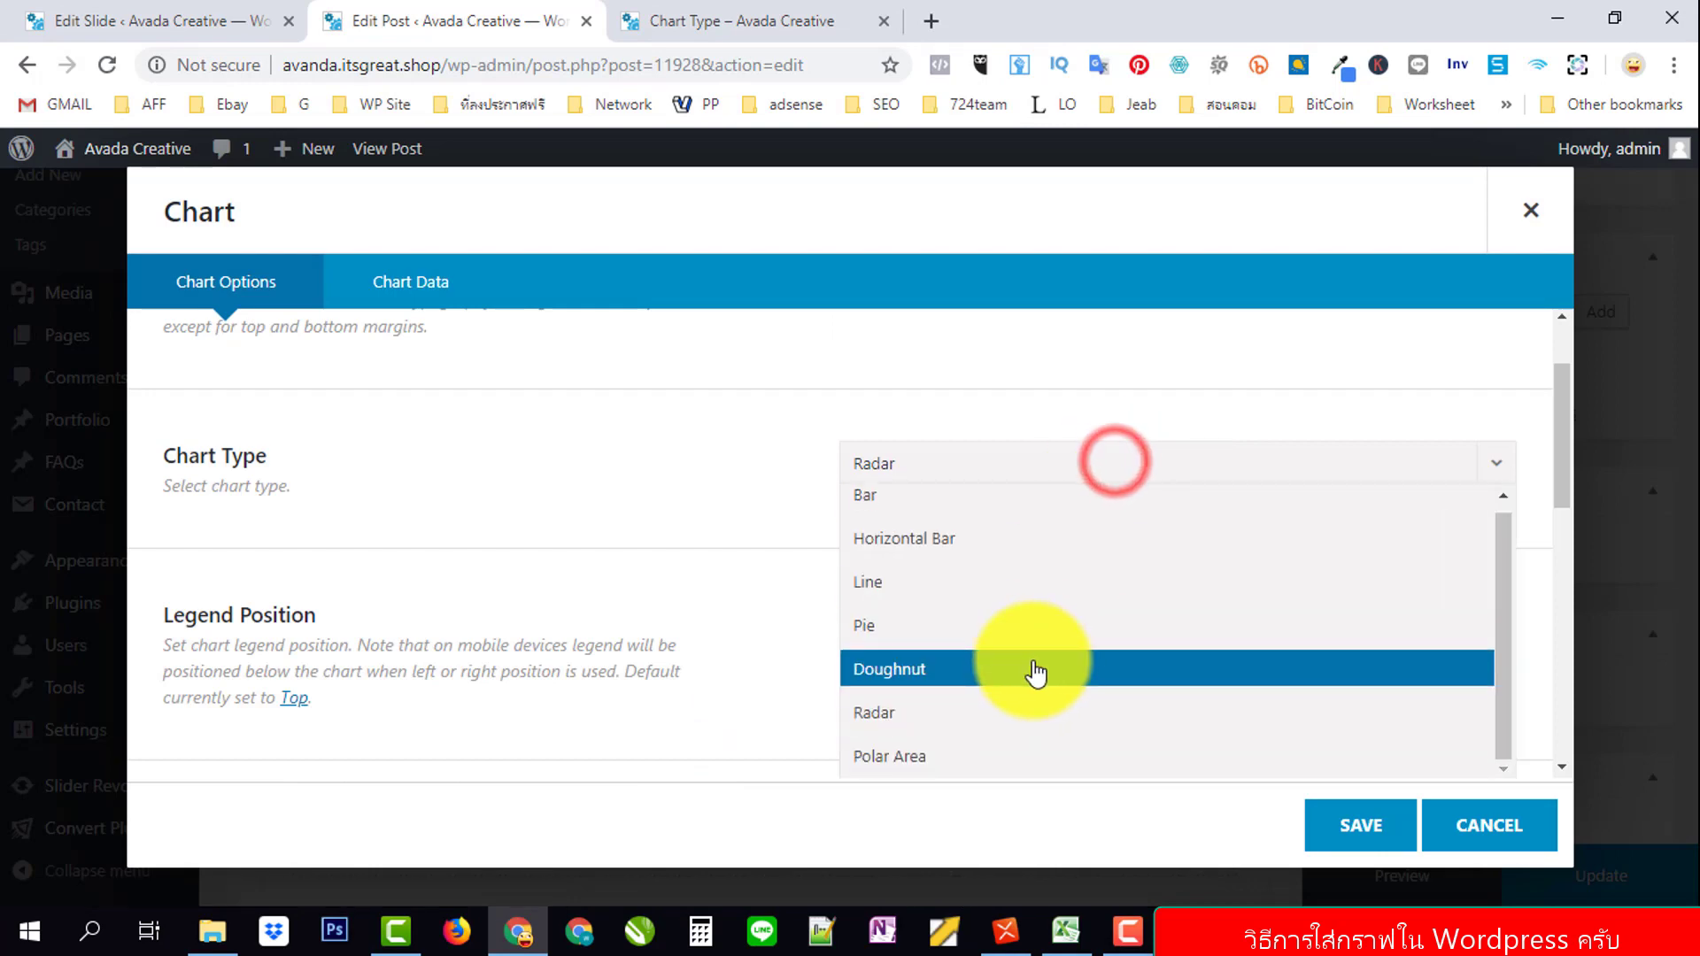
click(933, 748)
click(1370, 825)
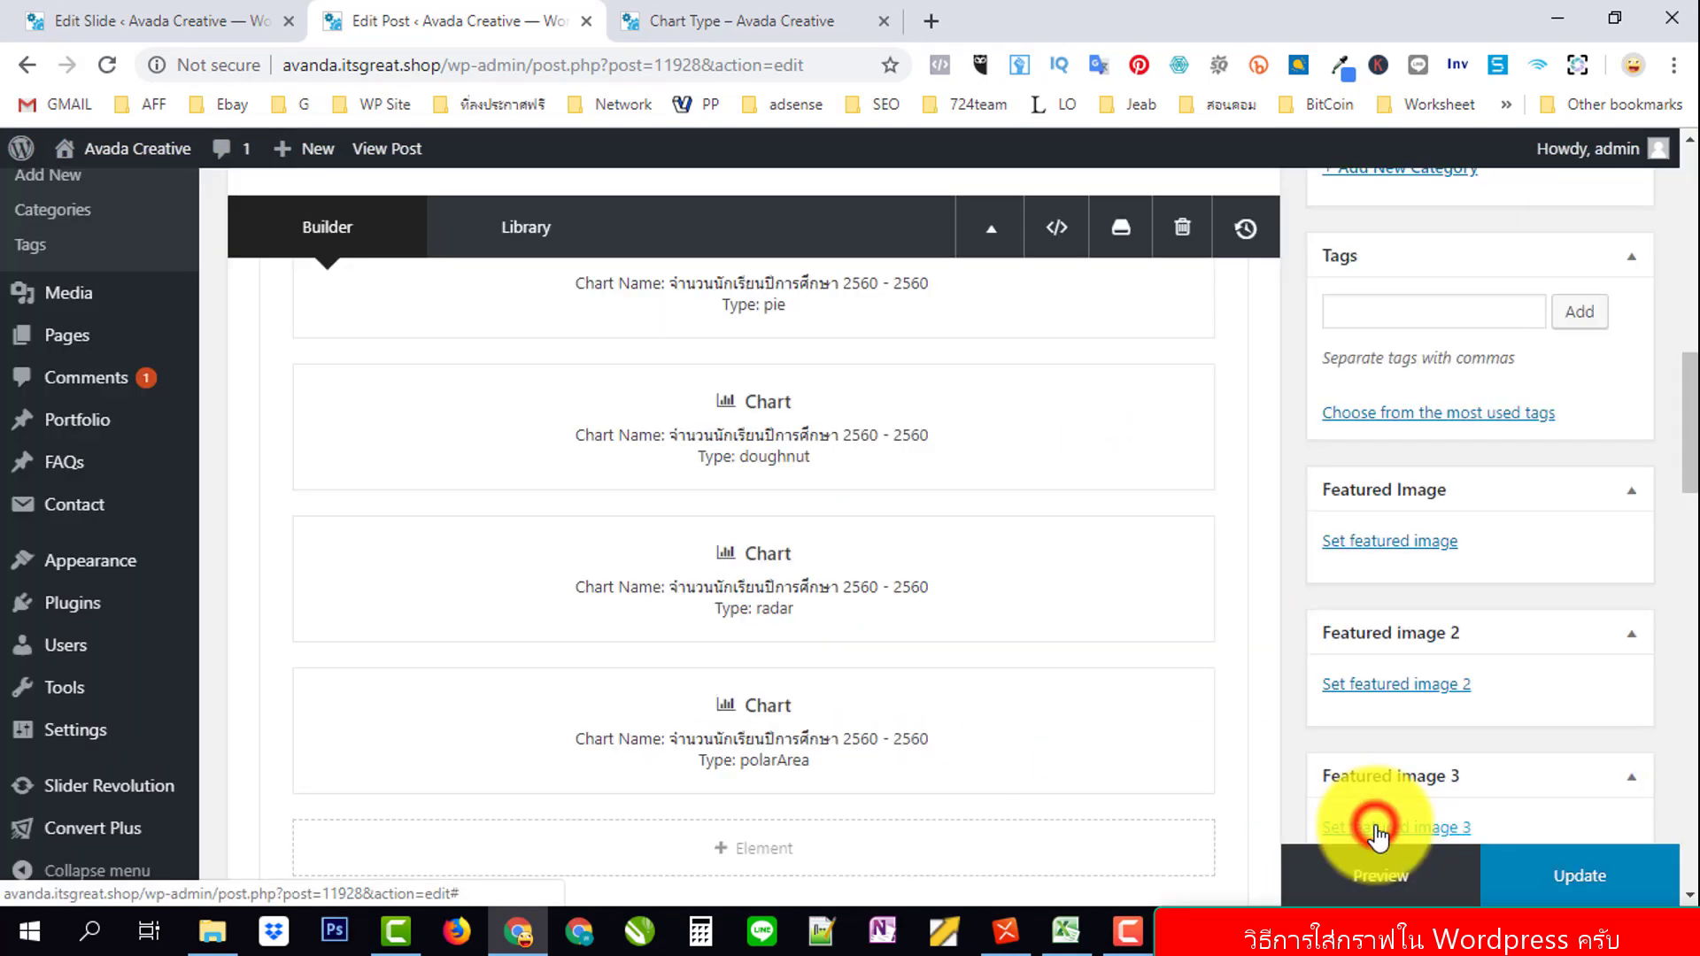
Update the post with the added chart elements.
scroll(1018, 501, down, 3)
click(1601, 877)
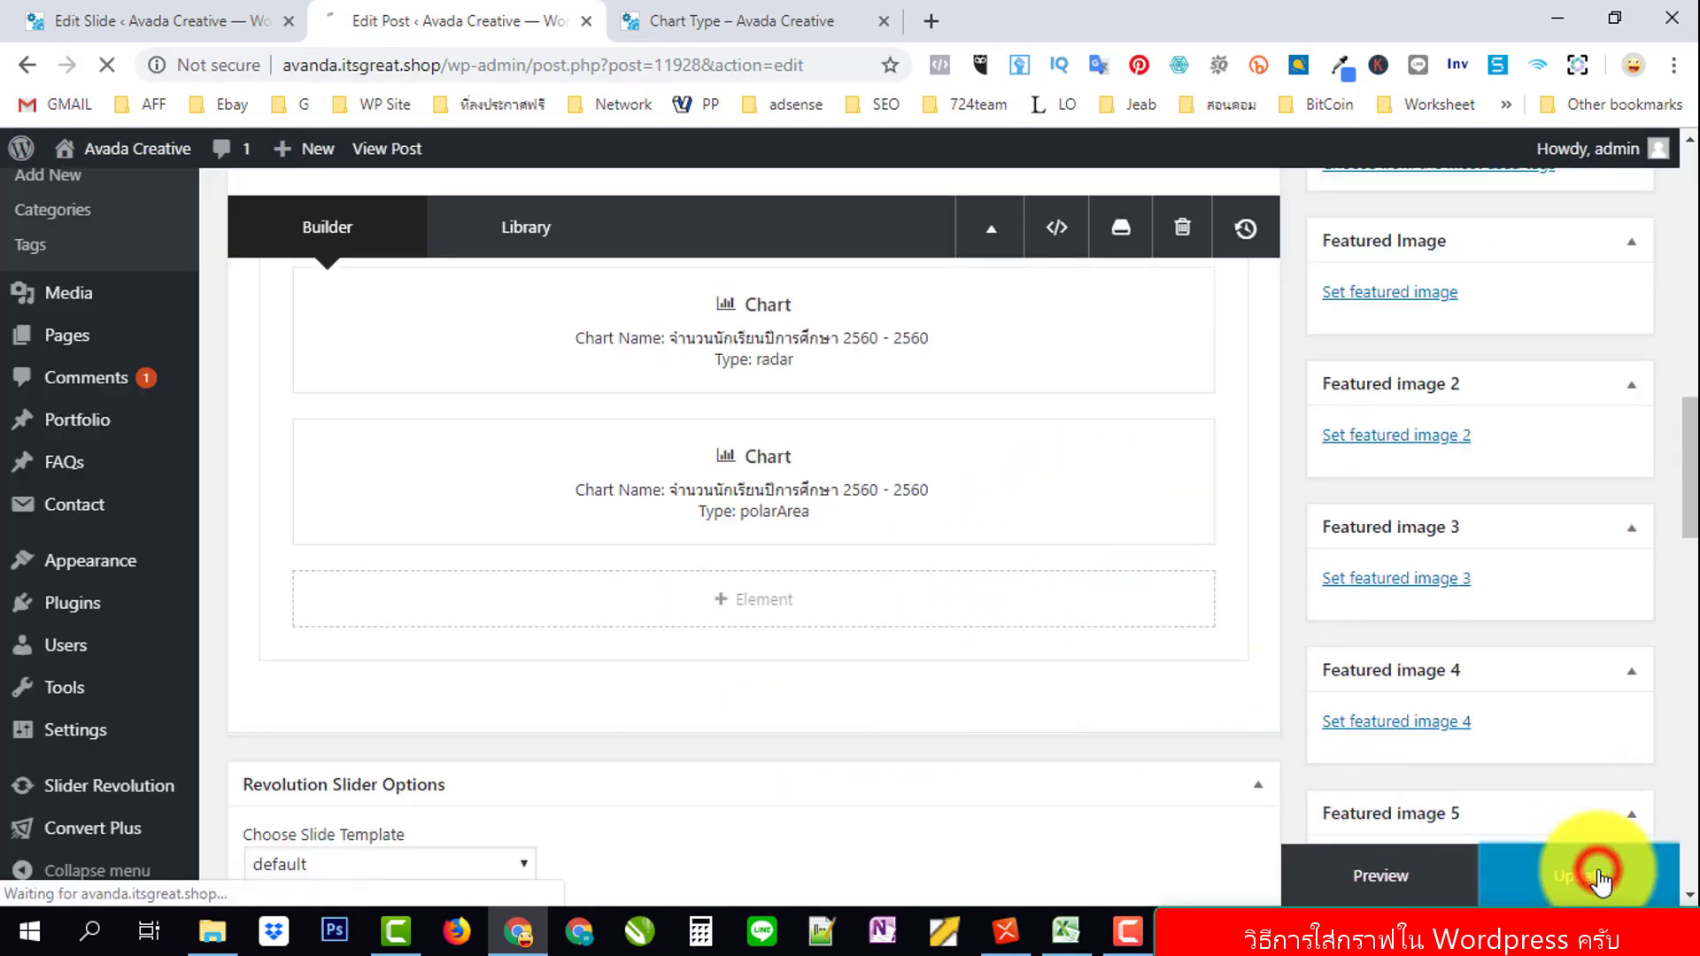
mouse_move(1051, 708)
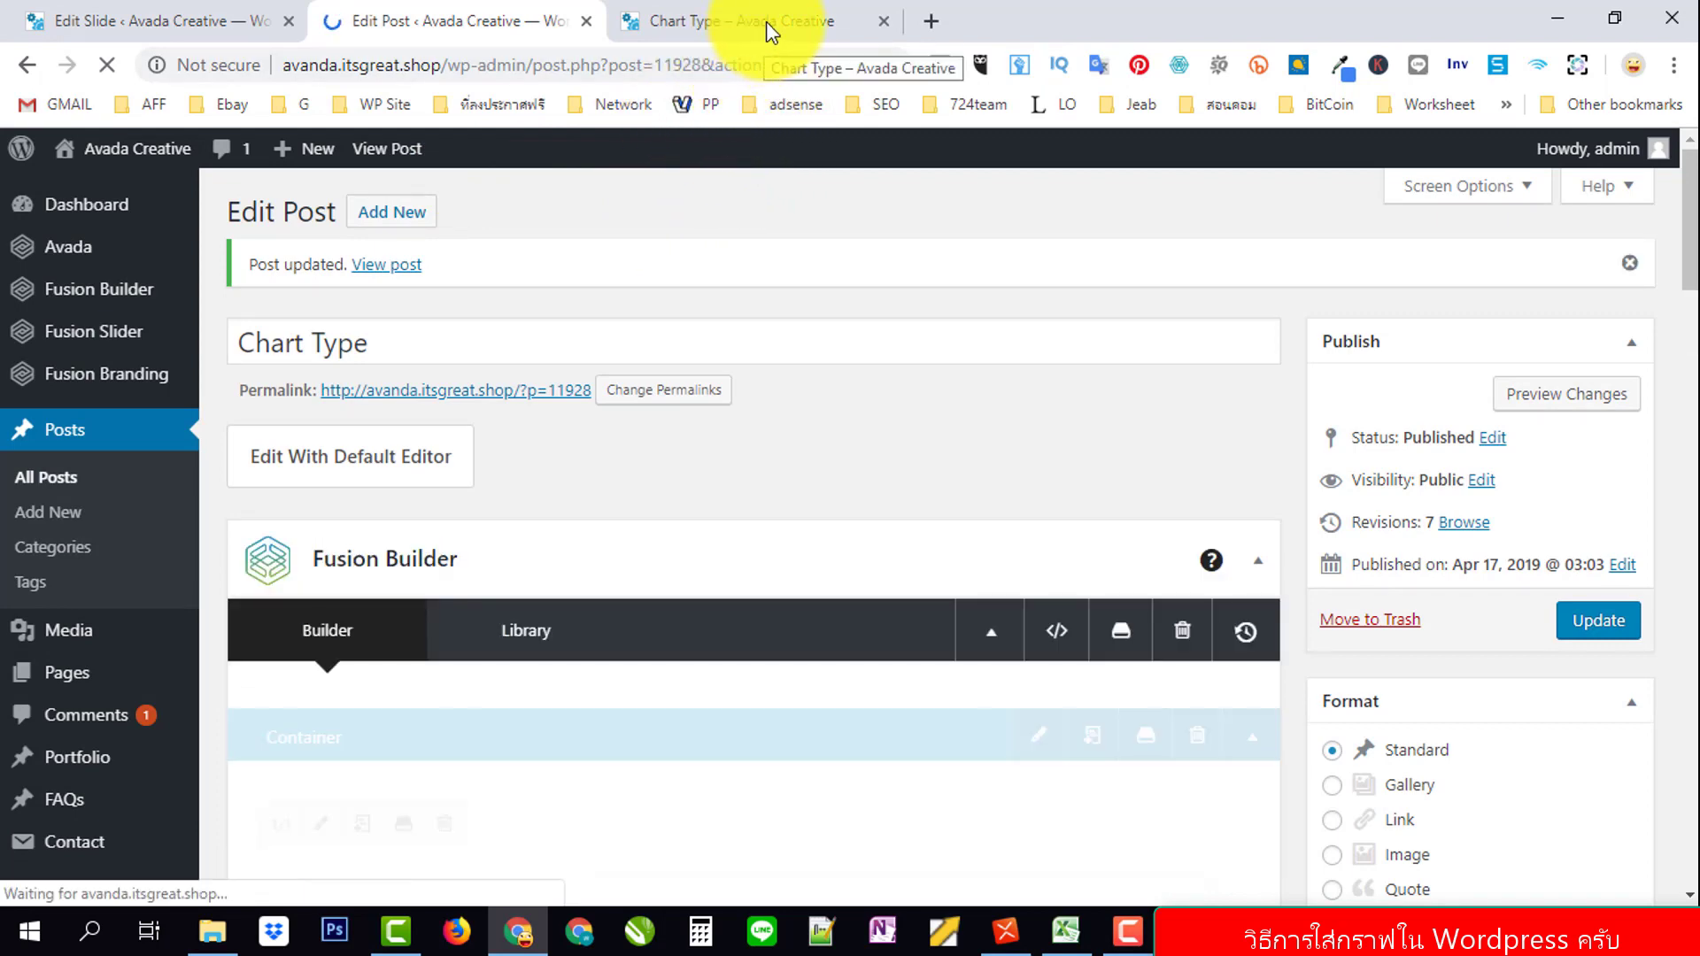
Reload the published Chart Type page and examine its bar, horizontal bar, line and pie charts.
click(767, 21)
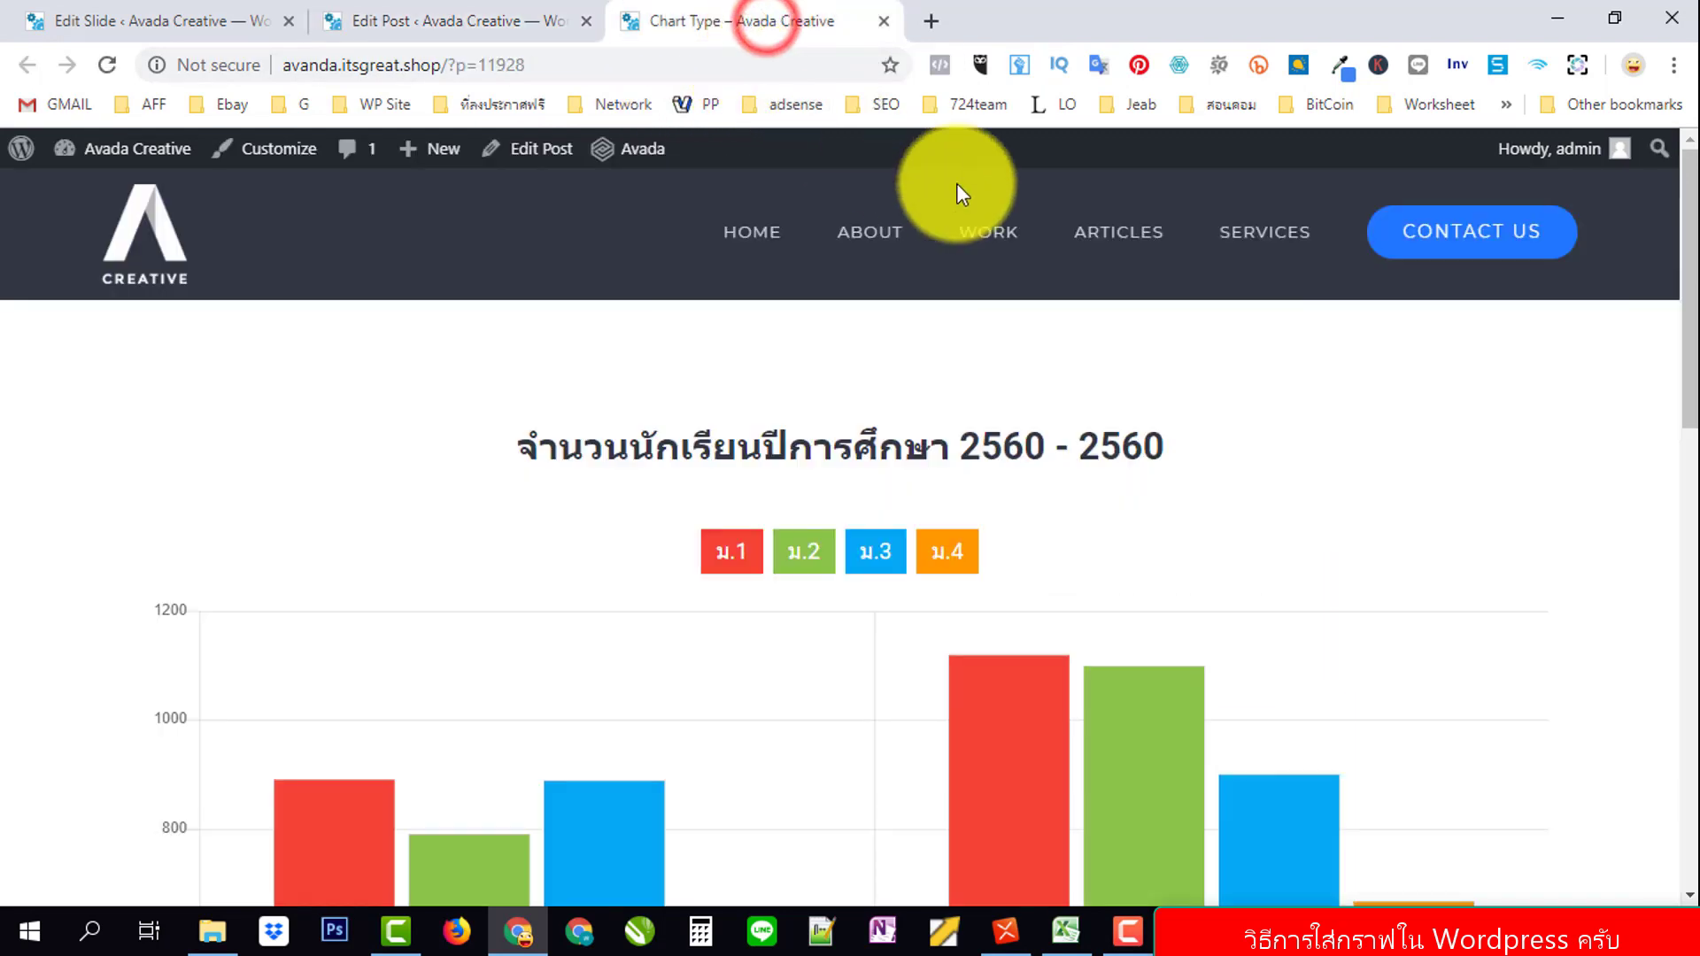
click(110, 64)
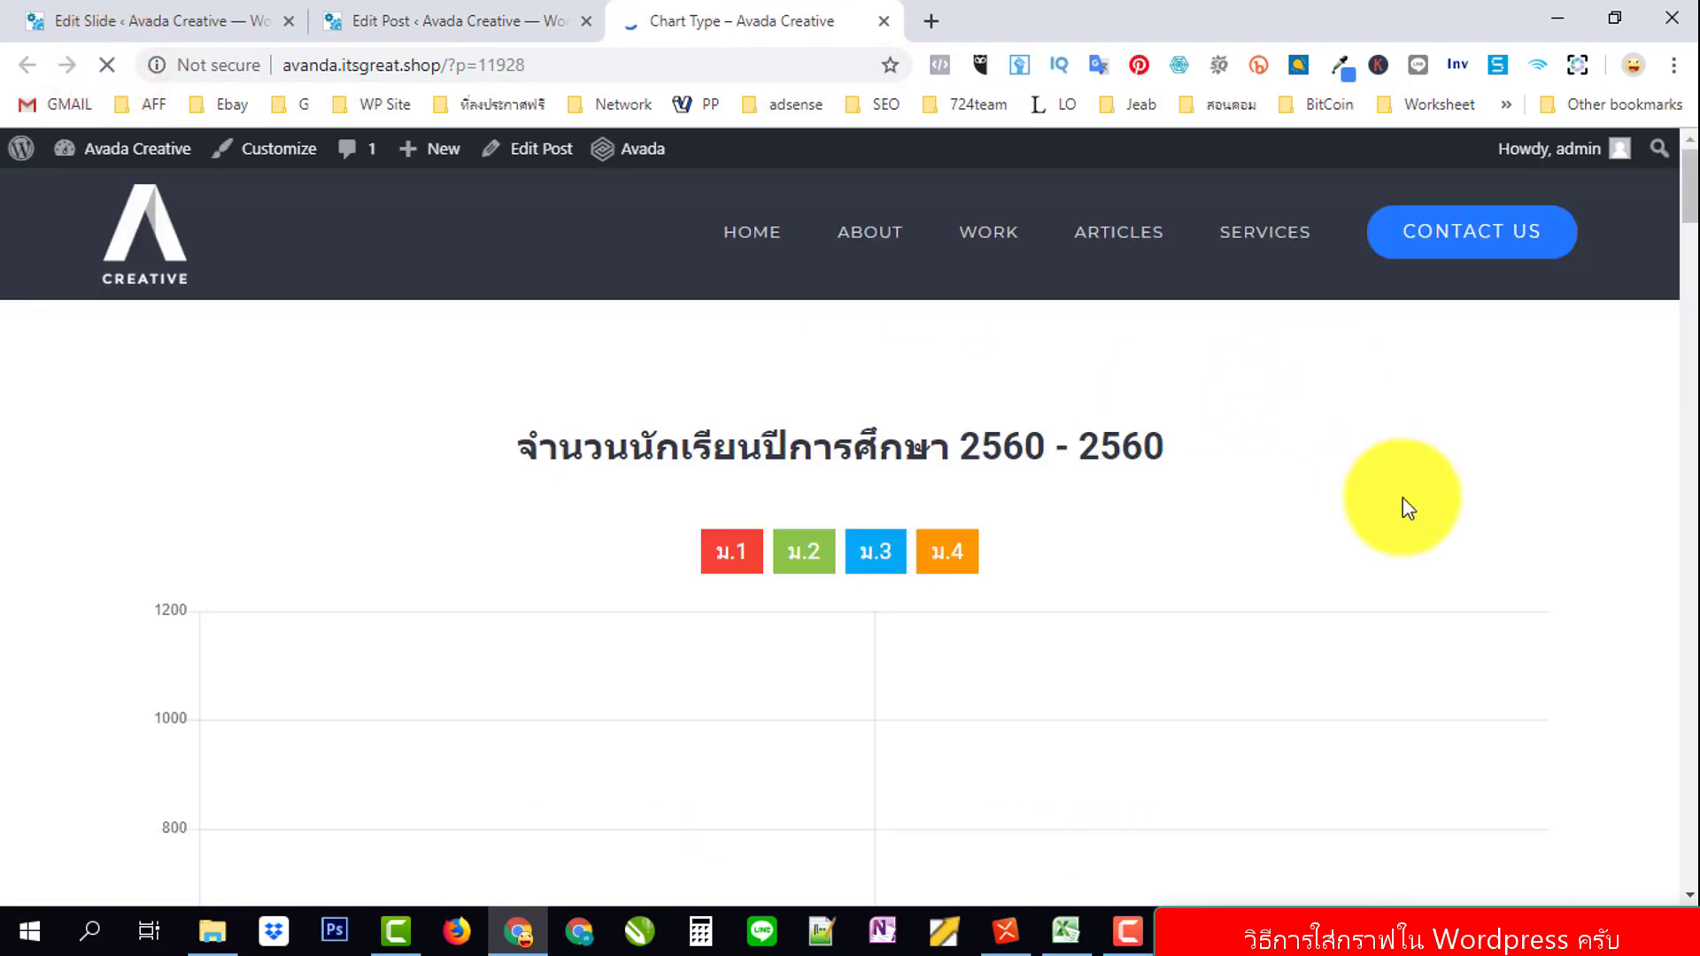
scroll(1219, 382, down, 4)
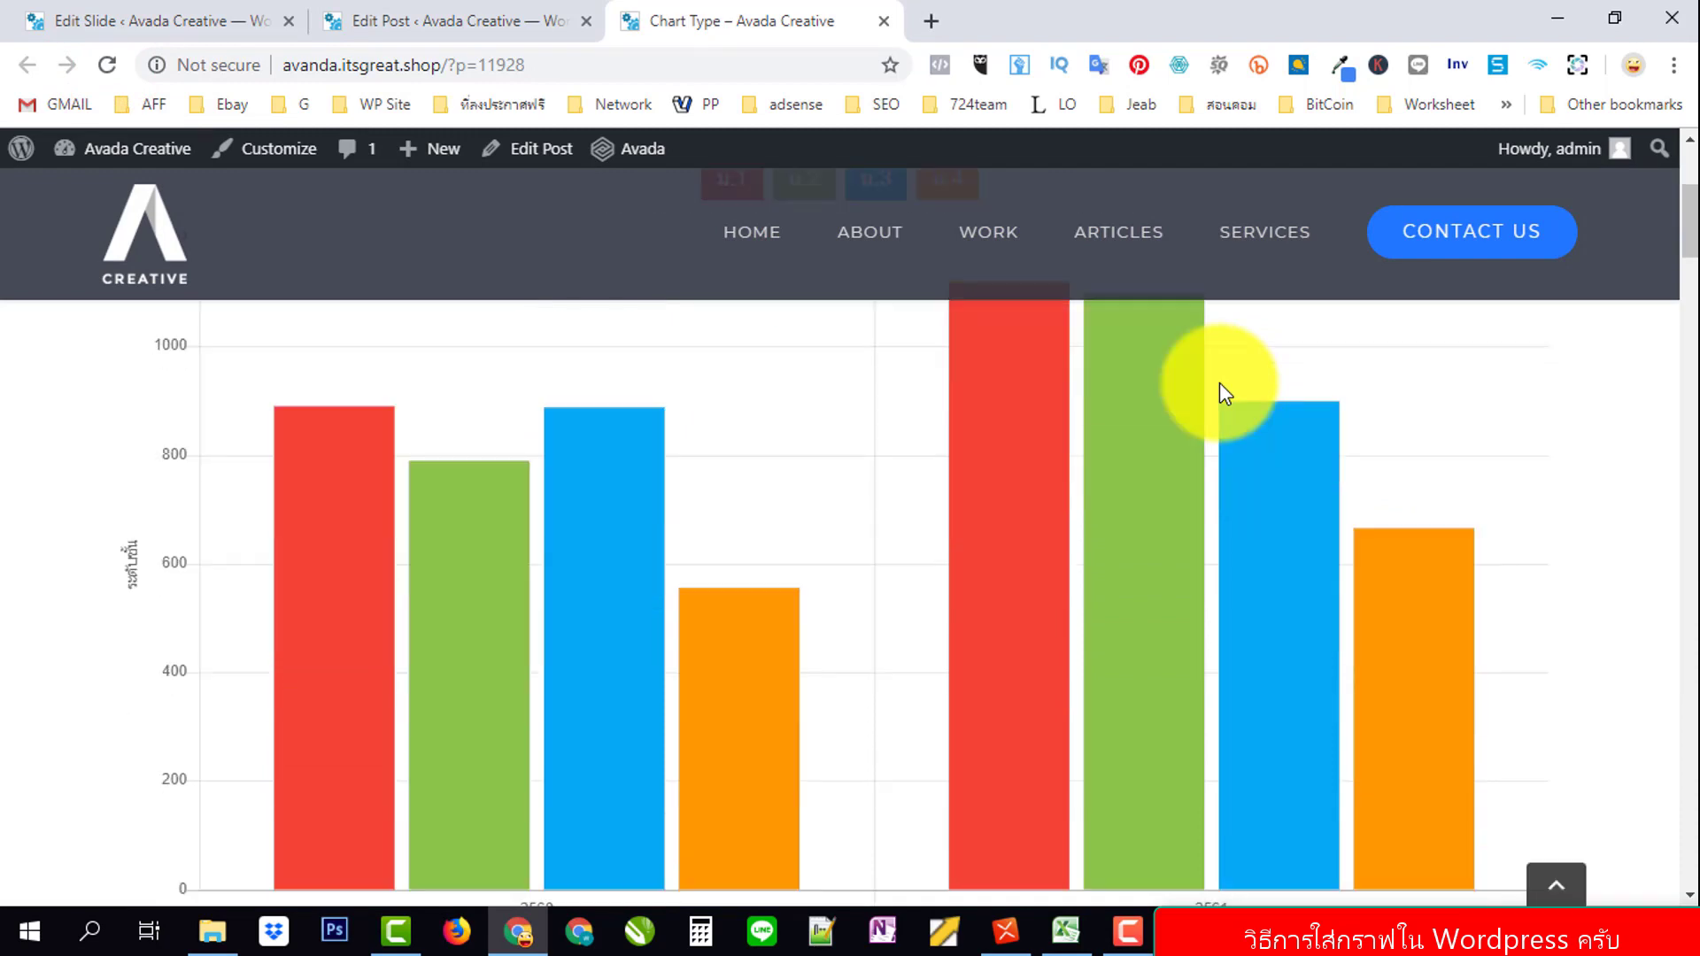
scroll(1219, 382, down, 9)
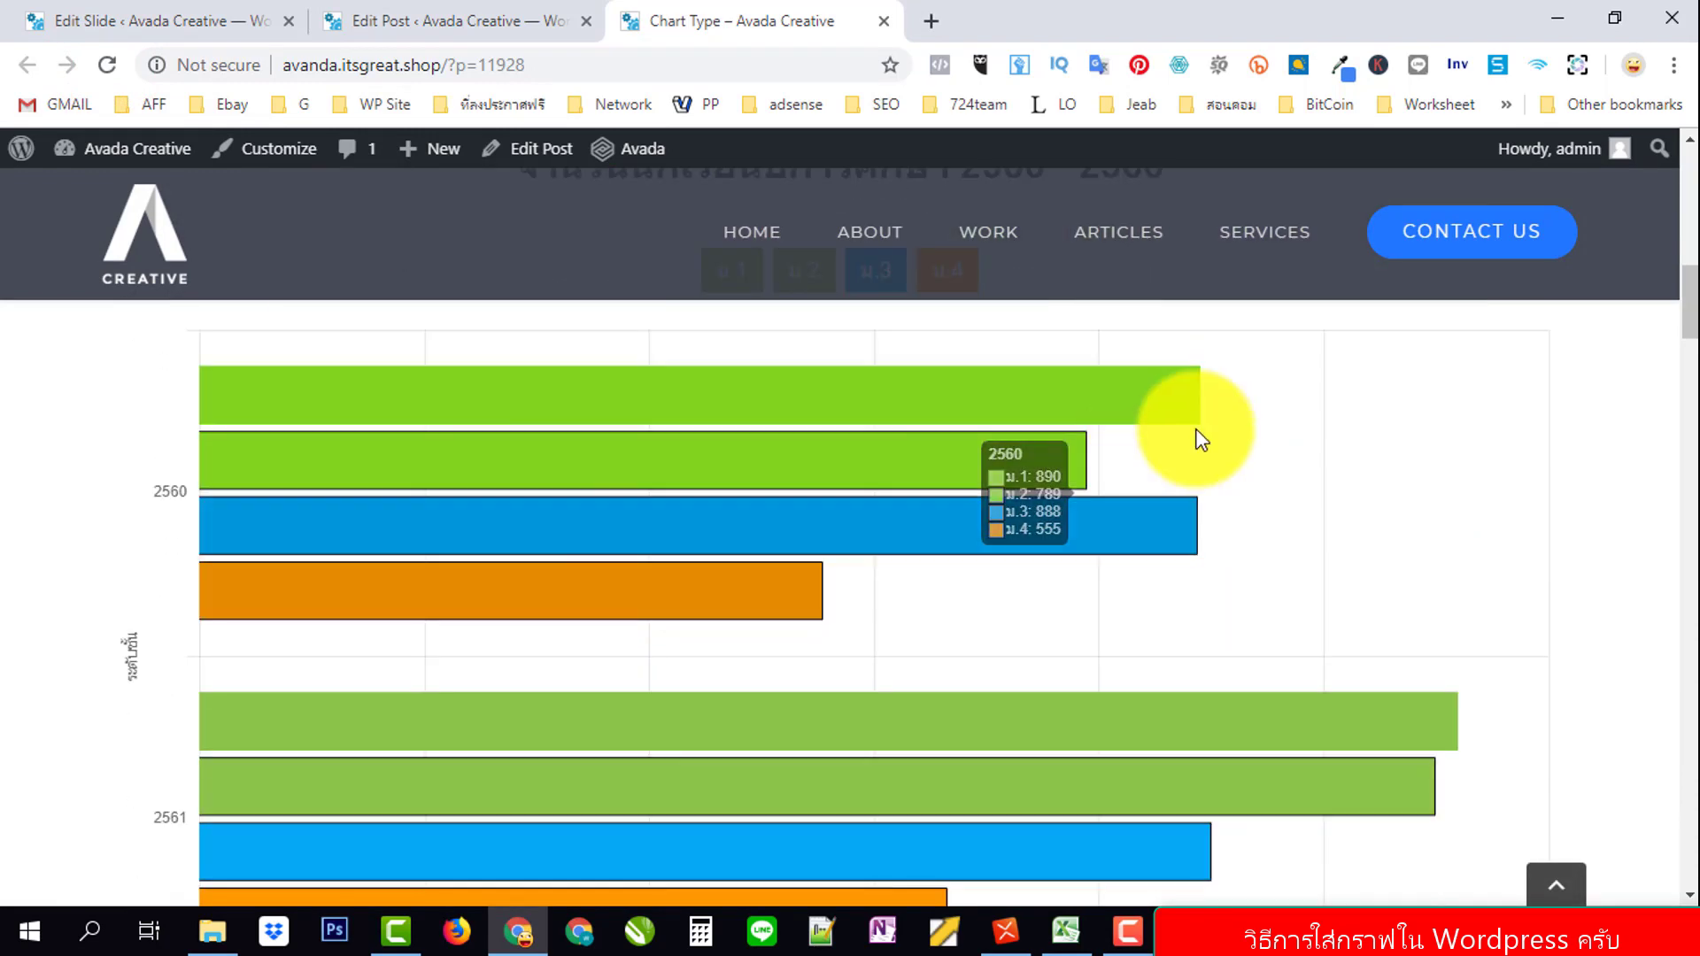
scroll(785, 433, down, 5)
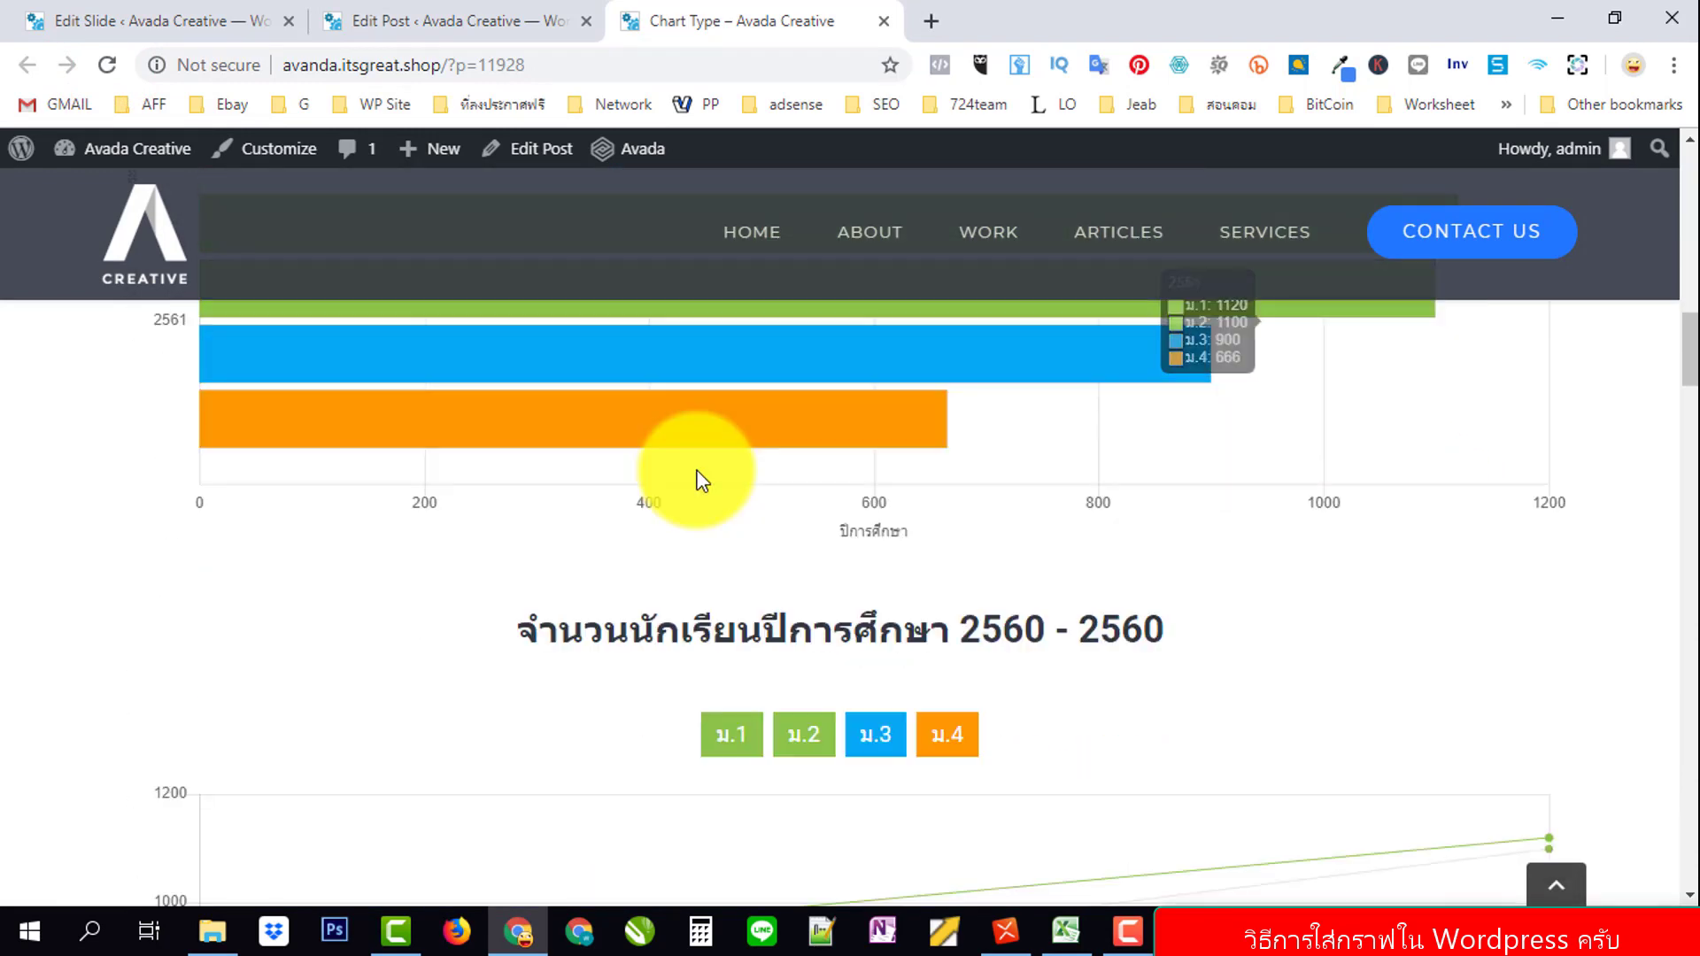
scroll(696, 479, down, 8)
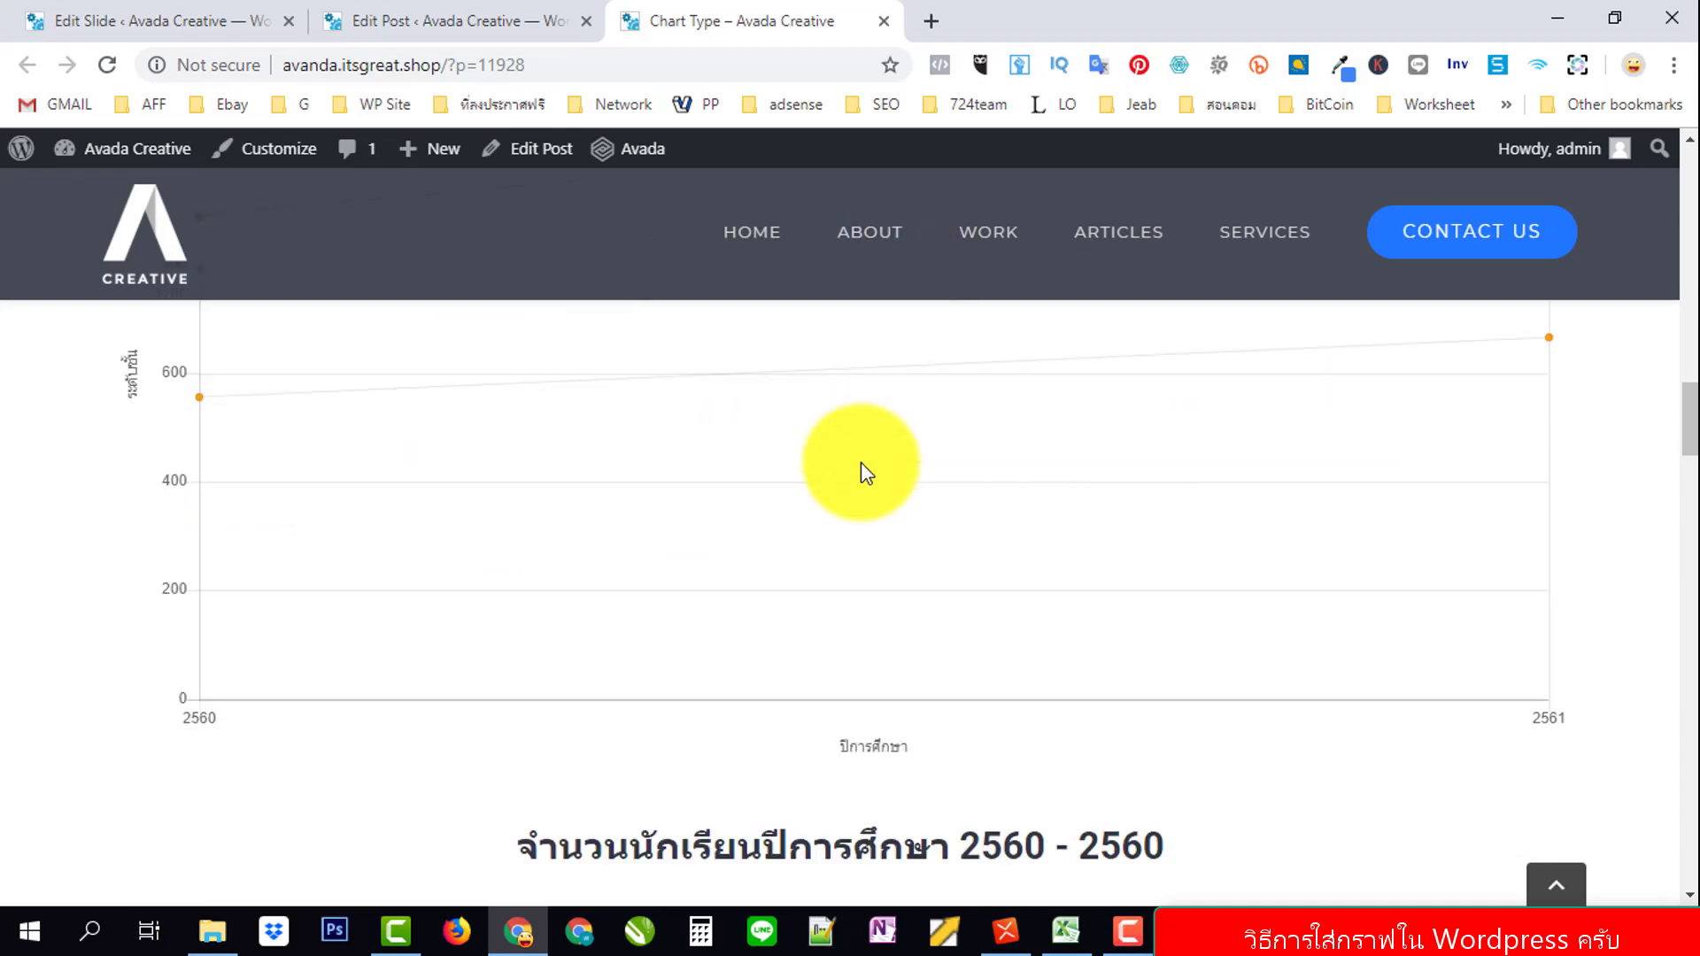
scroll(861, 462, down, 5)
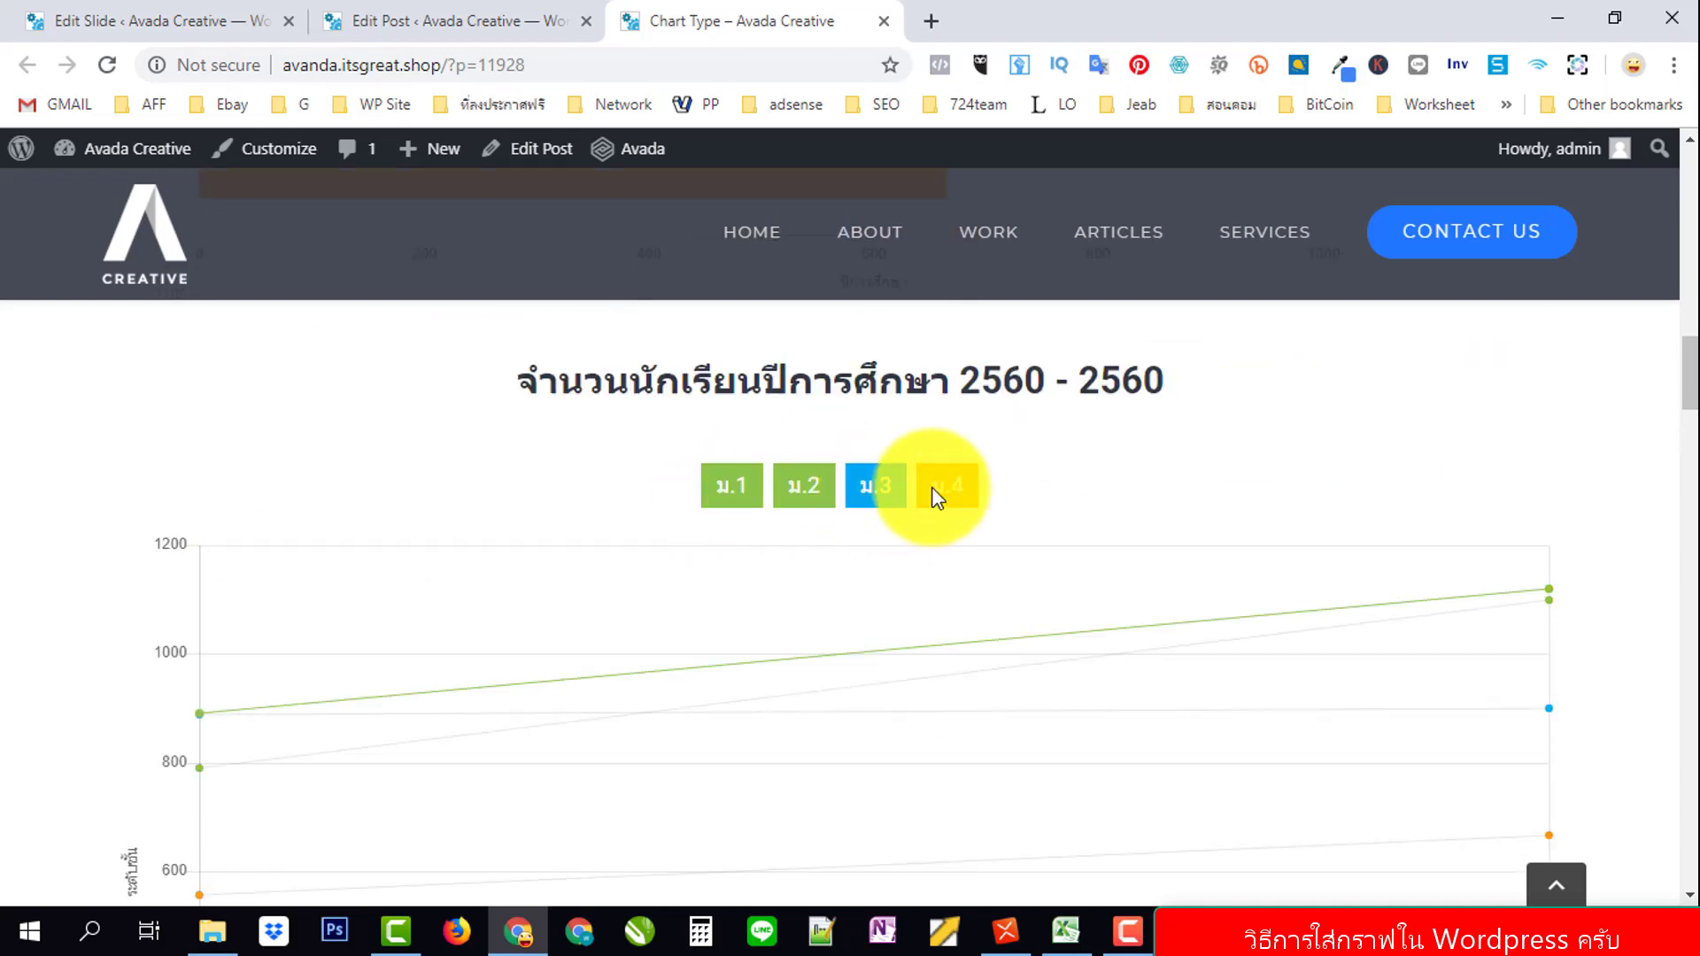
scroll(735, 419, down, 1)
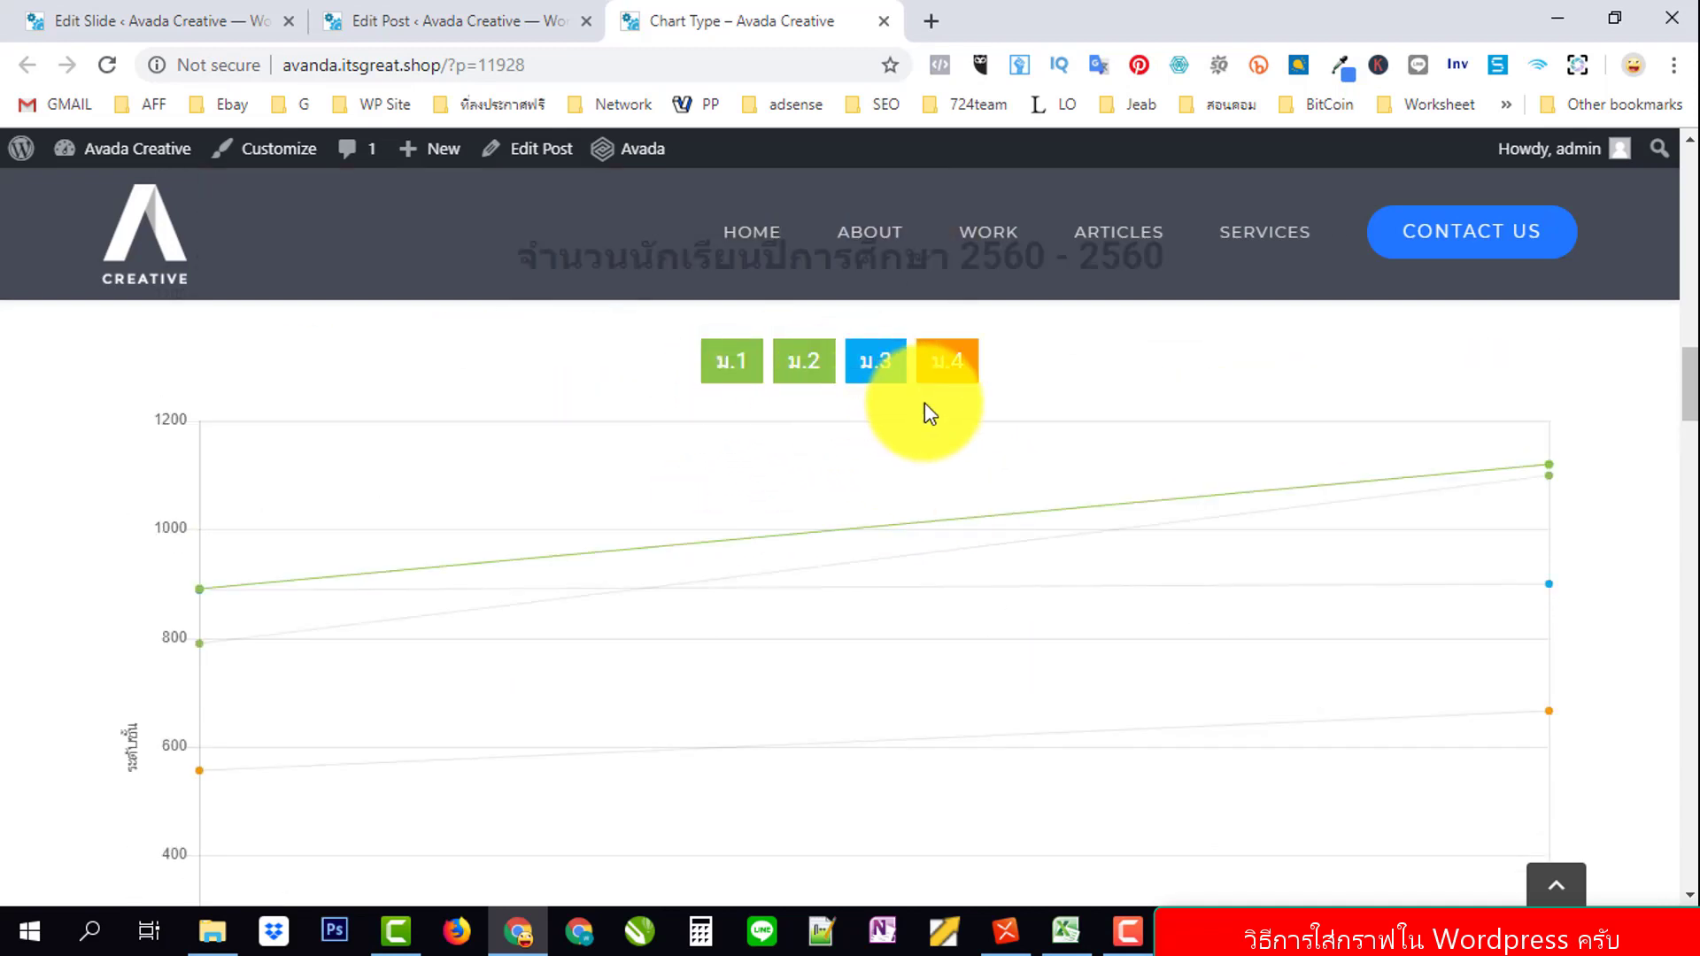
scroll(924, 409, down, 12)
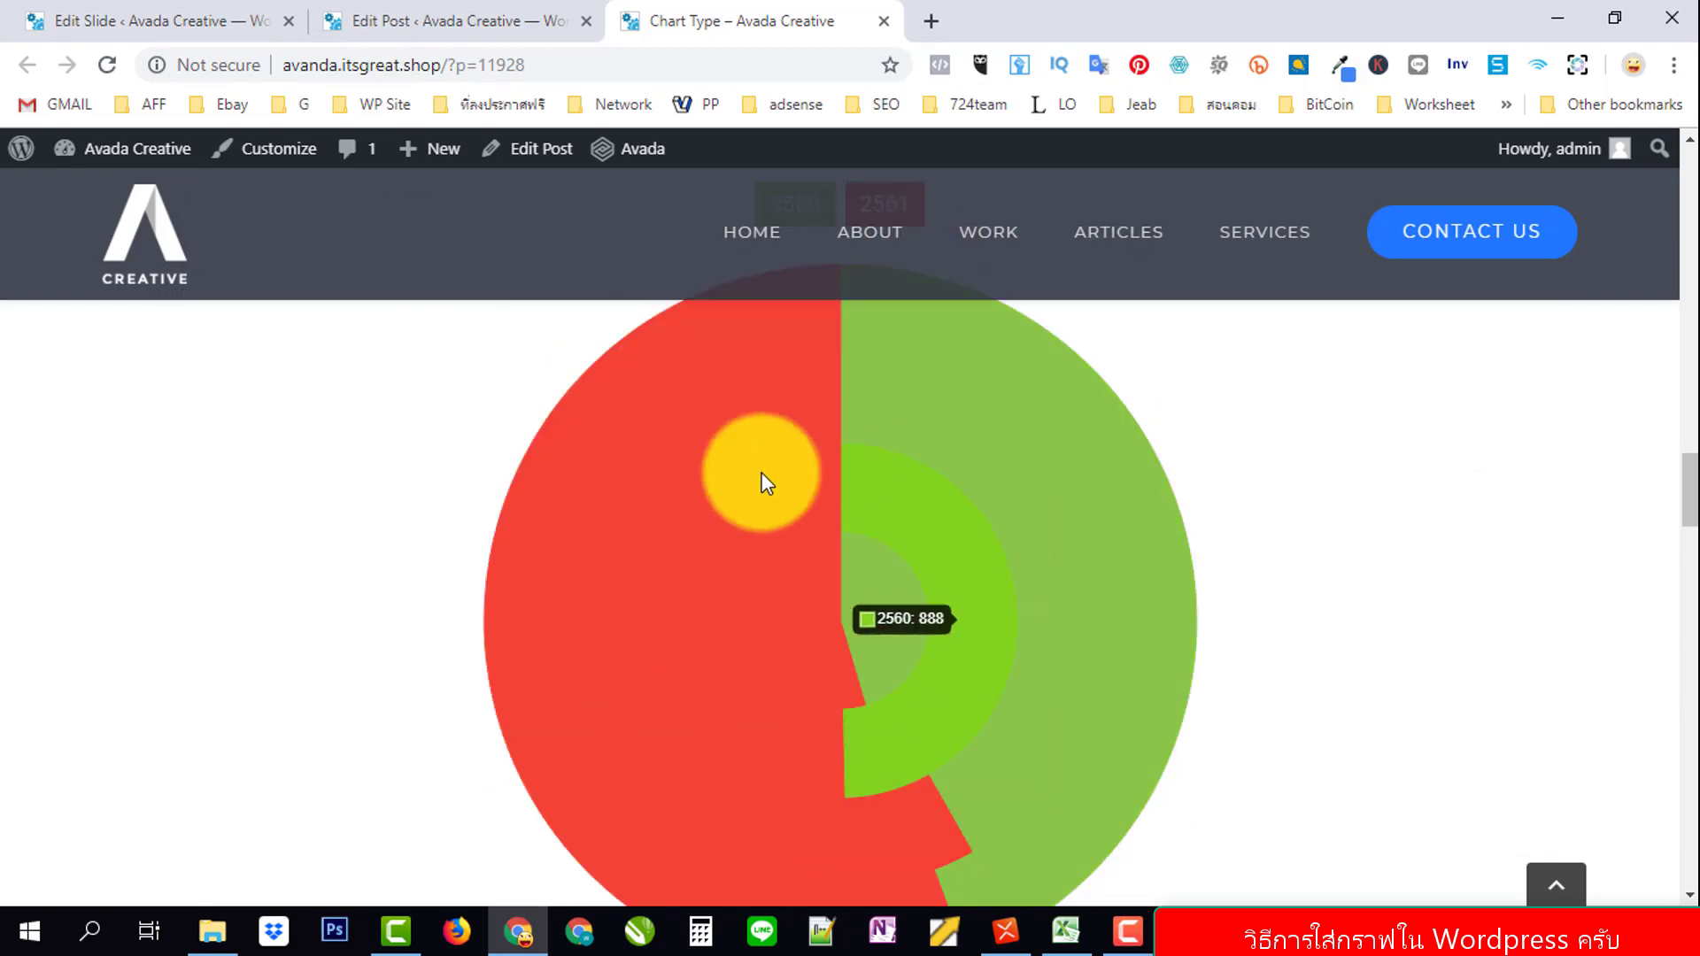
Examine the doughnut, radar and polar area charts on the published page, comparing how the radar chart is drawn.
scroll(1195, 474, down, 9)
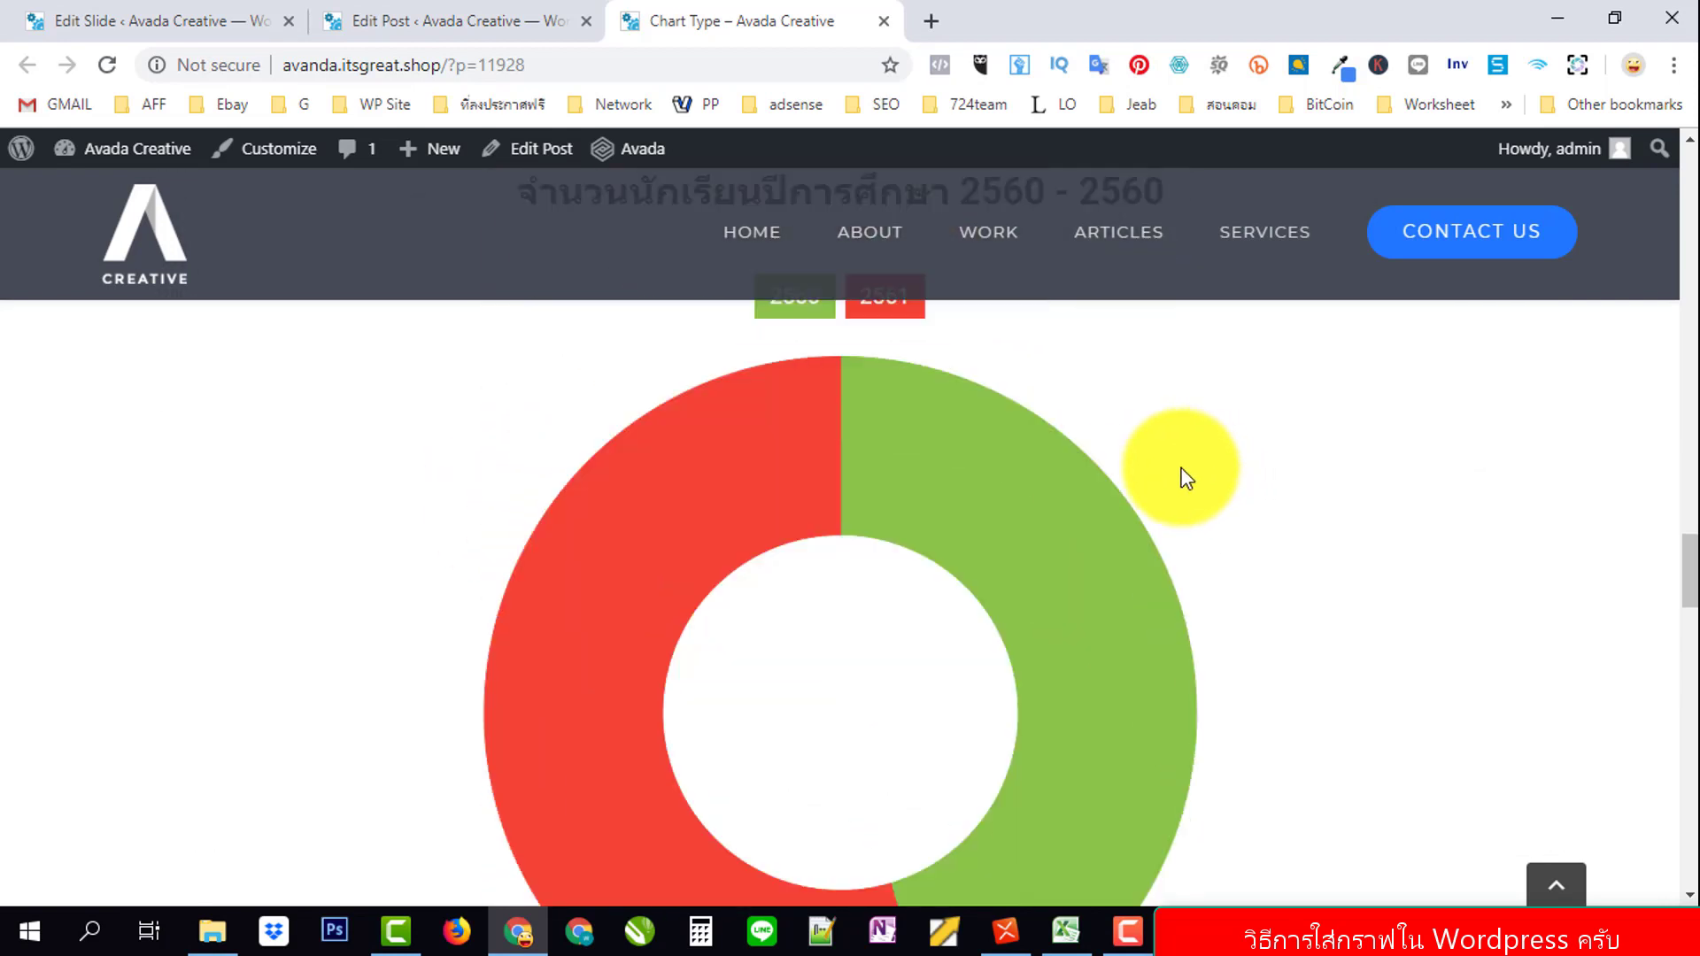
mouse_move(776, 496)
scroll(681, 611, down, 10)
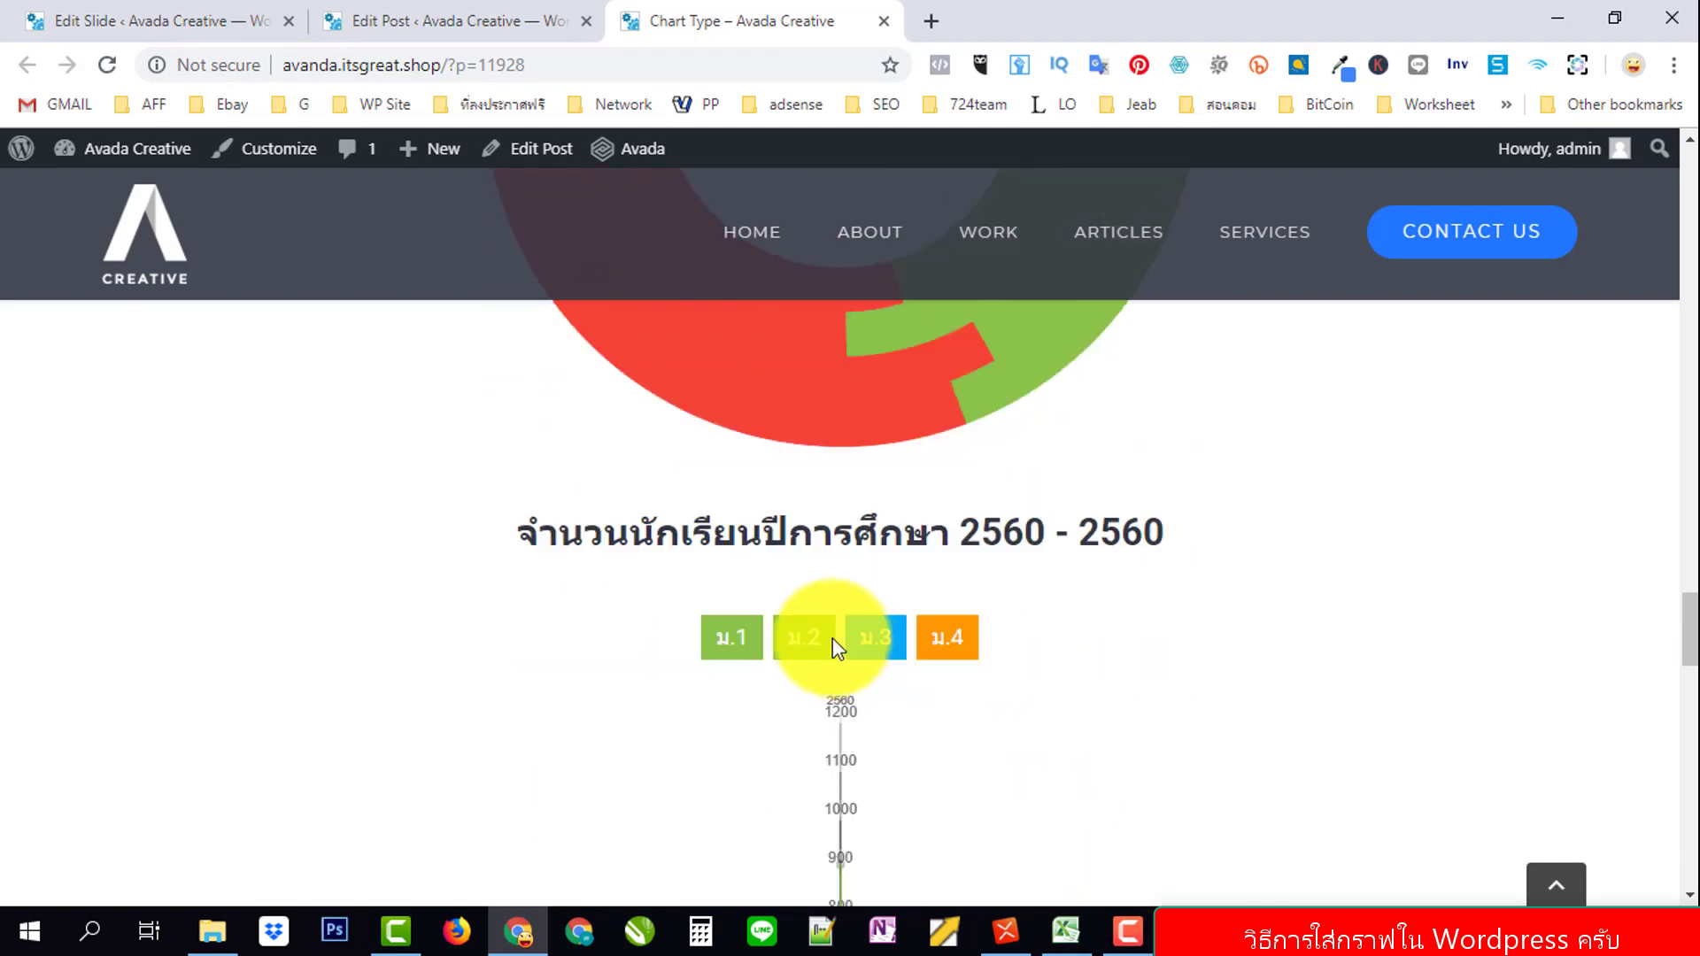
scroll(863, 536, down, 4)
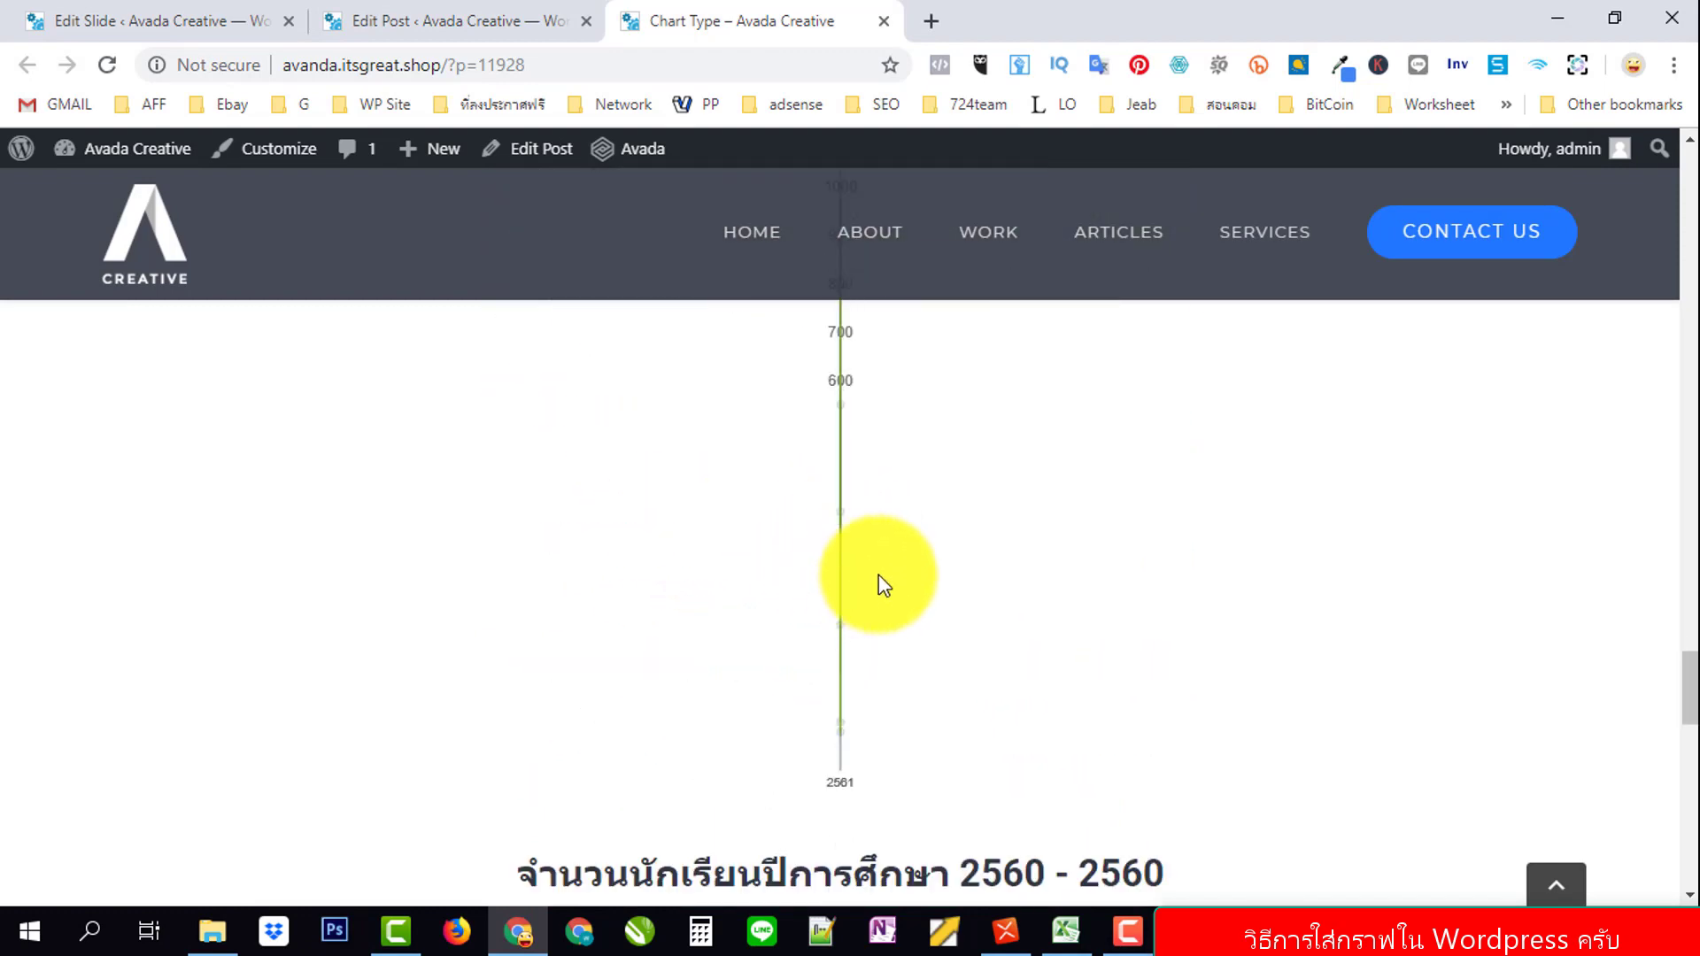
scroll(879, 575, up, 7)
scroll(910, 567, down, 3)
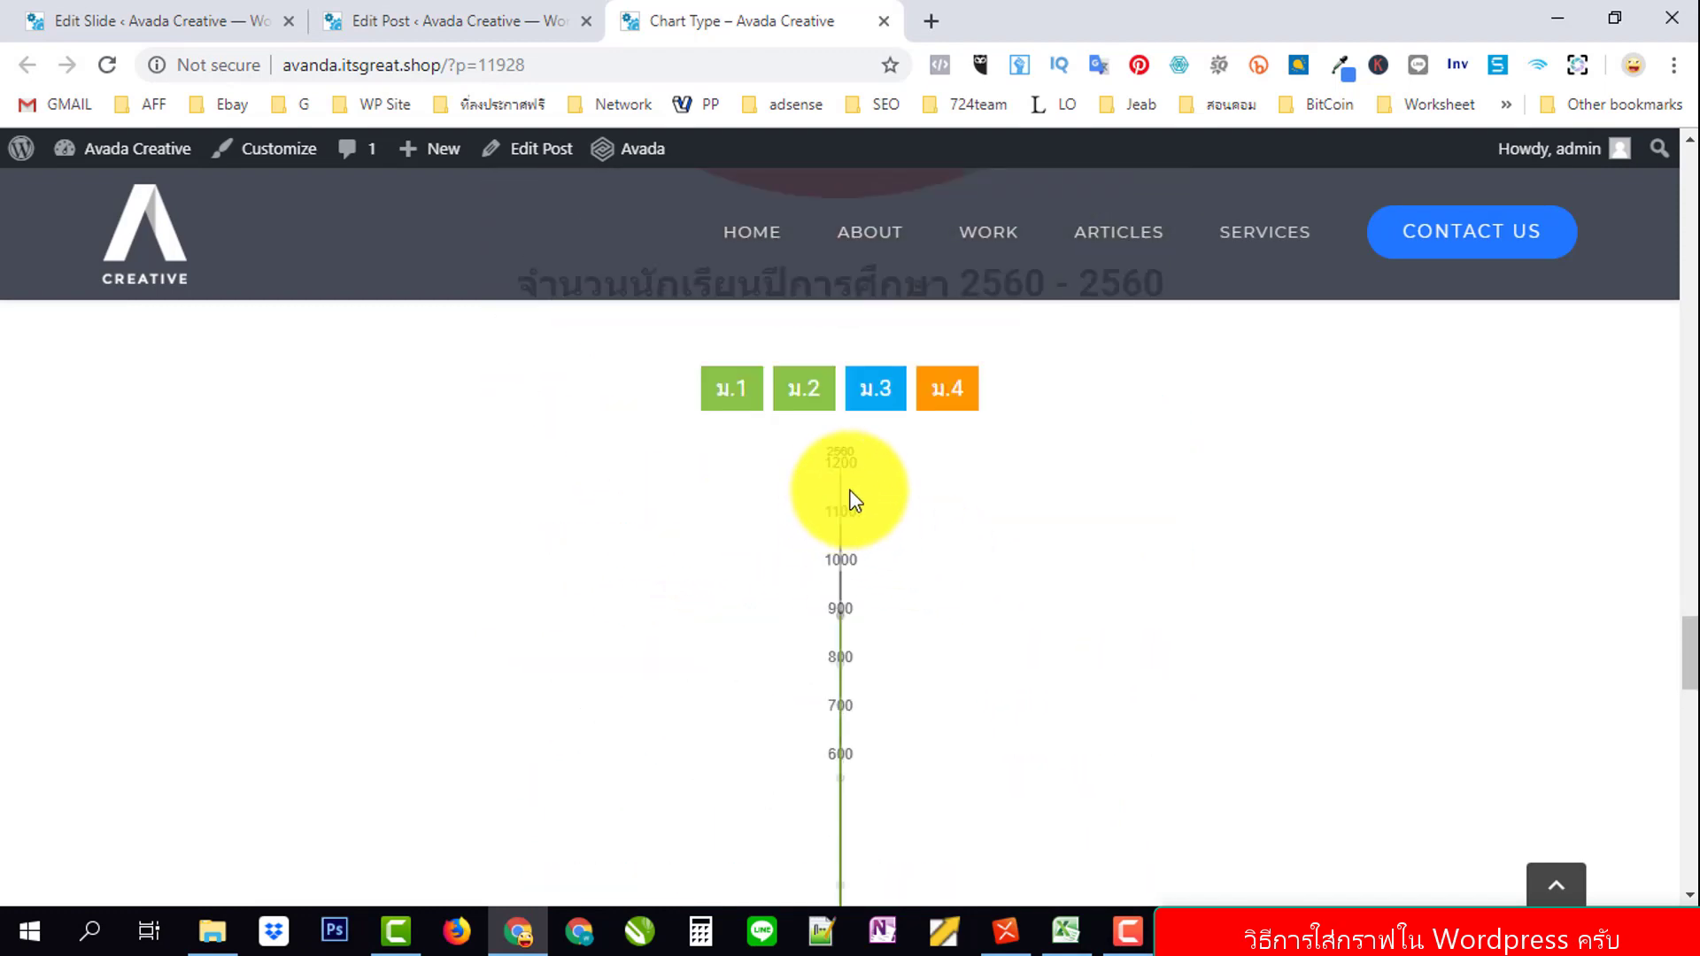
scroll(889, 513, down, 9)
scroll(708, 425, down, 4)
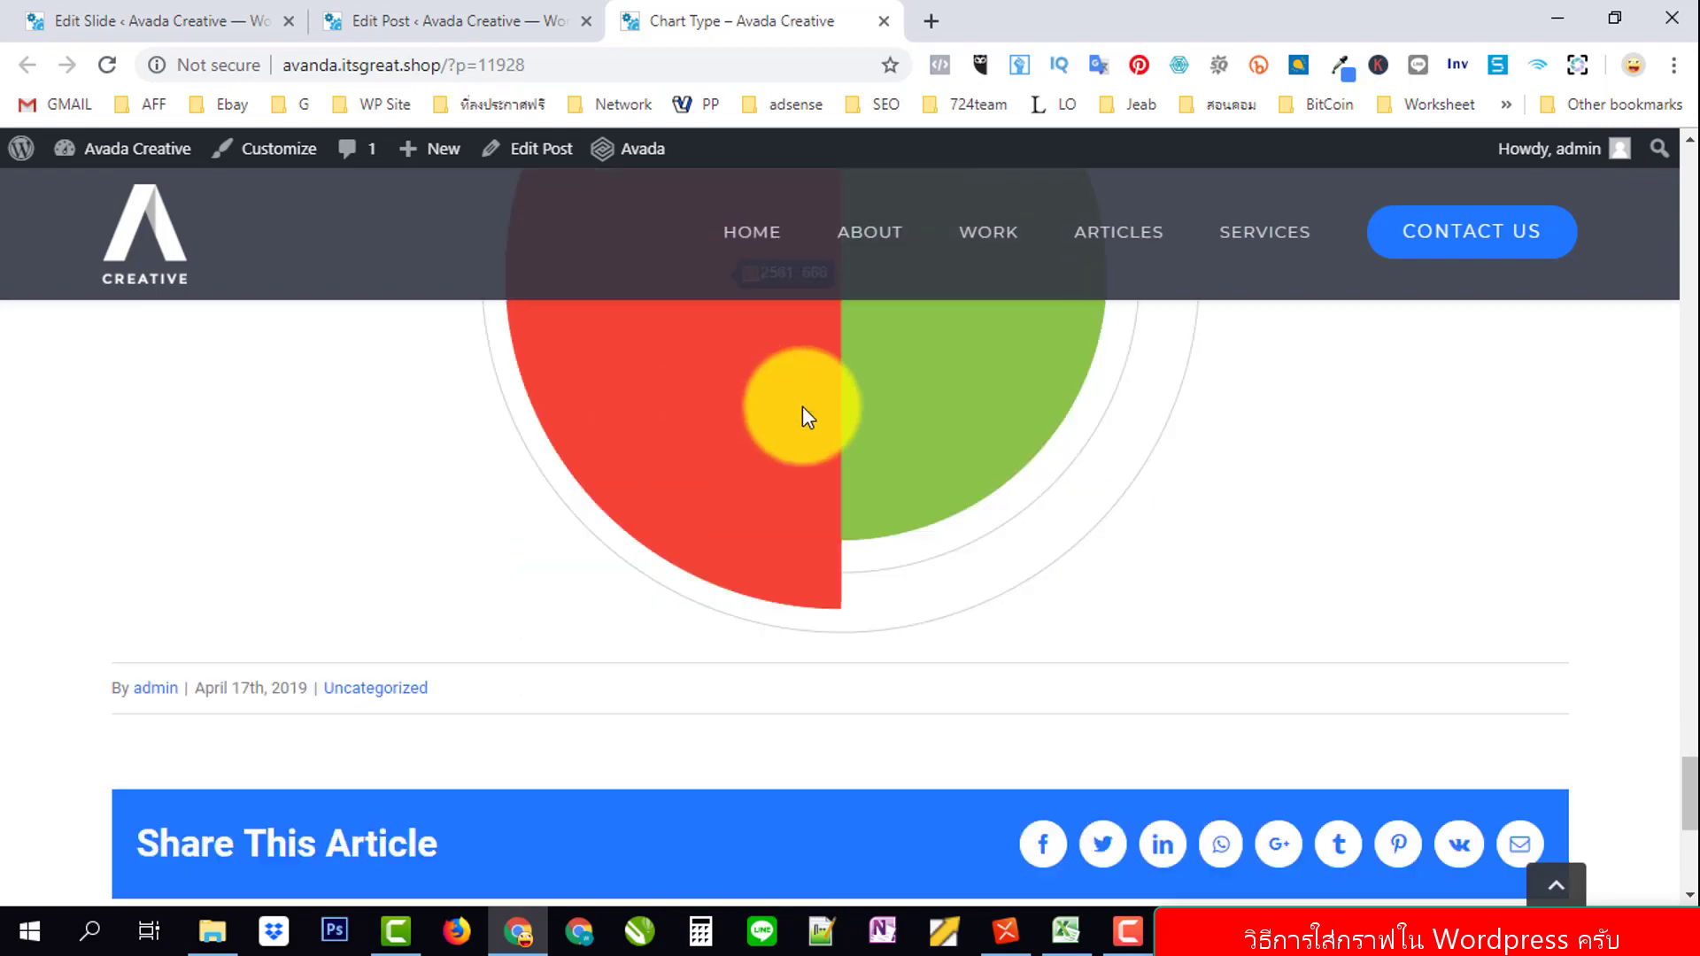
scroll(809, 416, down, 3)
scroll(861, 416, up, 7)
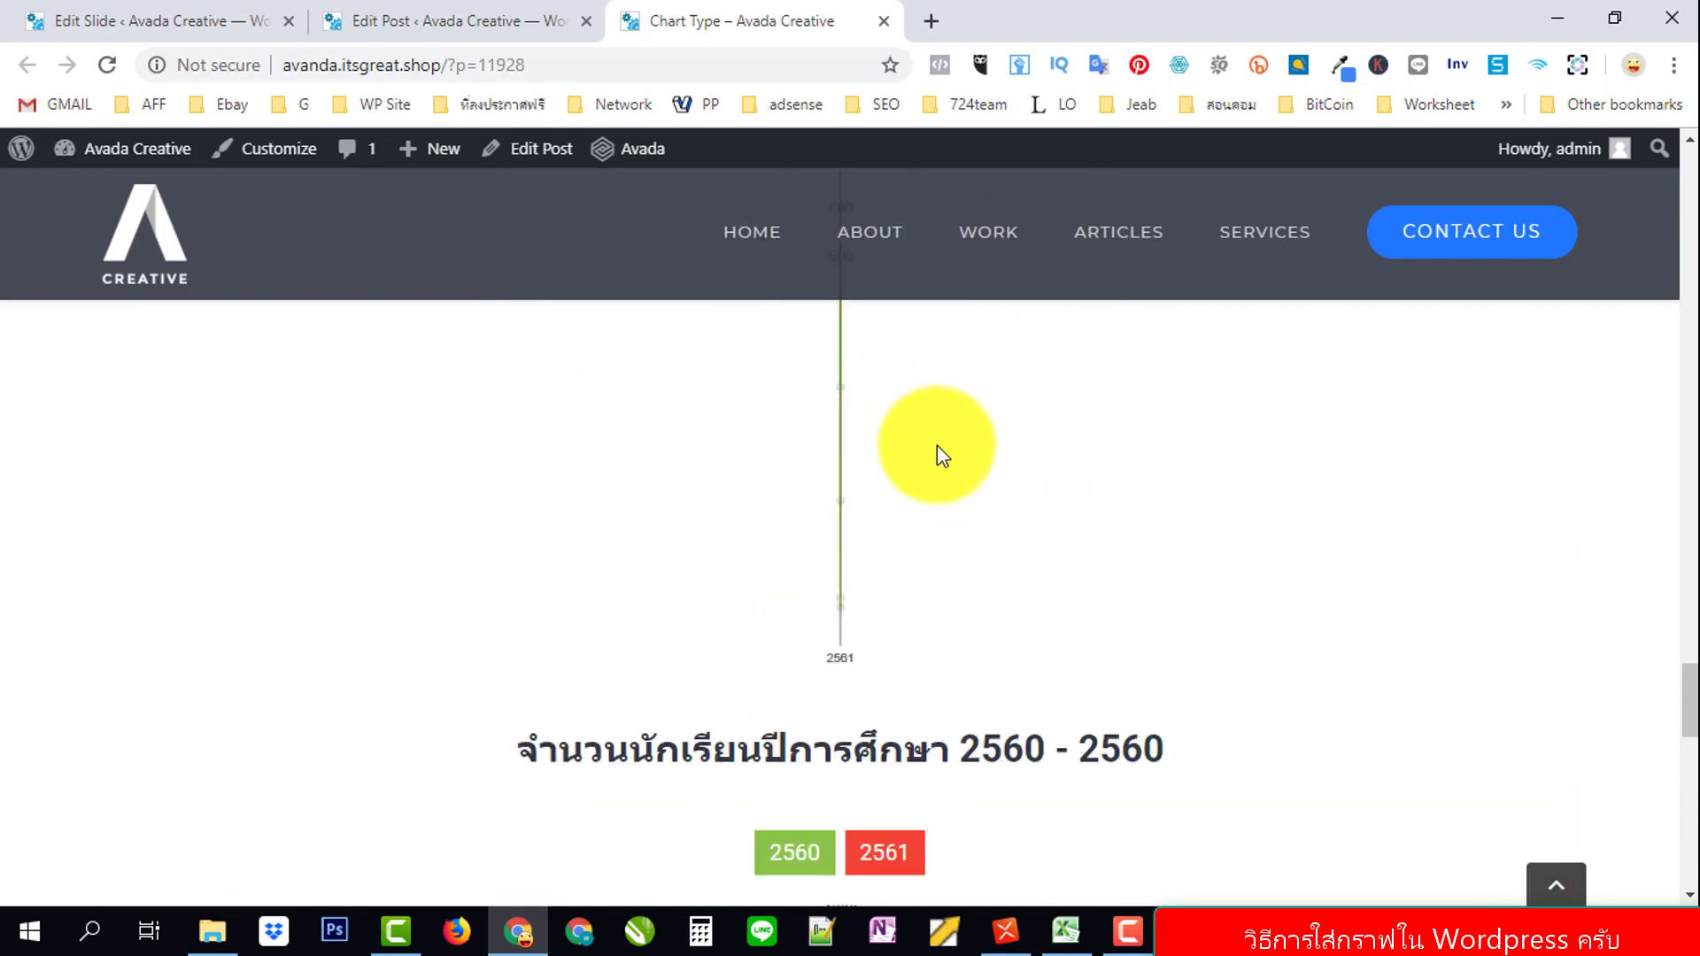
scroll(885, 487, up, 5)
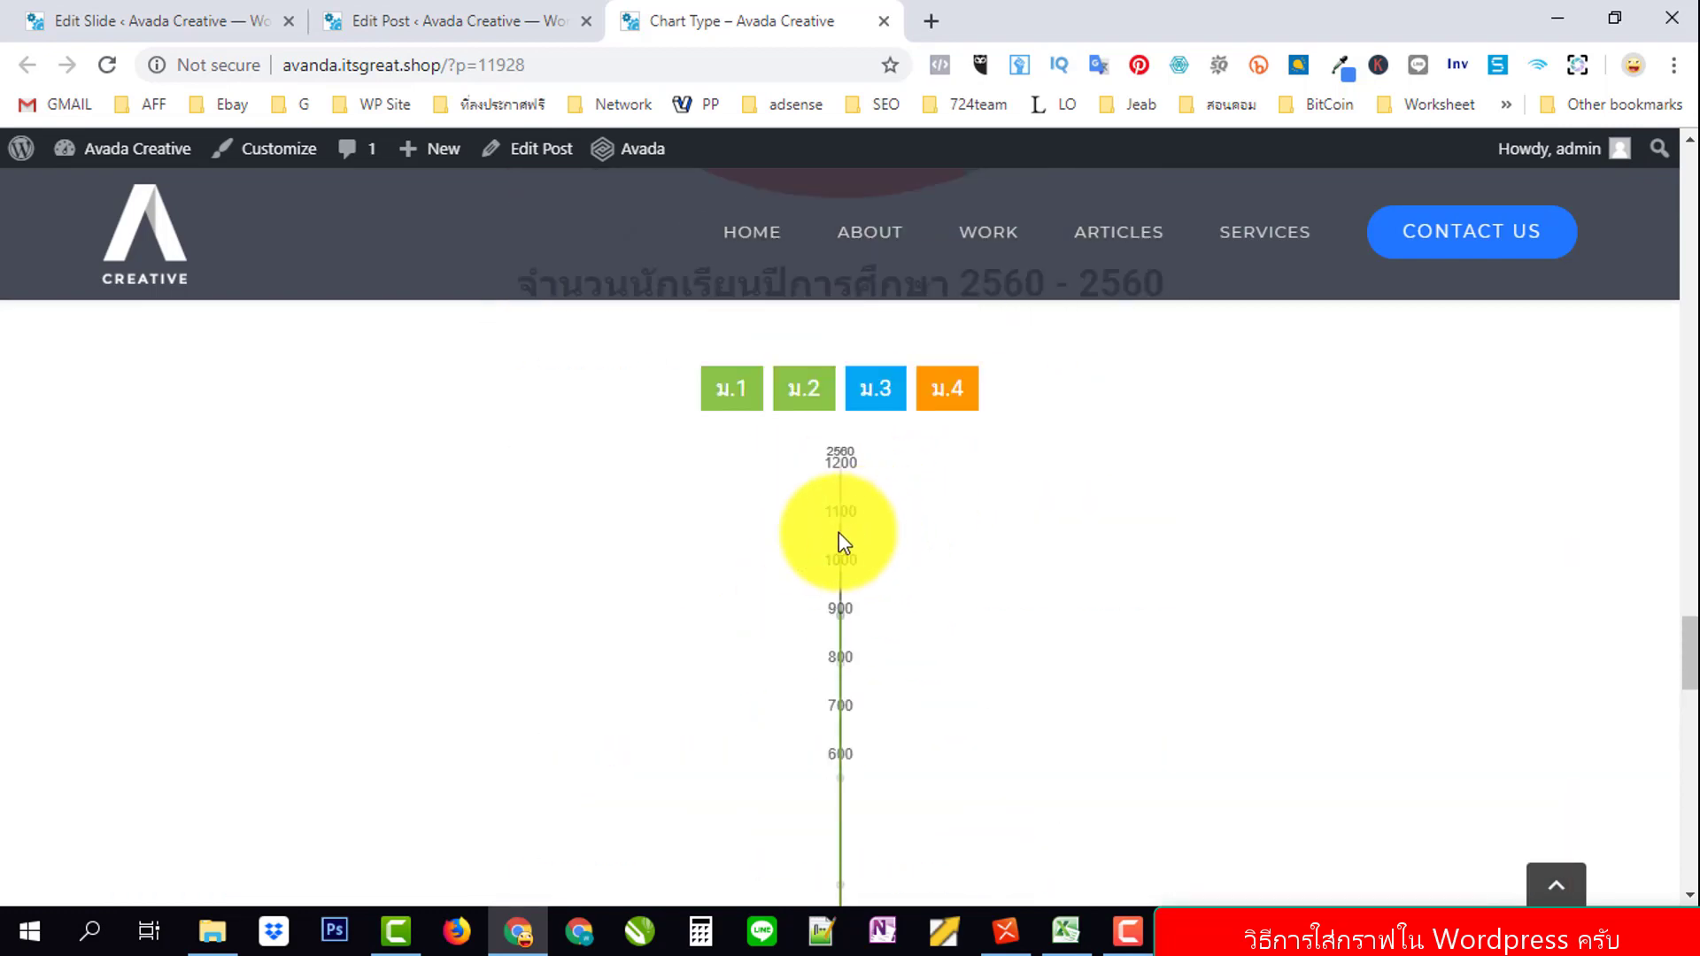
Return to the post editor and open the radar chart element's data table.
click(396, 18)
scroll(700, 620, down, 9)
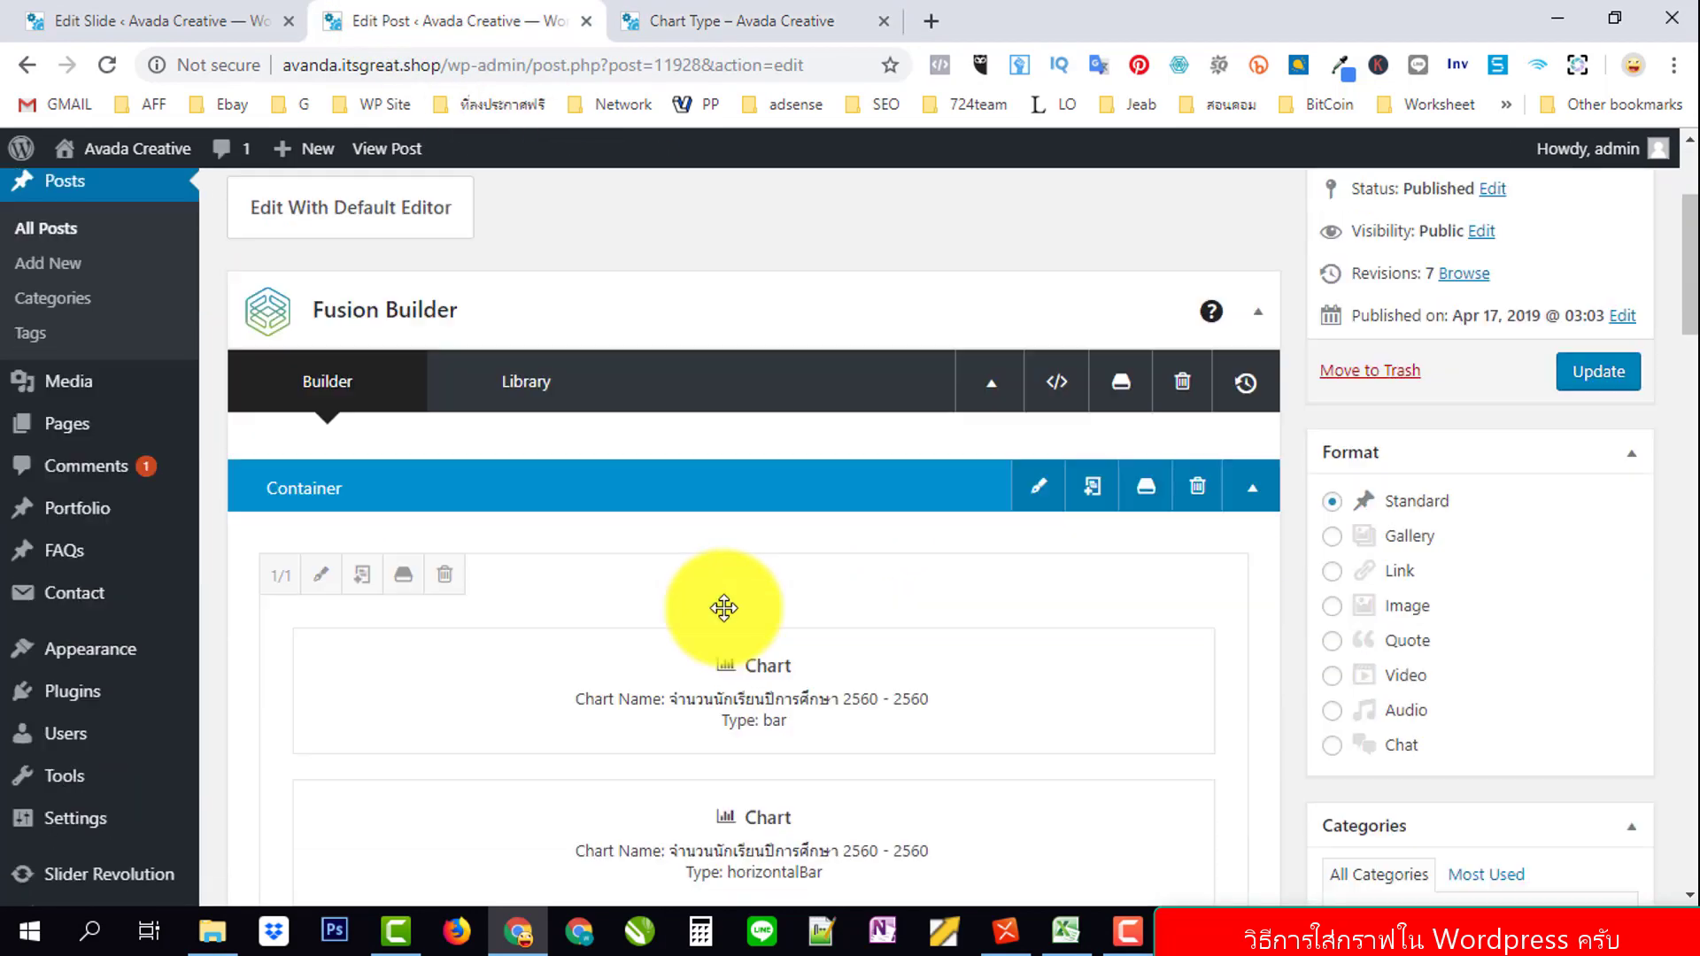
scroll(912, 619, up, 5)
scroll(912, 620, up, 1)
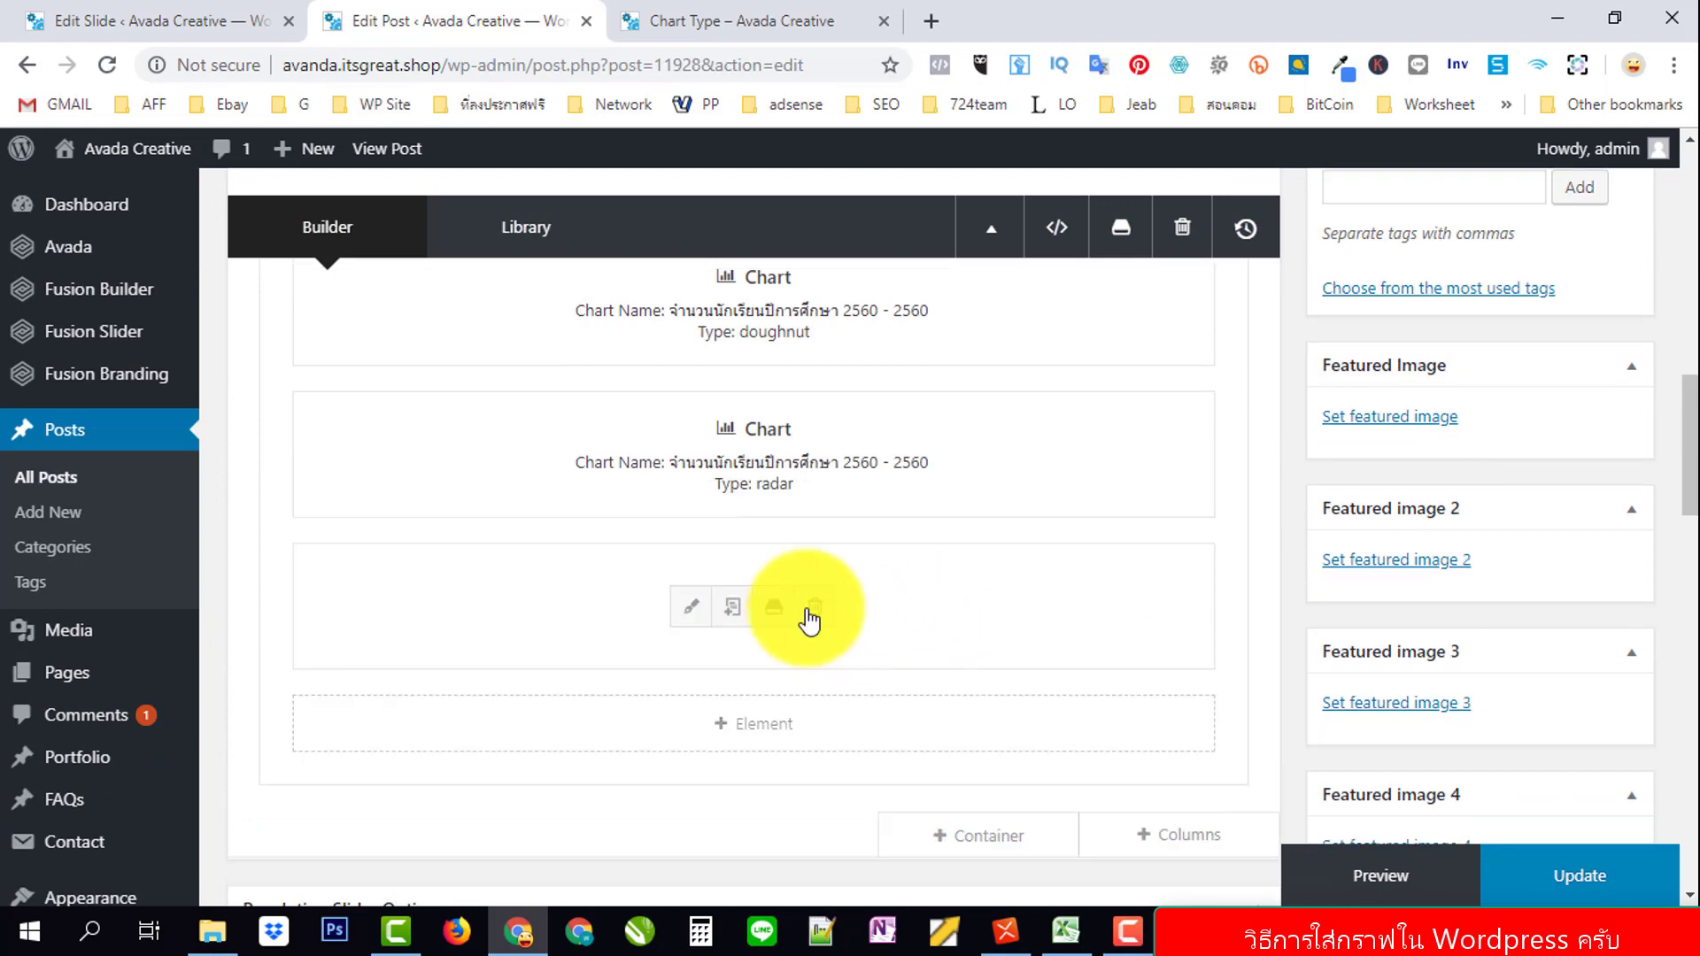
click(691, 451)
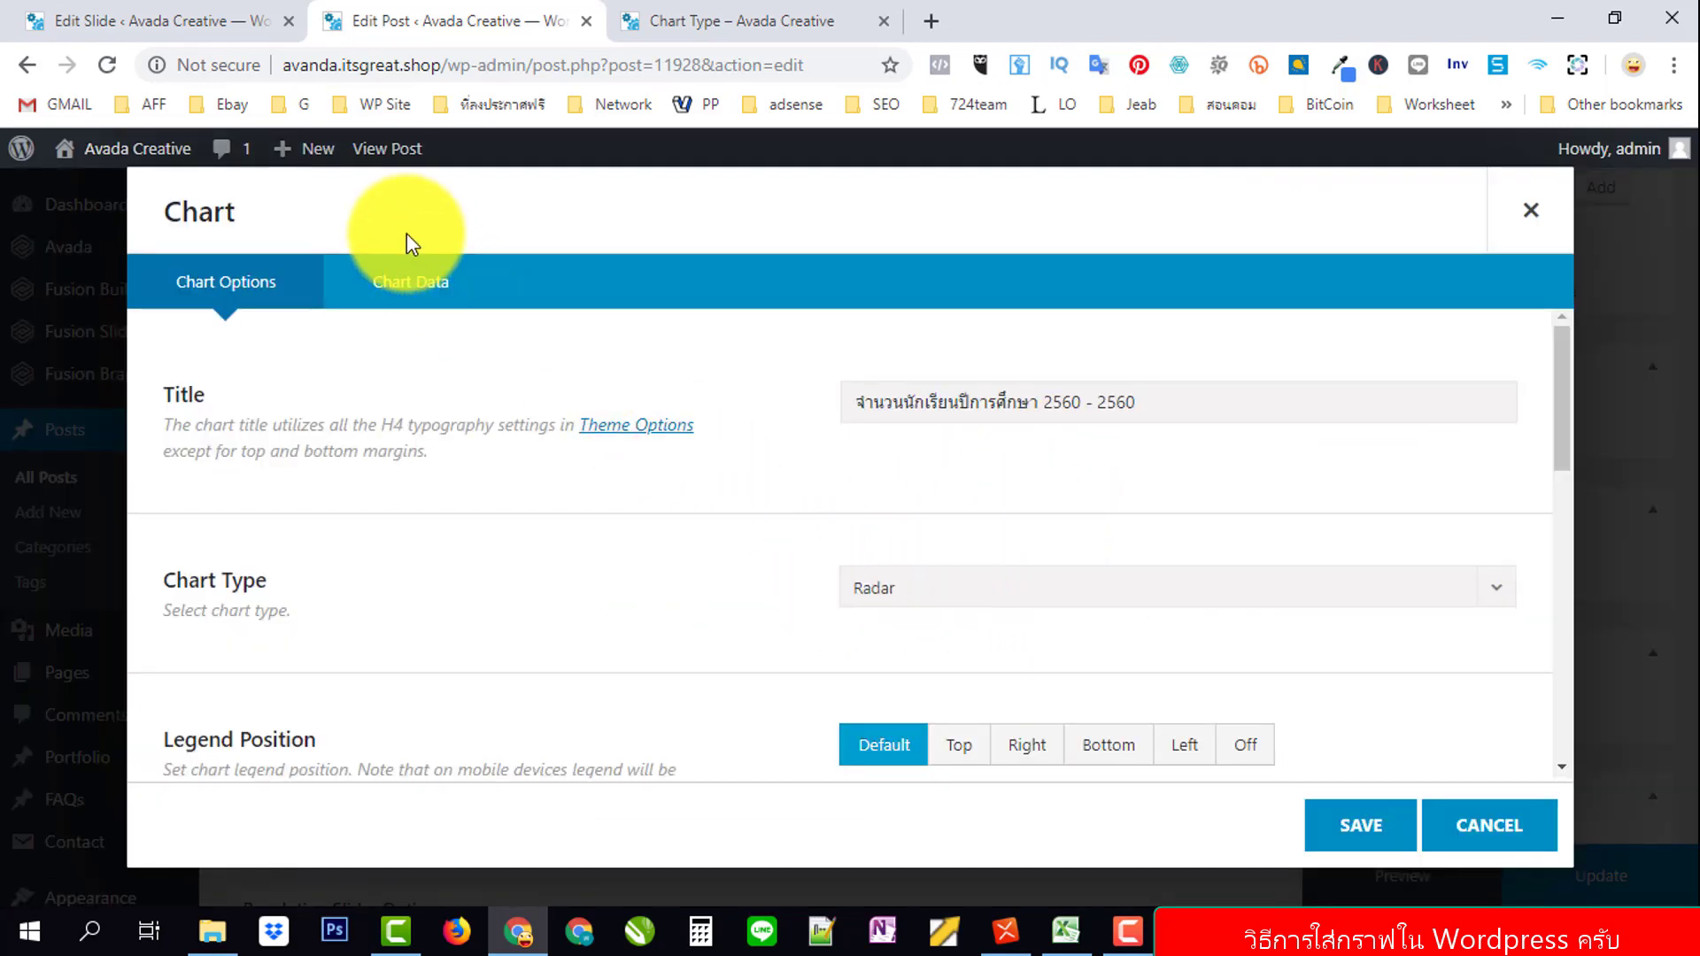
click(410, 281)
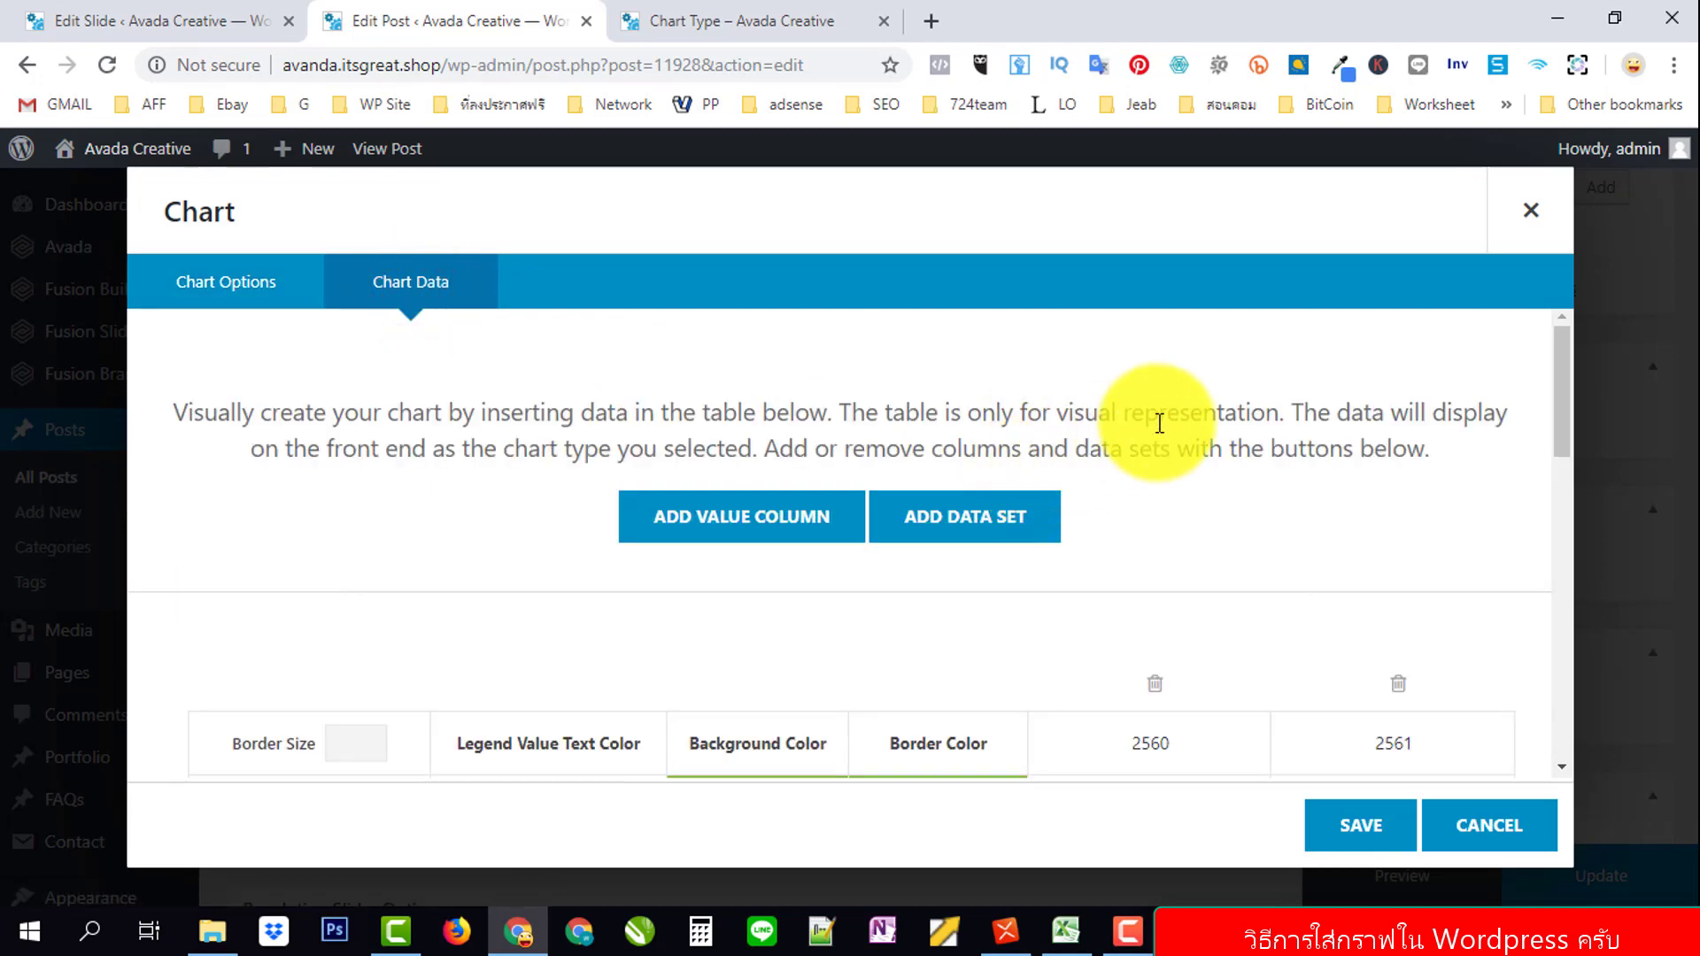
scroll(1142, 427, down, 3)
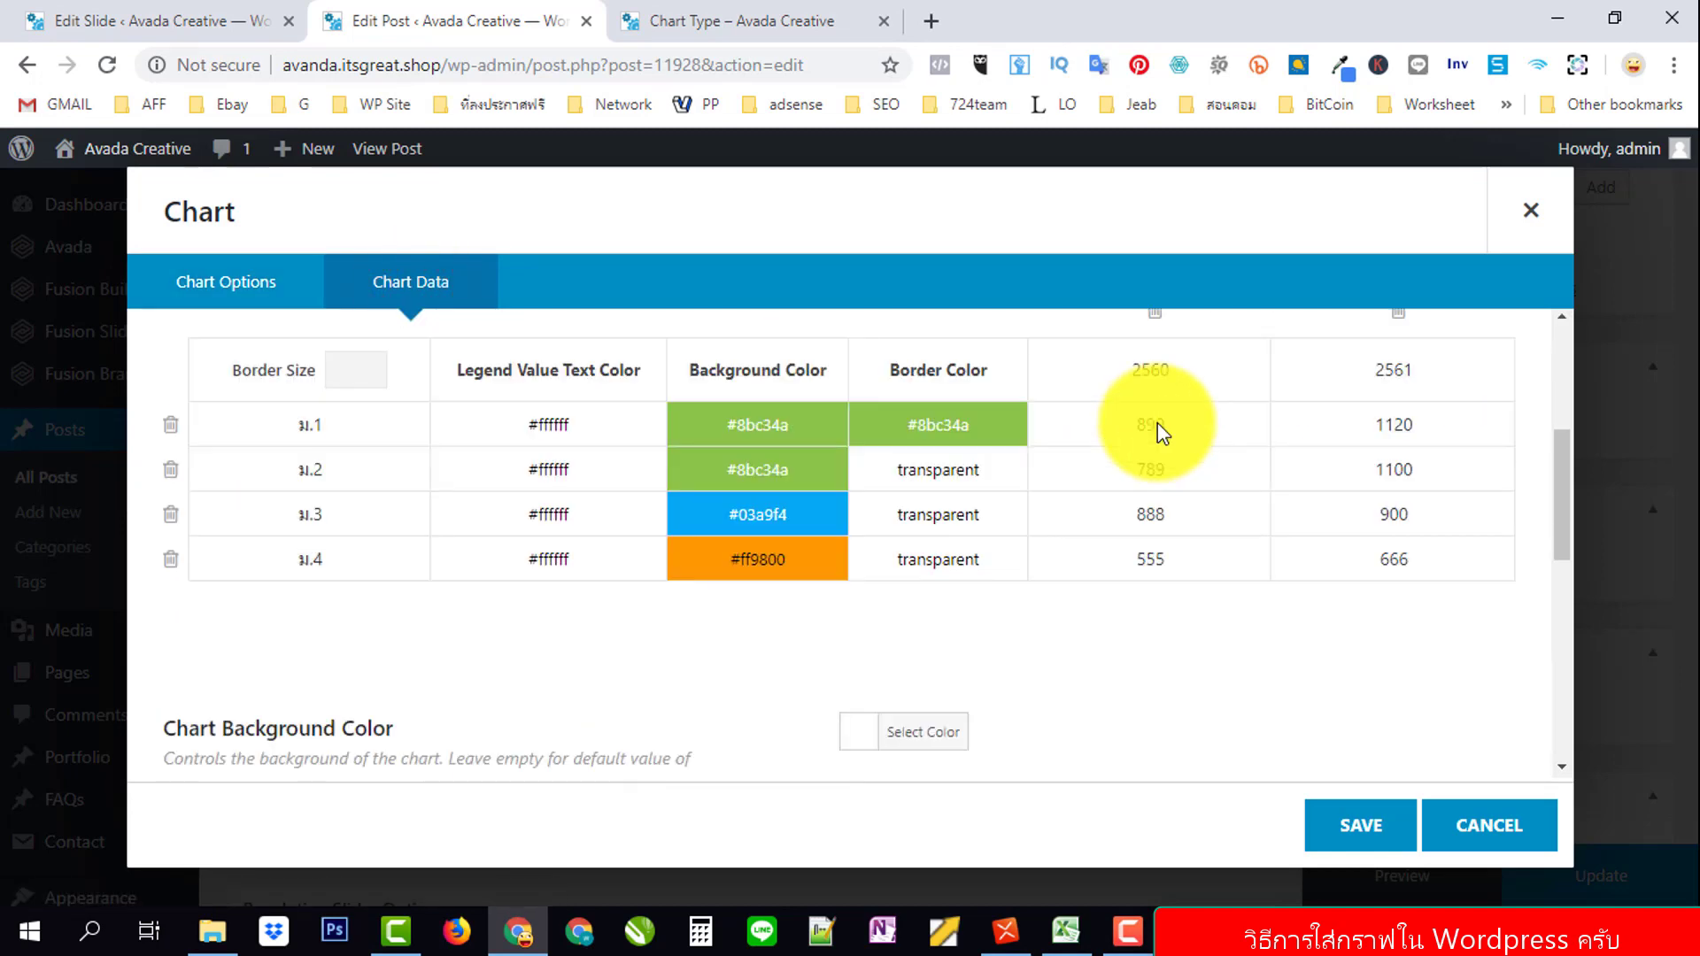
Set the background color of the radar chart's ม.1 row to #e91e63, save the element and update the post.
click(763, 425)
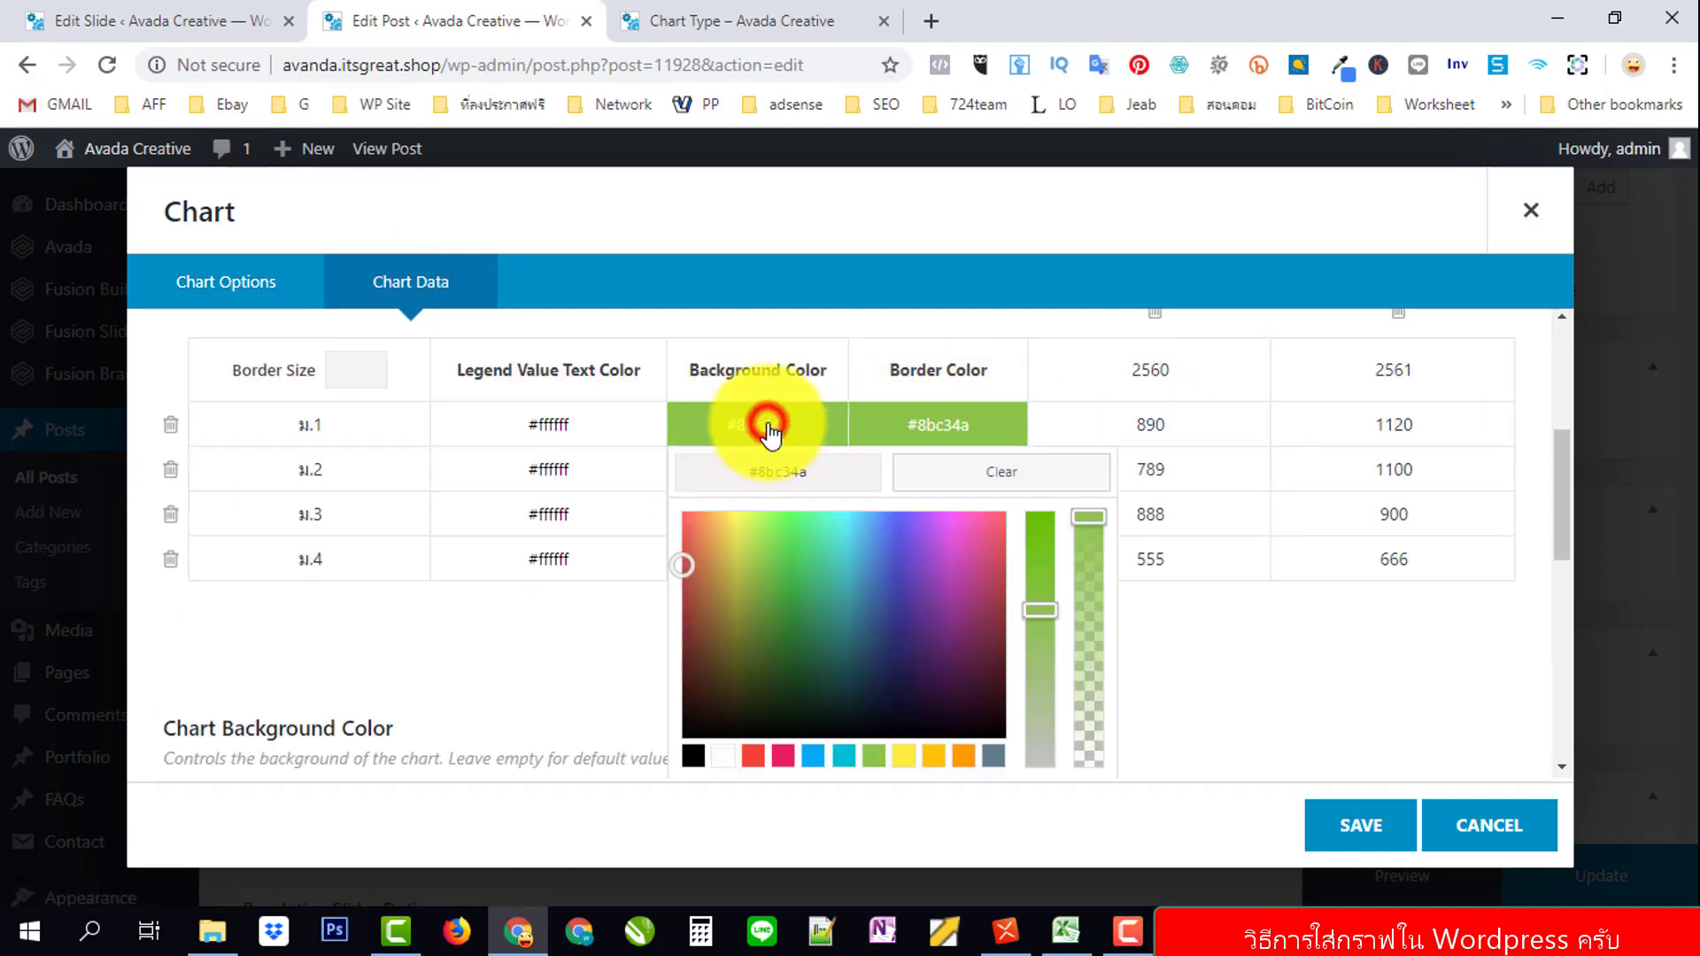
click(785, 762)
click(607, 646)
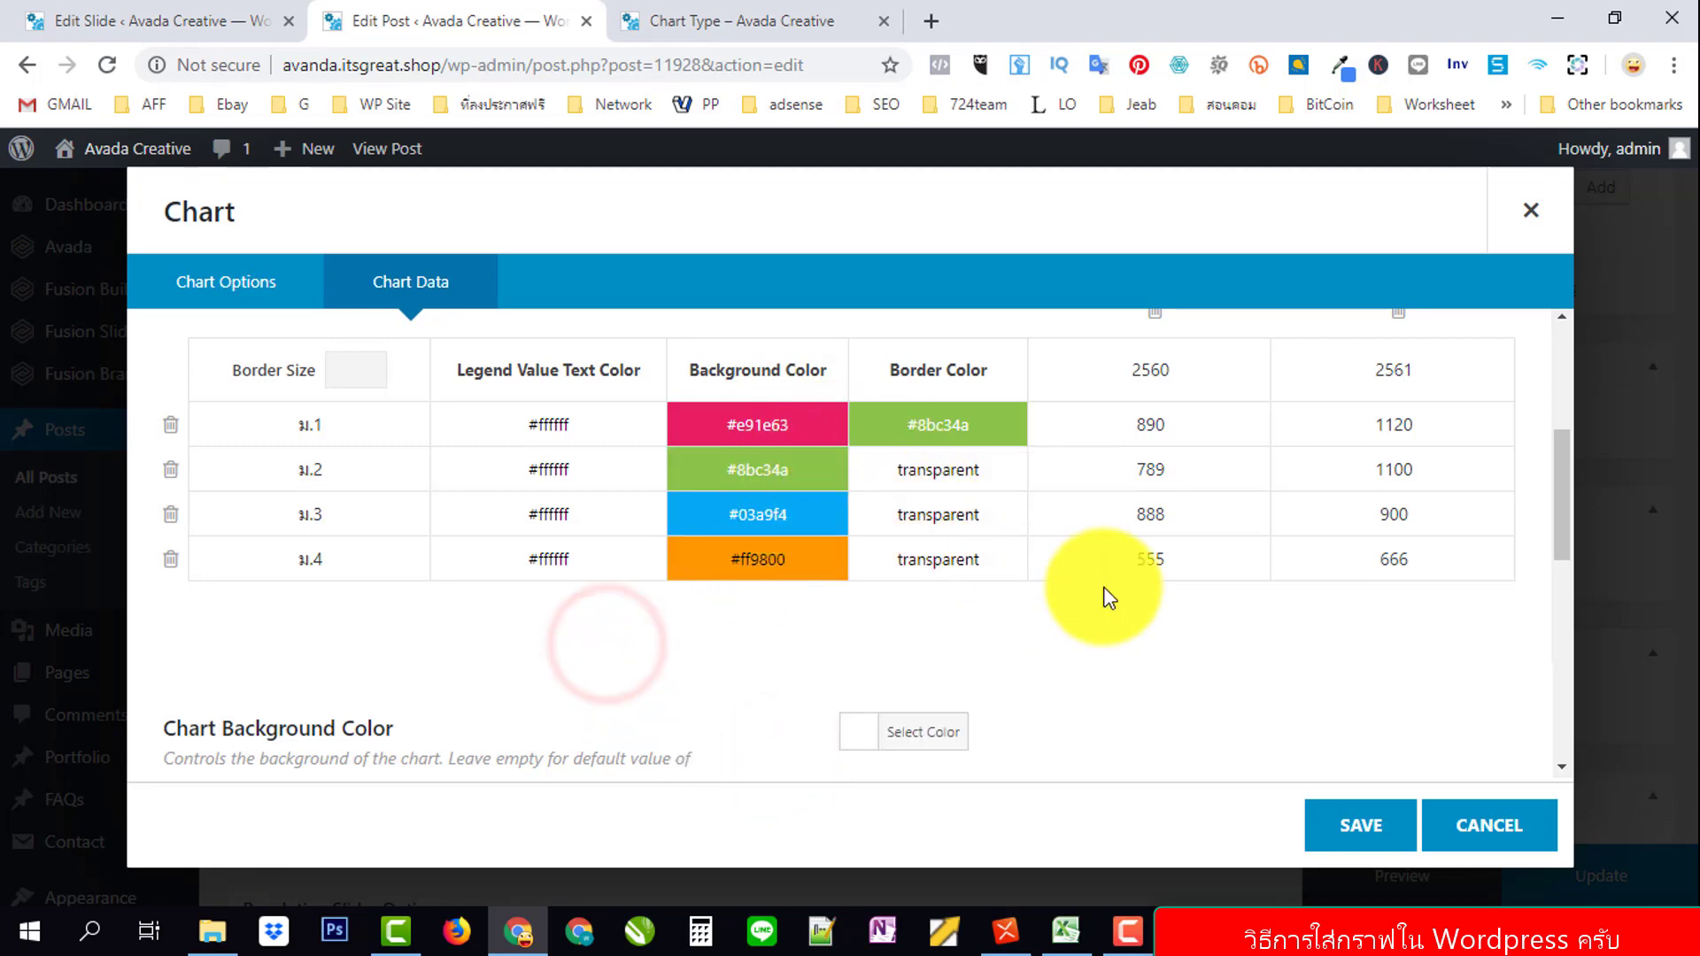
scroll(752, 633, up, 1)
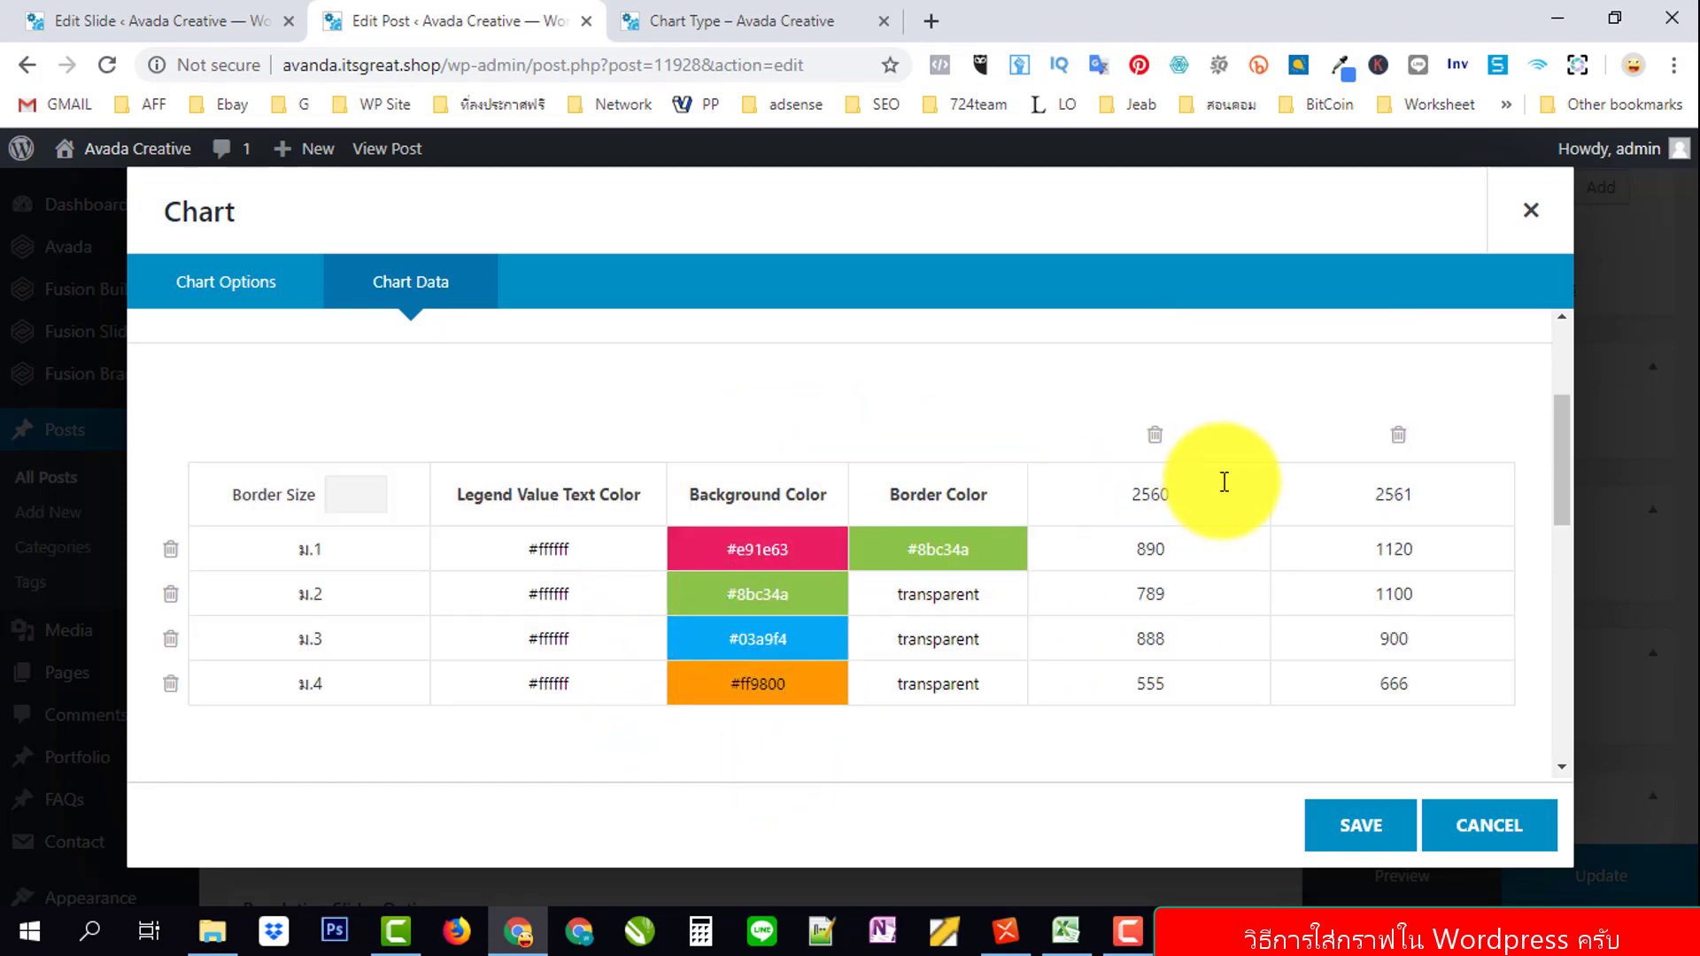
scroll(1224, 482, down, 3)
click(1367, 836)
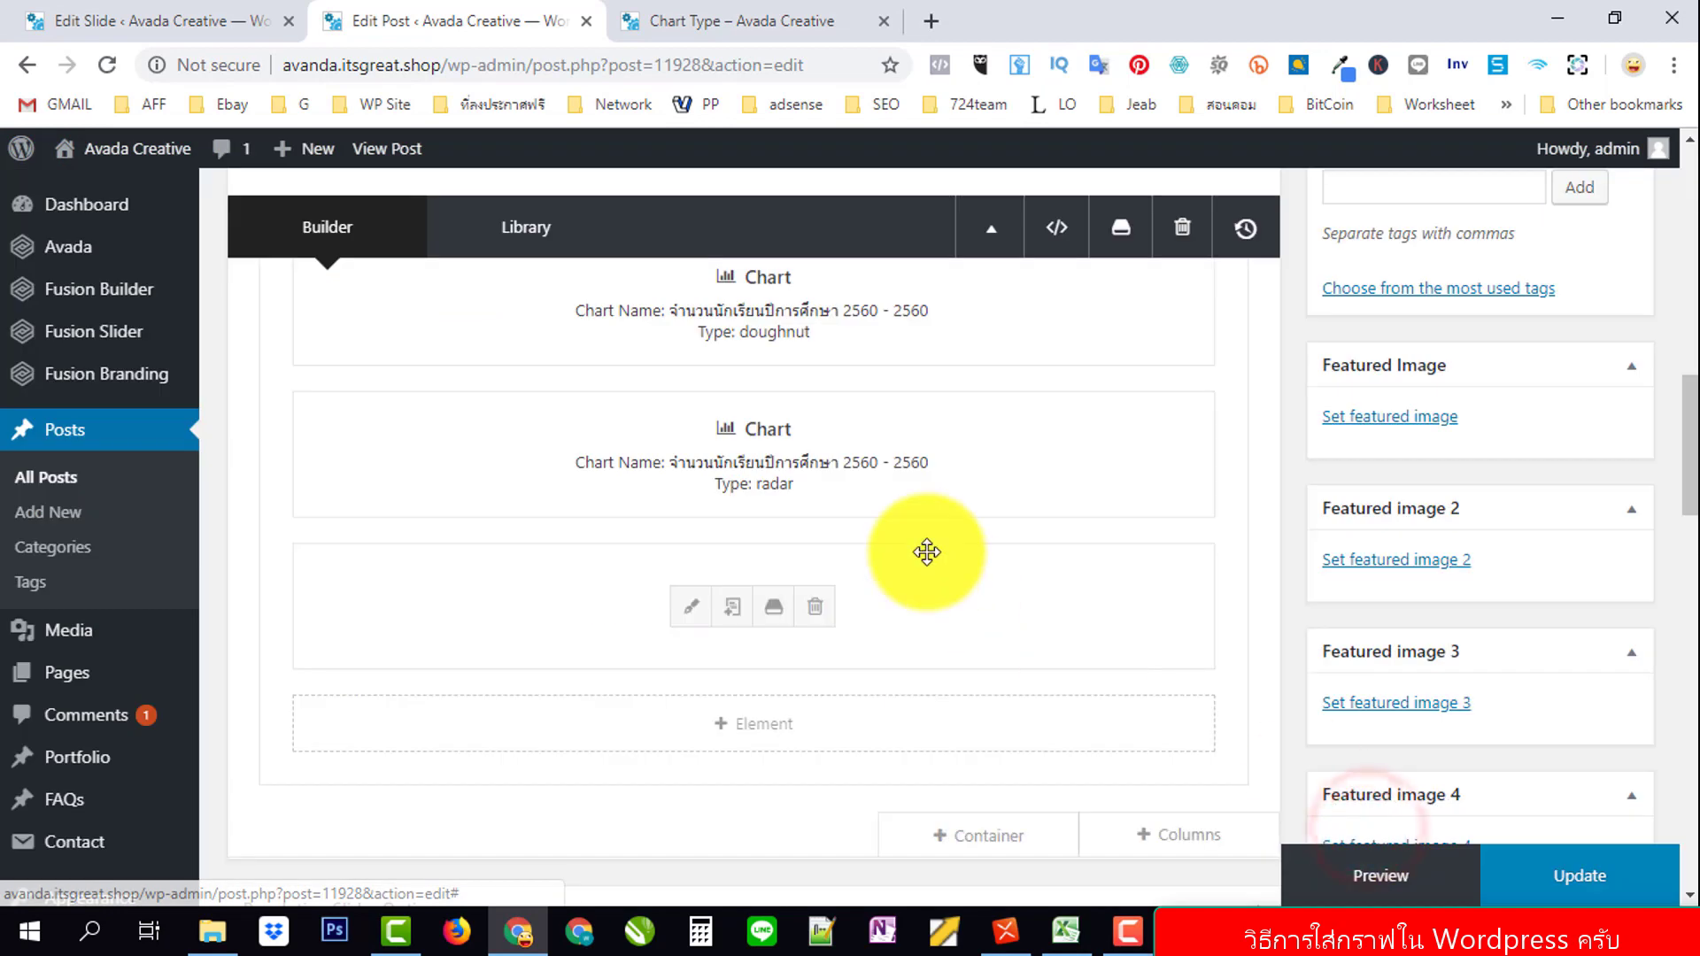
click(1560, 879)
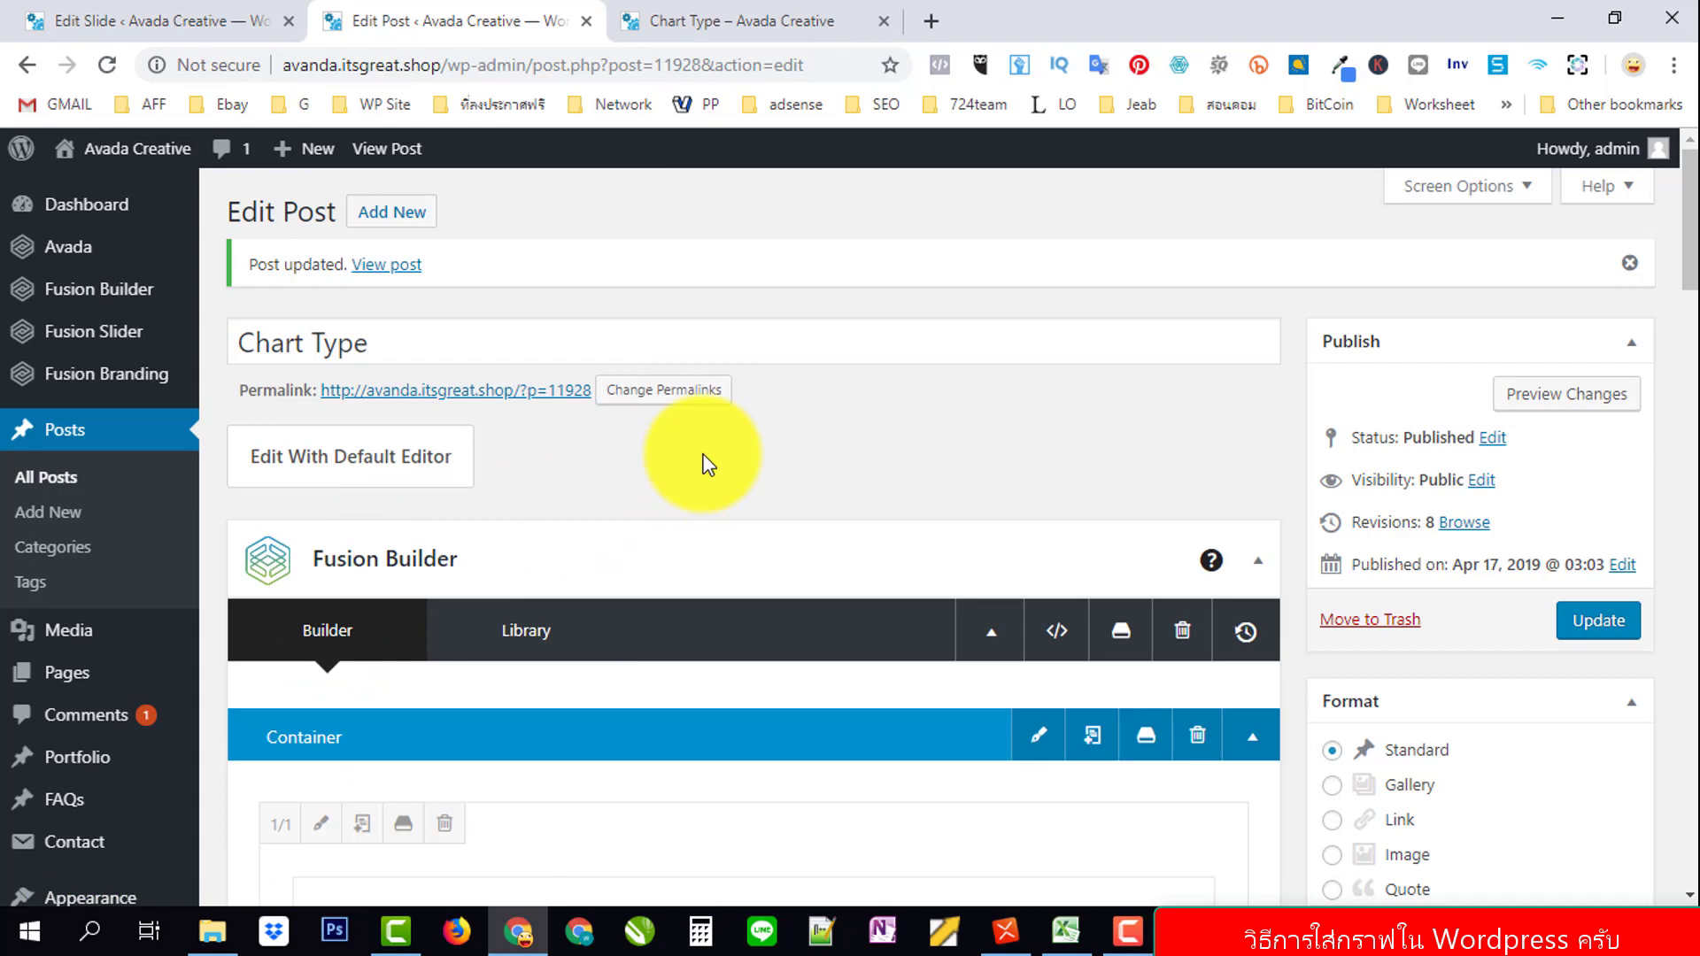
Reload the published Chart Type page and check how the radar chart displays.
click(778, 34)
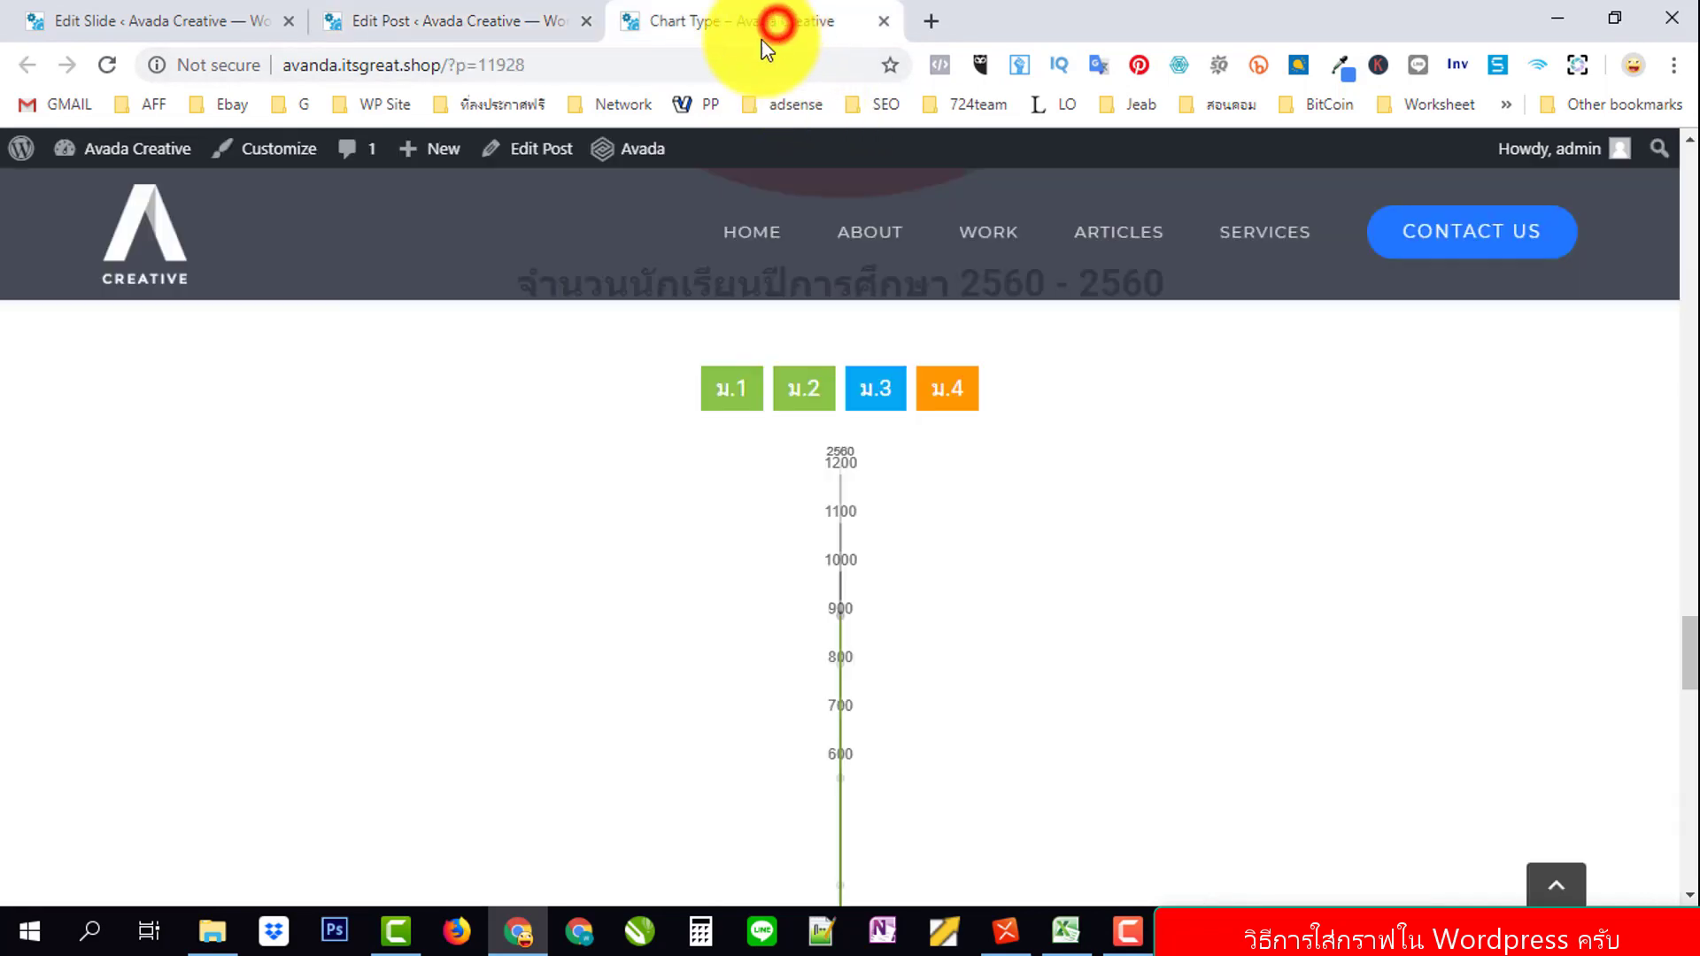
click(106, 65)
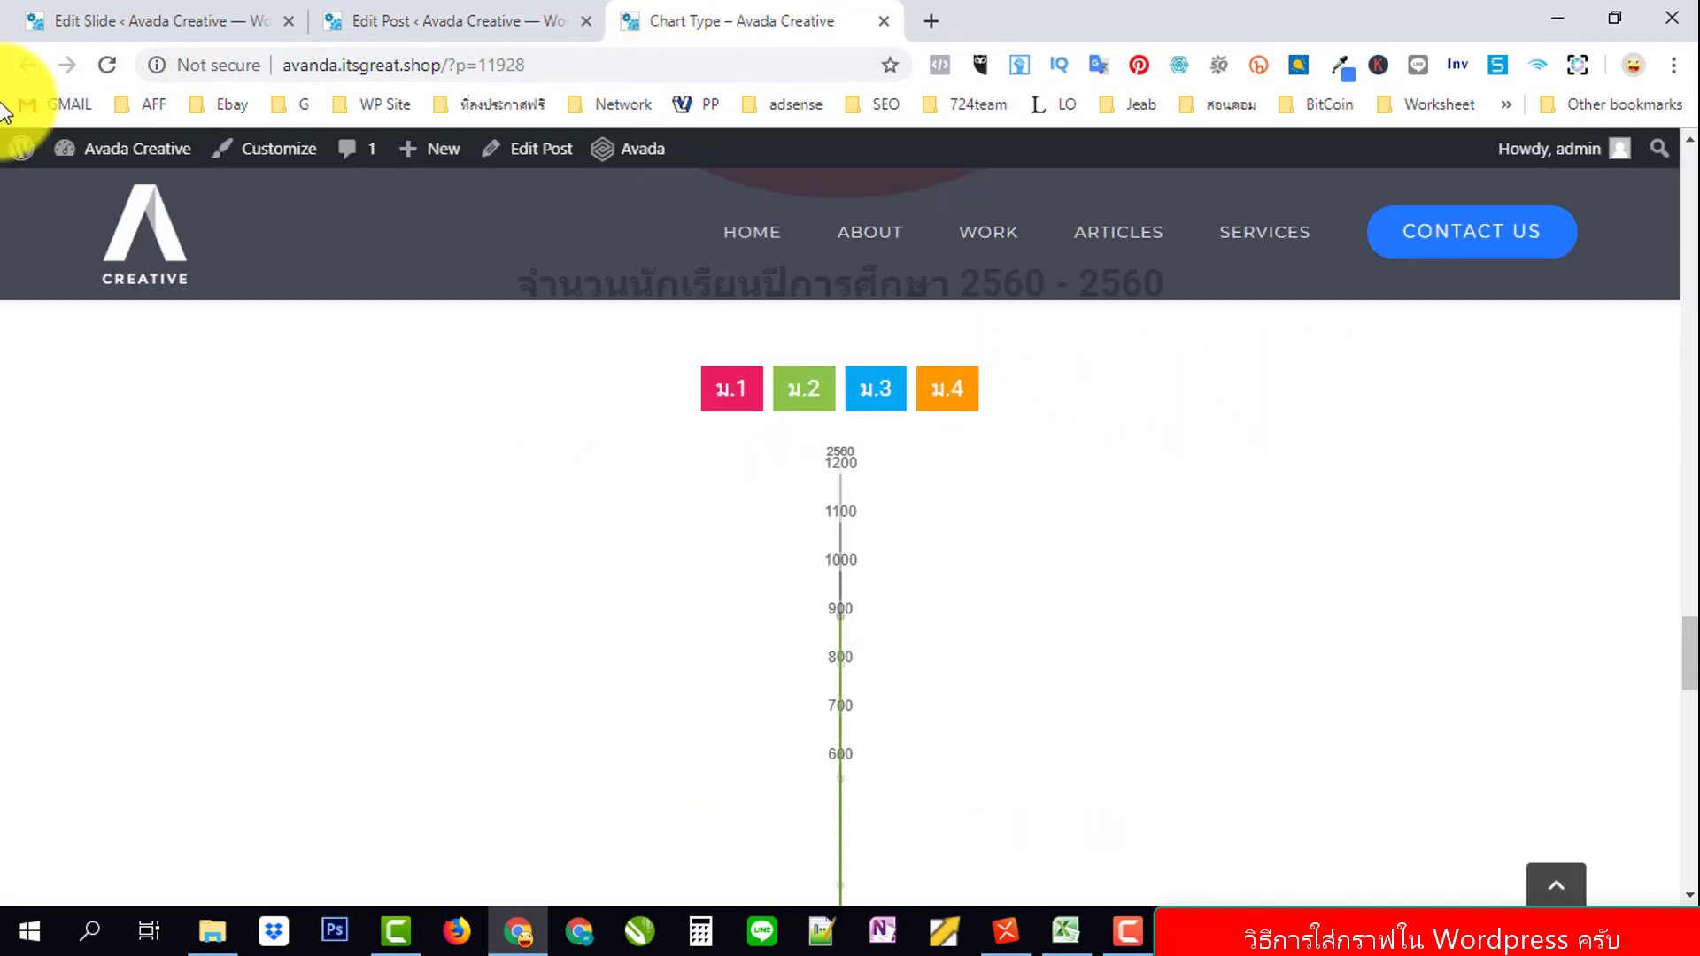
click(107, 62)
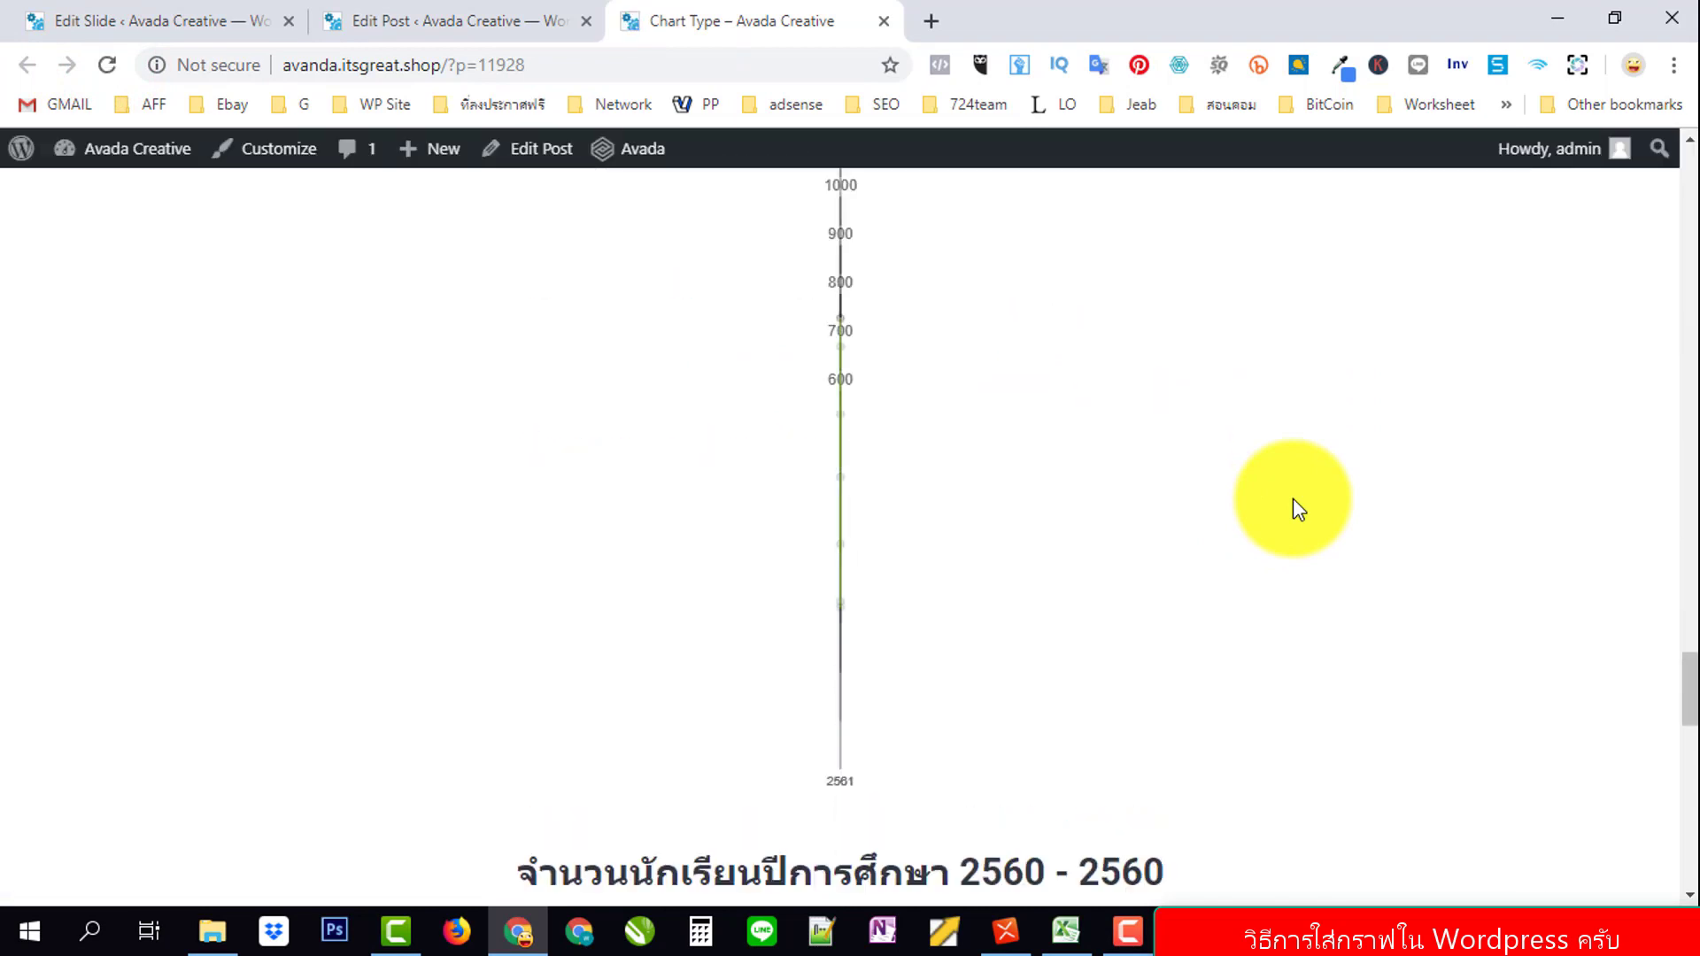
scroll(947, 558, up, 3)
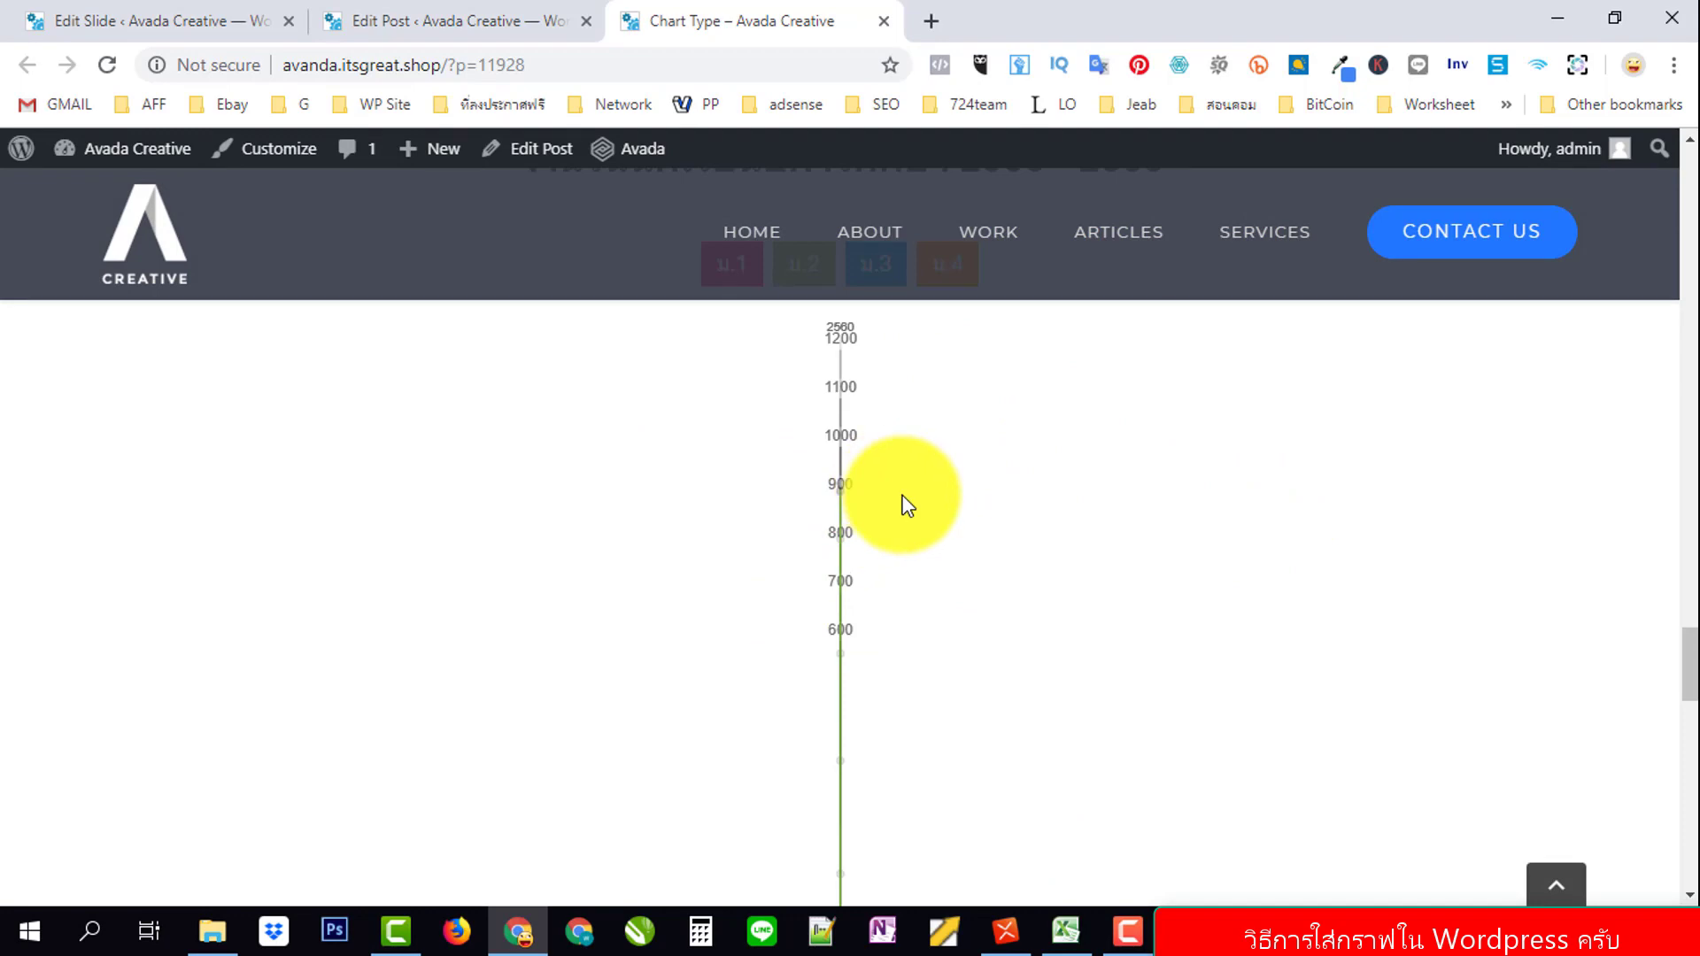
Return to the post editor and open the settings of the radar chart element.
click(475, 12)
scroll(859, 583, down, 4)
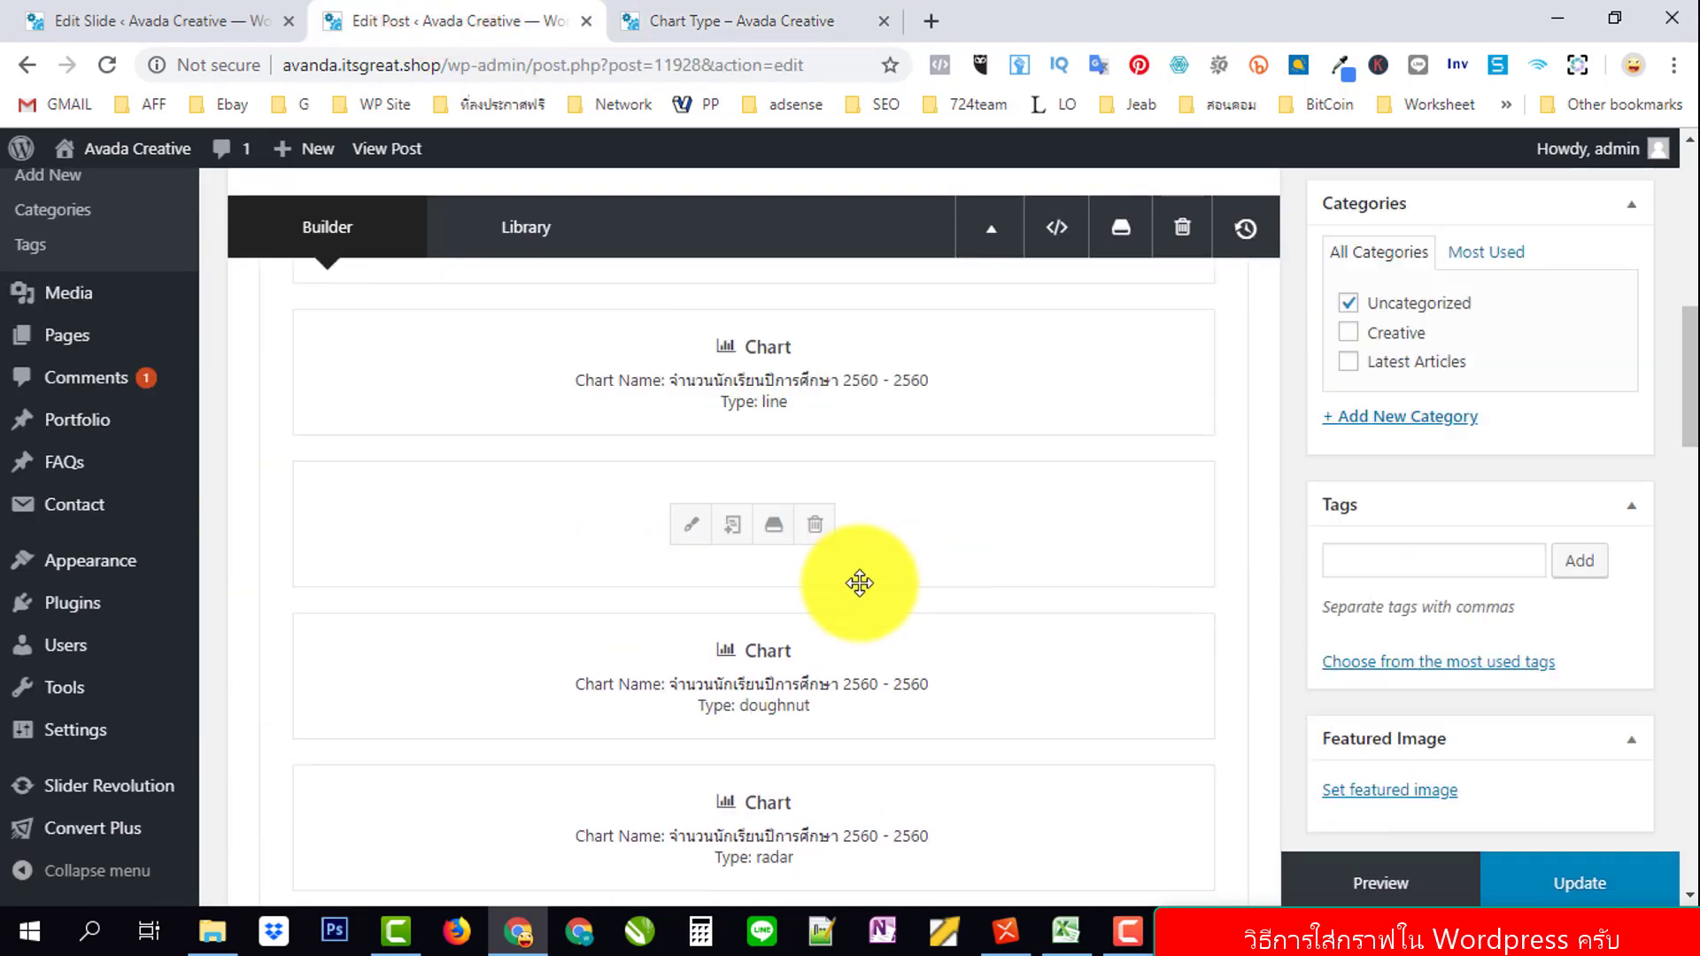
scroll(863, 592, down, 10)
scroll(863, 592, up, 7)
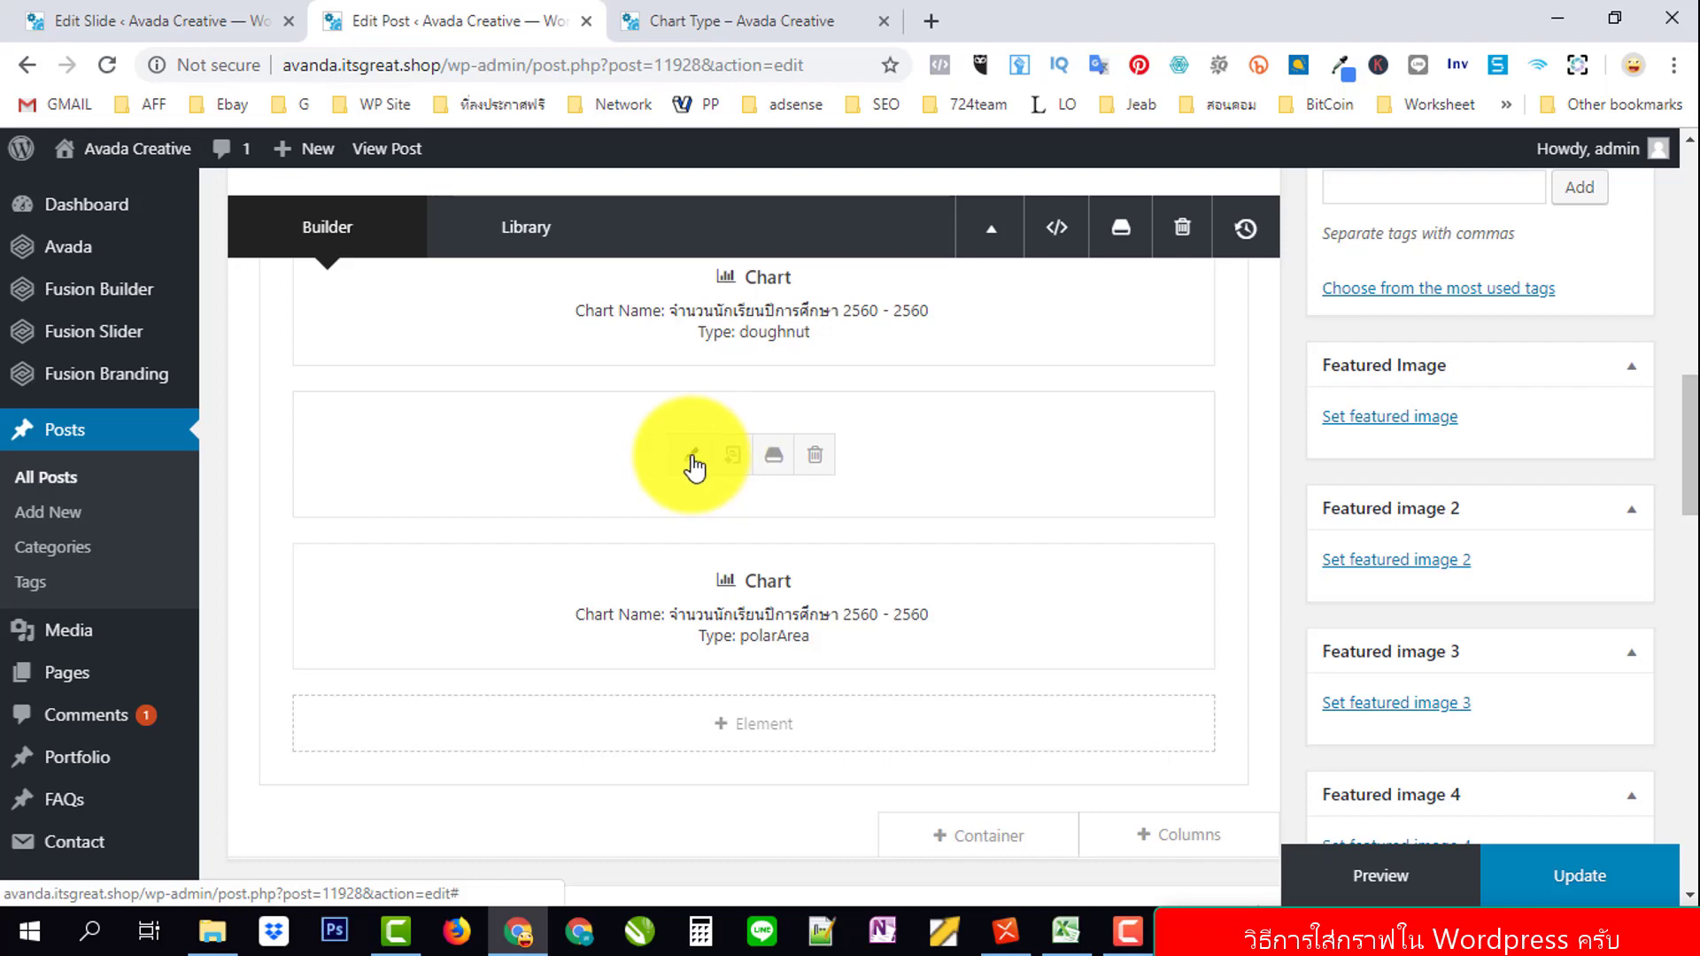
click(691, 457)
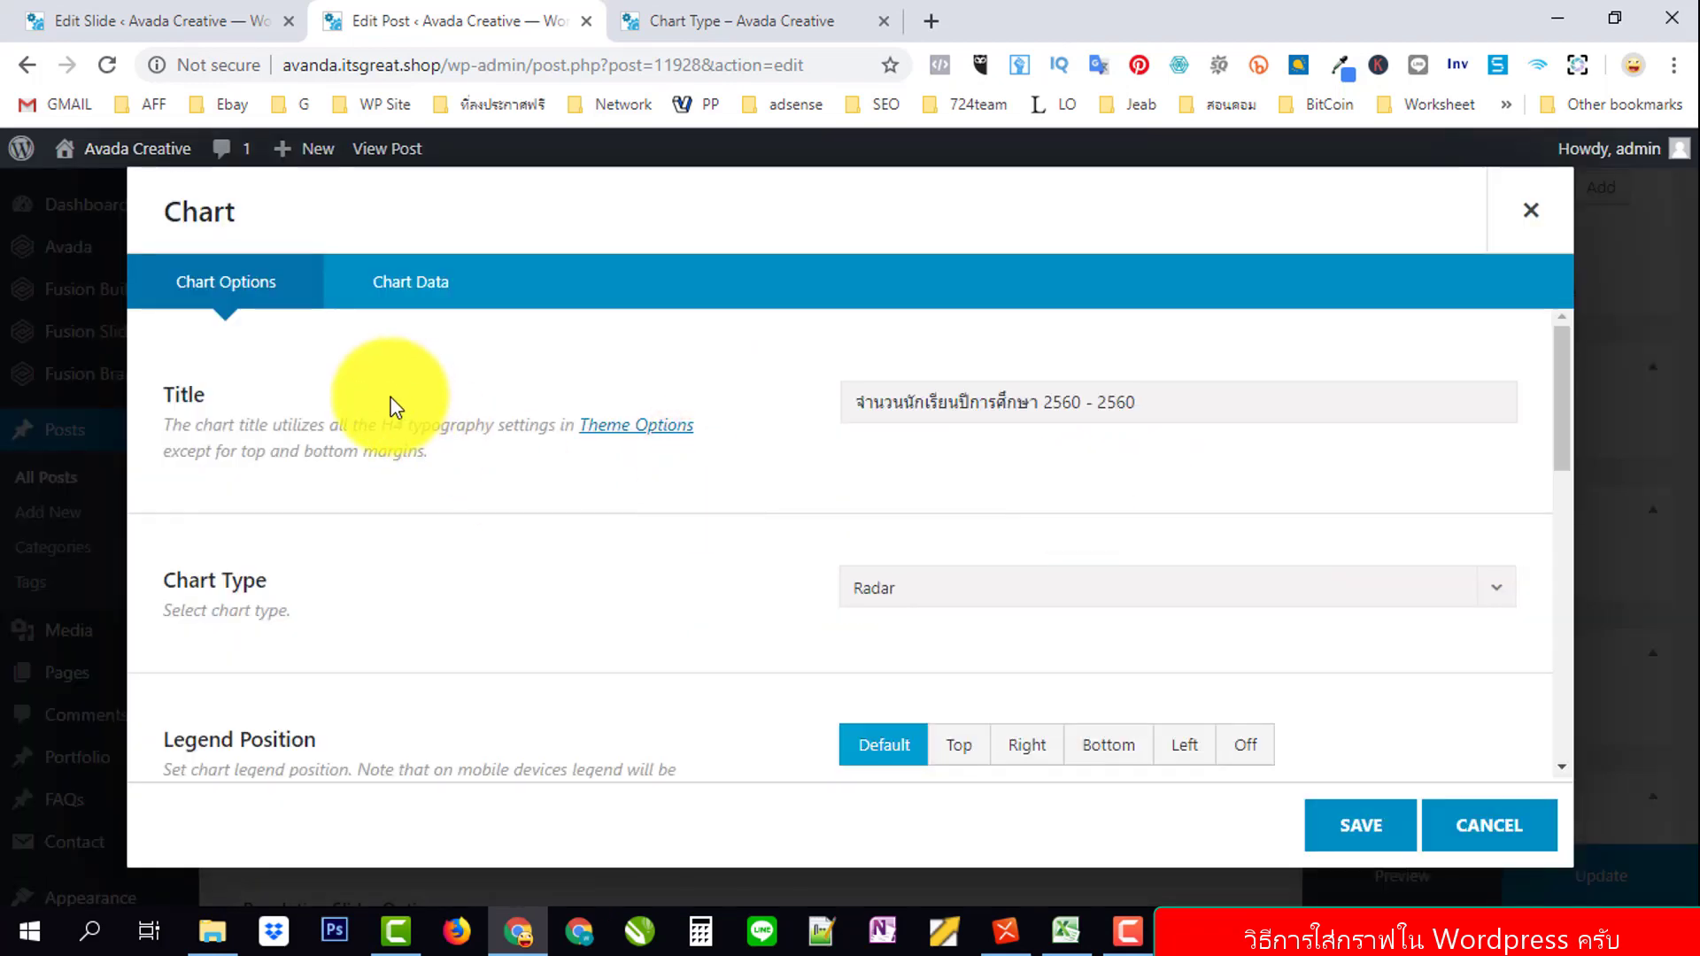
Review the radar chart's general options, its data table, and its background, padding, axis text and gridline settings.
scroll(509, 506, down, 3)
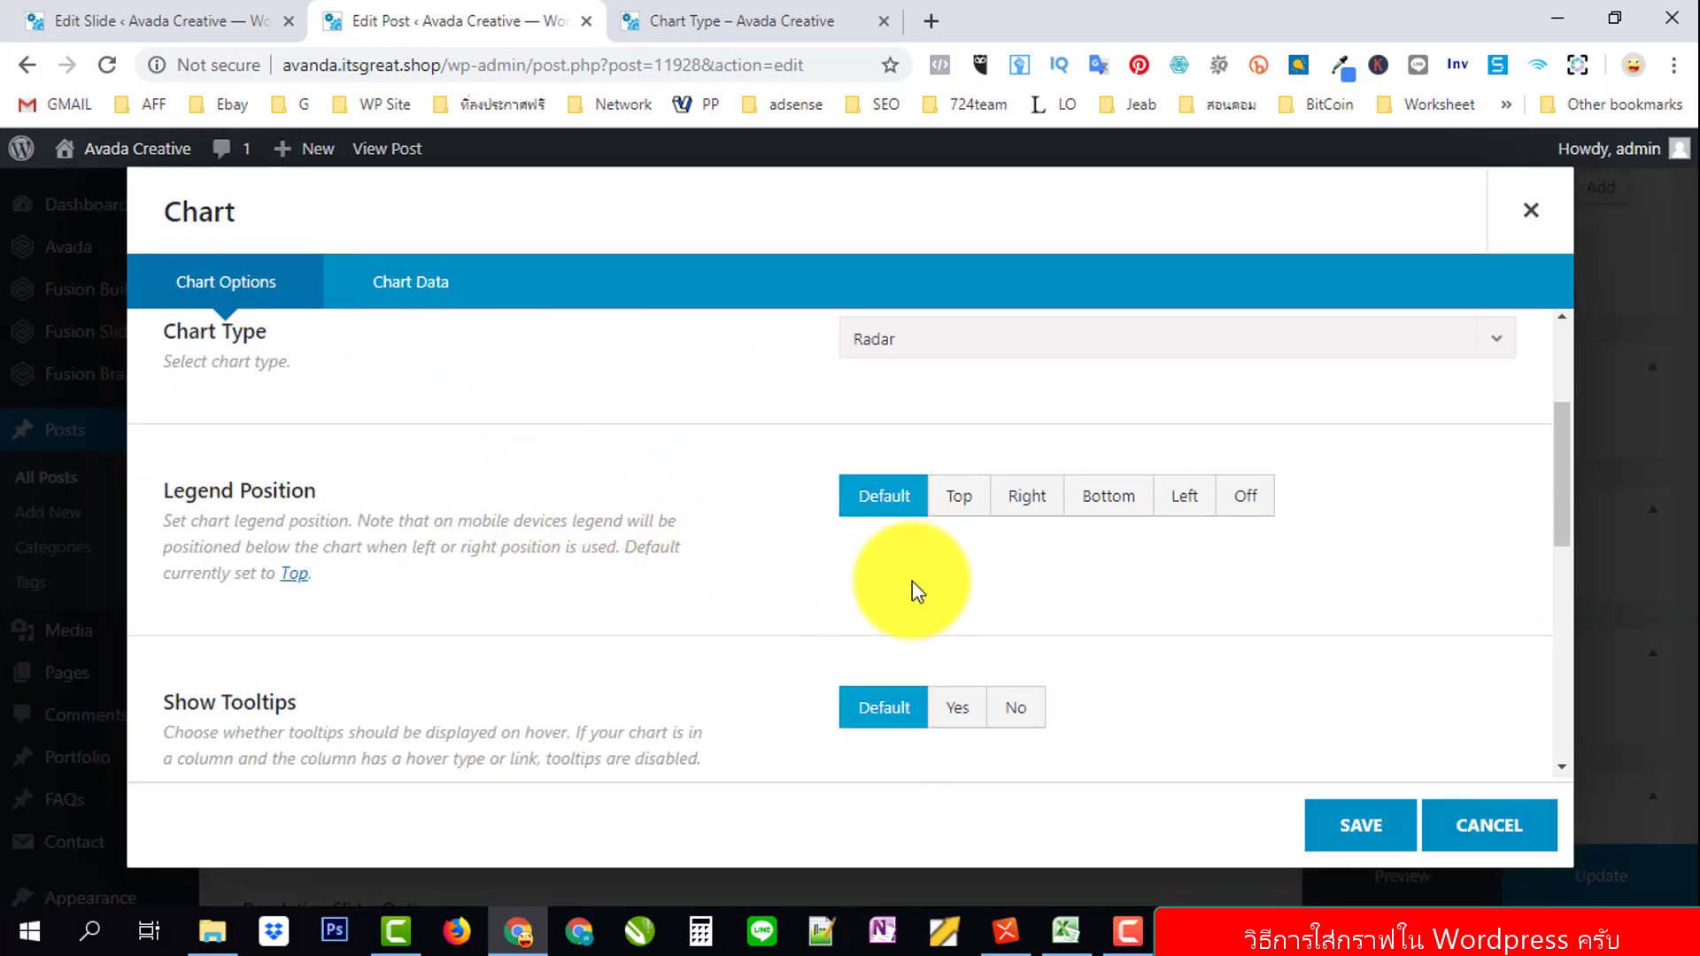
scroll(928, 580, down, 2)
scroll(1197, 496, down, 4)
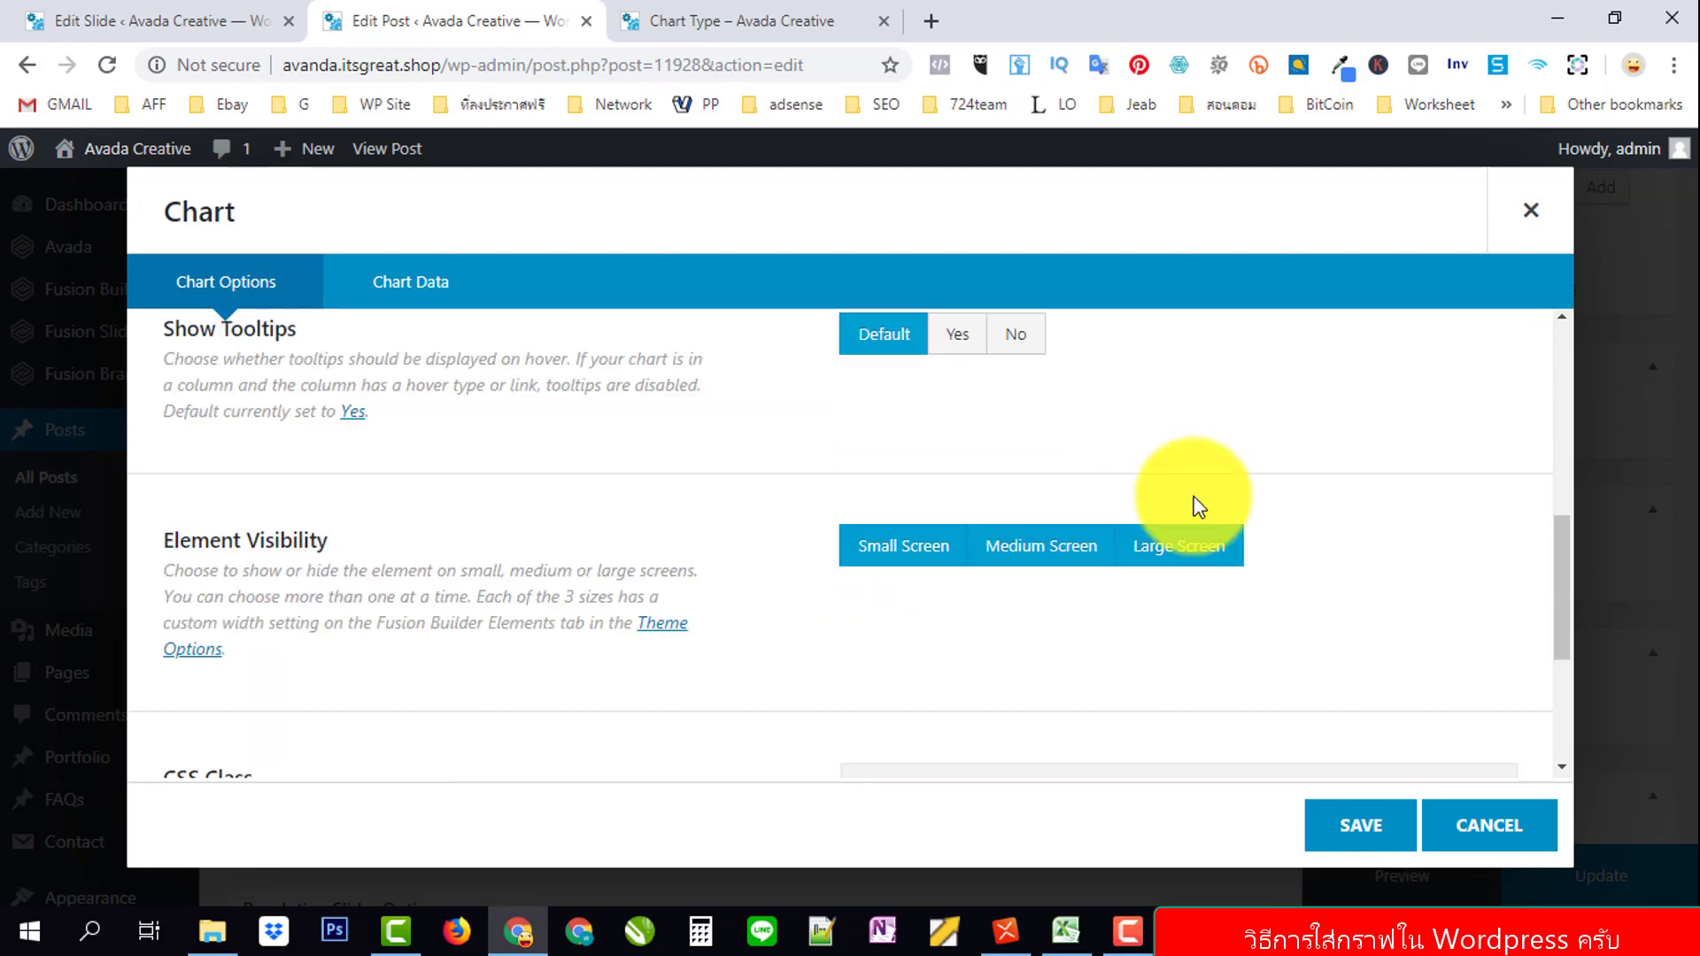
scroll(1038, 563, down, 2)
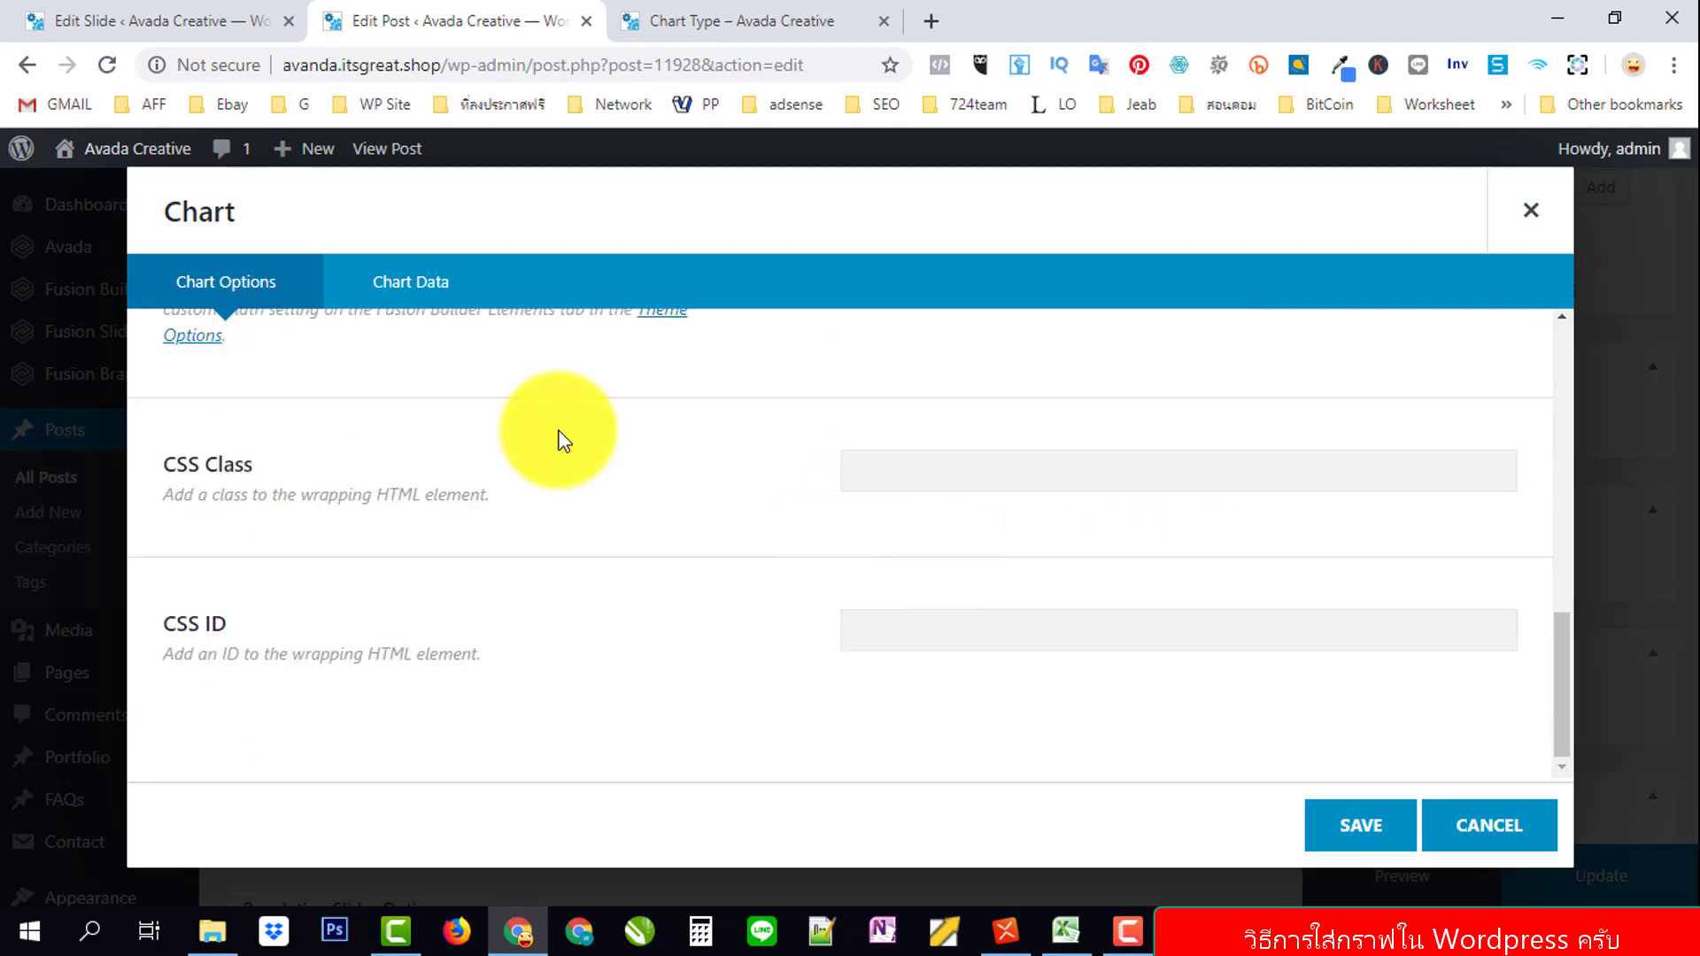
click(434, 285)
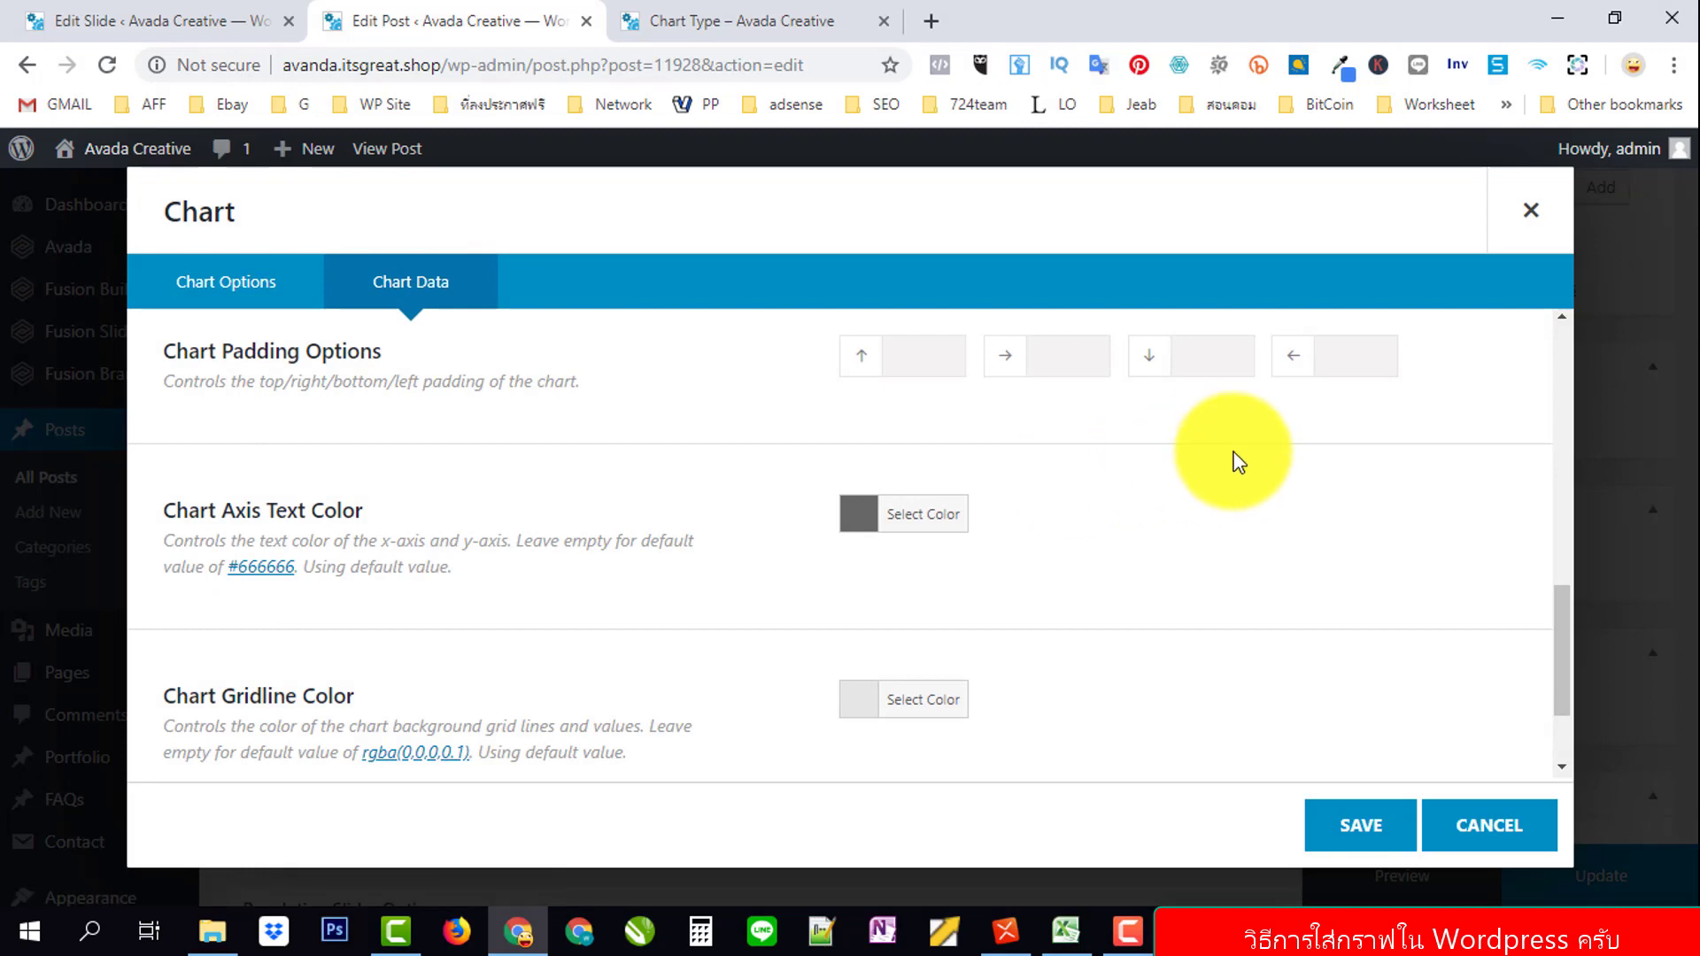
scroll(1237, 461, down, 6)
scroll(1237, 461, up, 6)
scroll(1238, 461, up, 2)
scroll(1238, 461, down, 2)
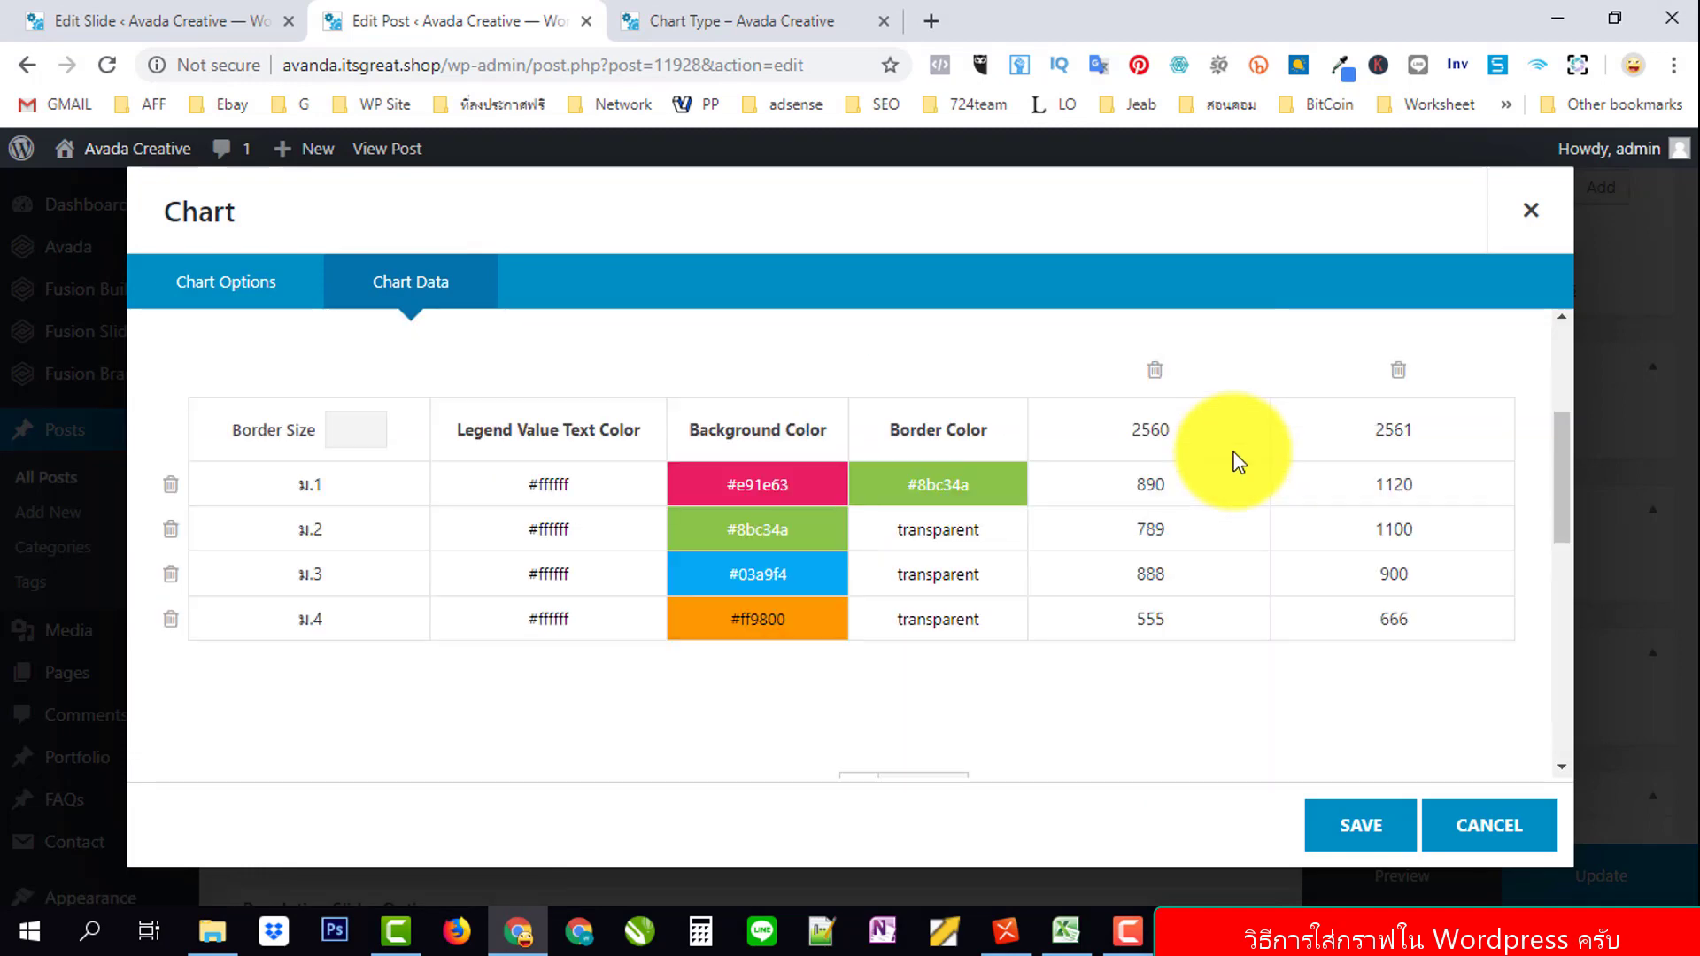
scroll(1238, 461, down, 5)
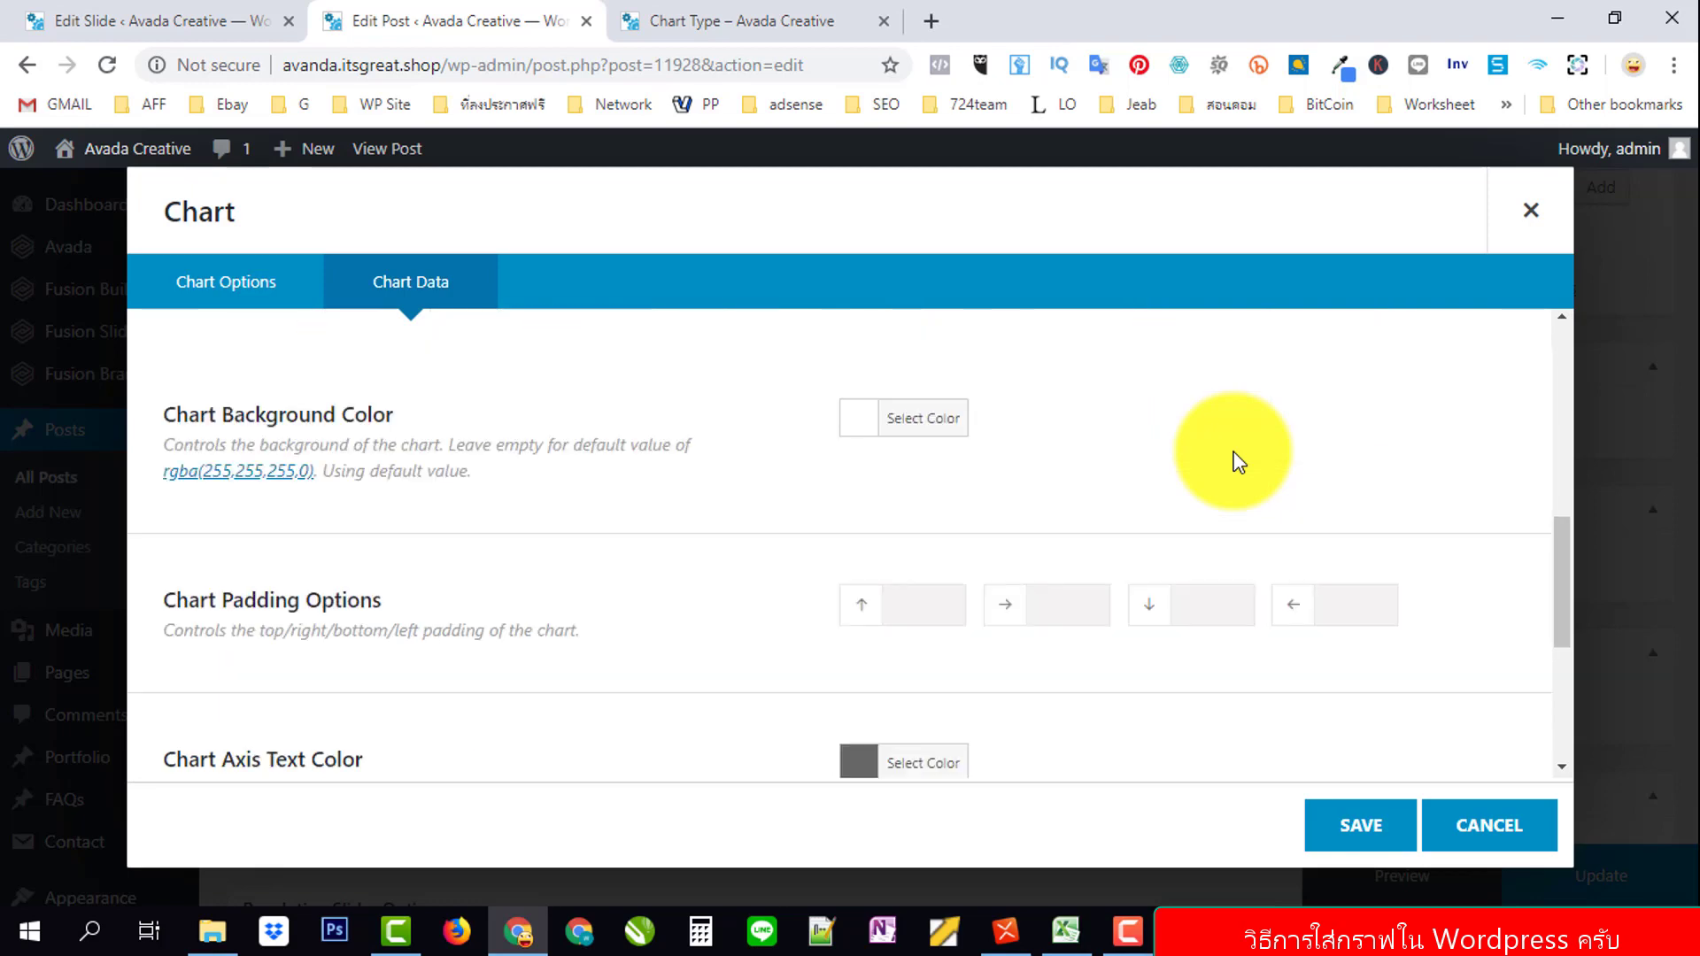
Set the radar chart's top, right and bottom padding to 0, save the element and update the post.
scroll(1238, 461, down, 1)
click(935, 491)
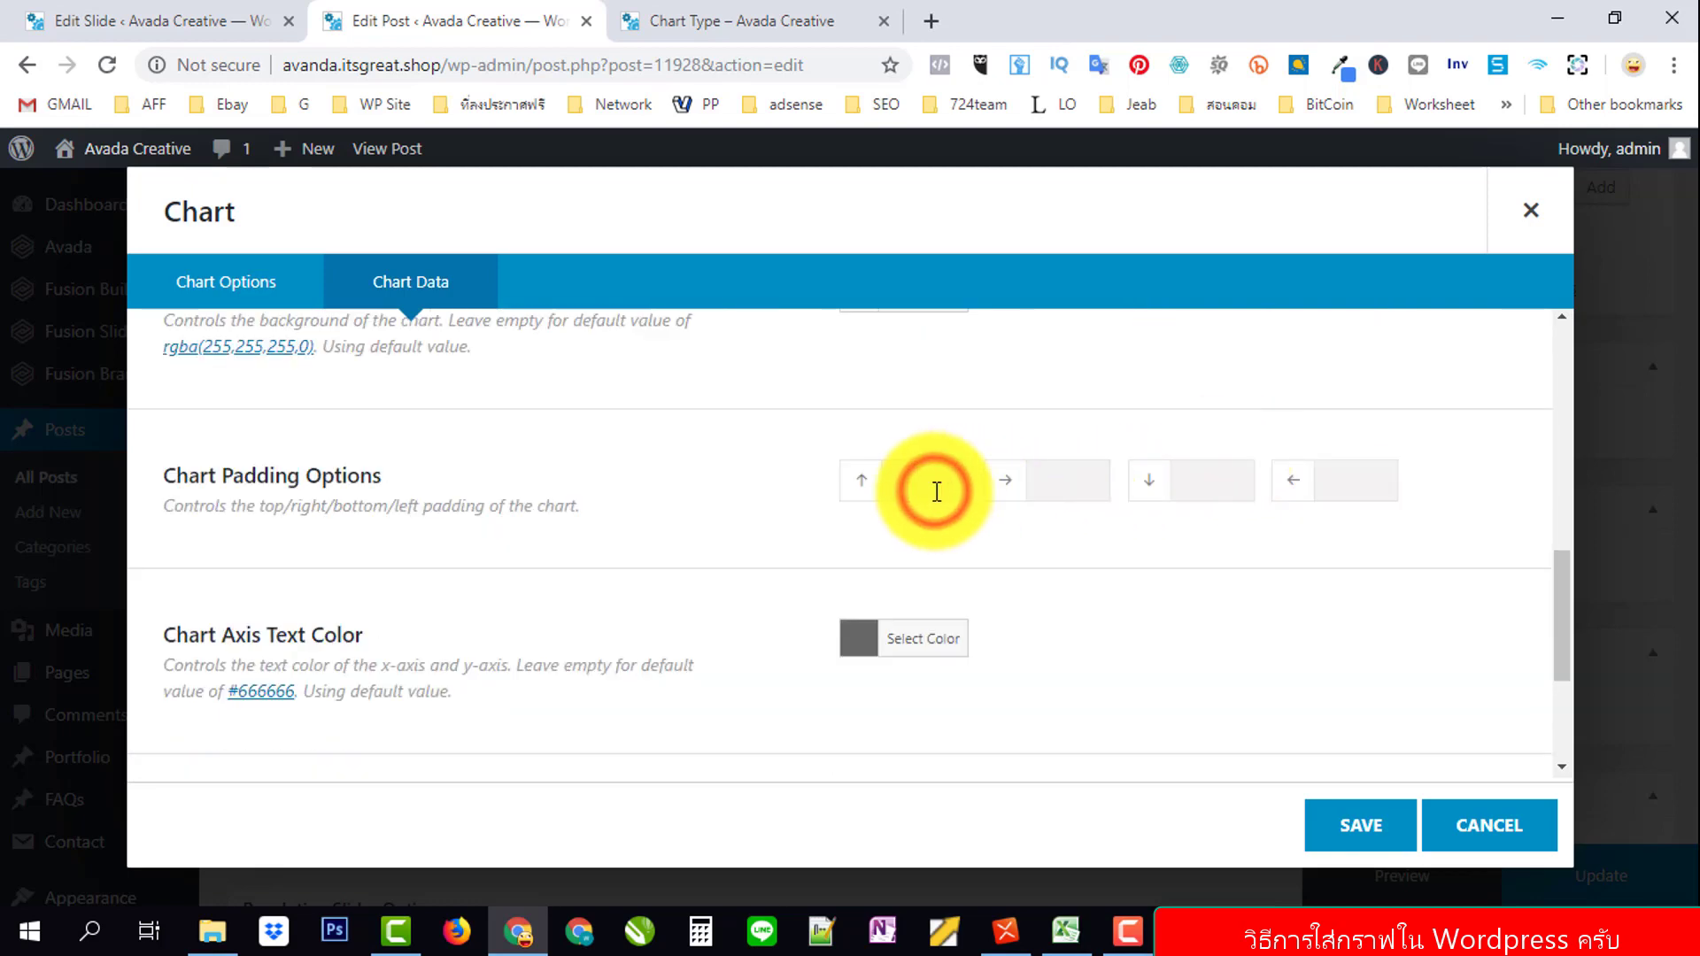
text(0)
click(1066, 489)
text(0)
click(1214, 489)
text(0)
click(1356, 490)
scroll(1287, 541, down, 1)
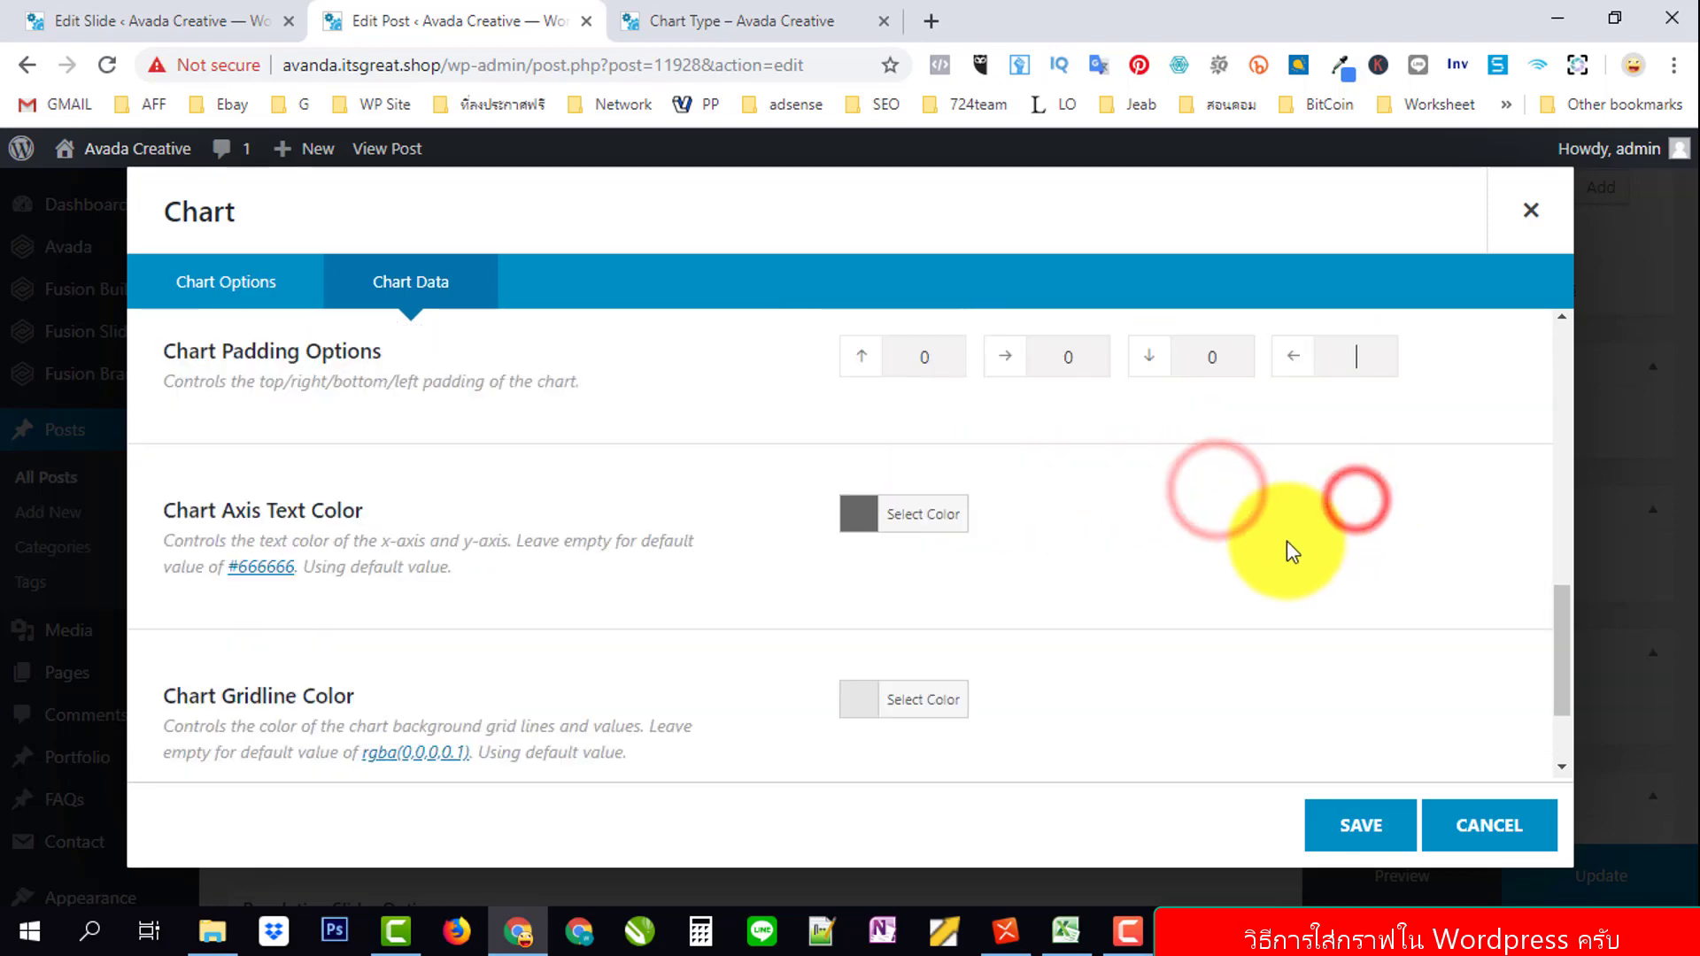
scroll(1282, 549, down, 1)
click(1372, 825)
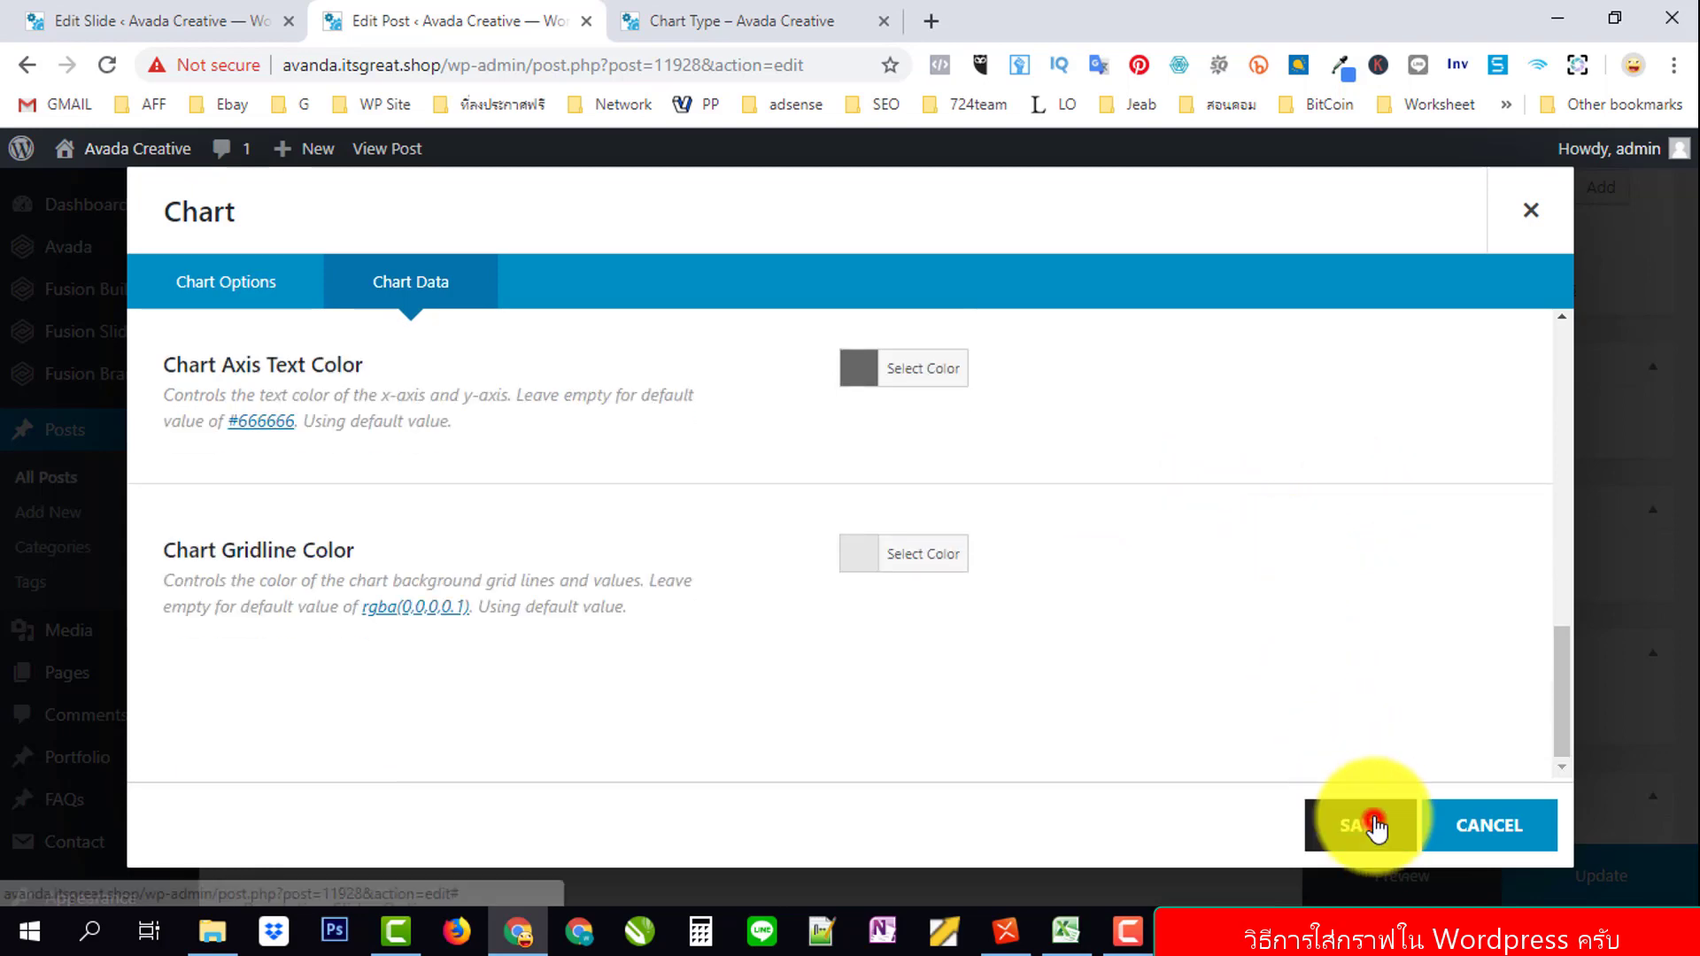
click(1599, 878)
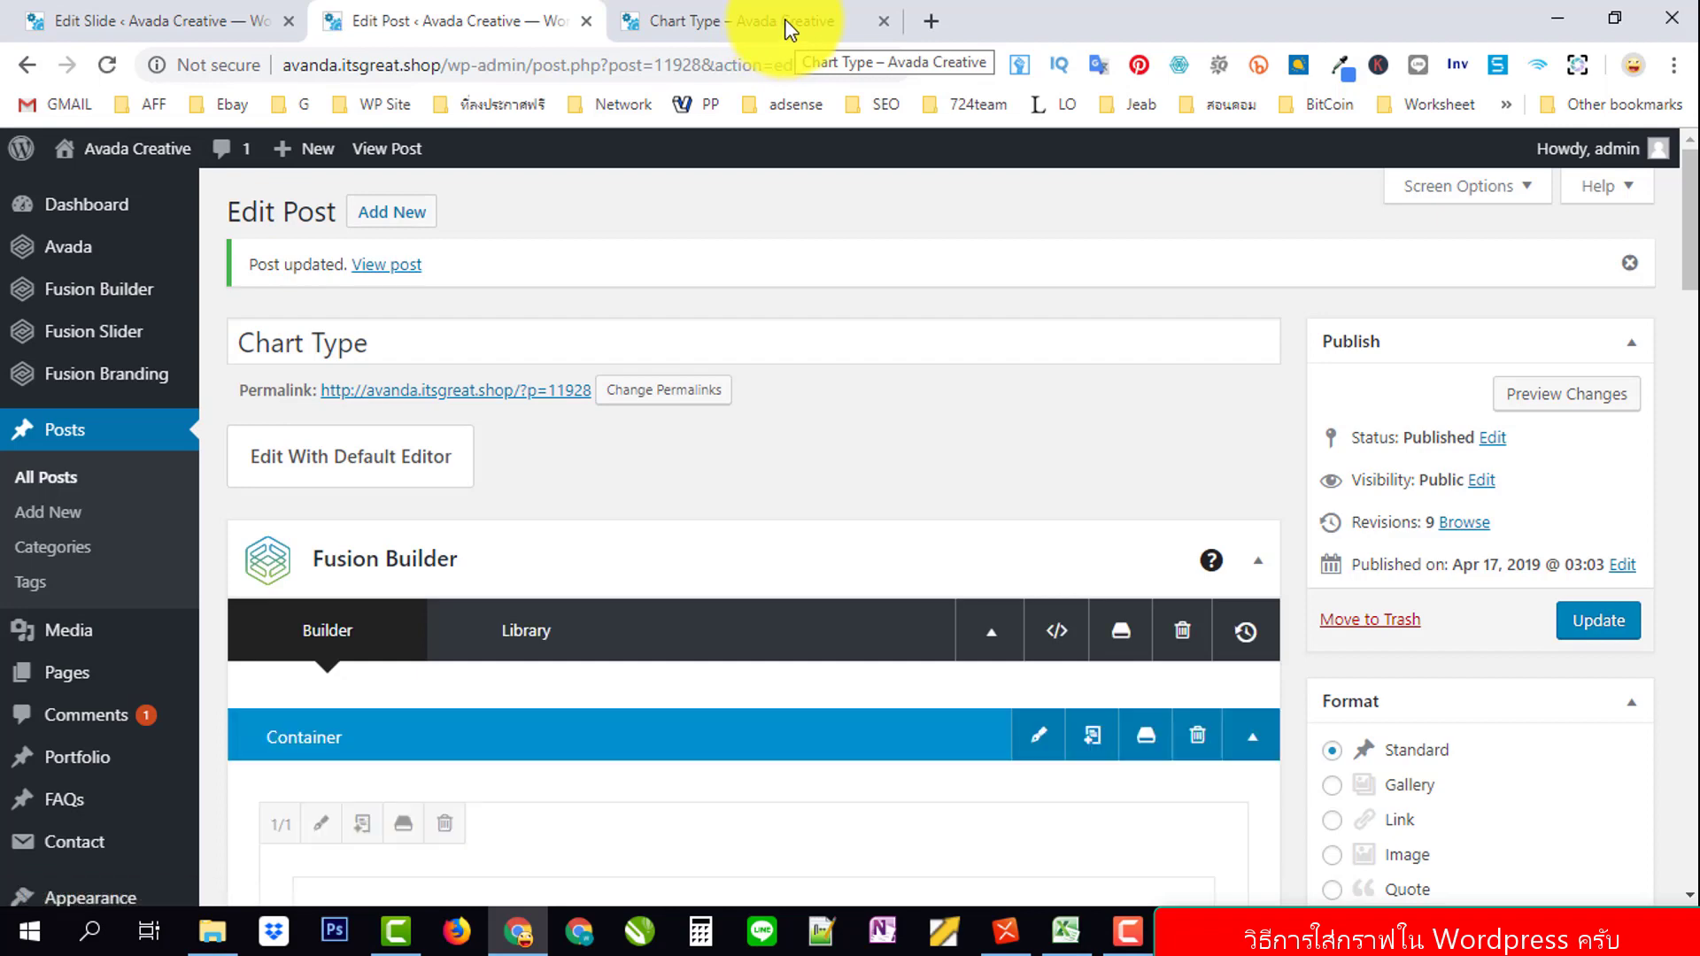
Reload the published Chart Type page and check the radar and polar area charts.
click(785, 19)
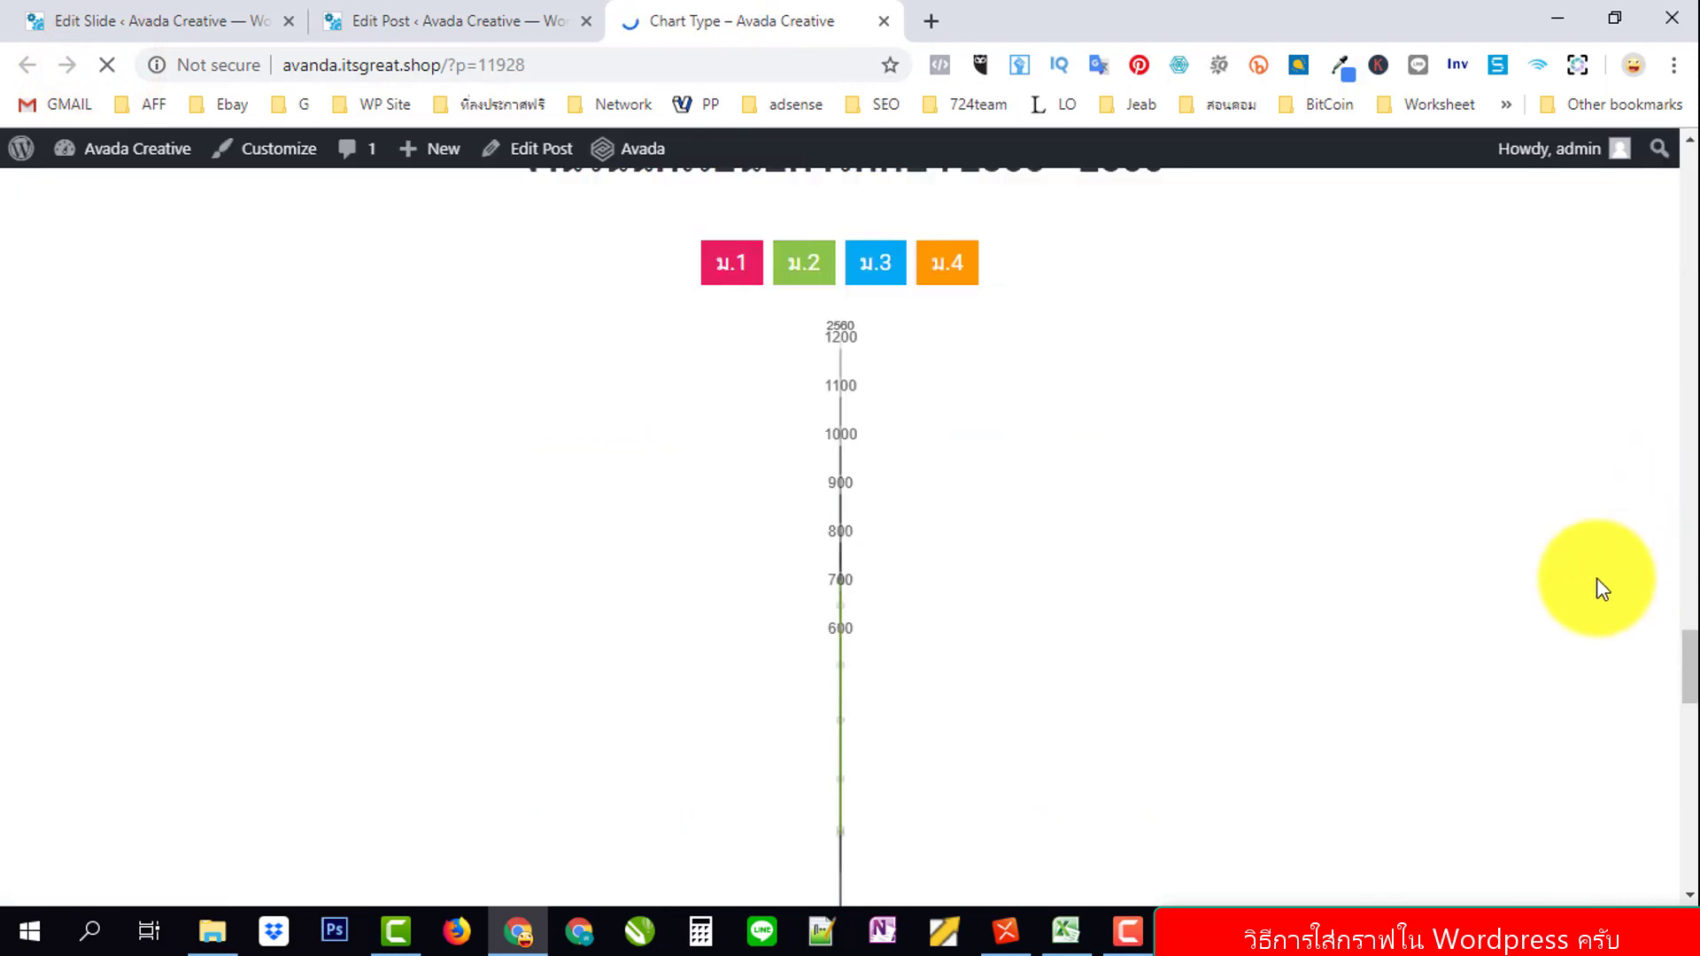
scroll(1417, 602, down, 3)
scroll(1374, 596, down, 6)
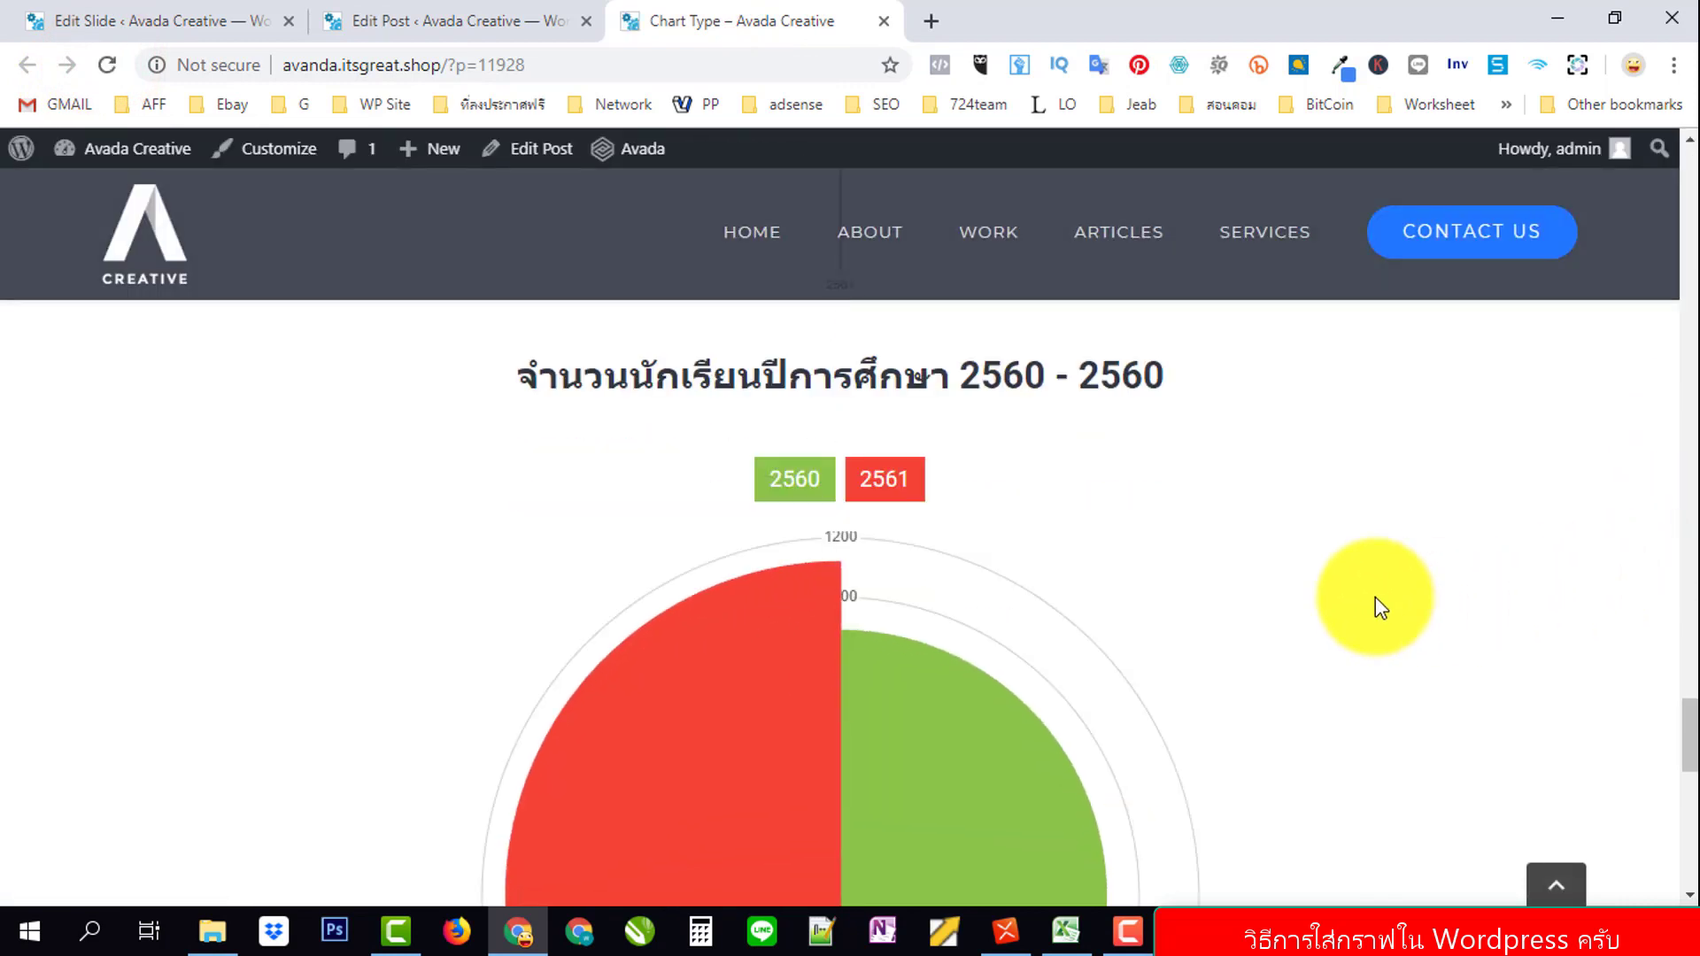
scroll(1374, 597, down, 1)
scroll(857, 724, down, 4)
scroll(912, 637, up, 3)
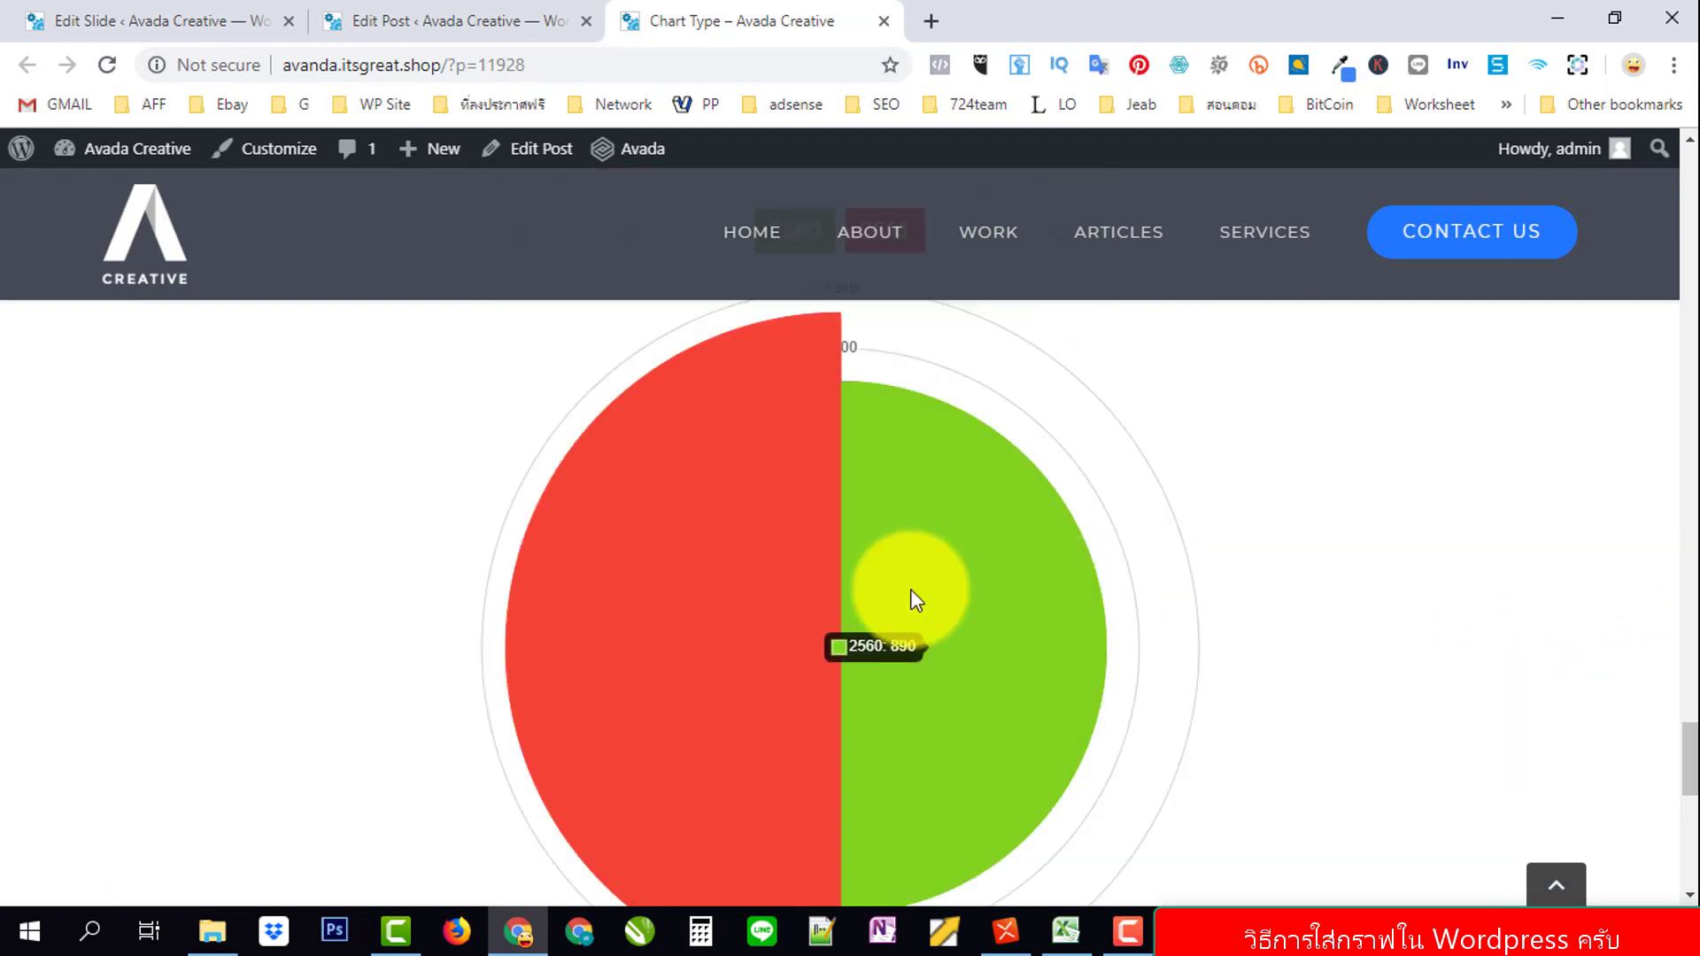
Examine all charts on the published page from the bar chart down to the polar area chart.
scroll(932, 623, up, 7)
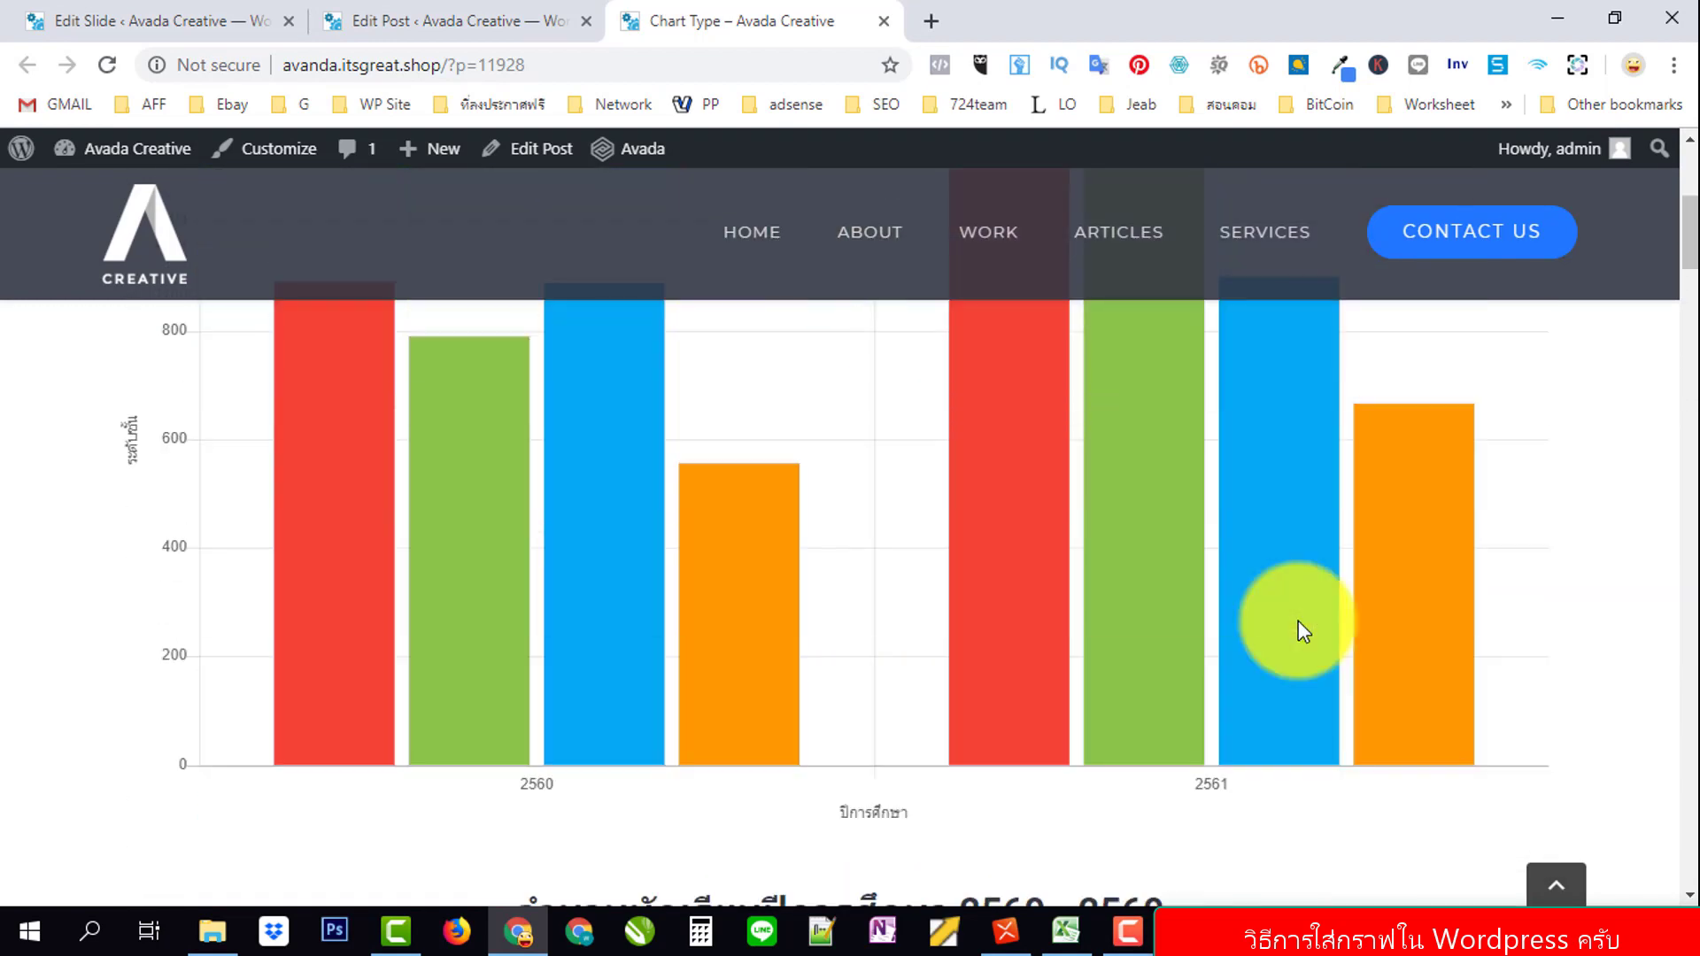
scroll(726, 649, down, 1)
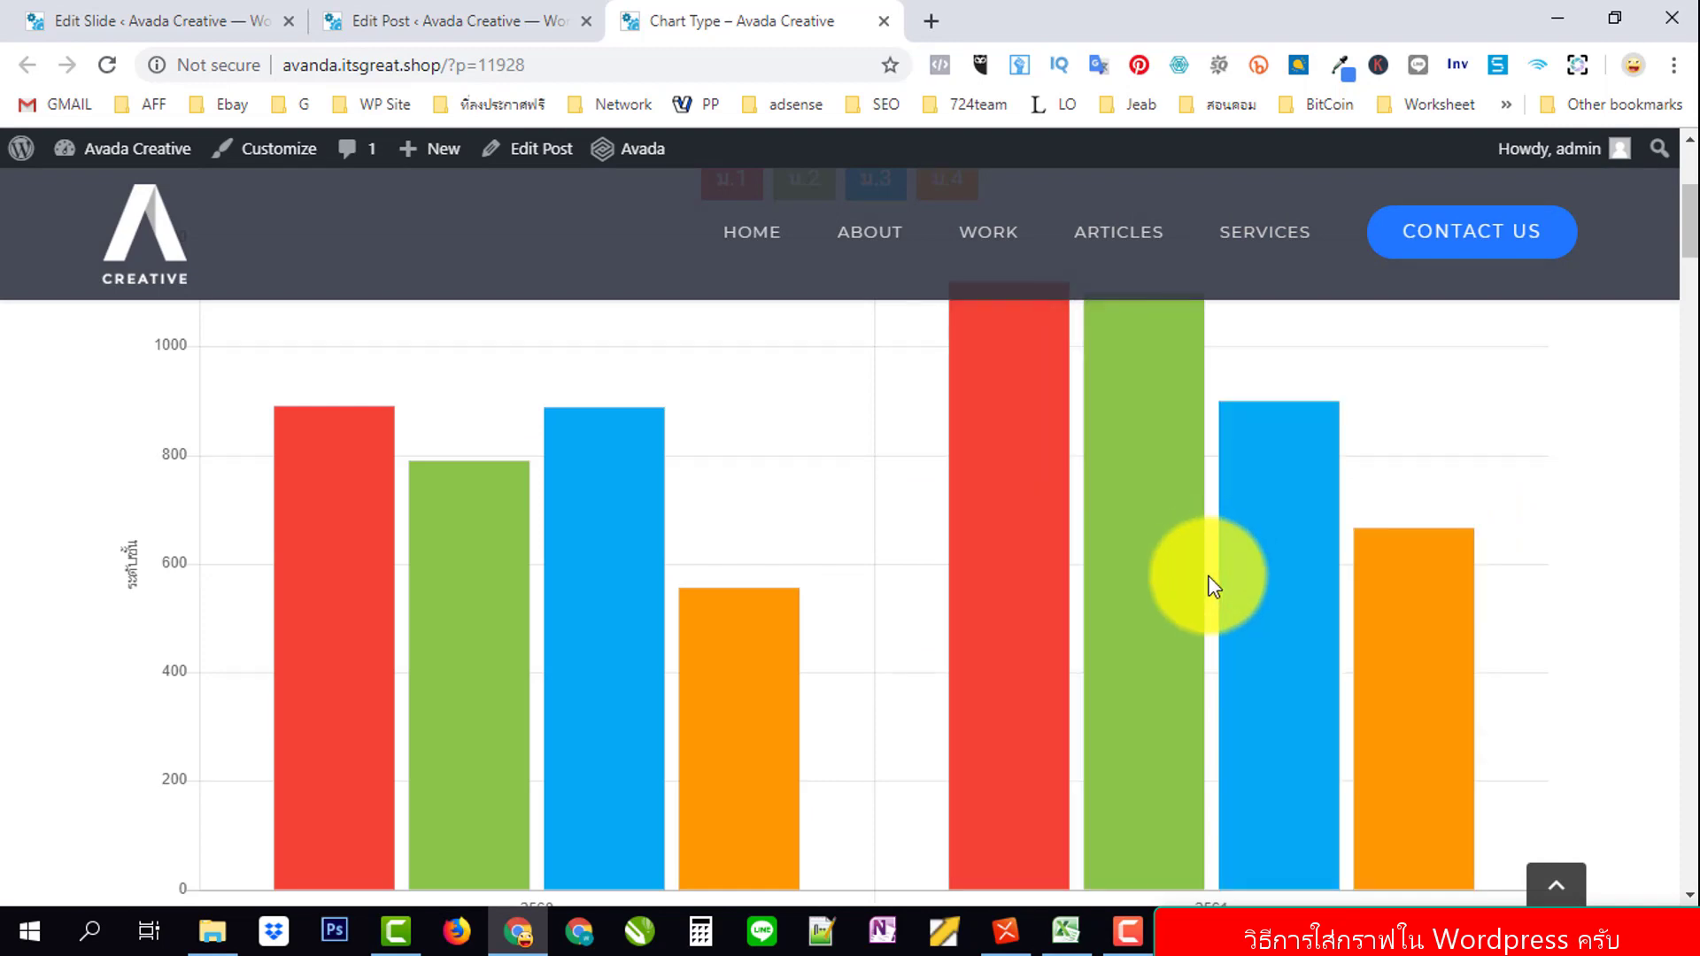
scroll(983, 664, up, 1)
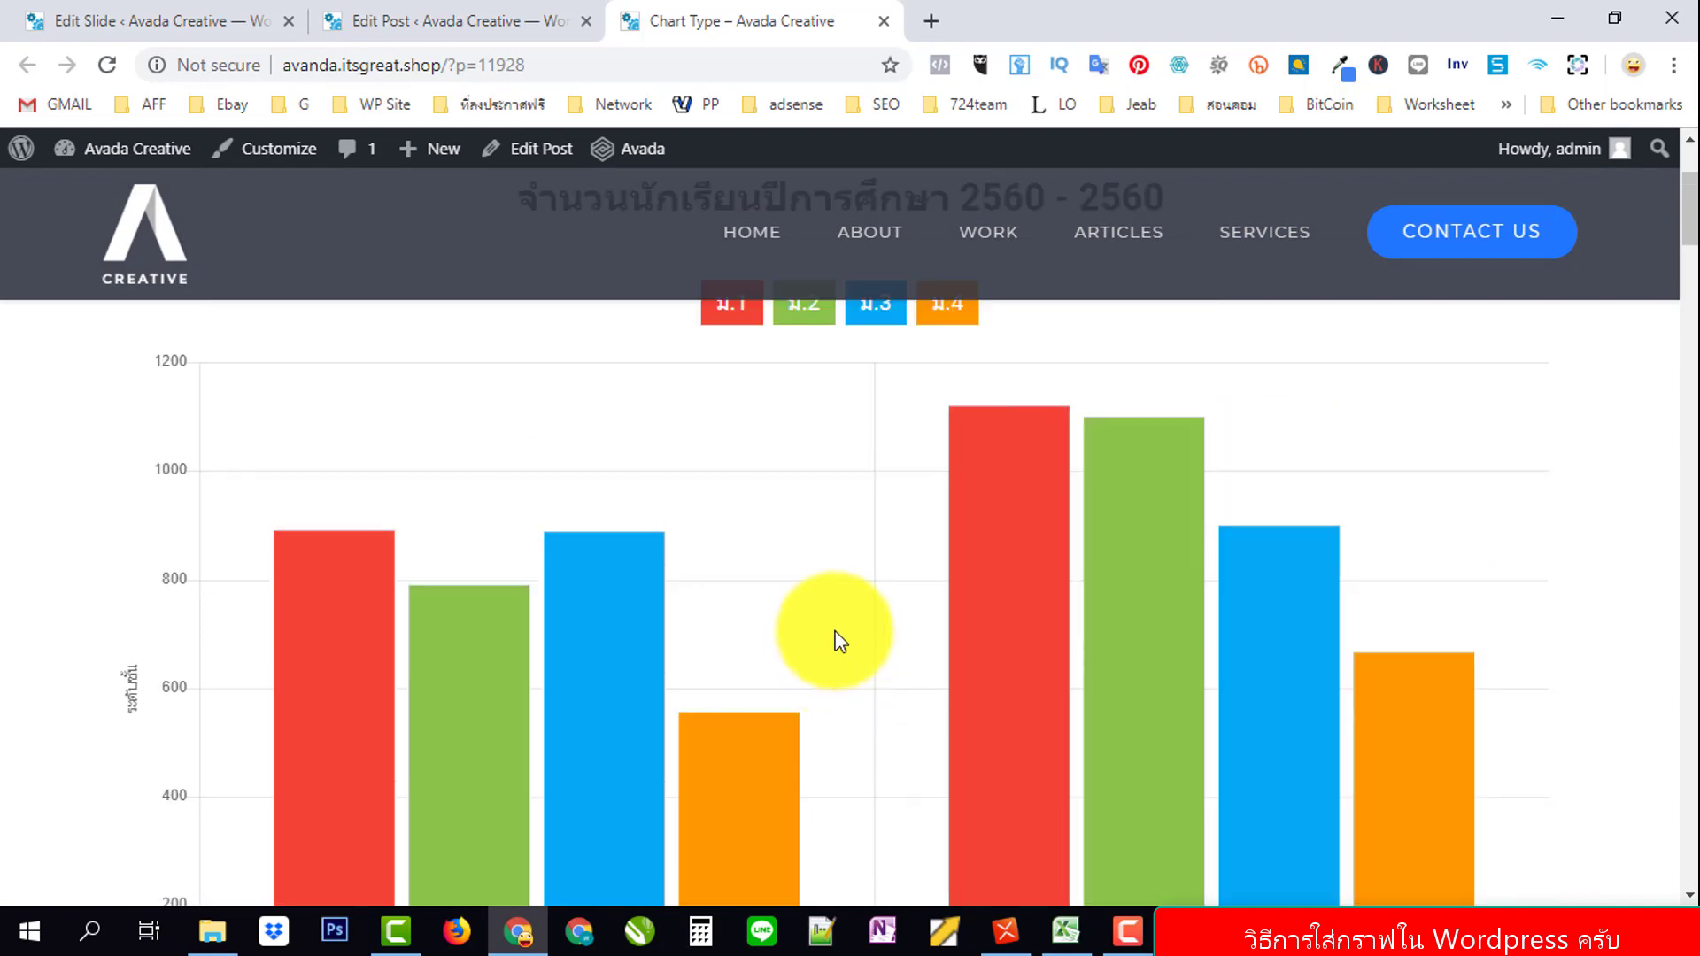
scroll(836, 630, down, 15)
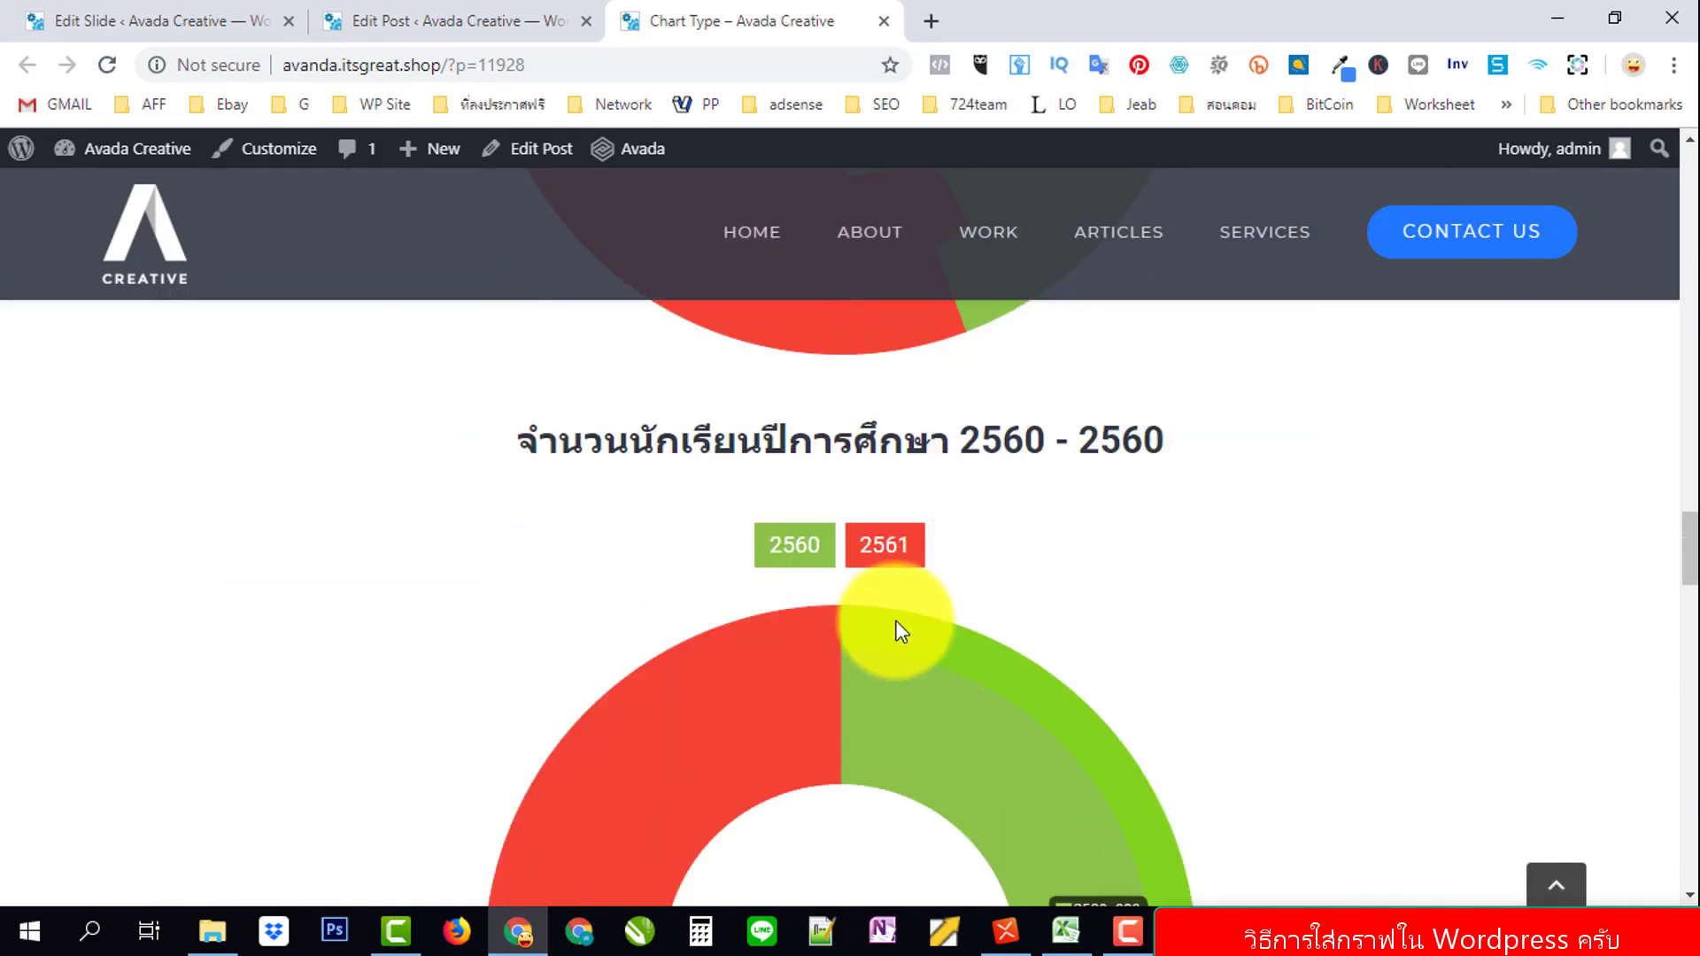
scroll(901, 631, down, 8)
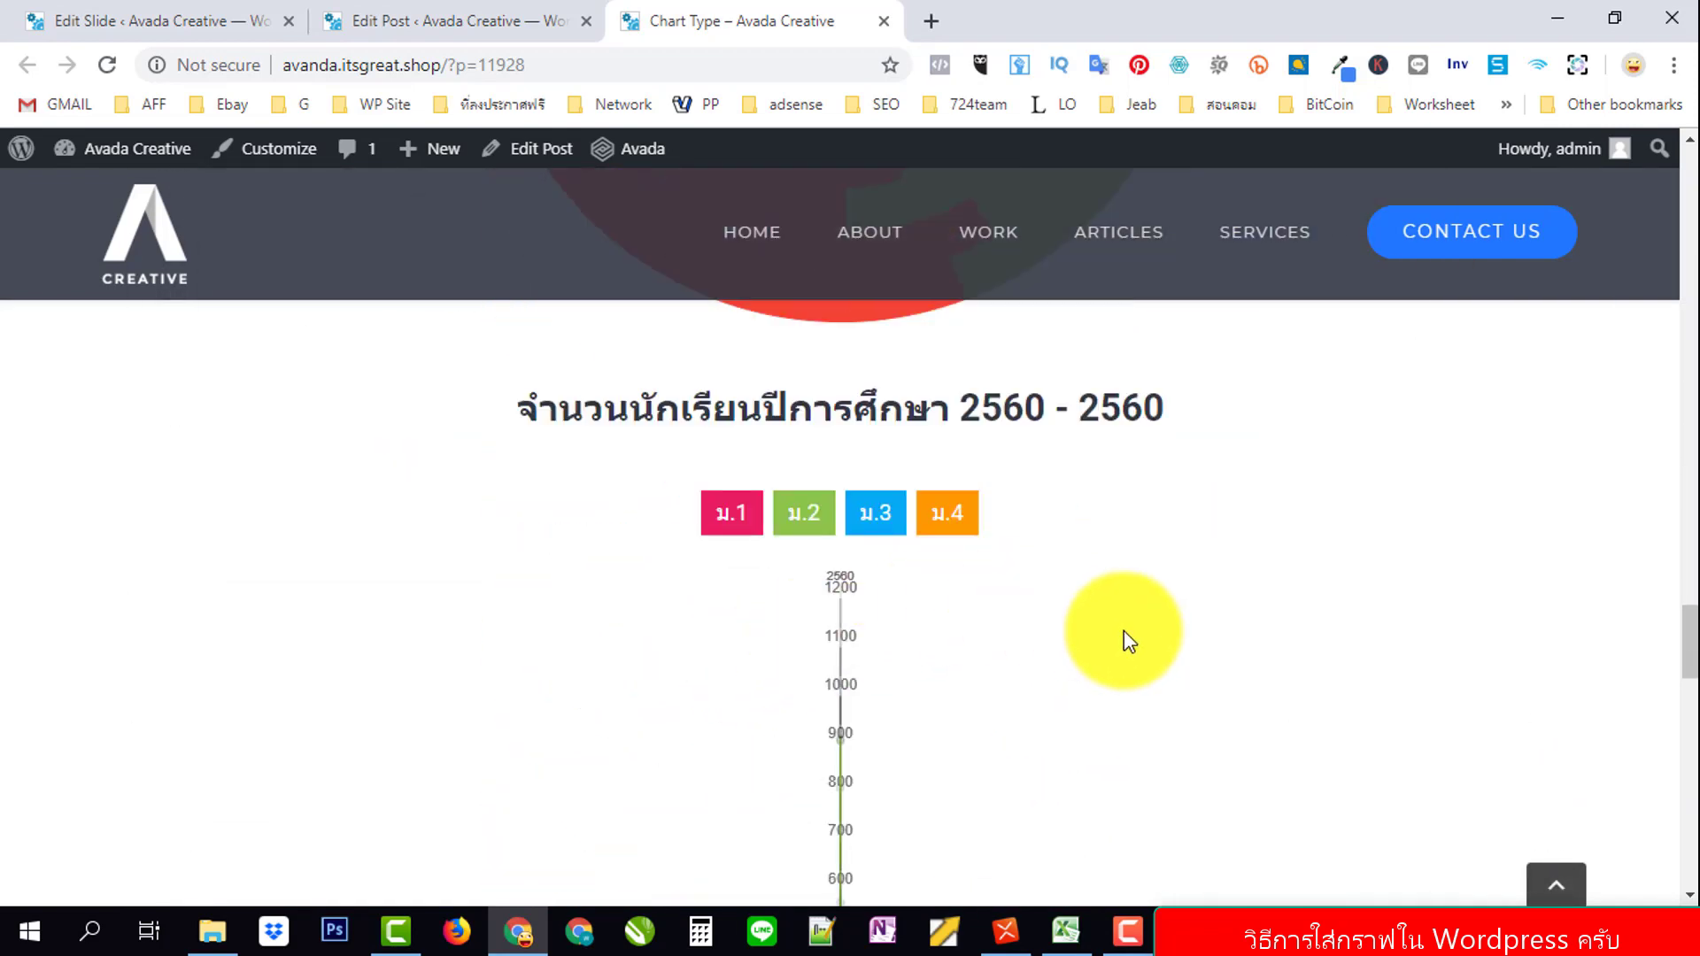
scroll(1129, 641, down, 5)
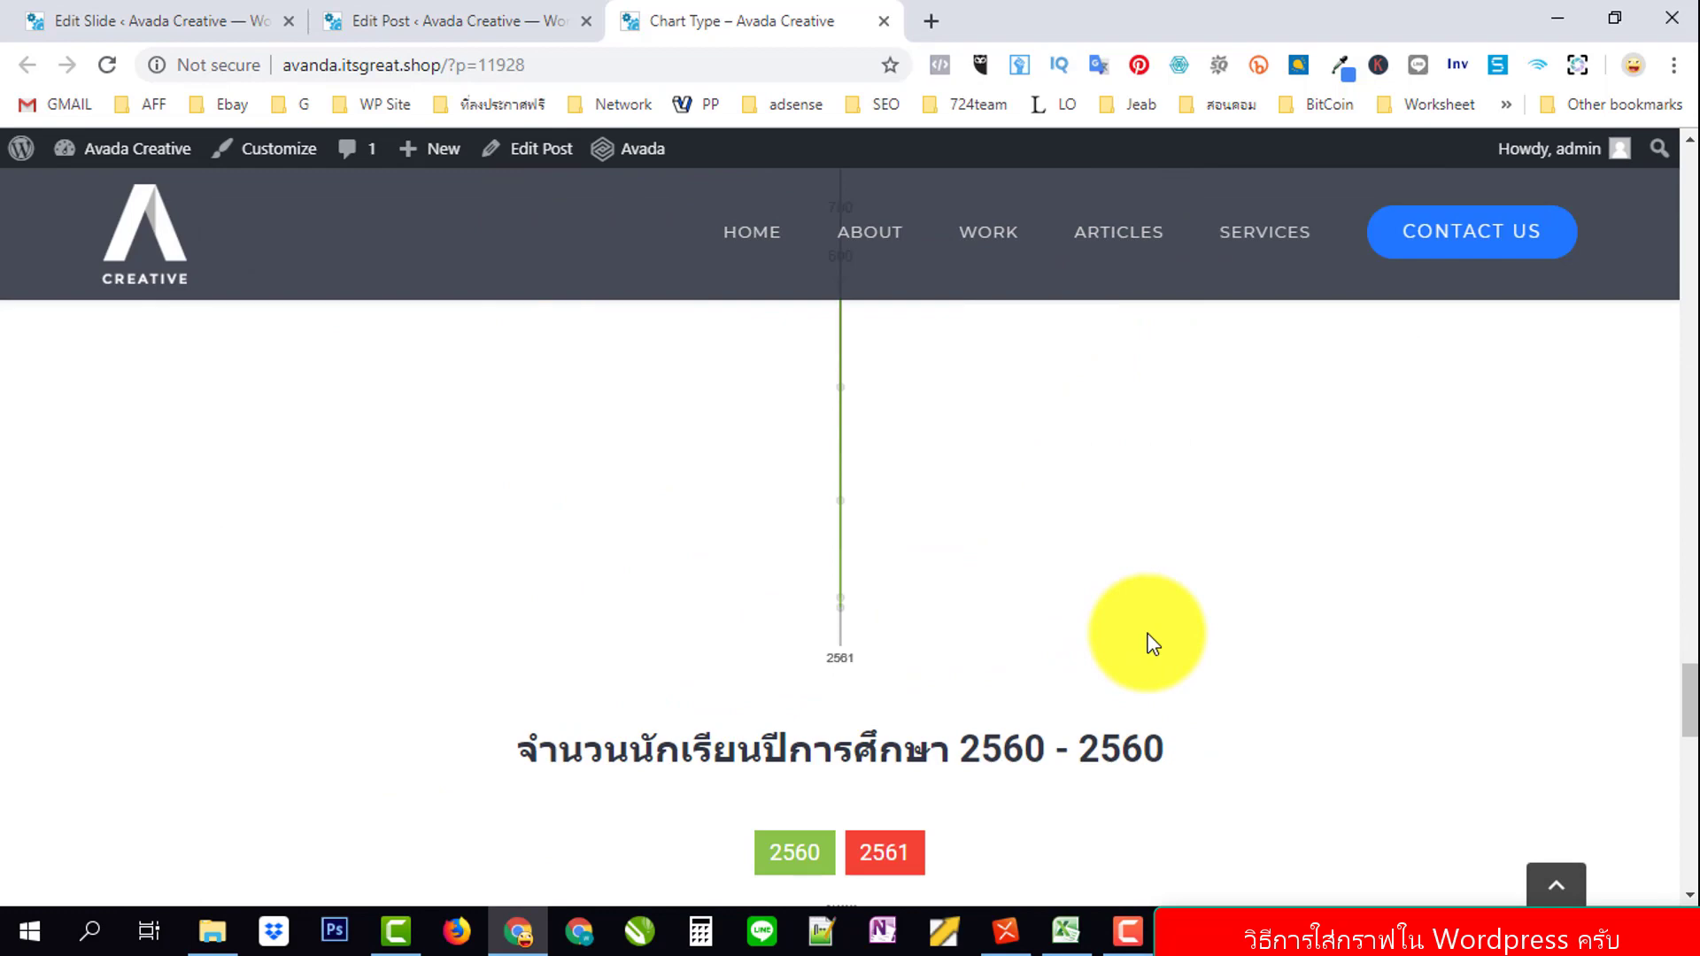
scroll(1151, 646, down, 4)
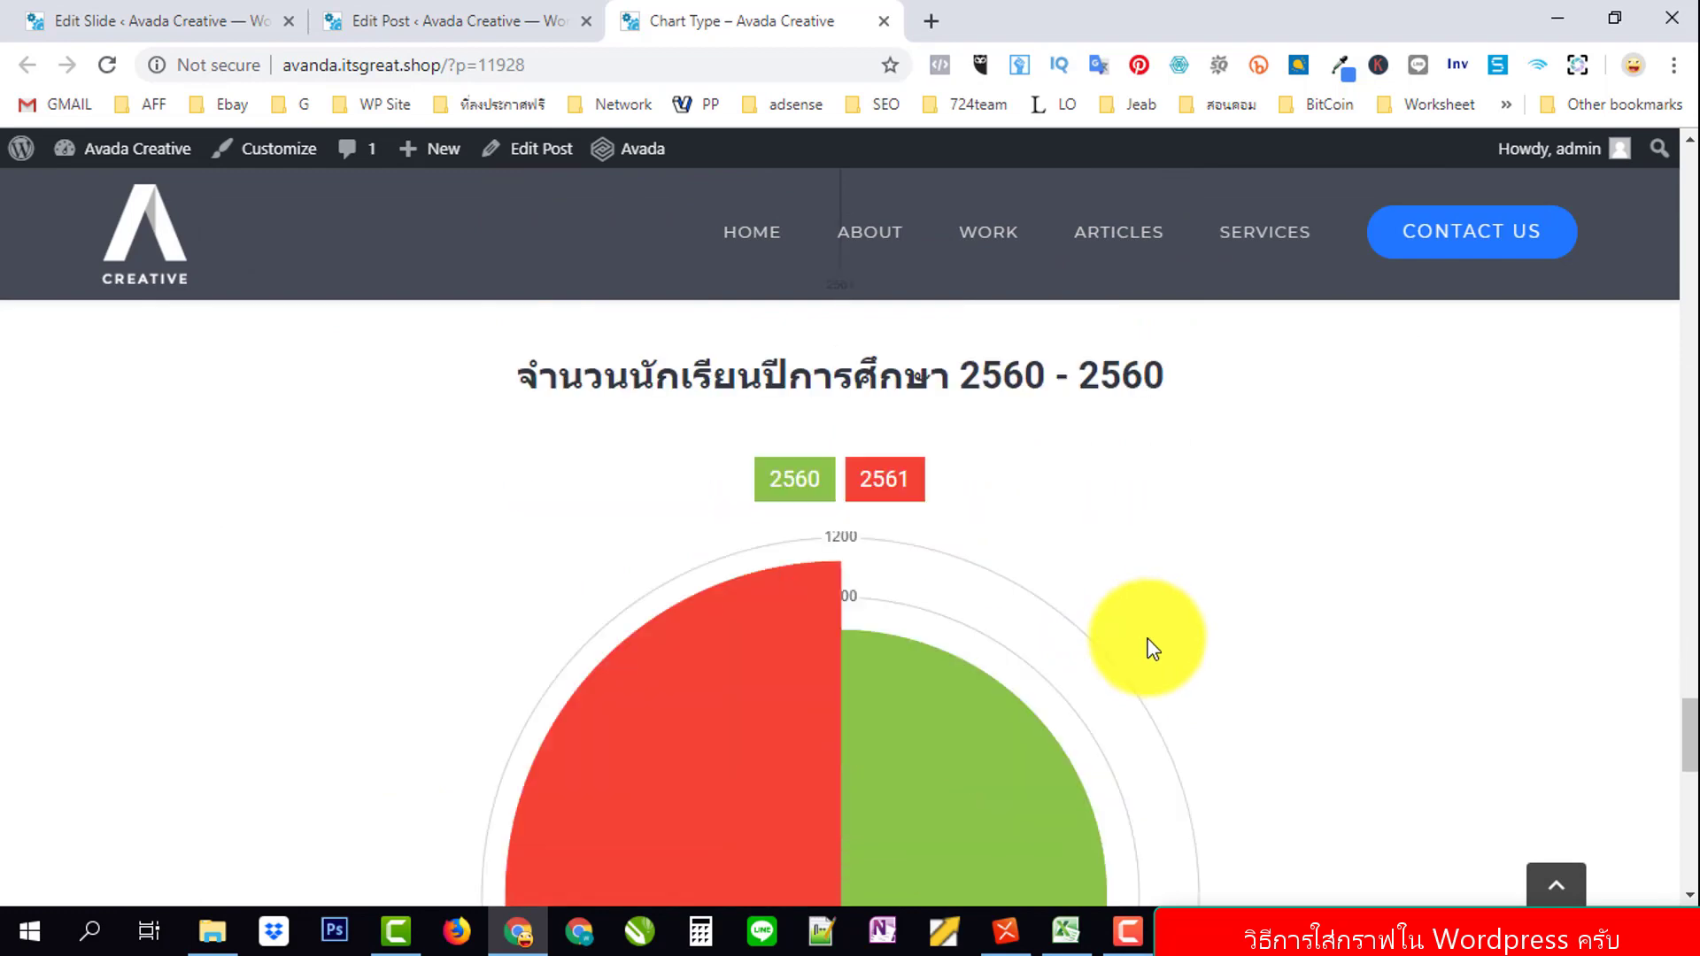
scroll(1151, 649, down, 5)
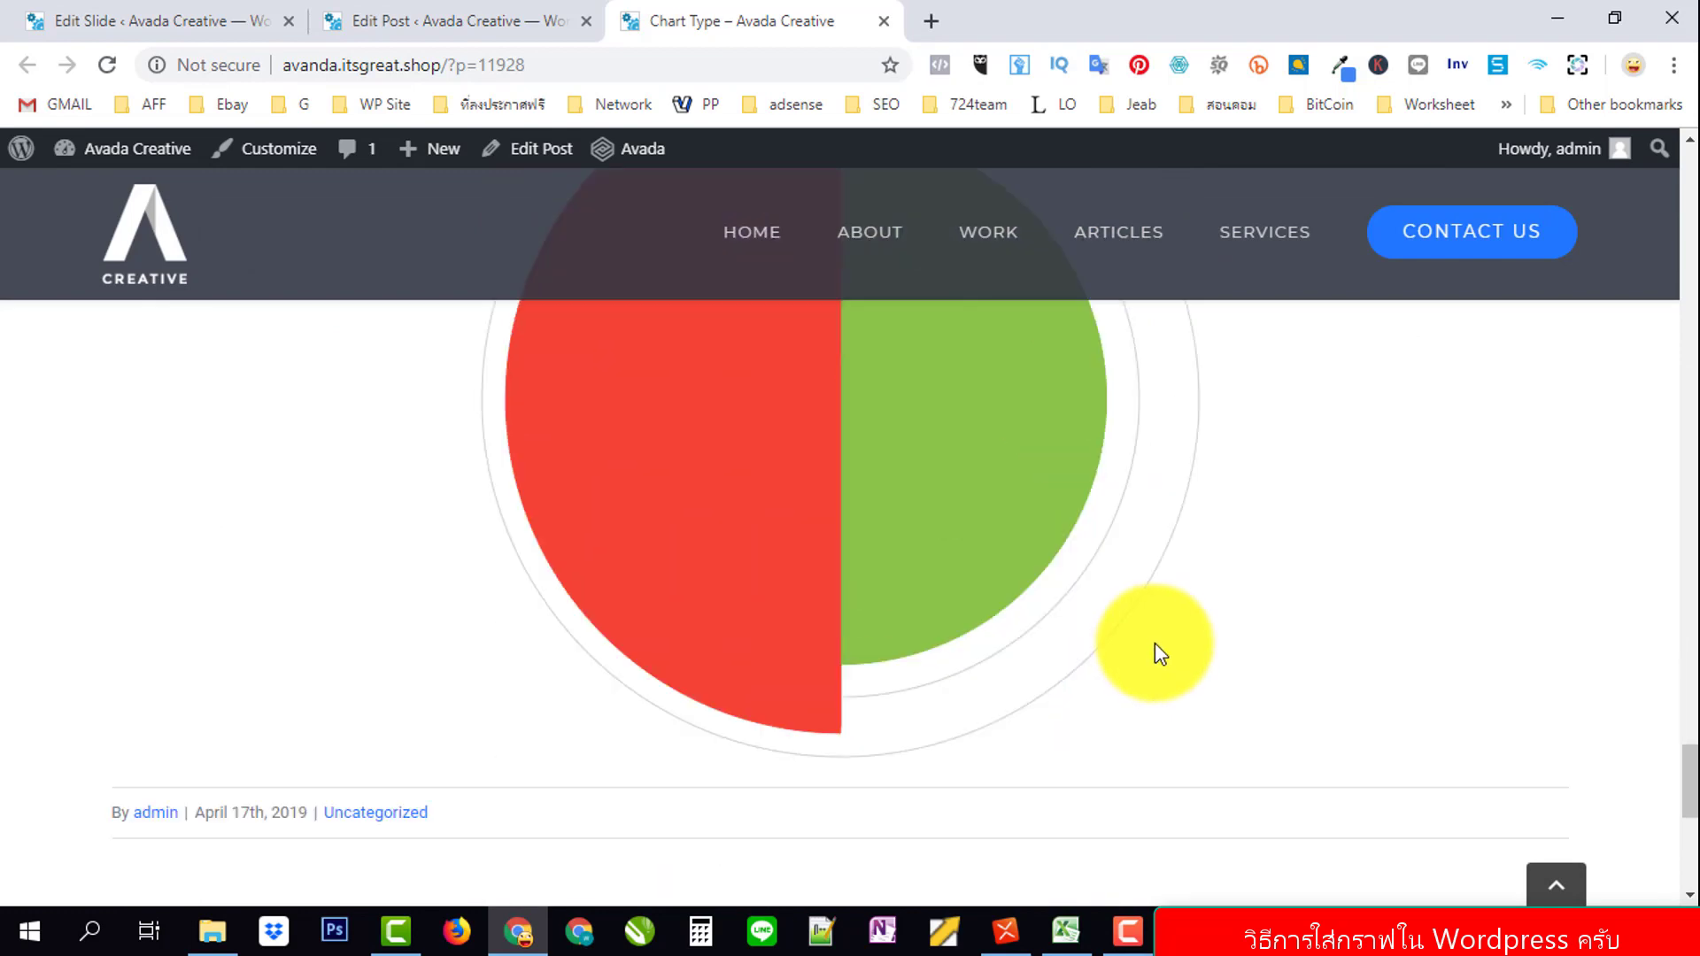
scroll(1155, 642, up, 20)
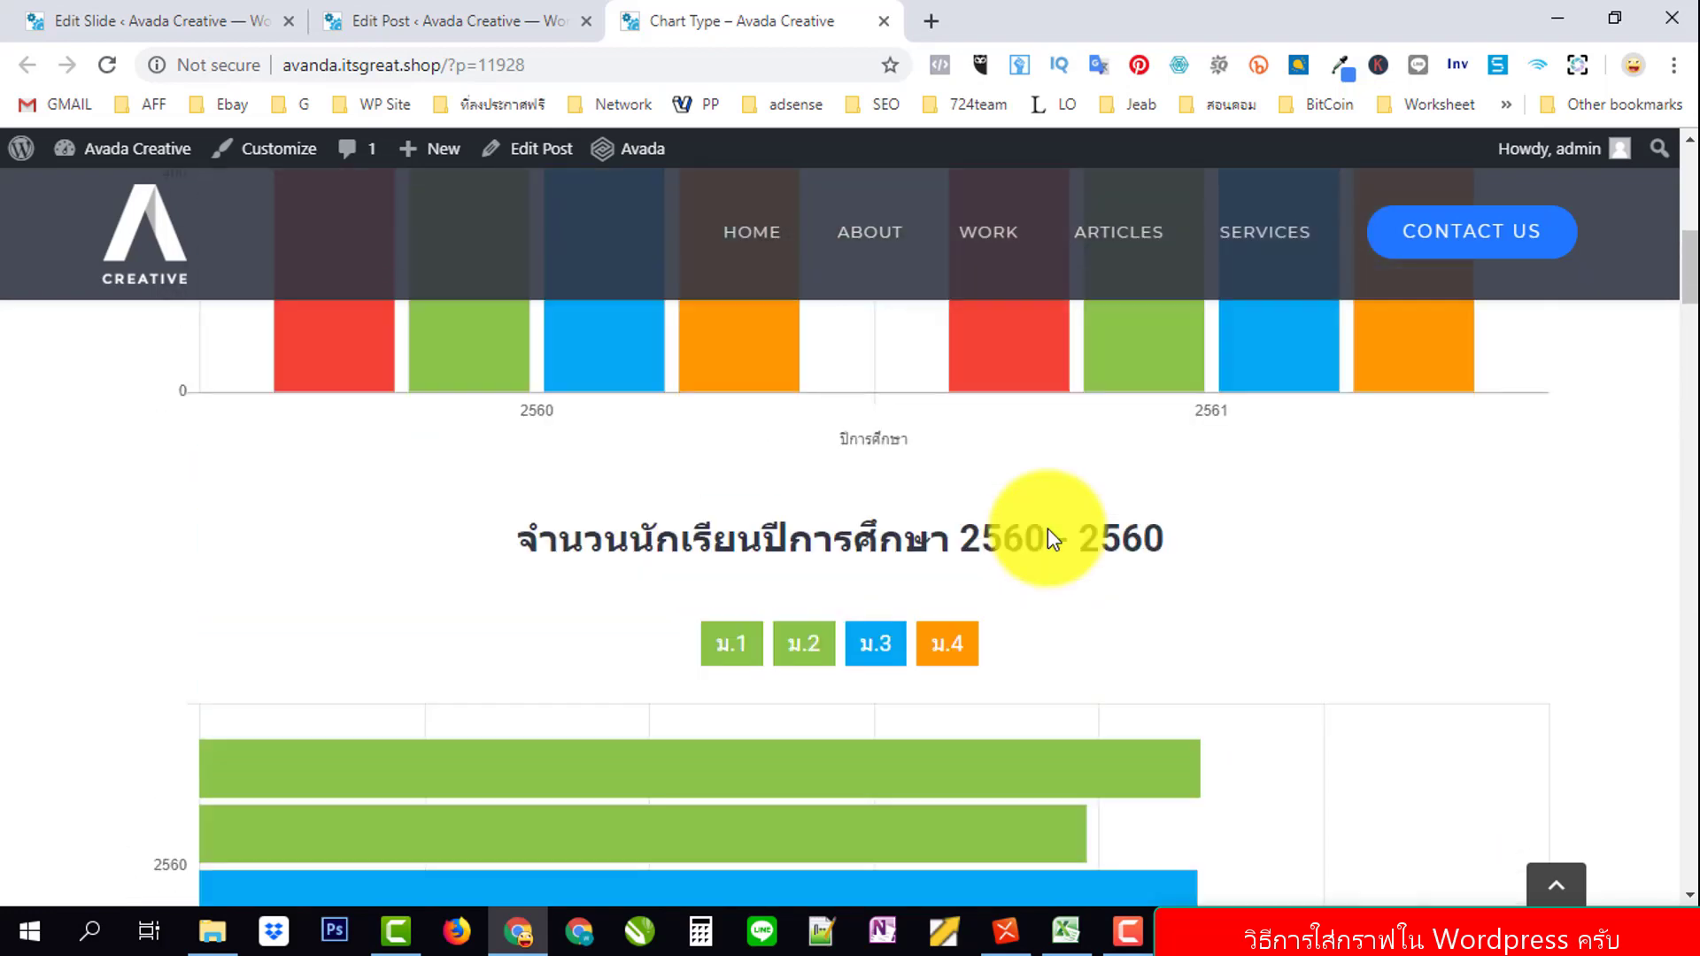
scroll(1048, 528, up, 10)
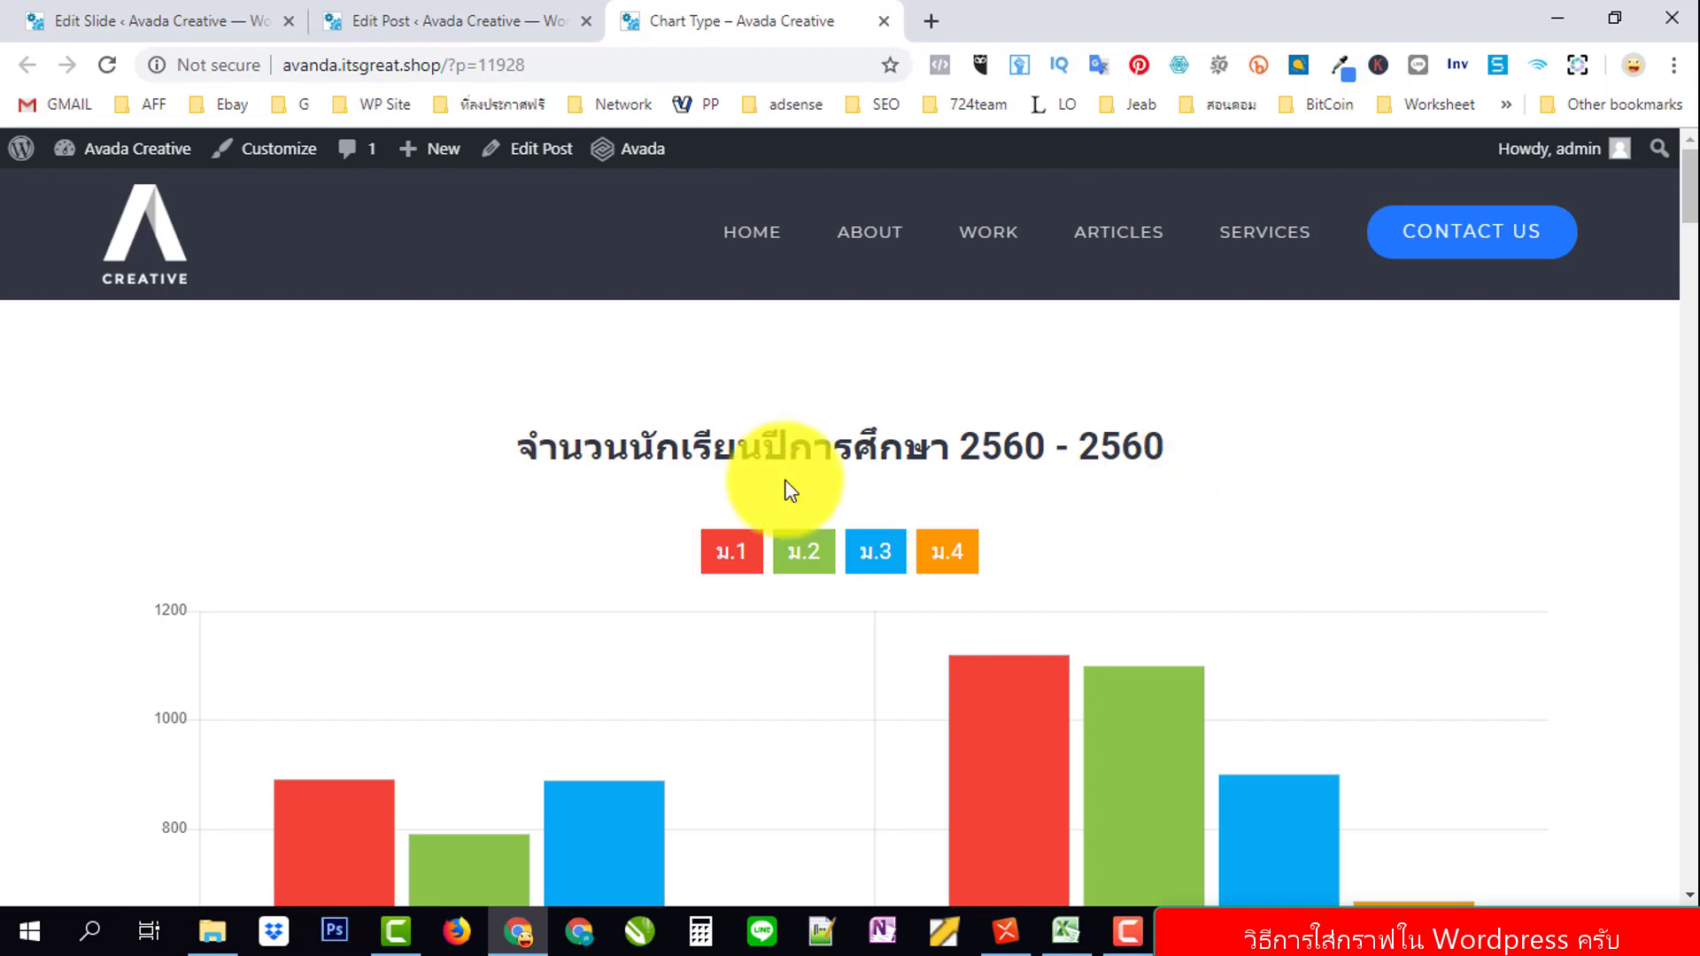
drag(527, 440, 1245, 459)
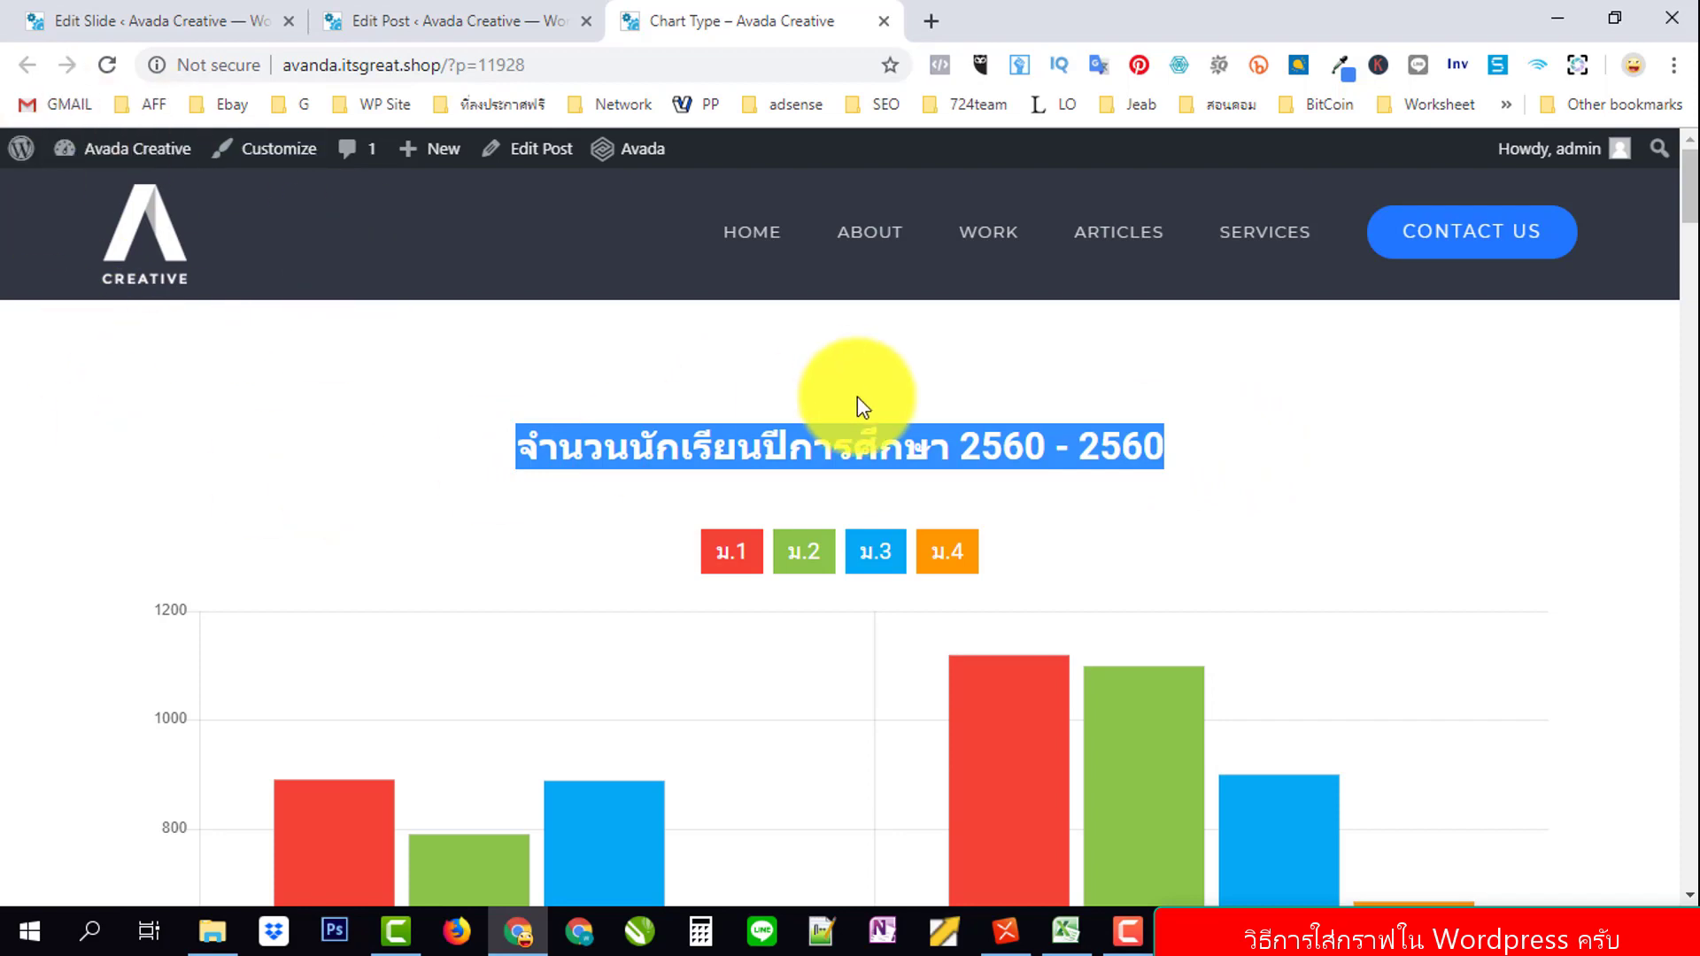
click(886, 445)
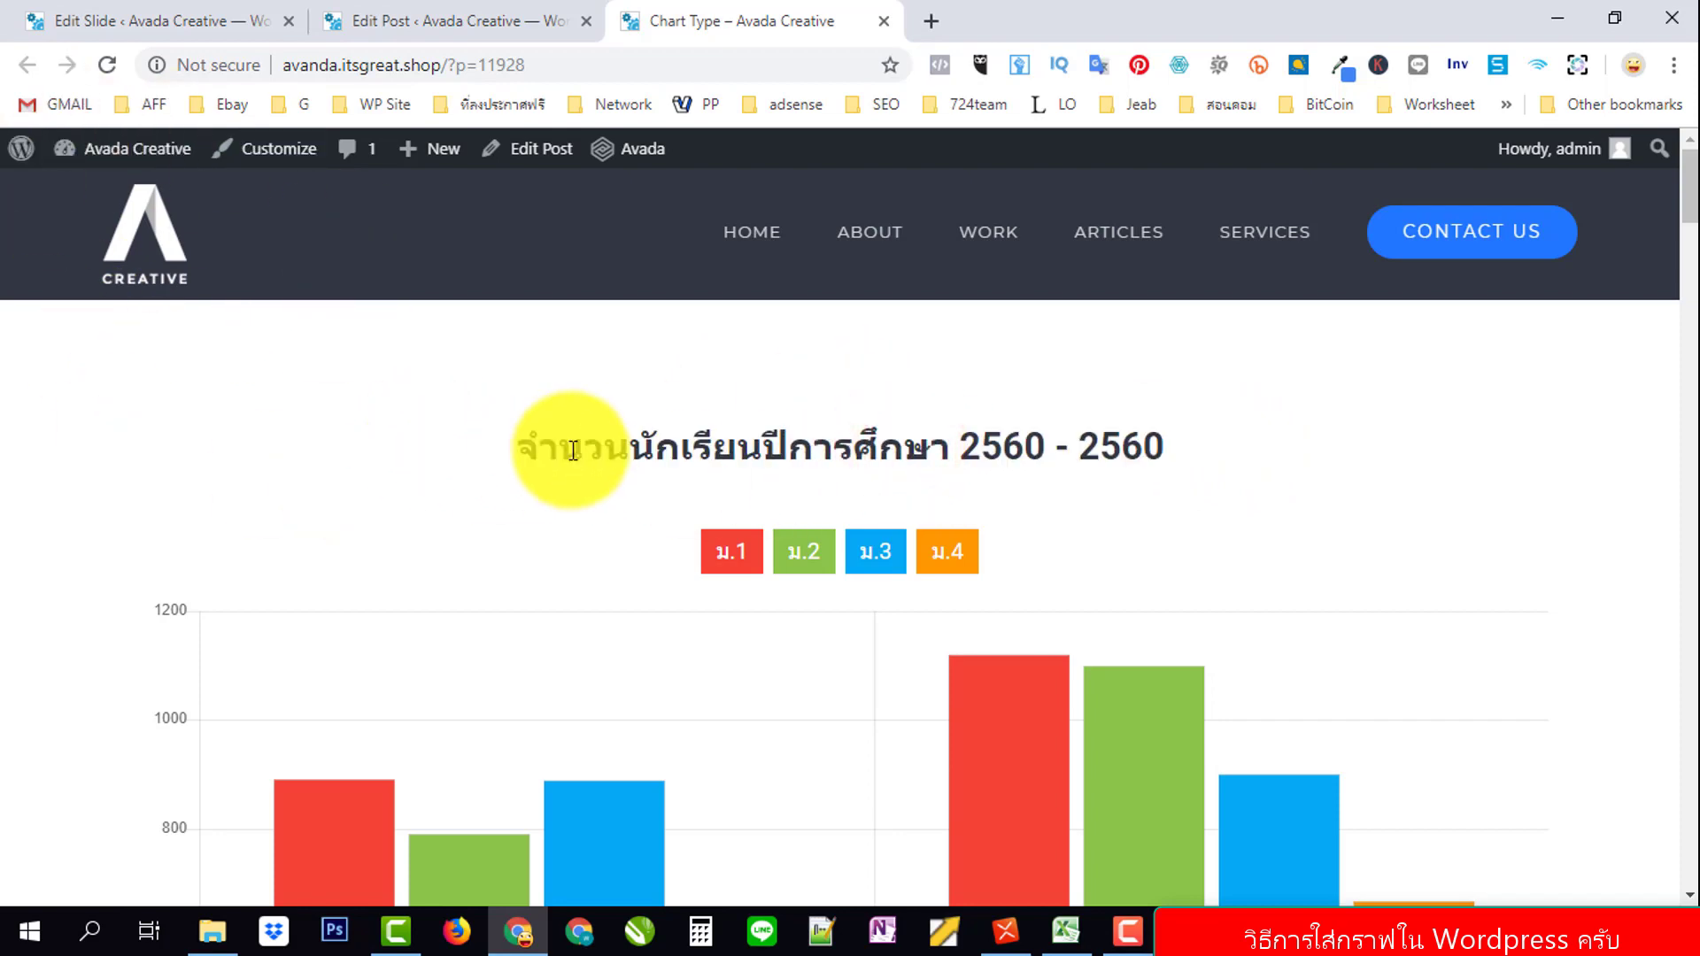
drag(1096, 445, 581, 421)
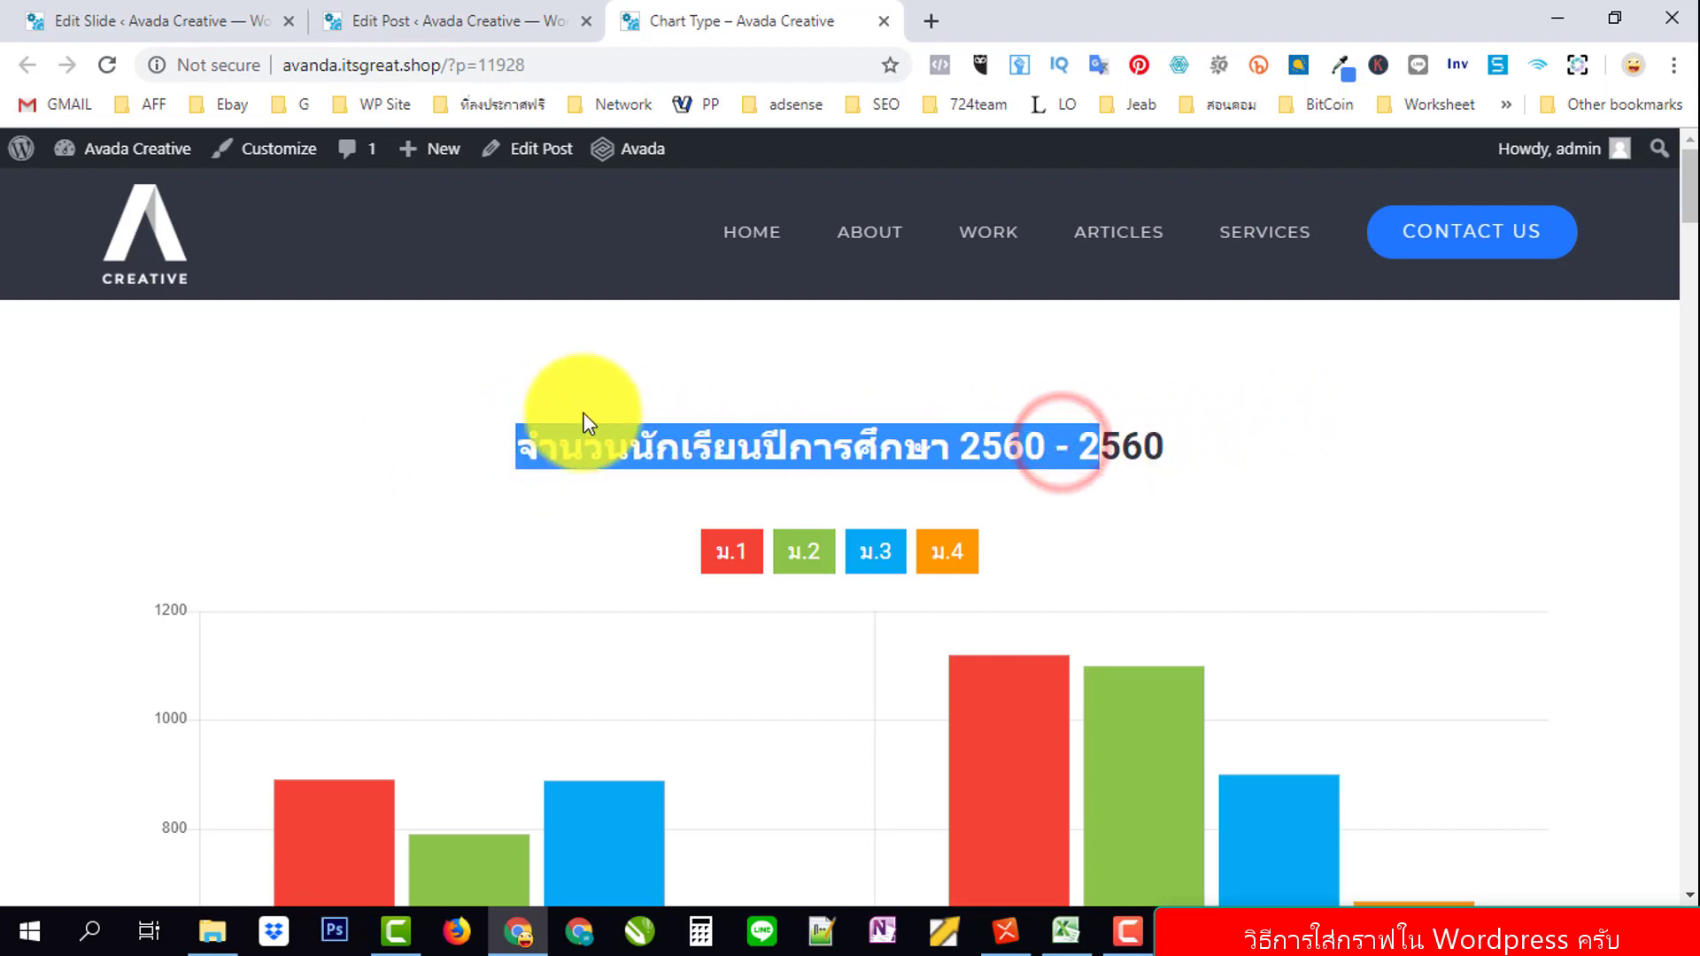
click(655, 413)
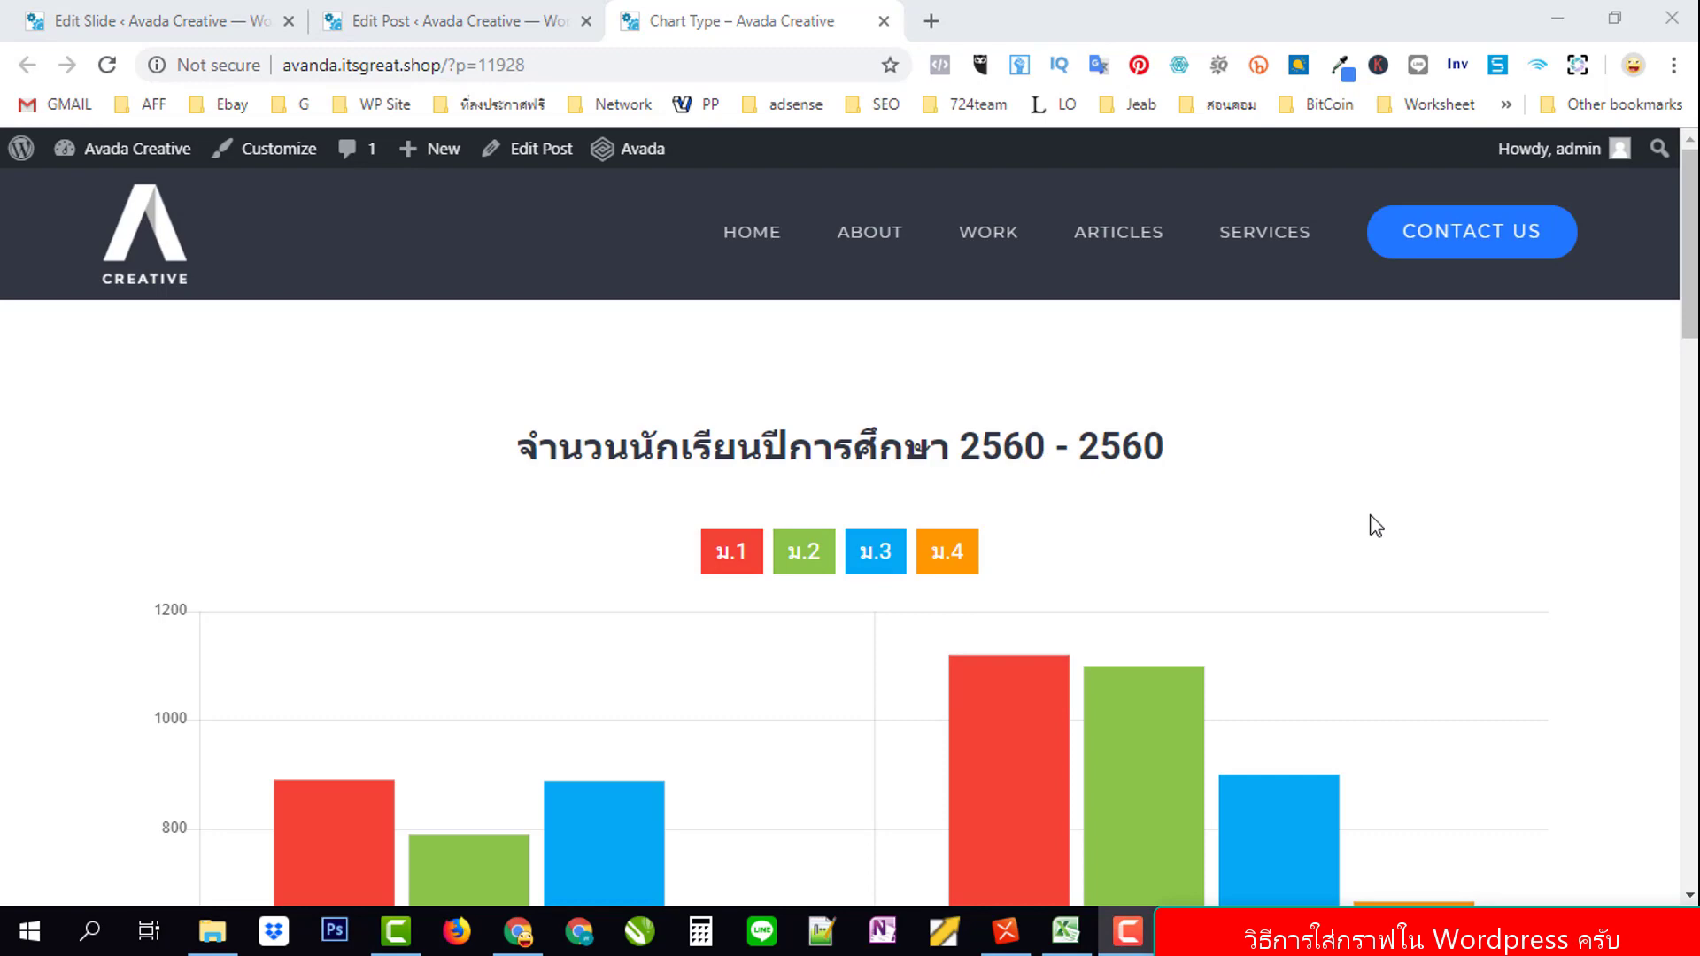
Check the published radar chart covering 2560 to 2562, and open that chart's element settings in the post editor.
scroll(1378, 497, down, 15)
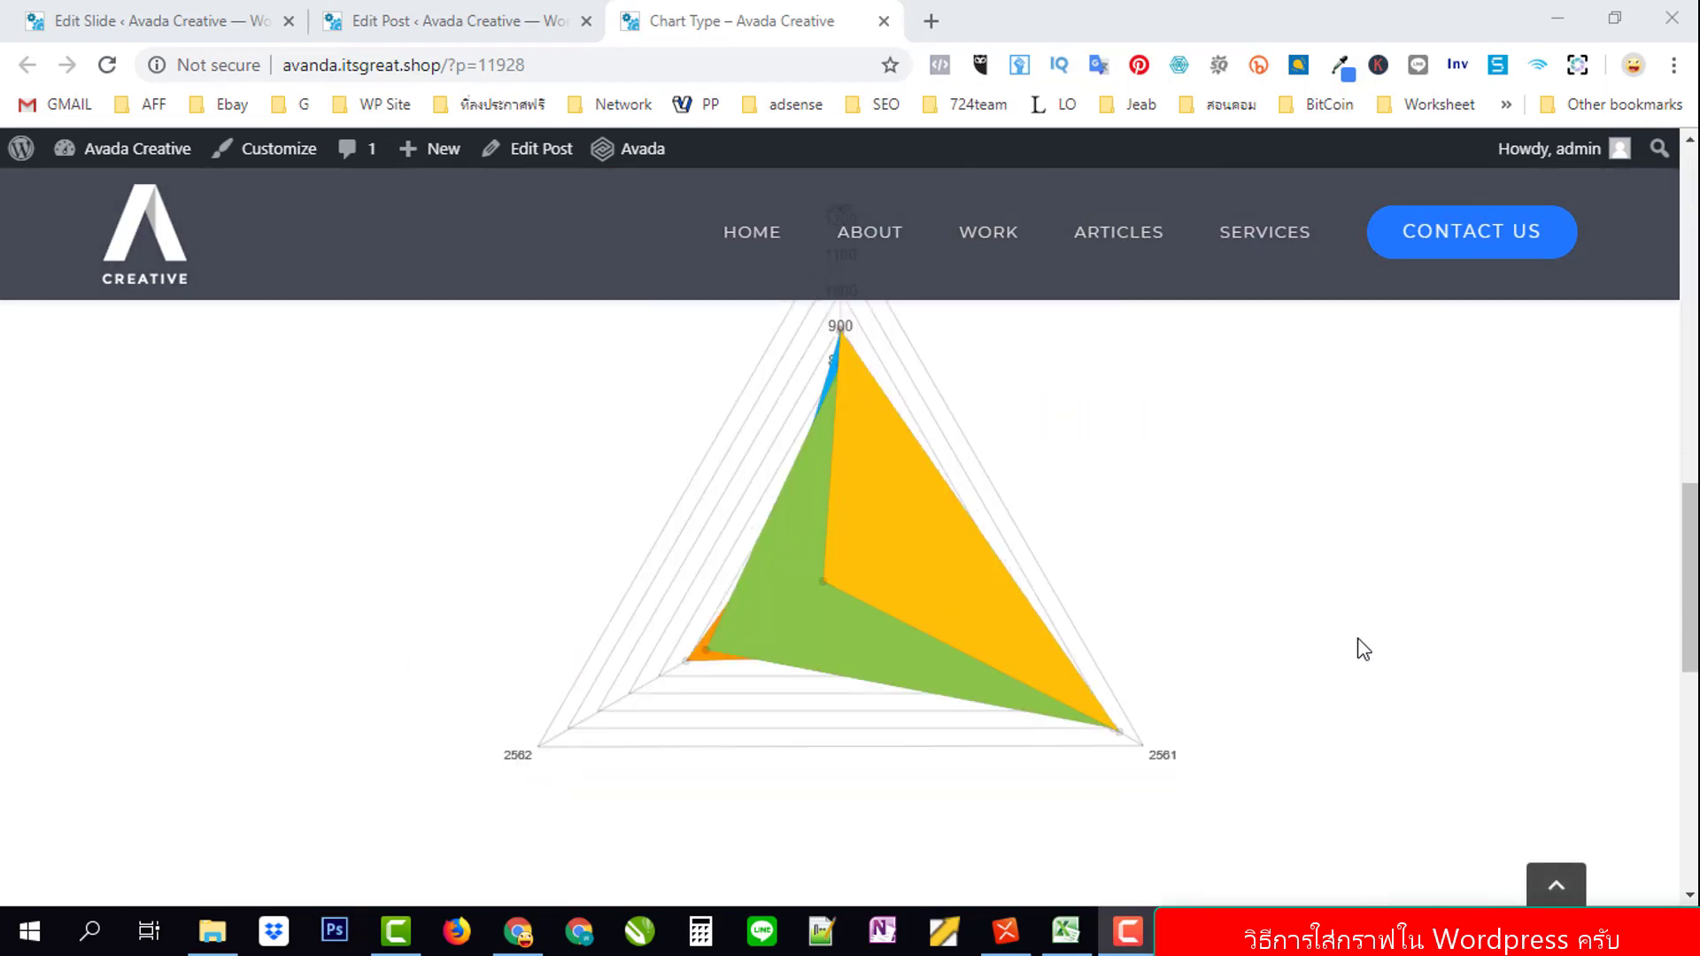
scroll(1363, 649, up, 1)
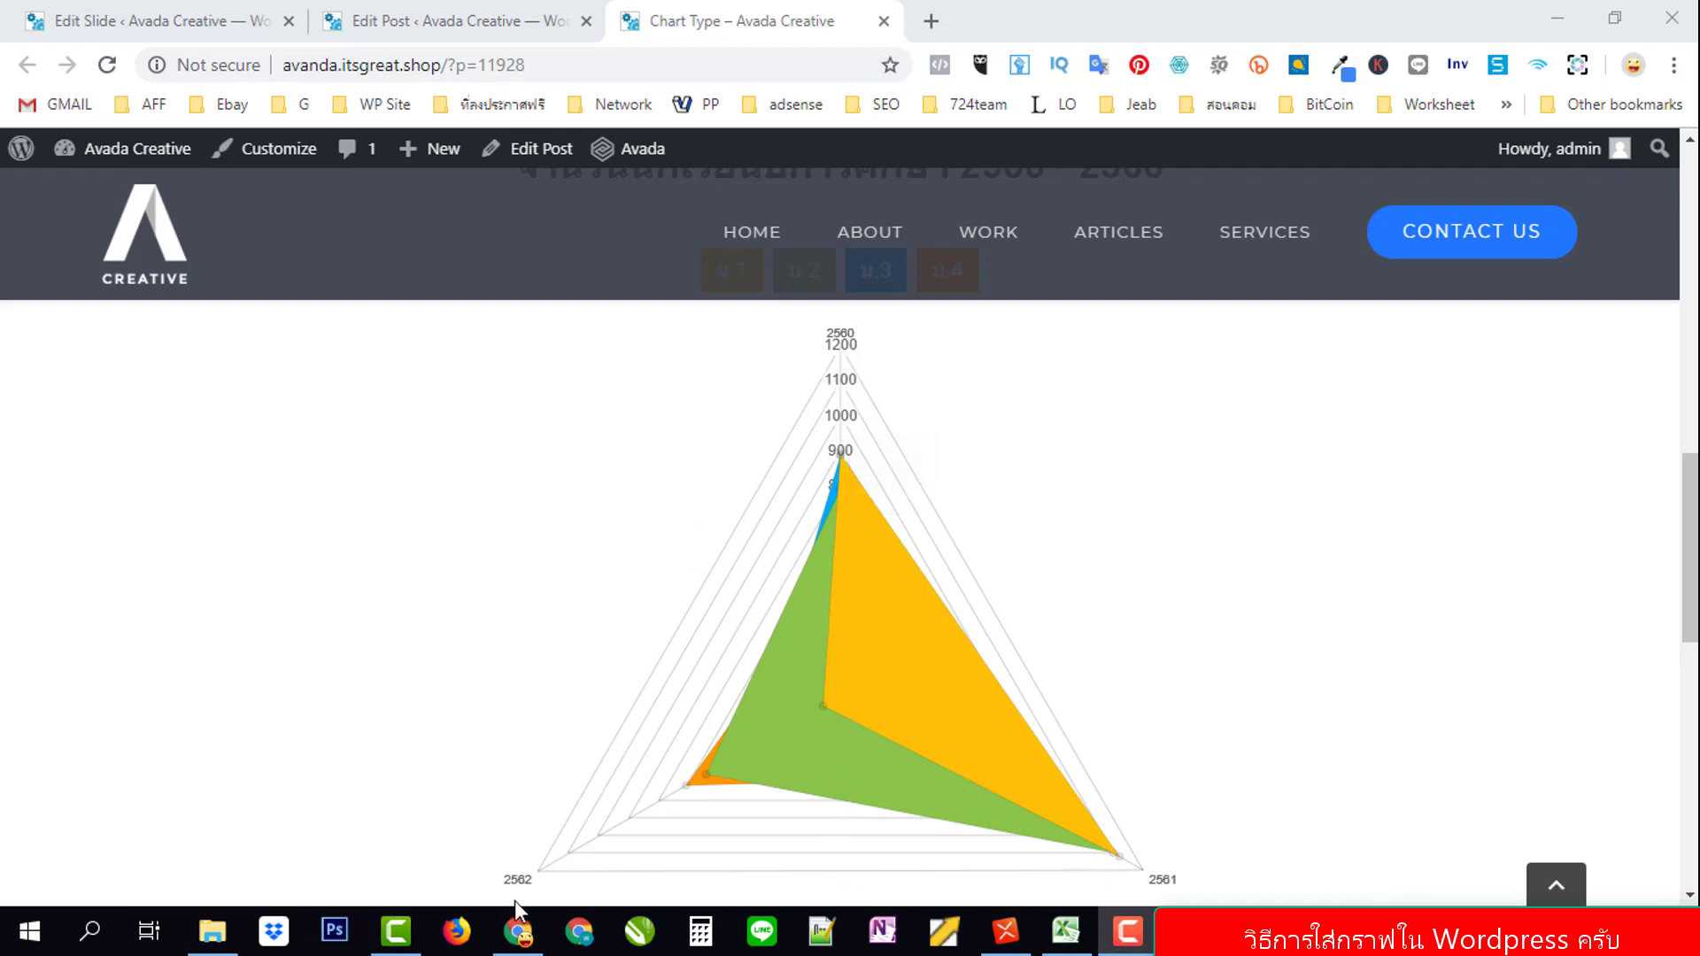
click(460, 23)
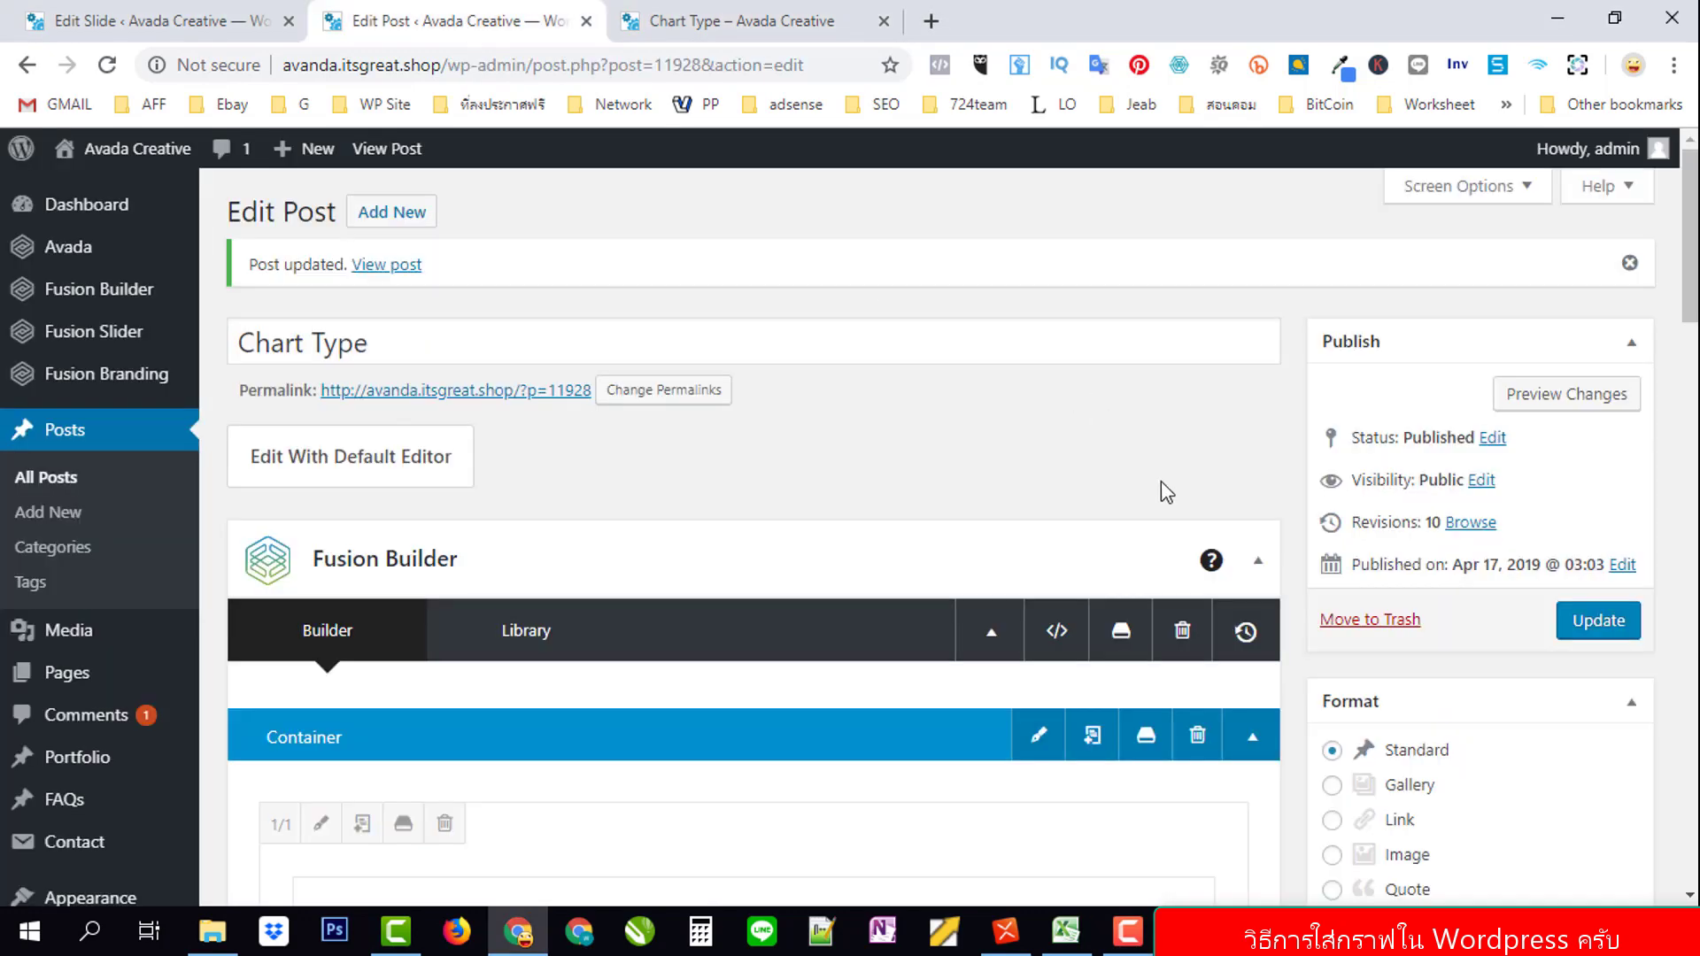
scroll(1107, 496, down, 5)
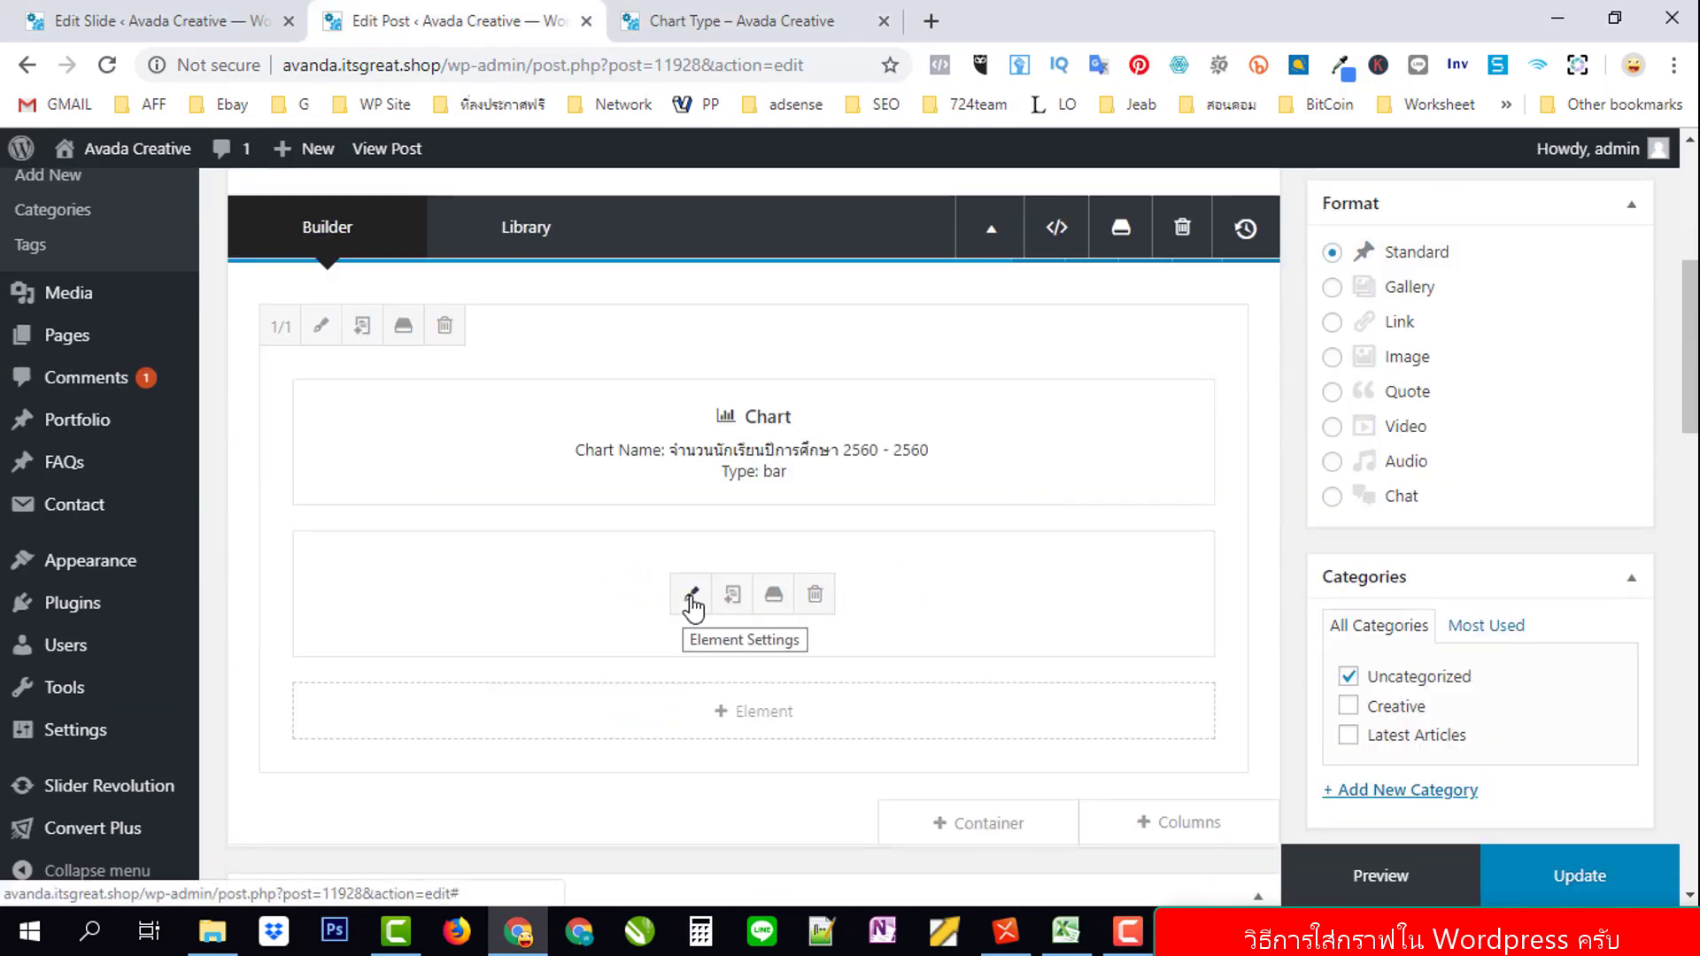
click(704, 604)
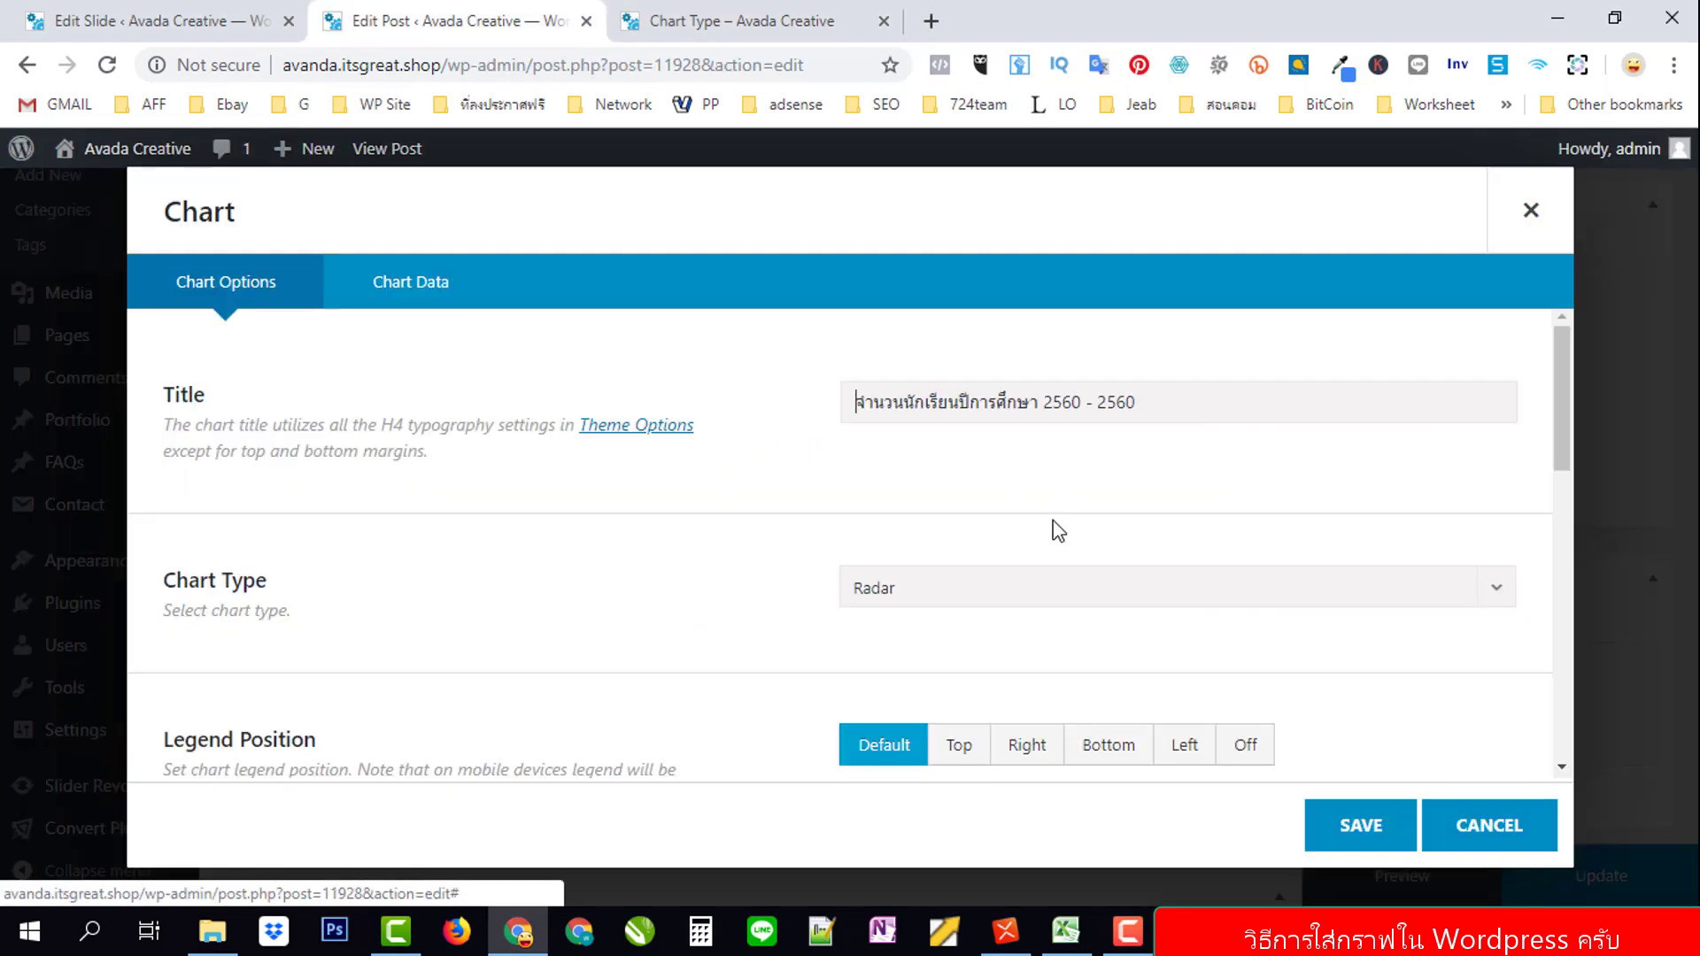
Add a fourth value column to the radar chart's data table and label it 2563.
scroll(1107, 469, down, 3)
click(410, 292)
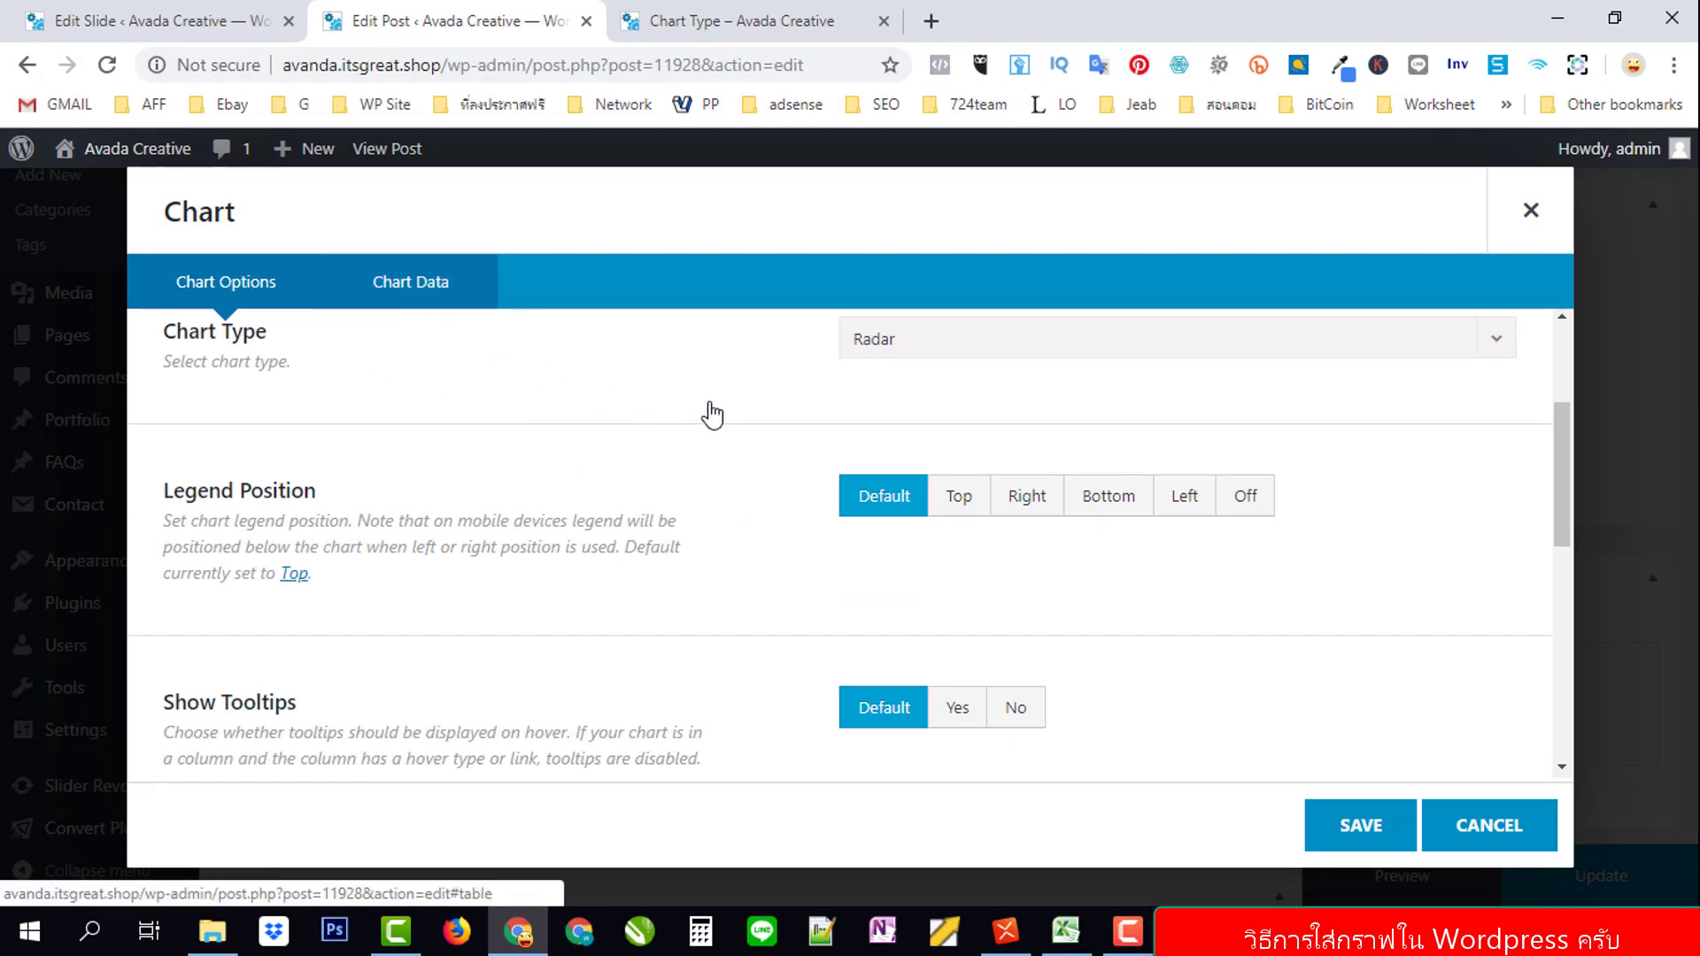
scroll(1345, 461, down, 1)
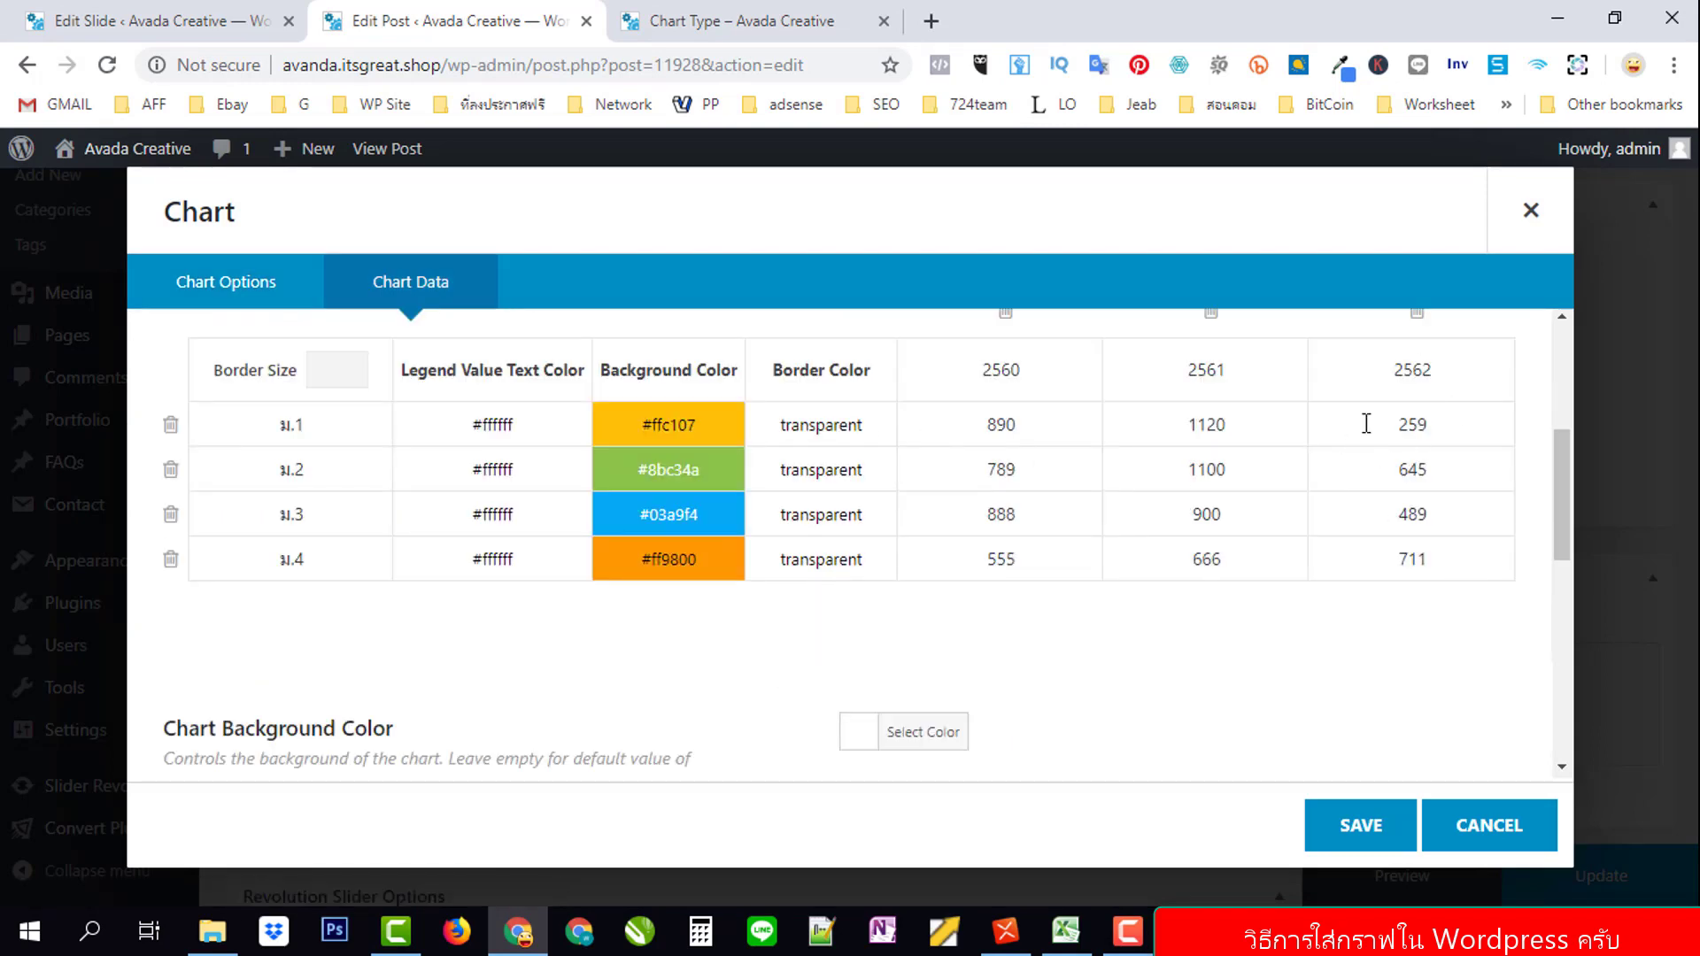
scroll(1151, 495, up, 2)
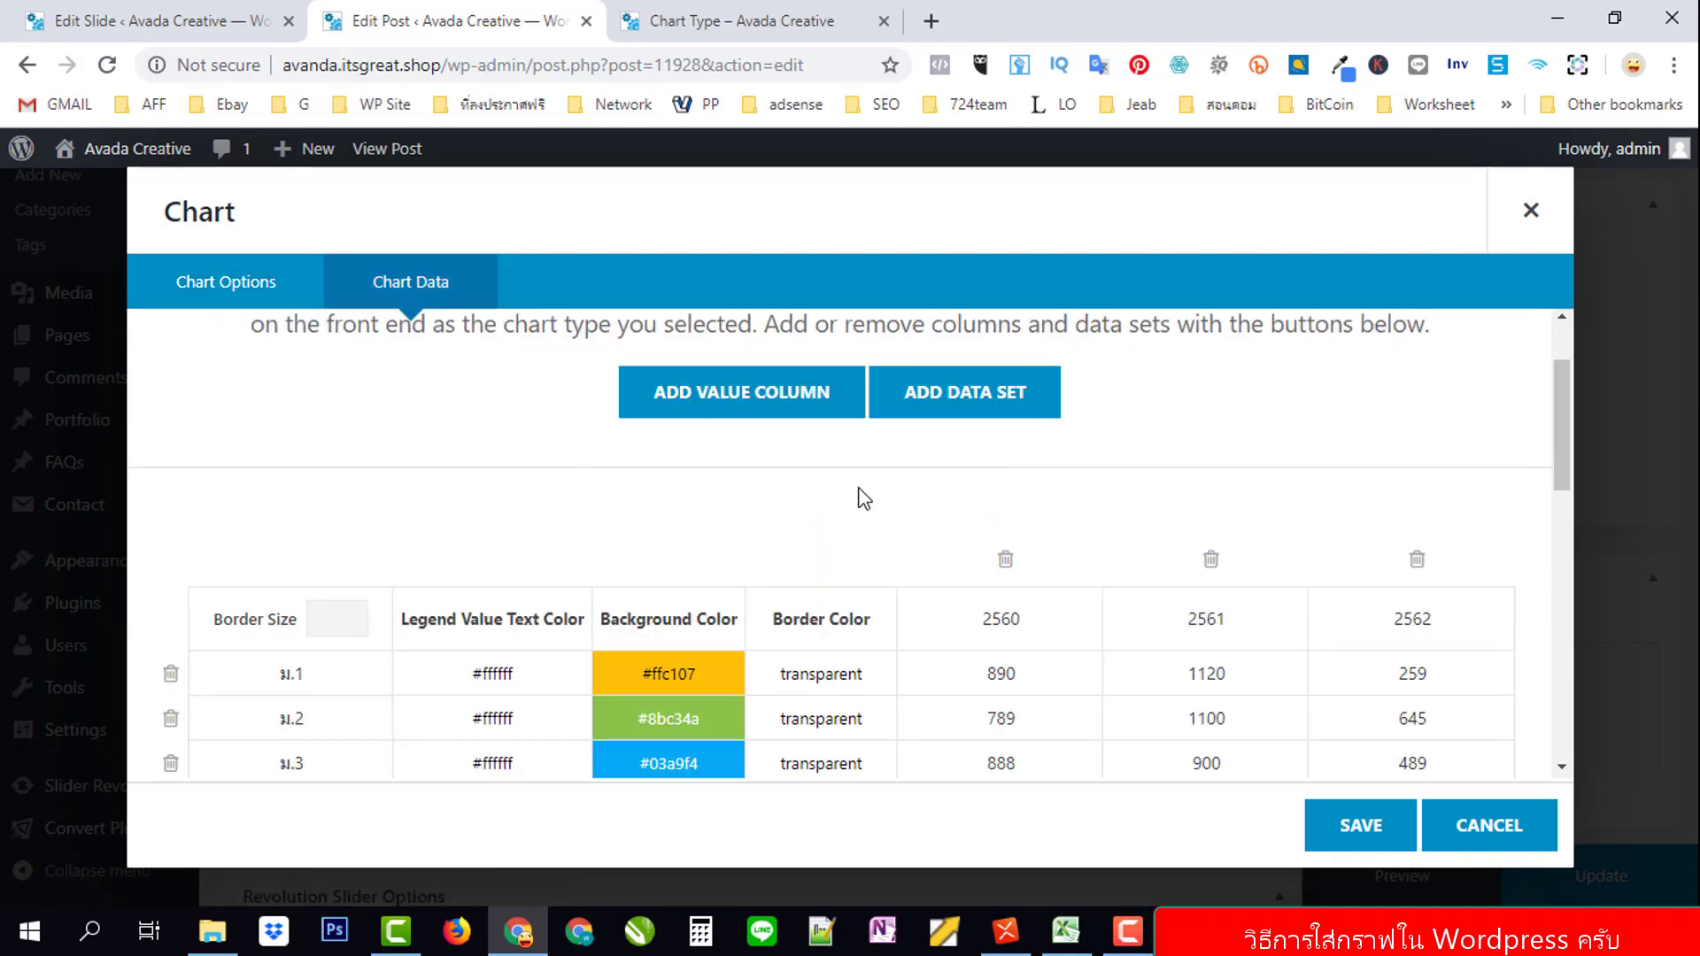
click(744, 405)
click(1462, 629)
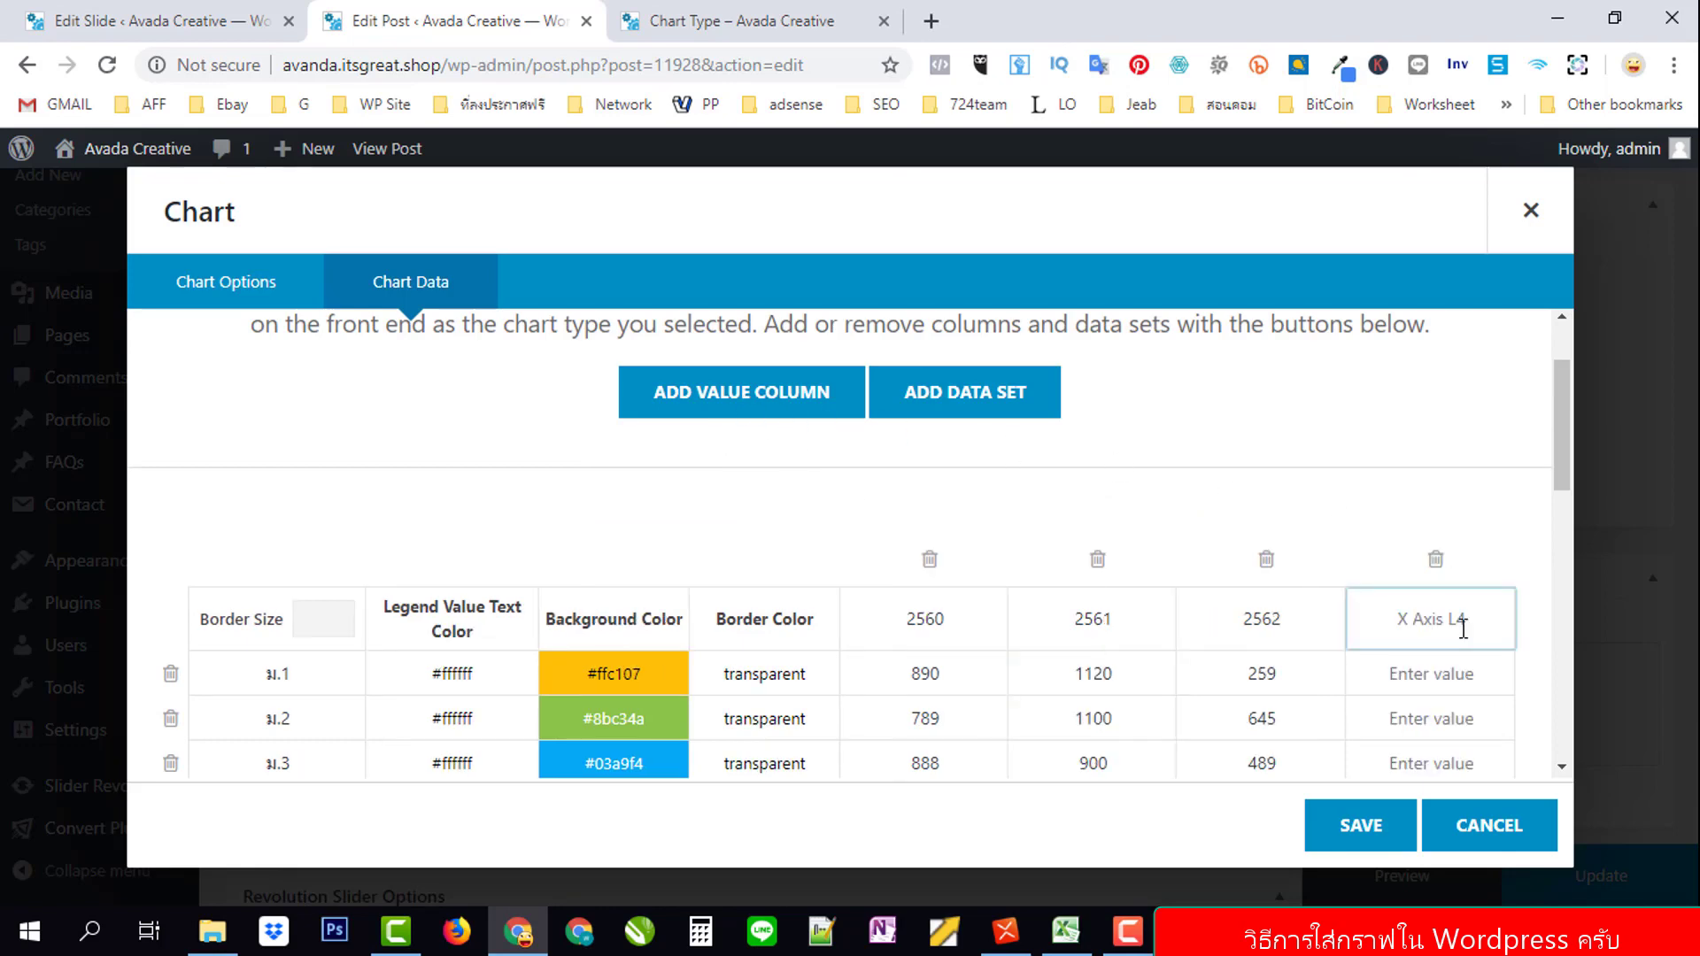
text(2563)
Fill the 2563 column with 1111 for ม.1, 1546 for ม.2, 1422 for ม.3 and 1000 for ม.4.
scroll(1469, 496, down, 2)
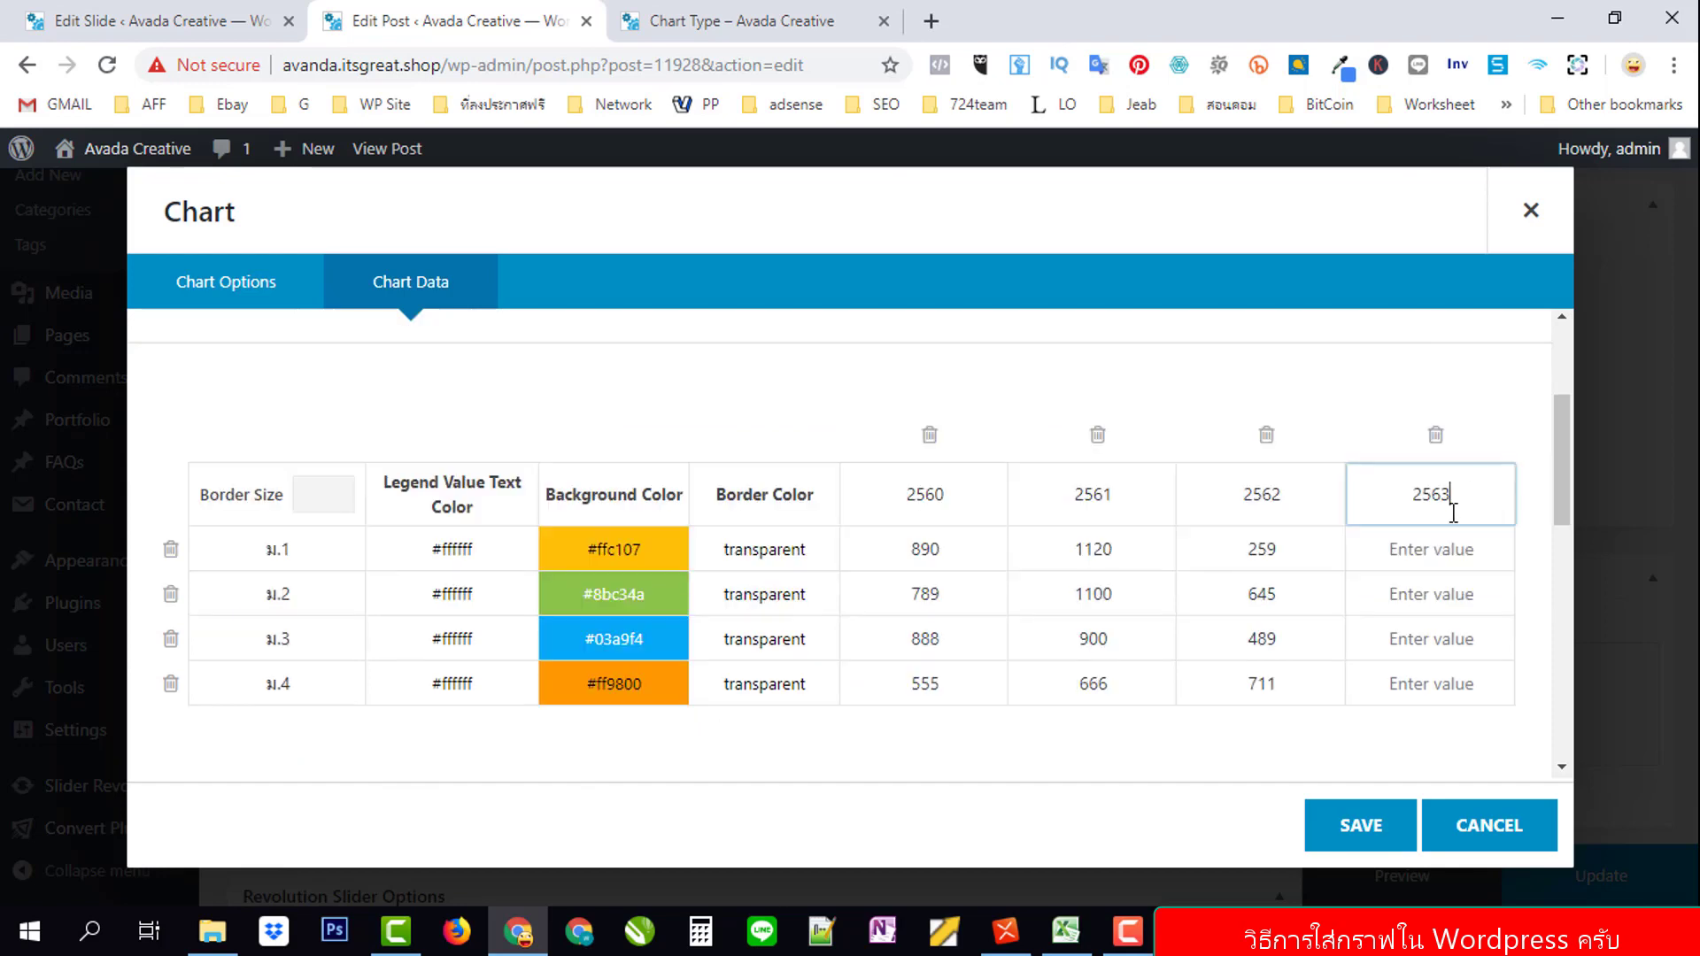
click(1464, 550)
text(1111)
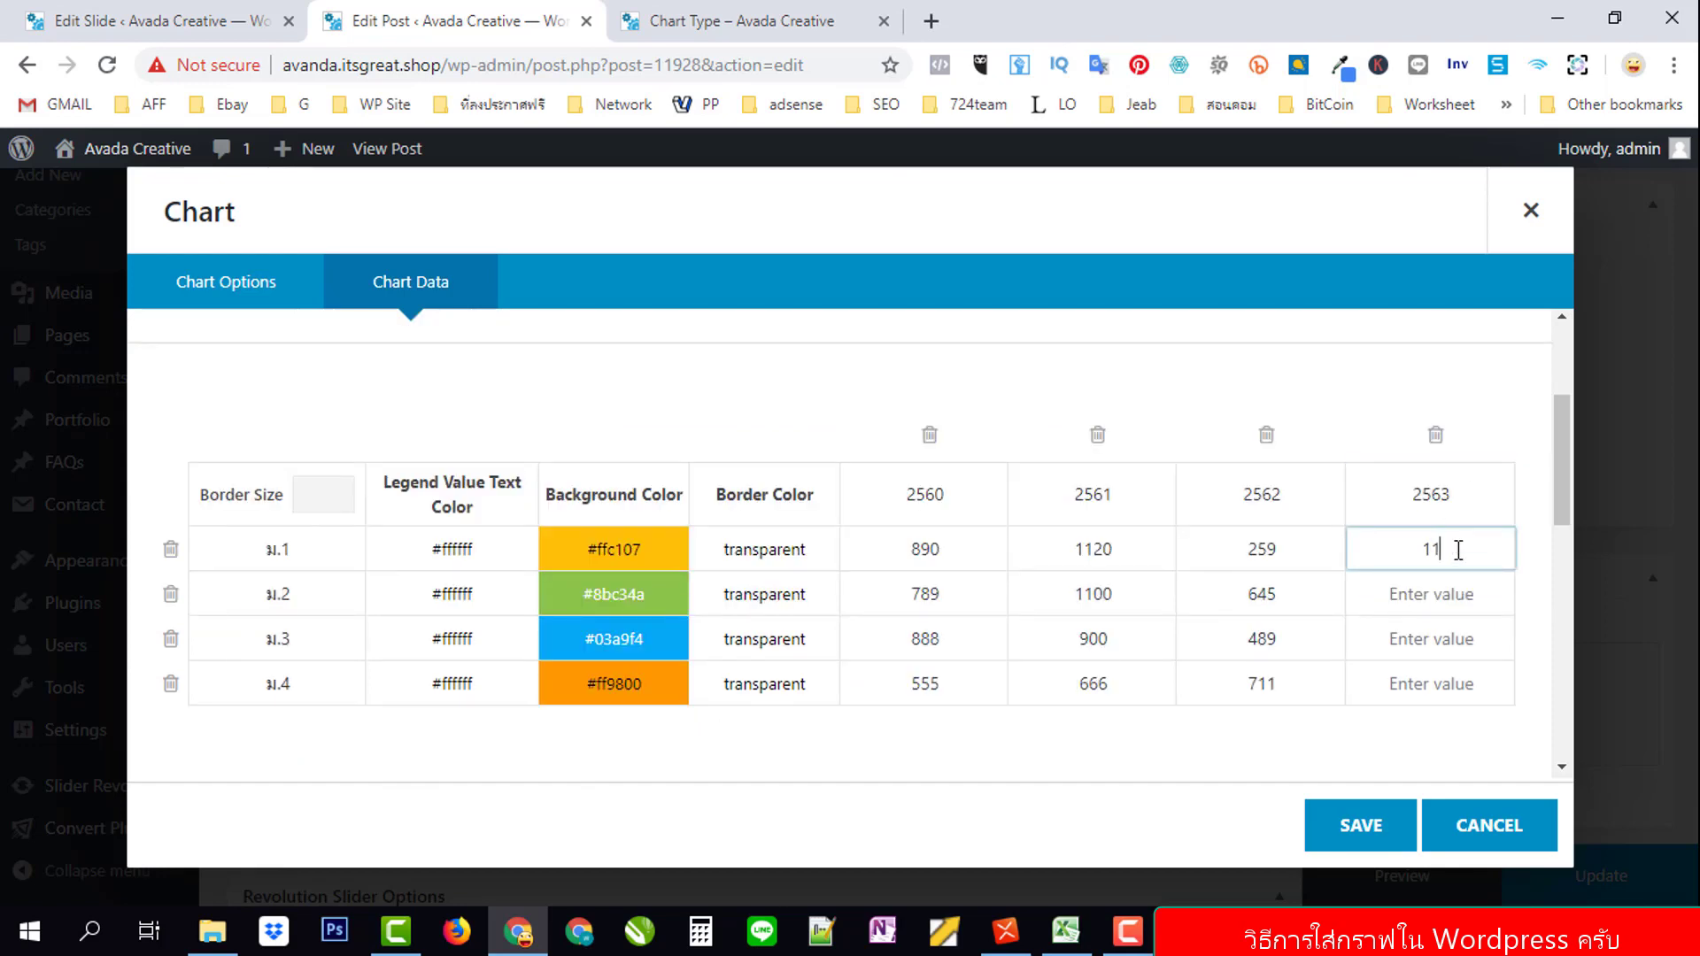
click(1448, 593)
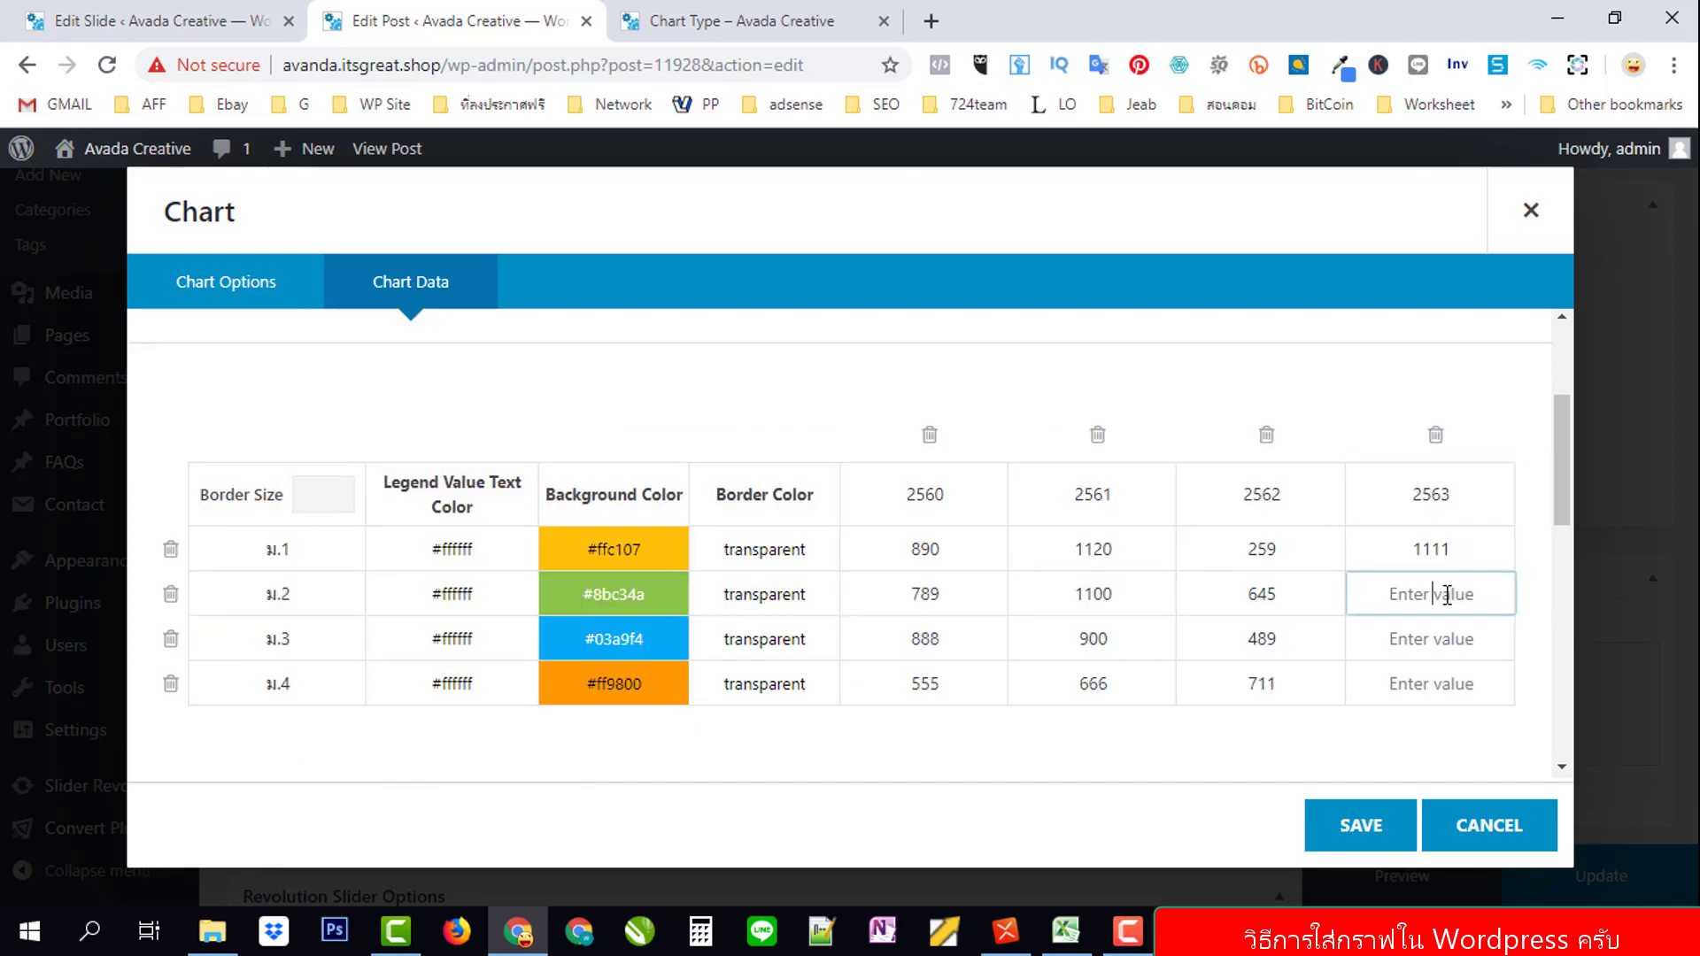
text(2222)
drag(1474, 595, 1300, 590)
text(1546)
click(1419, 644)
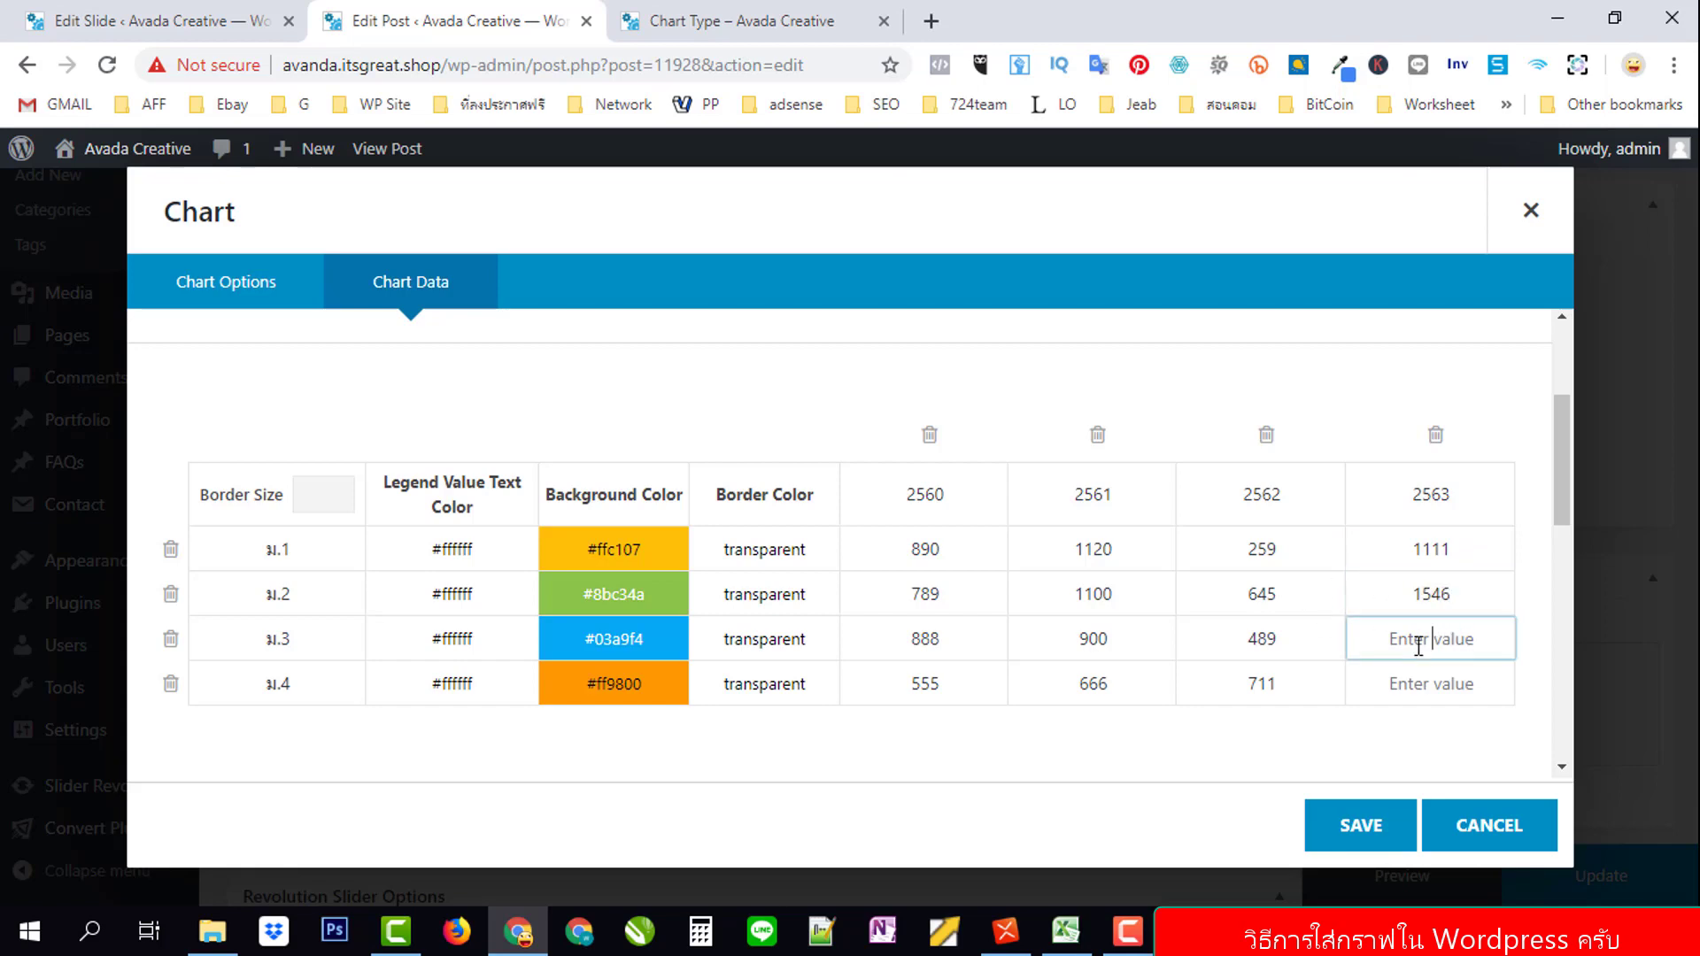
text(1422)
click(1466, 689)
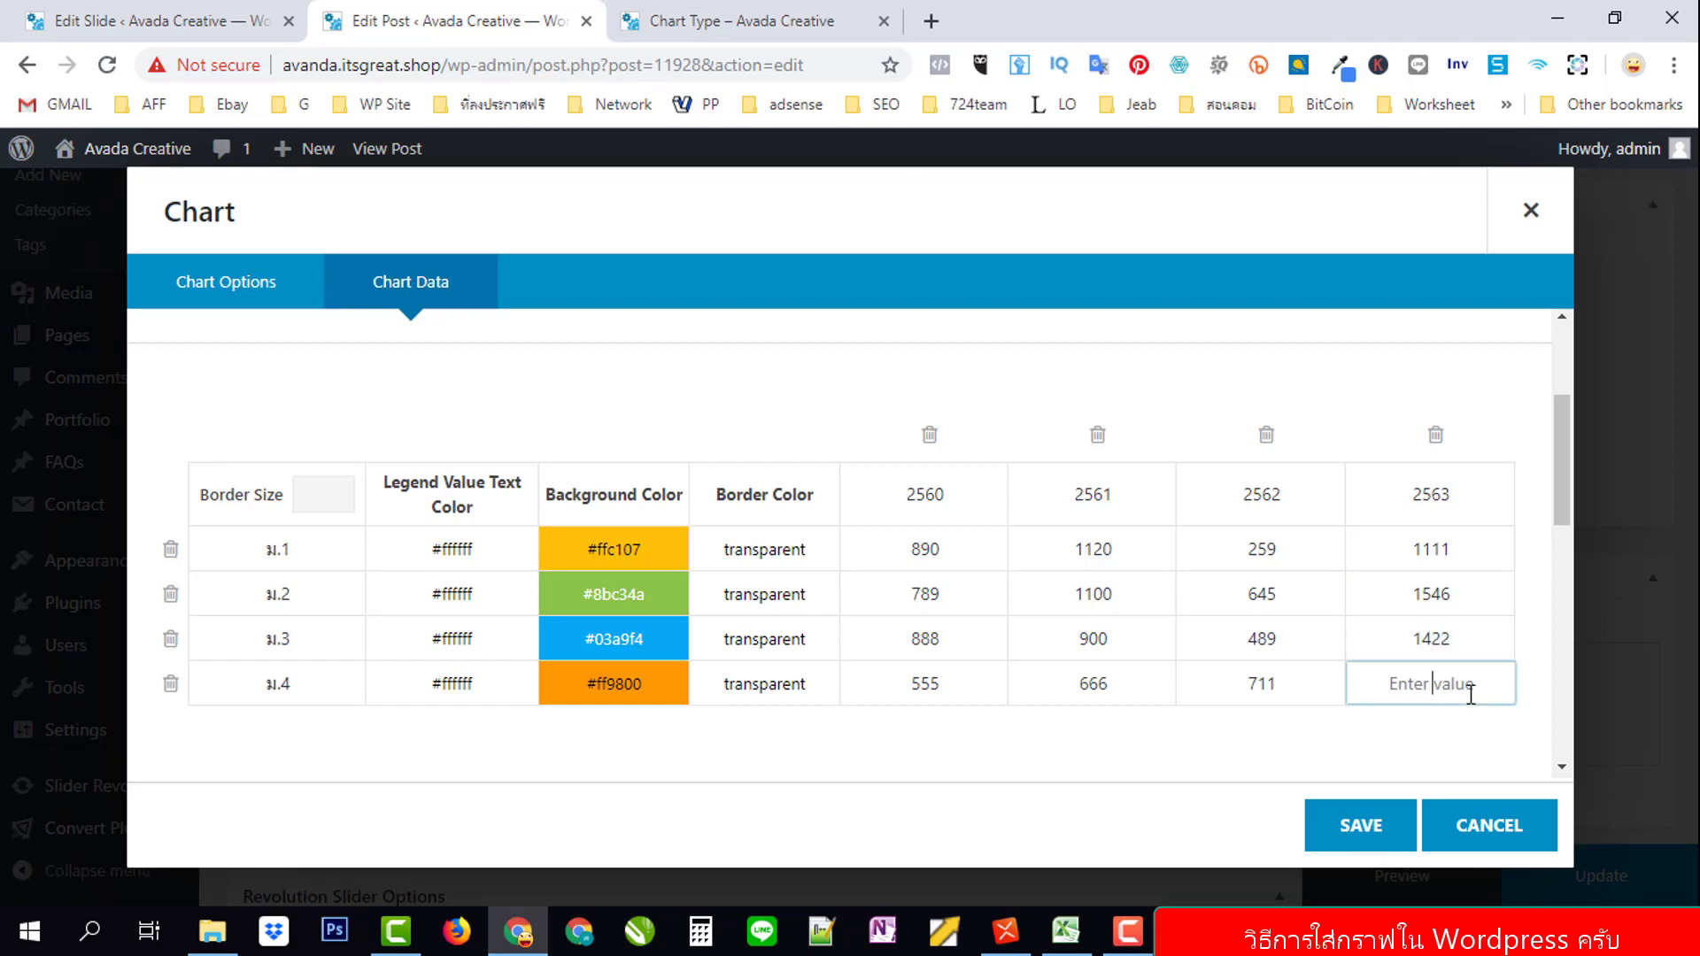
text(1000)
Save the radar chart element and update the post.
click(1271, 748)
click(1361, 826)
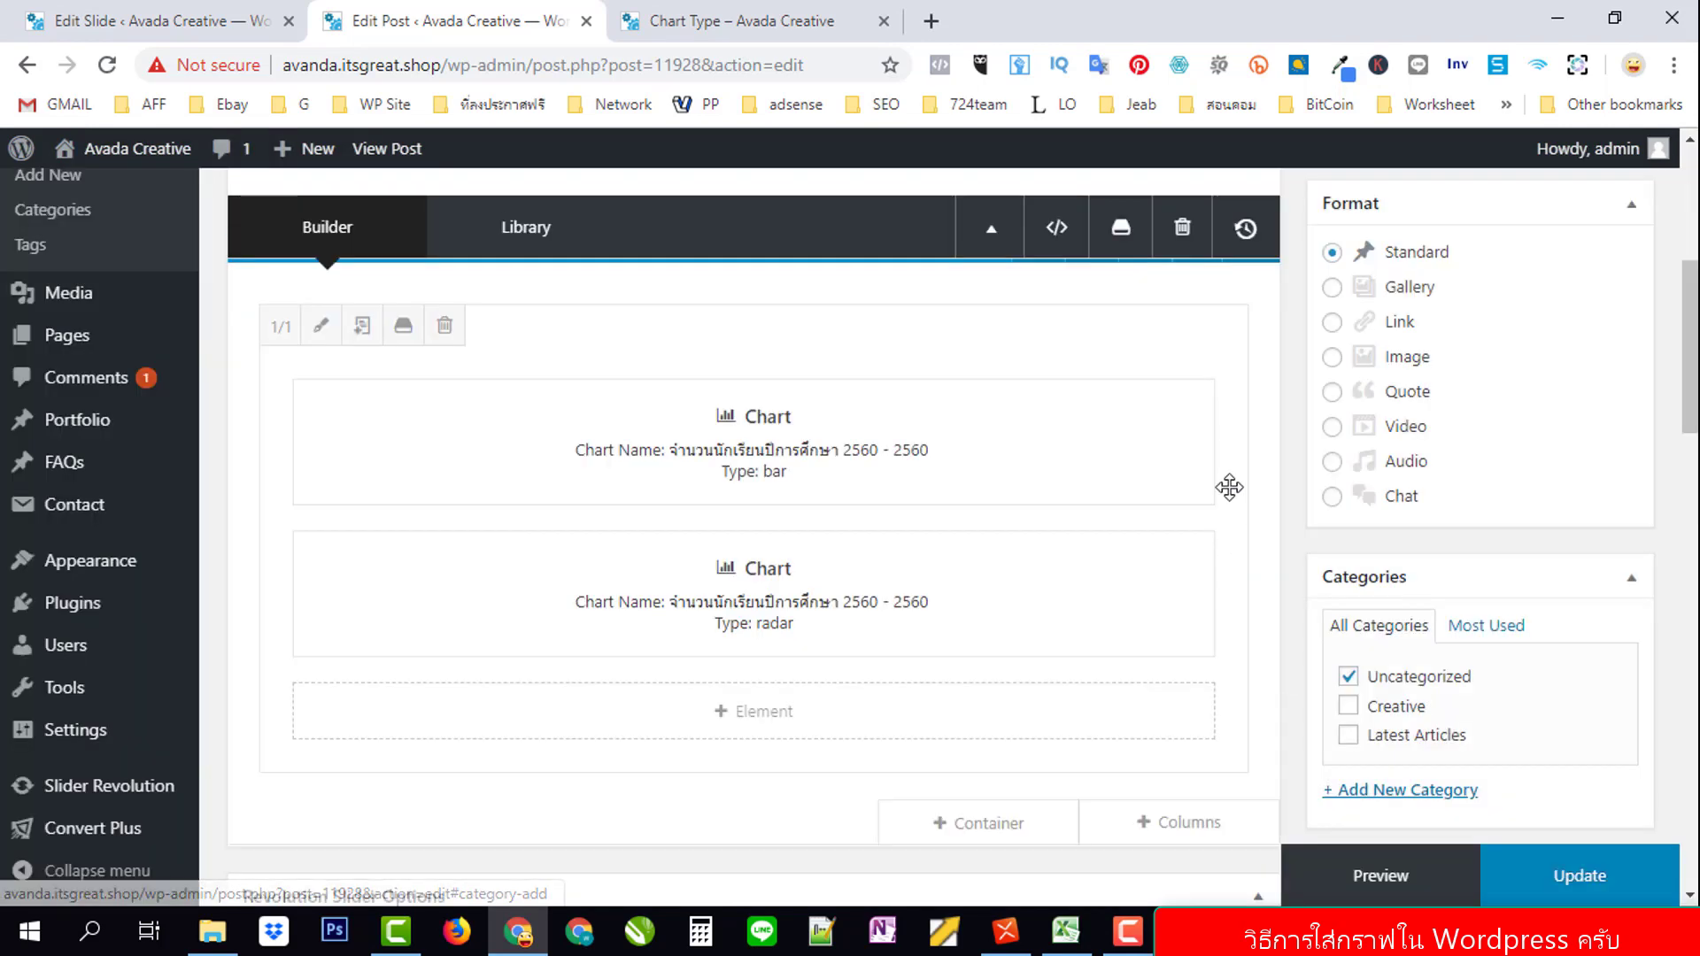
click(1636, 888)
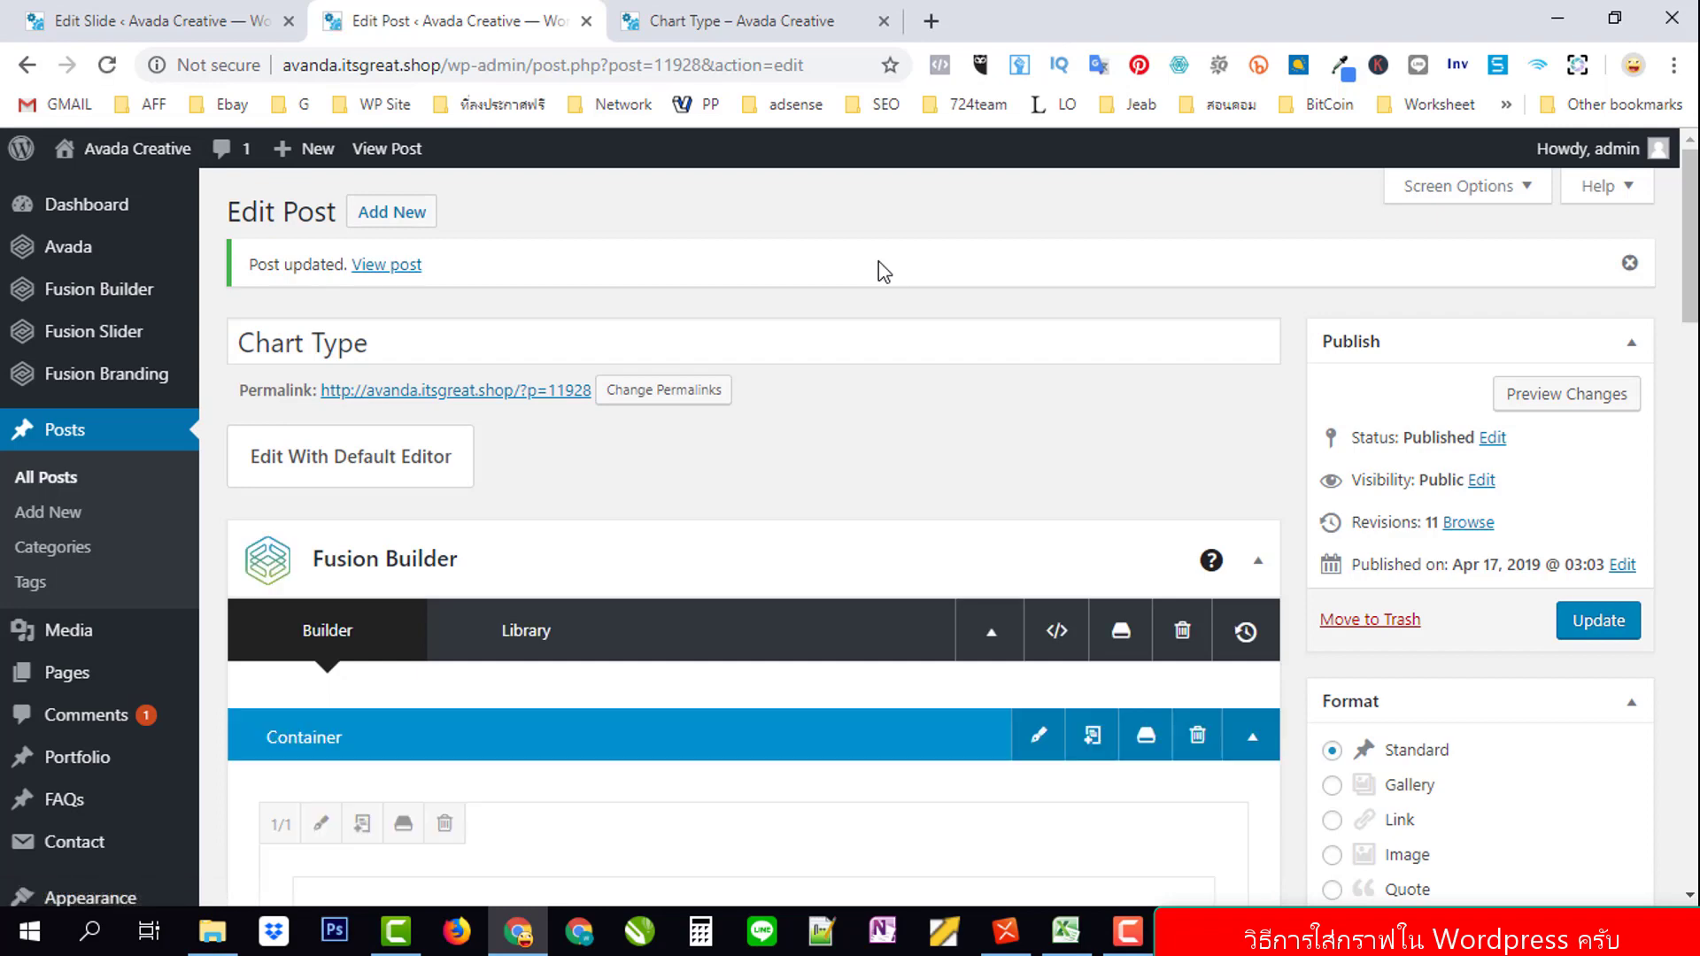
Reload the published Chart Type page and examine the radar chart with the added 2563 axis.
click(801, 24)
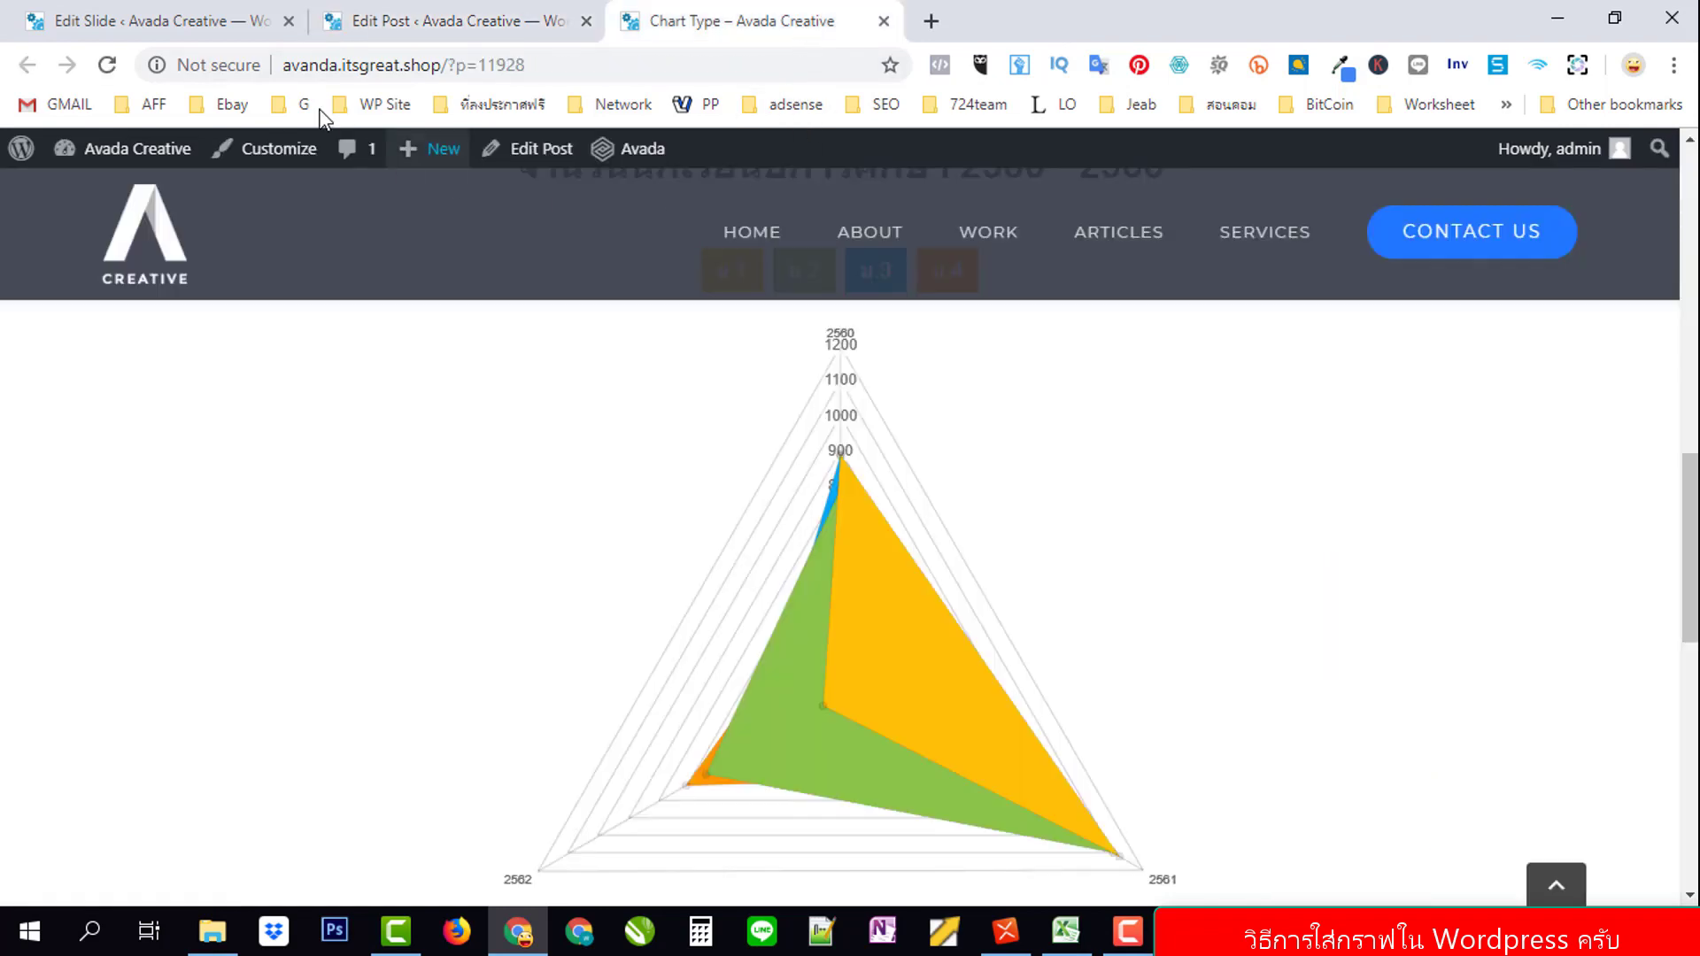
click(107, 65)
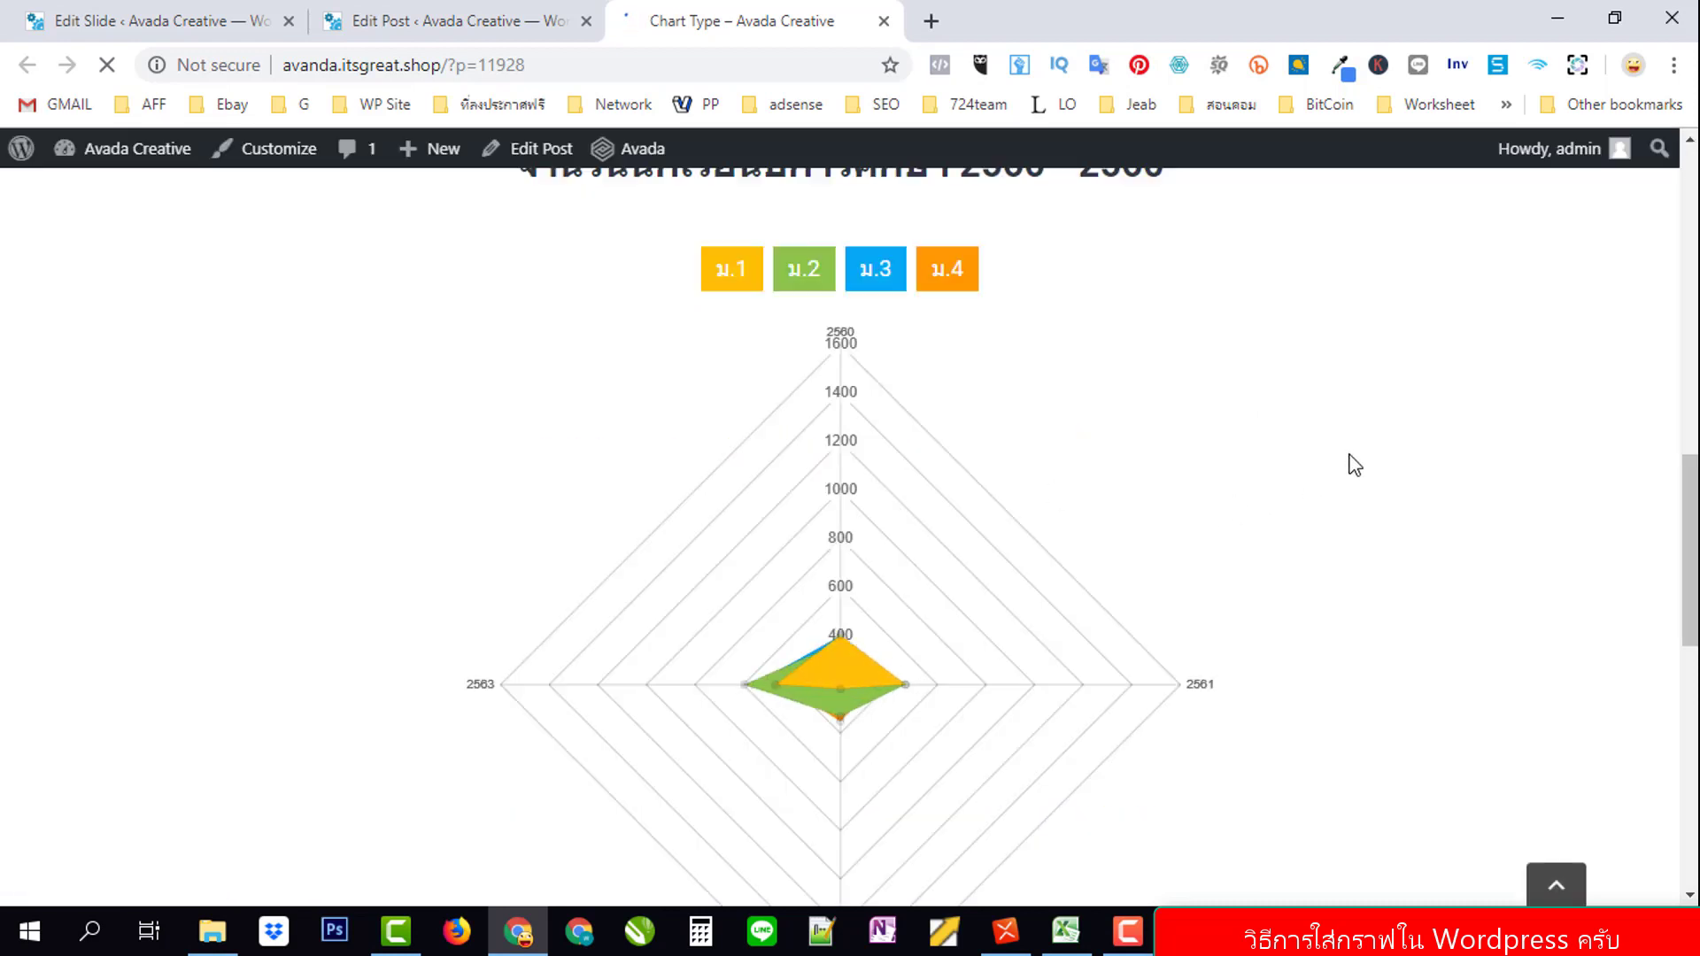
scroll(1354, 465, down, 3)
scroll(1355, 465, up, 1)
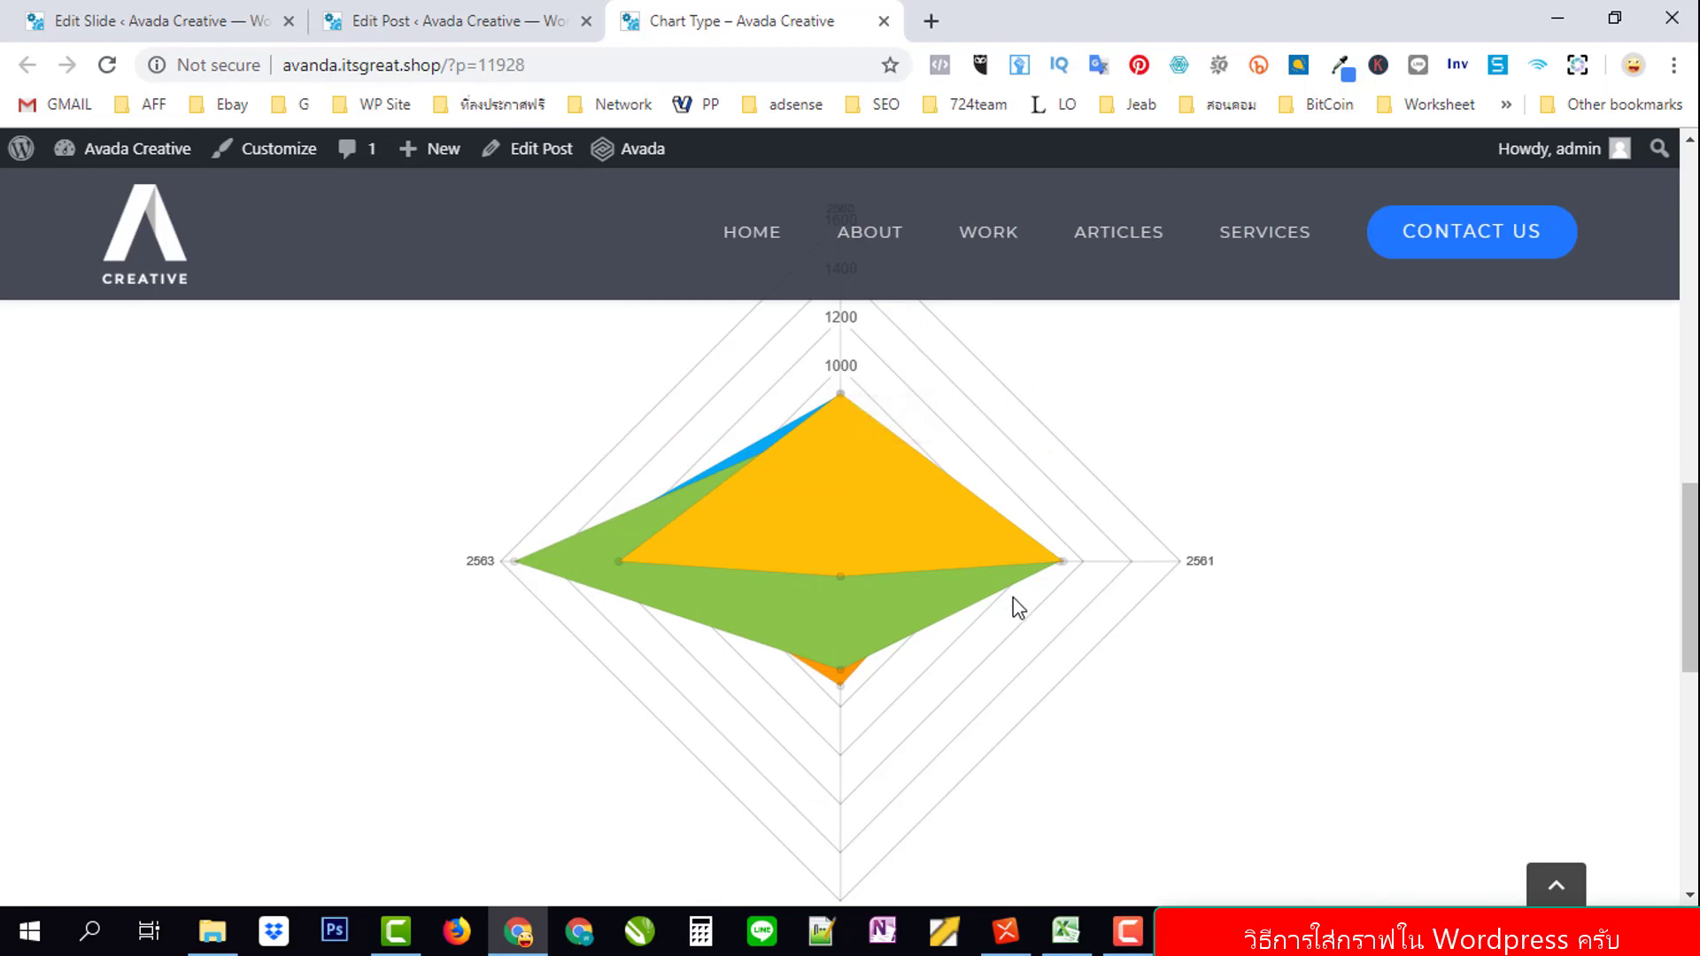
scroll(1018, 607, up, 1)
scroll(832, 620, down, 3)
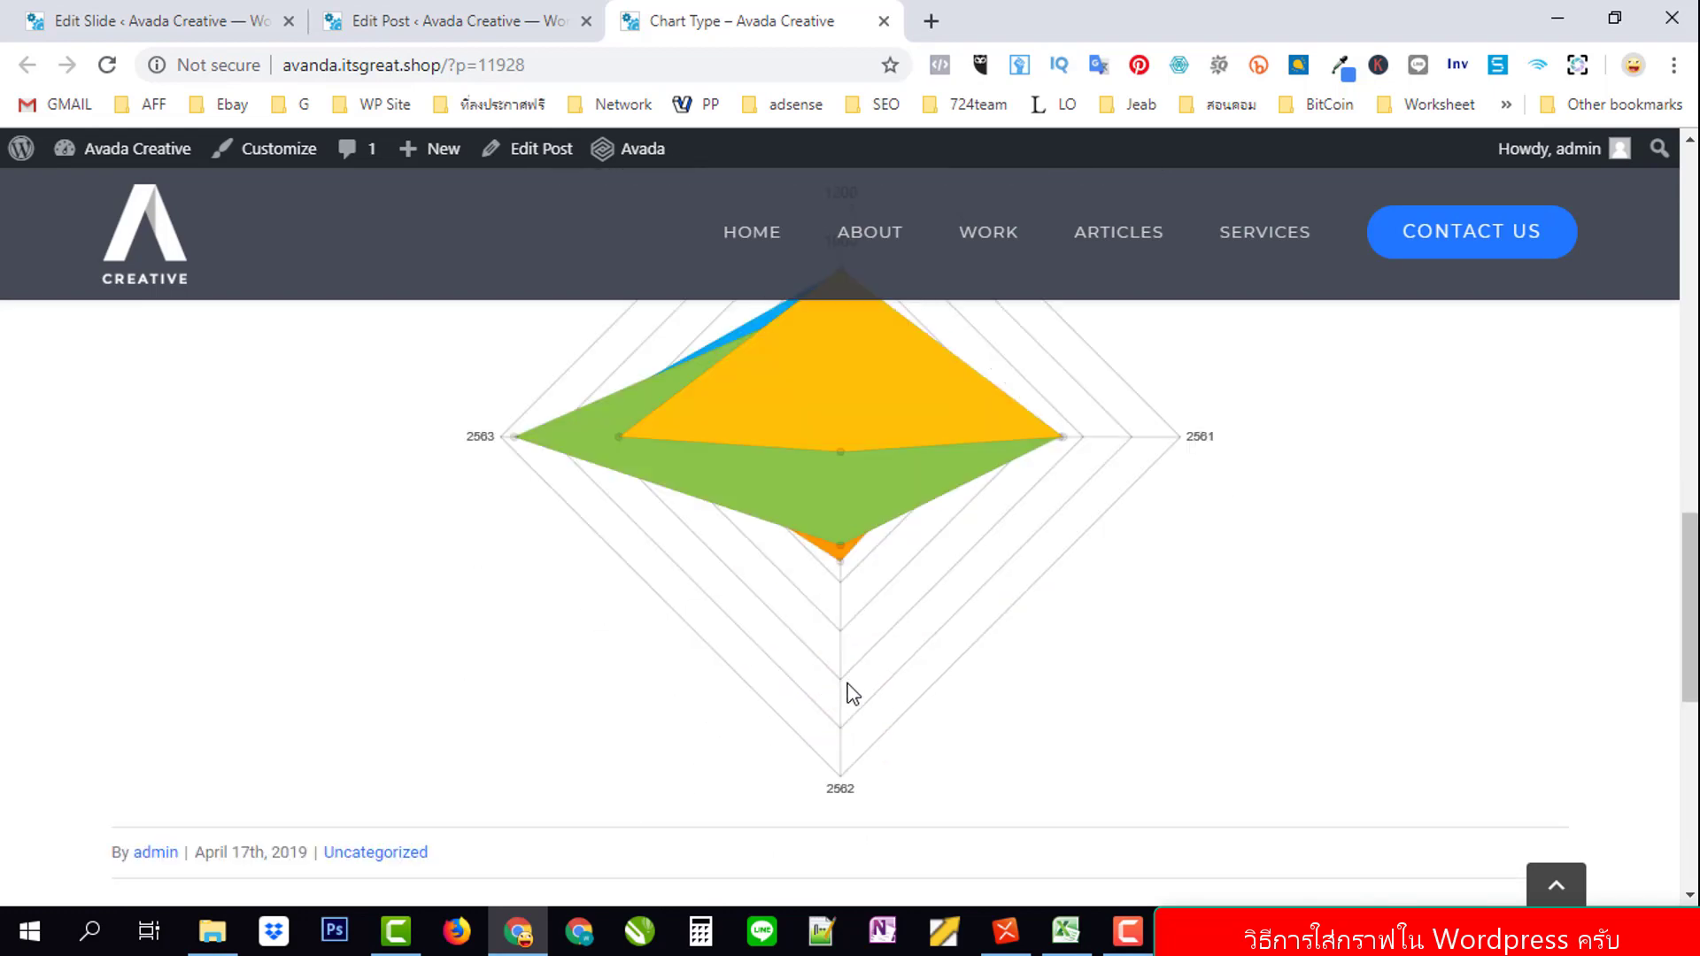
scroll(1160, 582, up, 2)
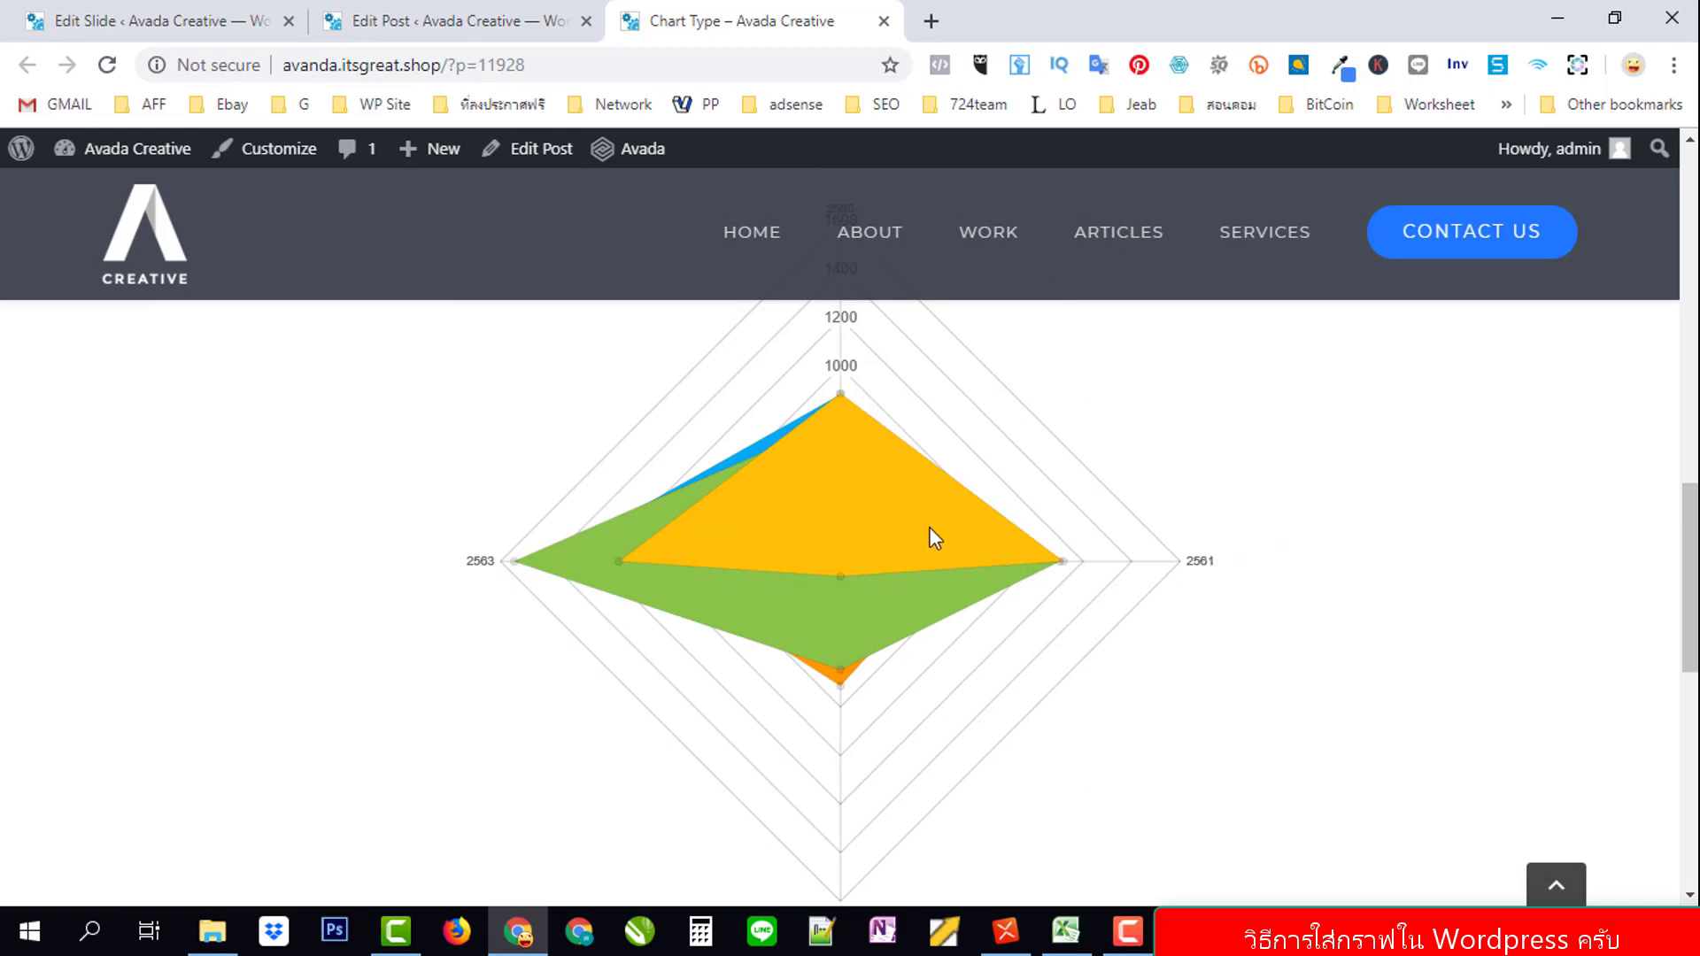
scroll(965, 574, down, 1)
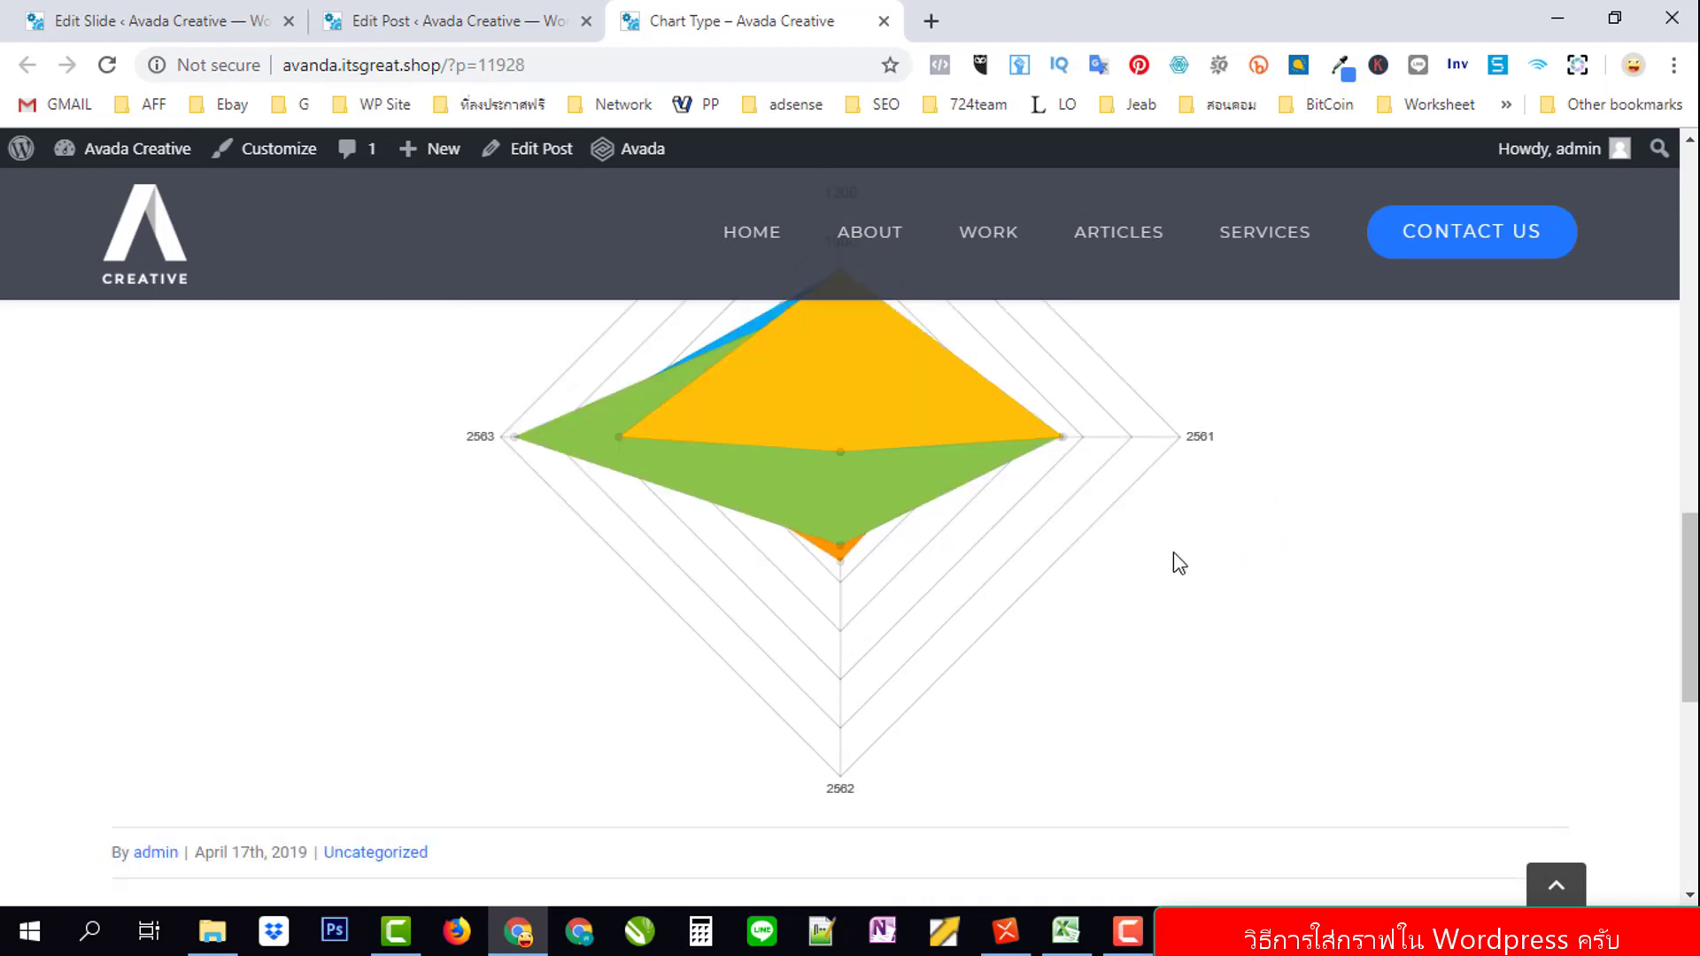
scroll(1177, 562, up, 5)
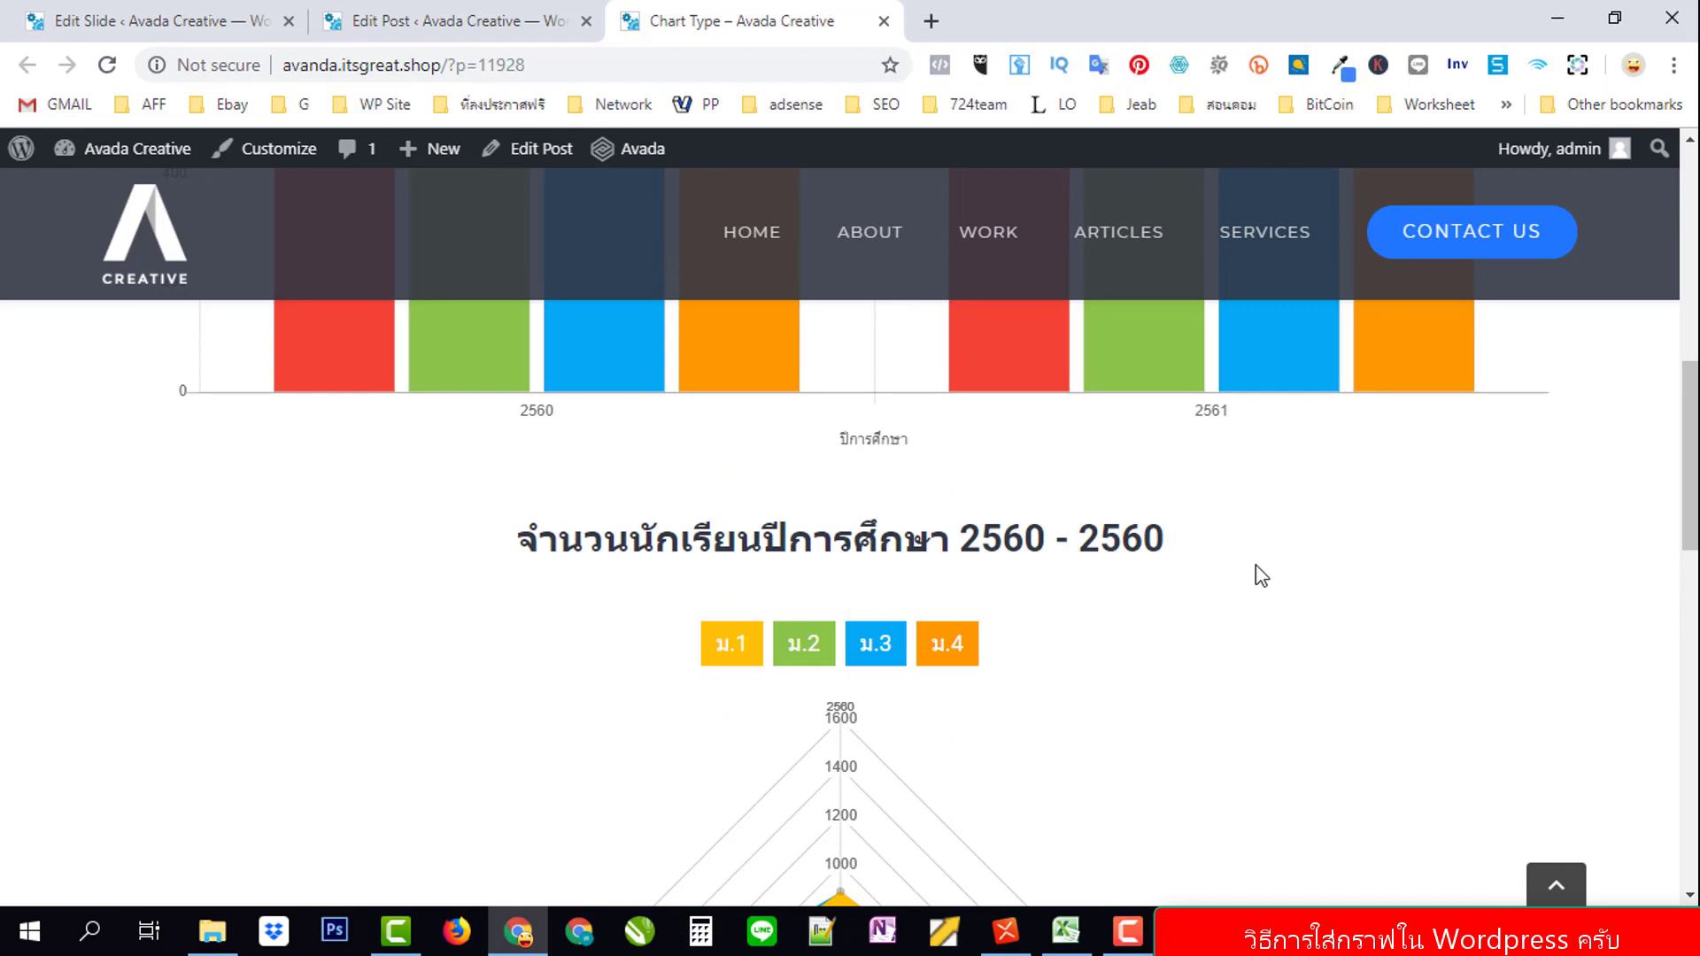